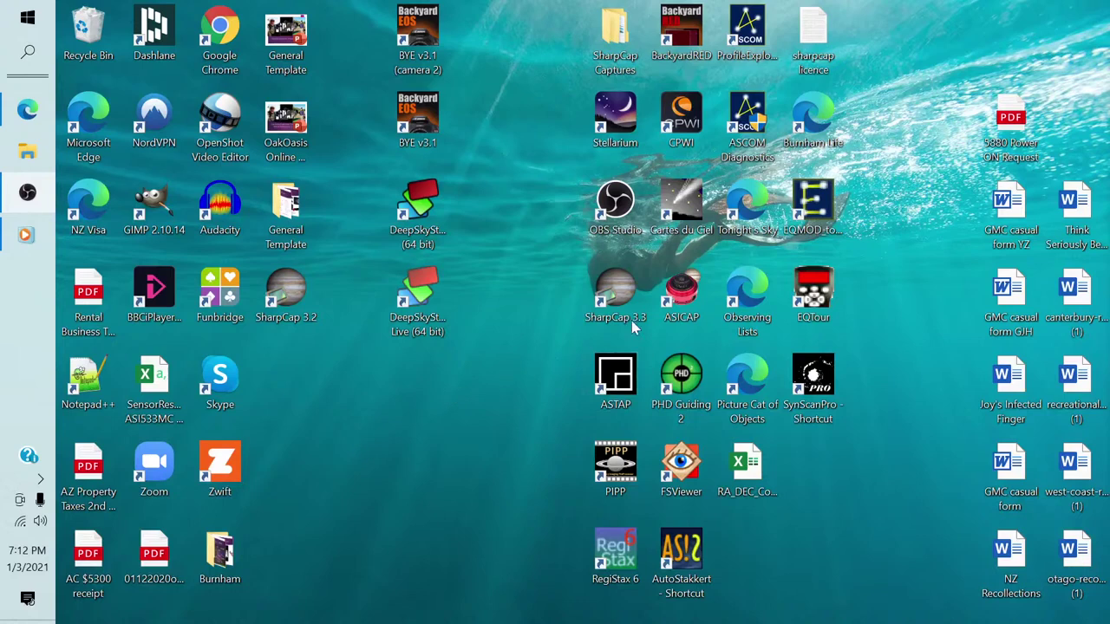
Launch SharpCap 3.3, dismiss the beta notice, and run the recent EAA Startup.scs sequence
double_click(618, 295)
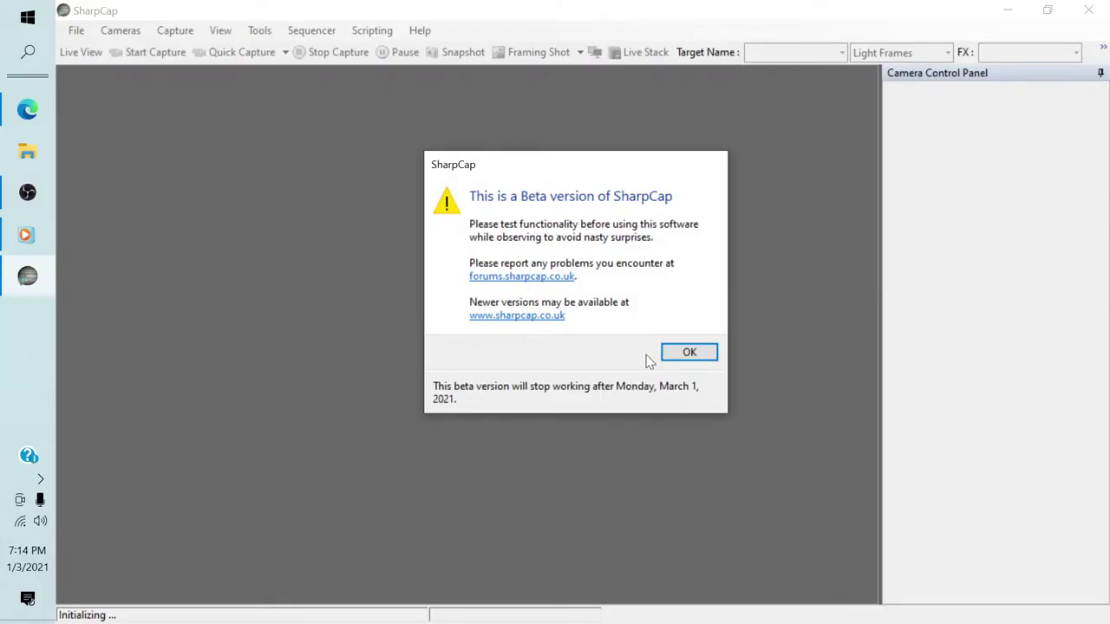
click(681, 355)
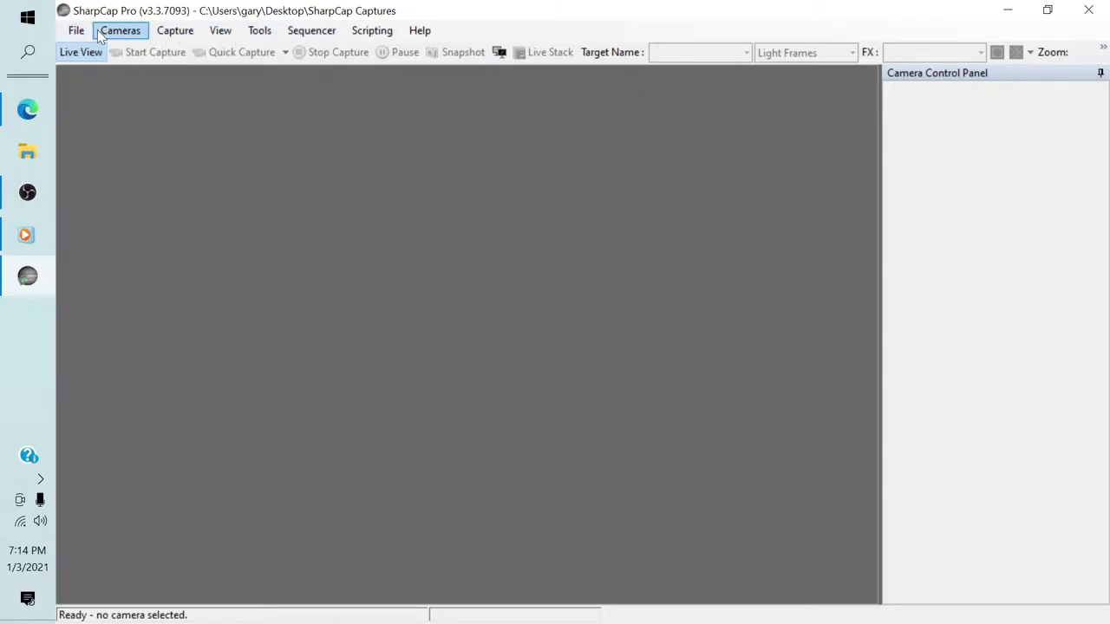
click(306, 36)
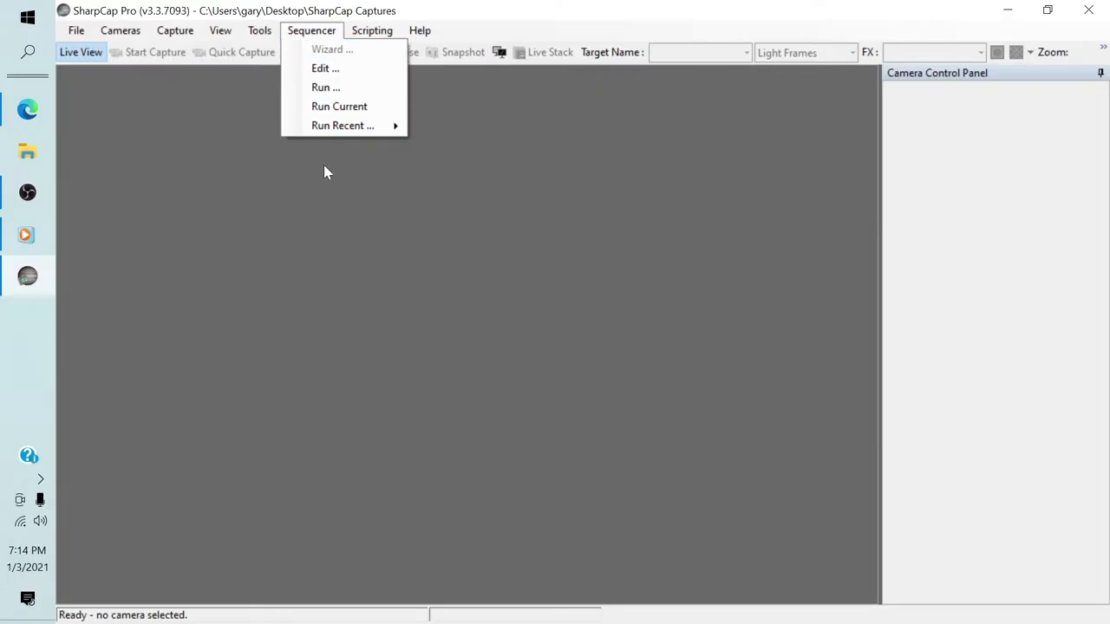
mouse_move(329, 127)
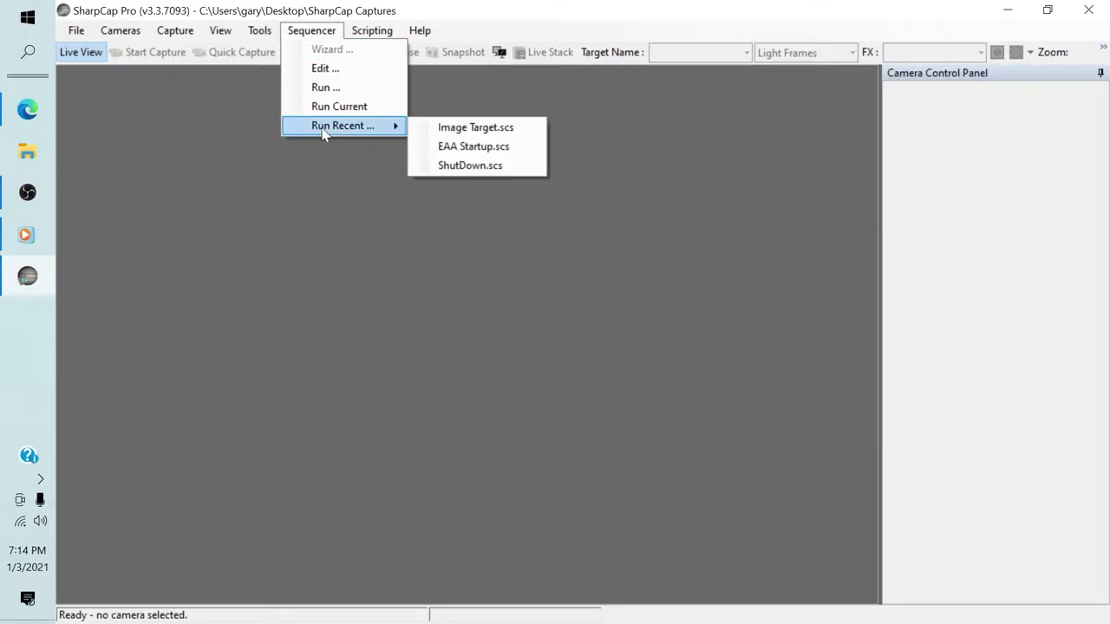
click(472, 147)
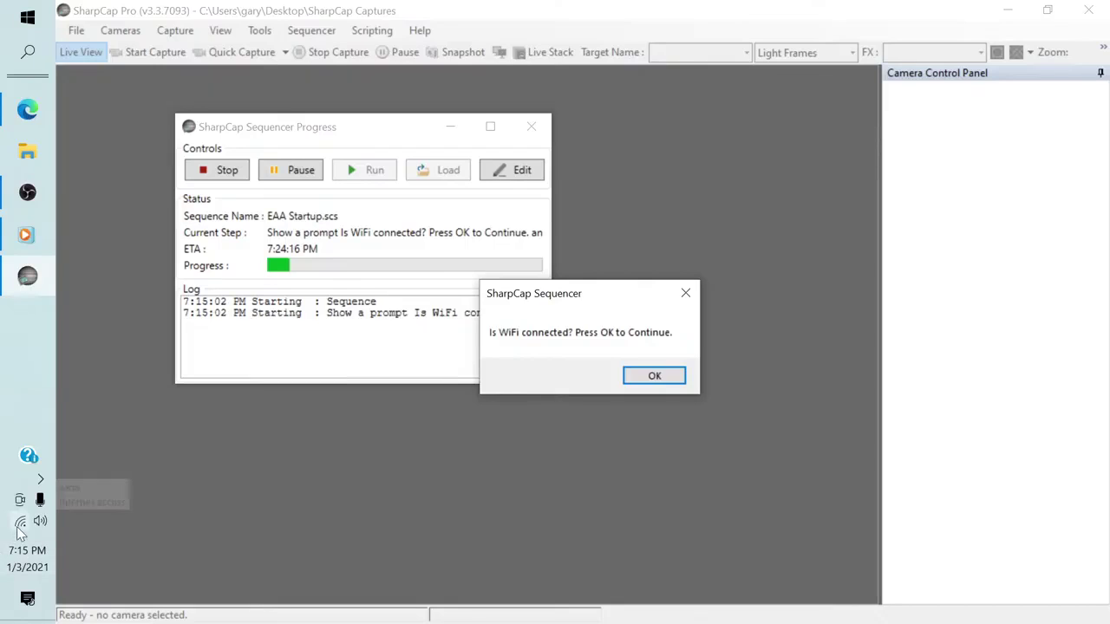
Acknowledge the startup sequence's WiFi, PC time, mount power, comm port check and comm port selection prompts
mouse_move(19, 531)
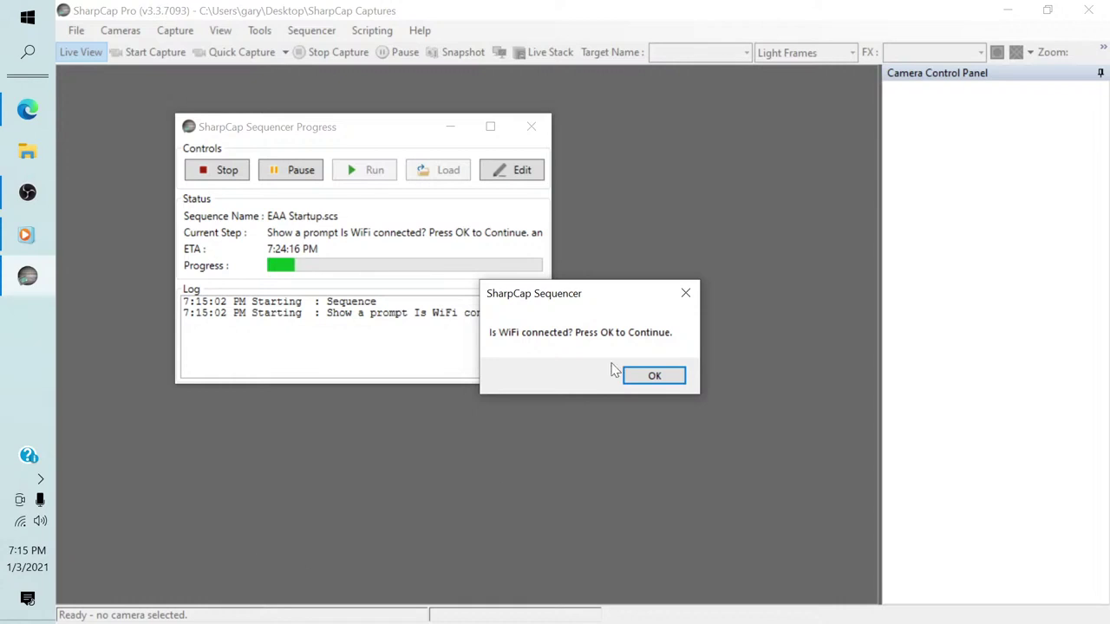
click(649, 376)
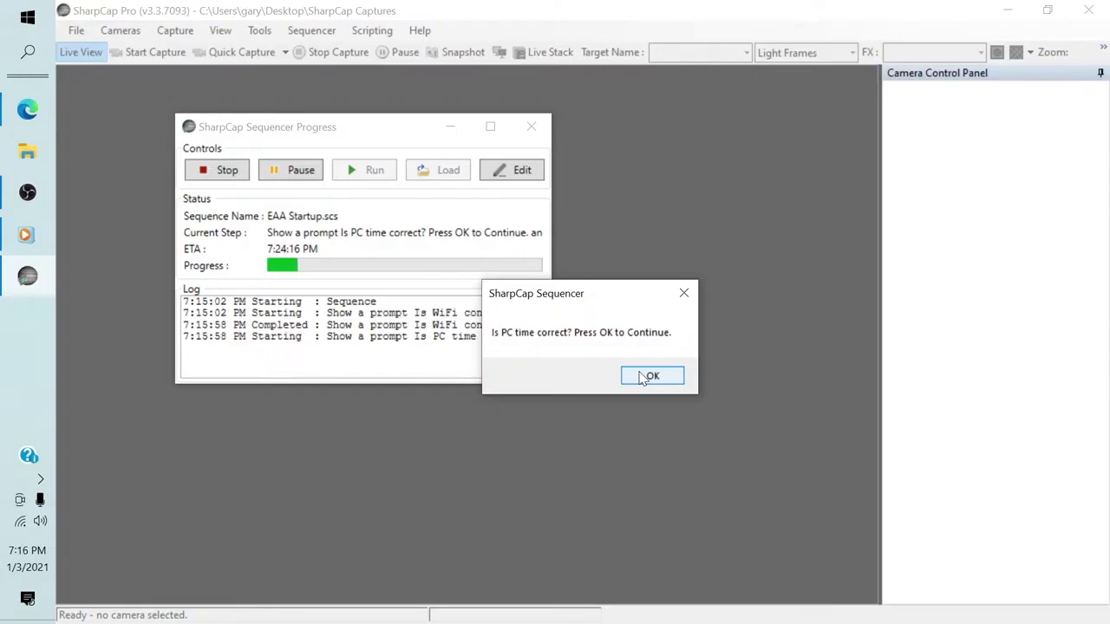
click(646, 376)
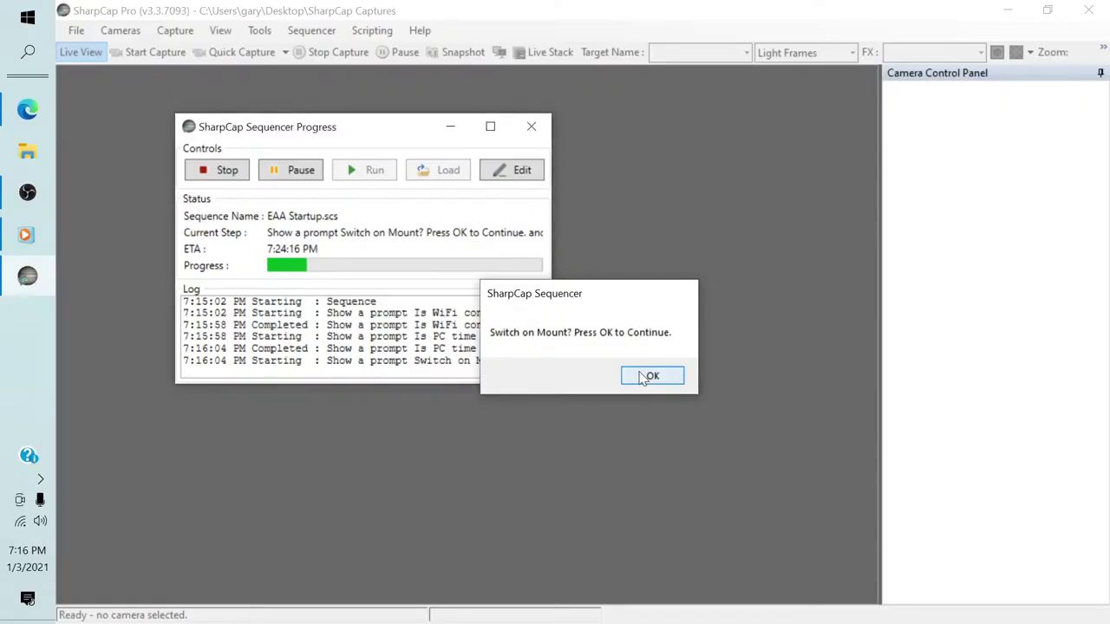
click(643, 377)
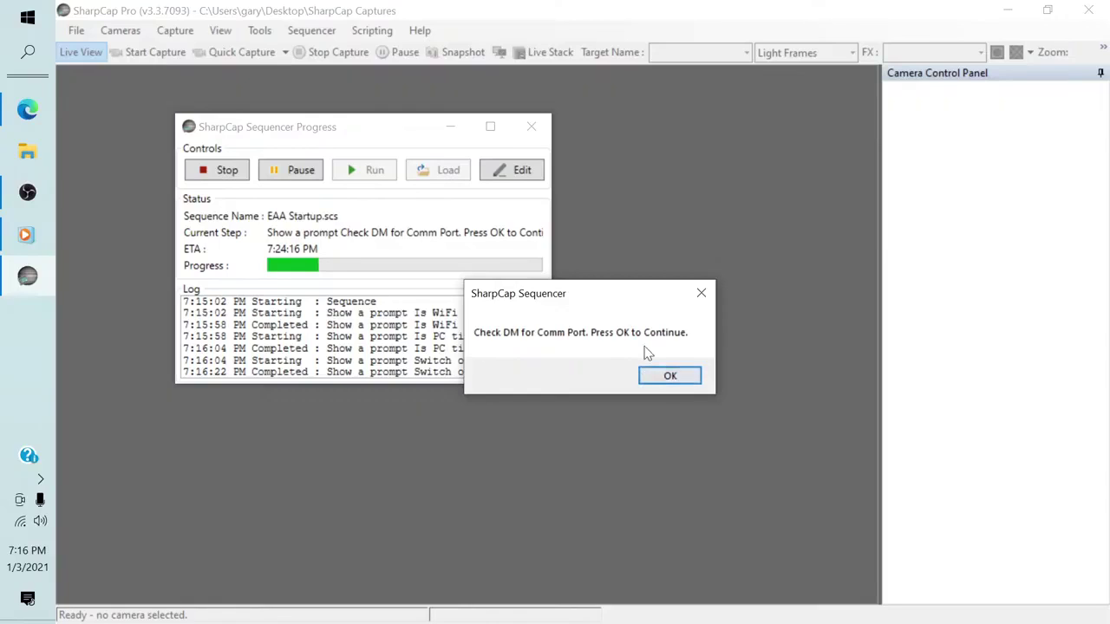
click(652, 378)
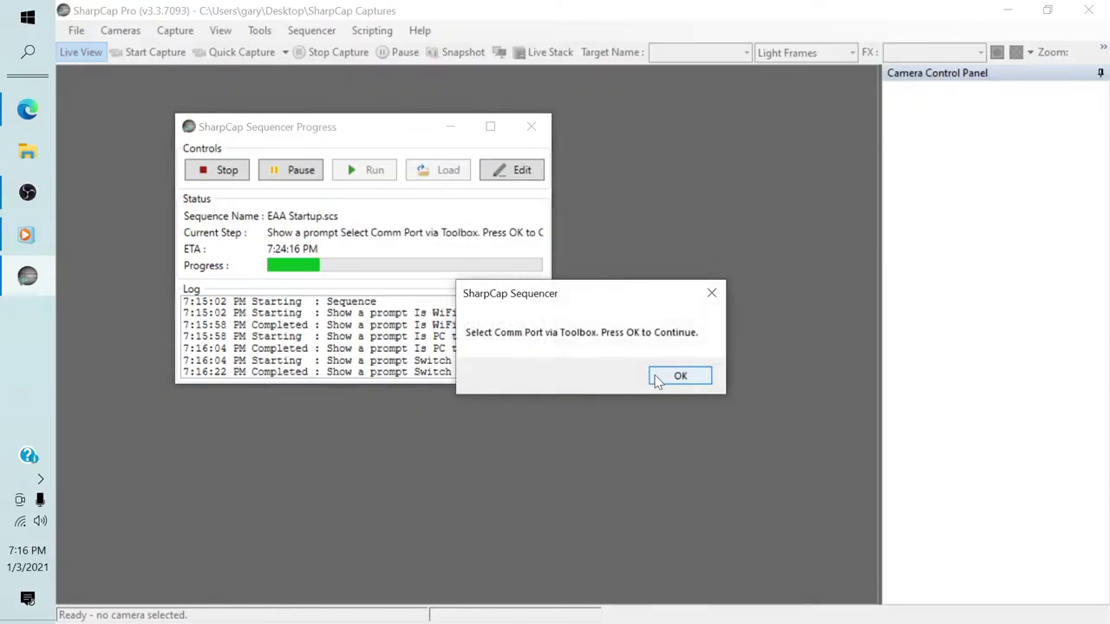
click(656, 379)
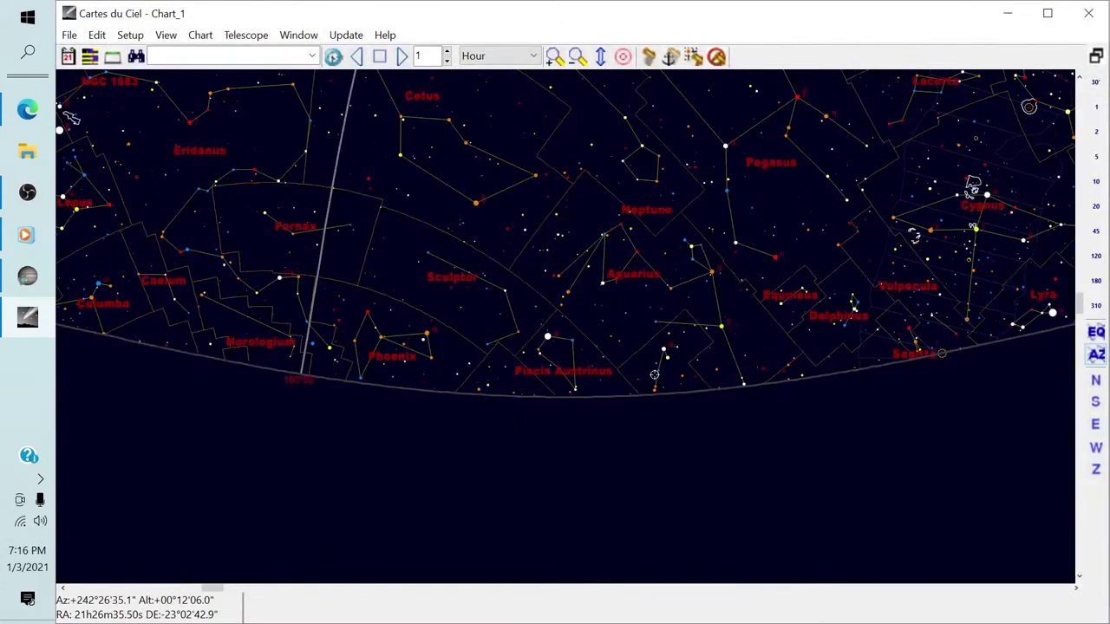
Look over the Cartes du Ciel sky chart around to the northern horizon and minimize it
drag(575, 289, 580, 404)
drag(283, 302, 612, 300)
drag(265, 272, 346, 274)
drag(203, 273, 349, 320)
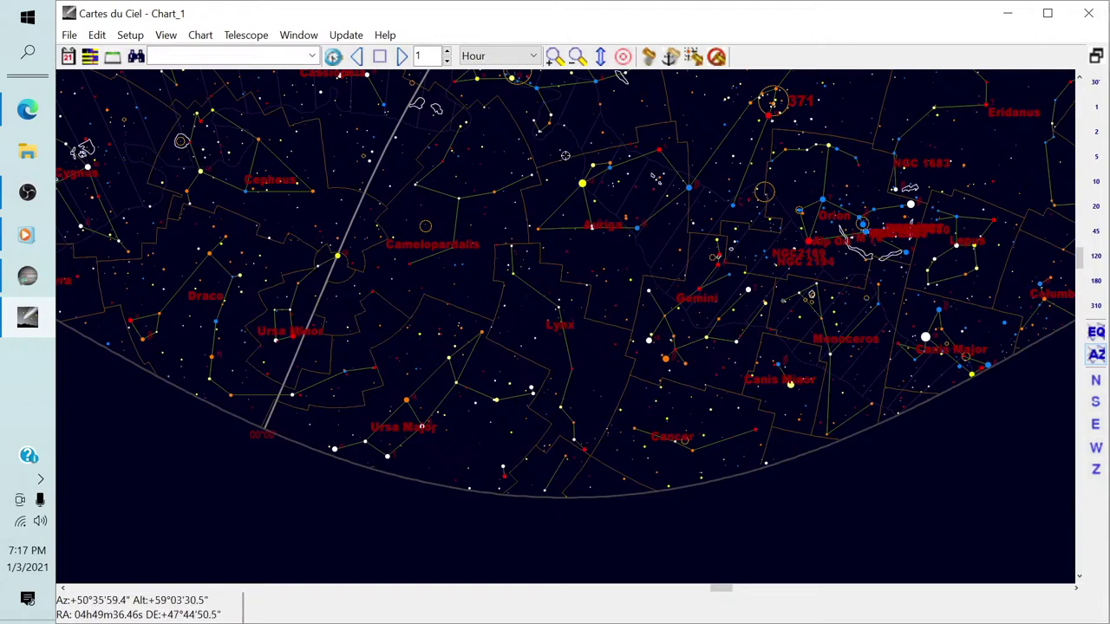
click(1007, 14)
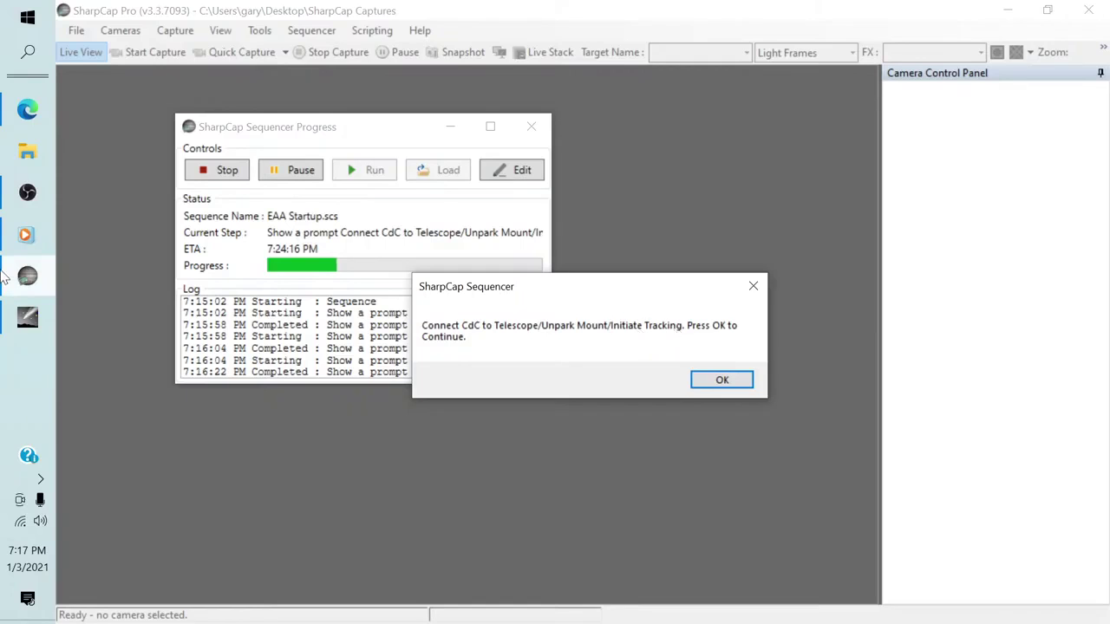
Switch to Cartes du Ciel and connect it to the EQMOD ASCOM telescope
click(34, 326)
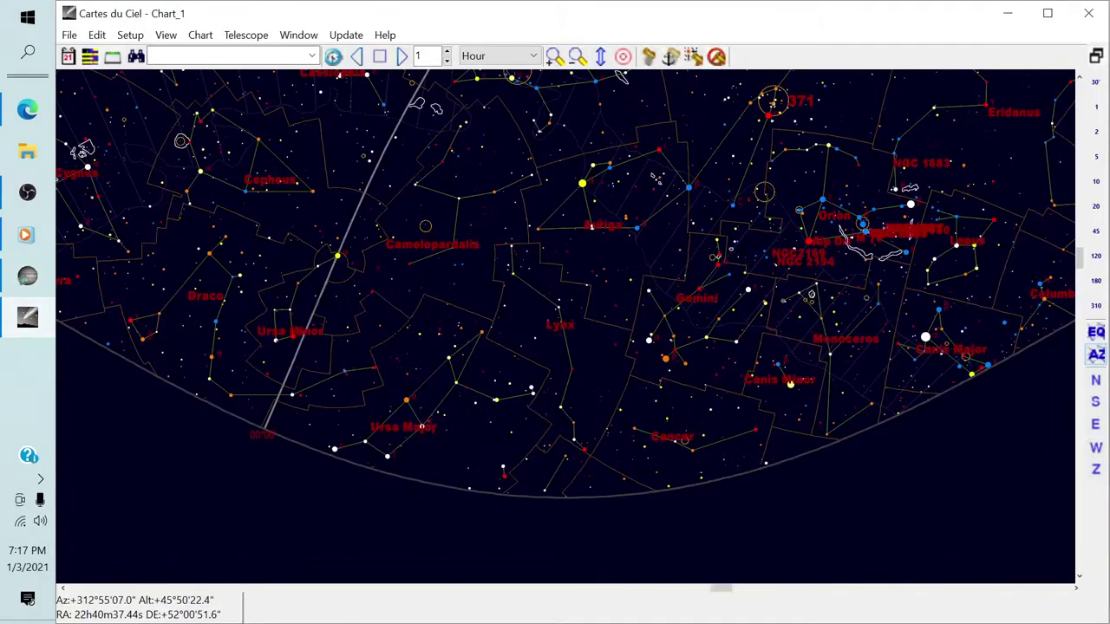
click(246, 35)
click(260, 72)
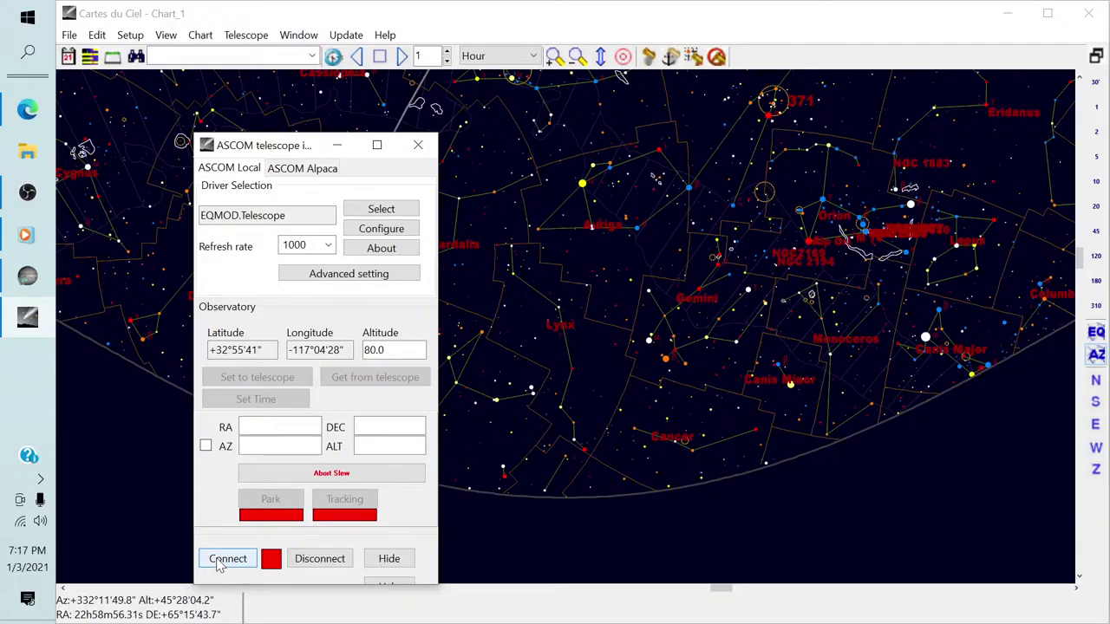
click(227, 558)
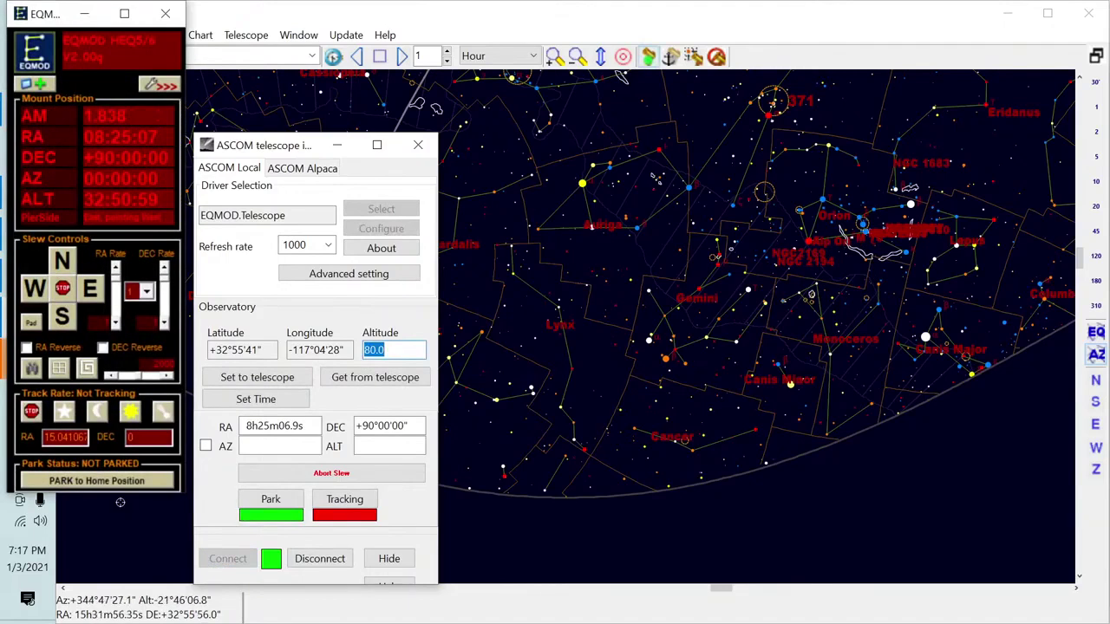
Park and unpark the mount in EQMOD, start sidereal tracking, and minimize the mount and chart windows
click(105, 482)
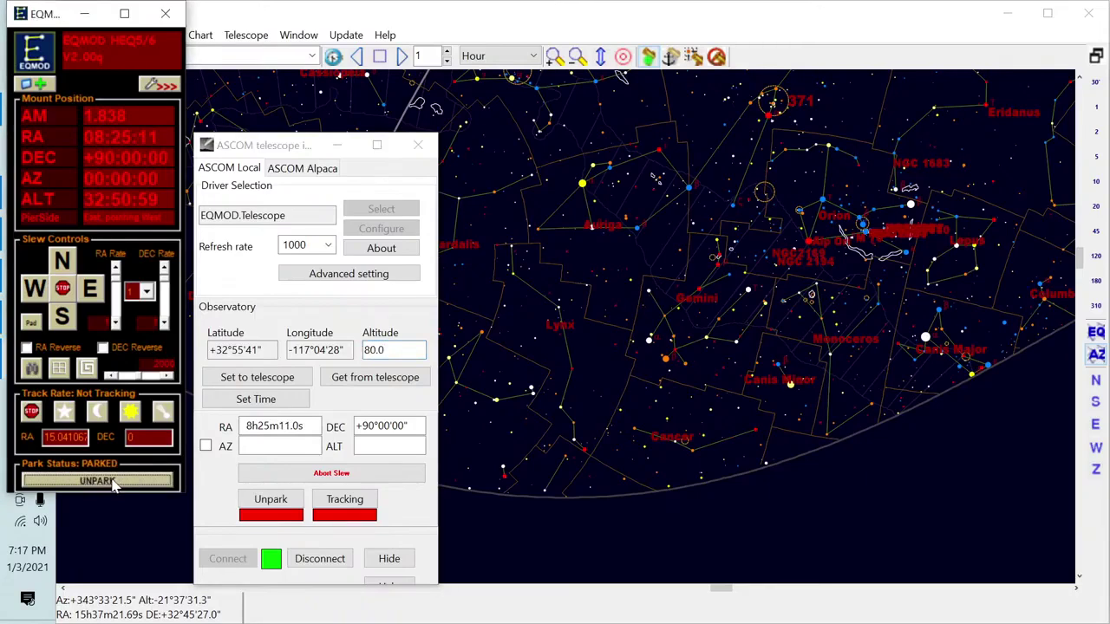
click(110, 483)
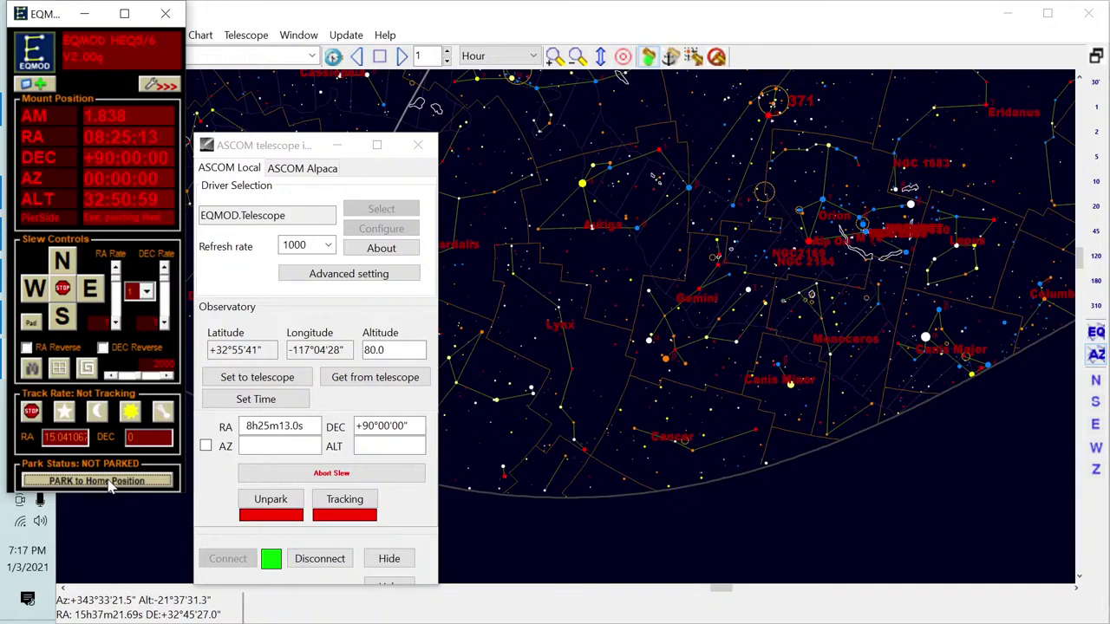
click(63, 413)
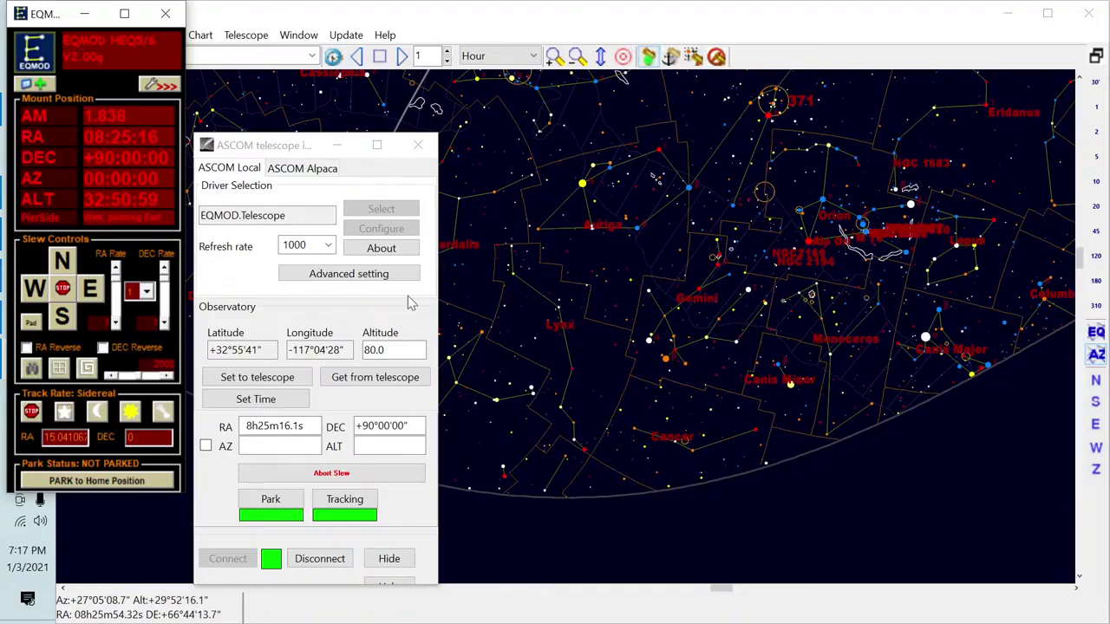
click(84, 13)
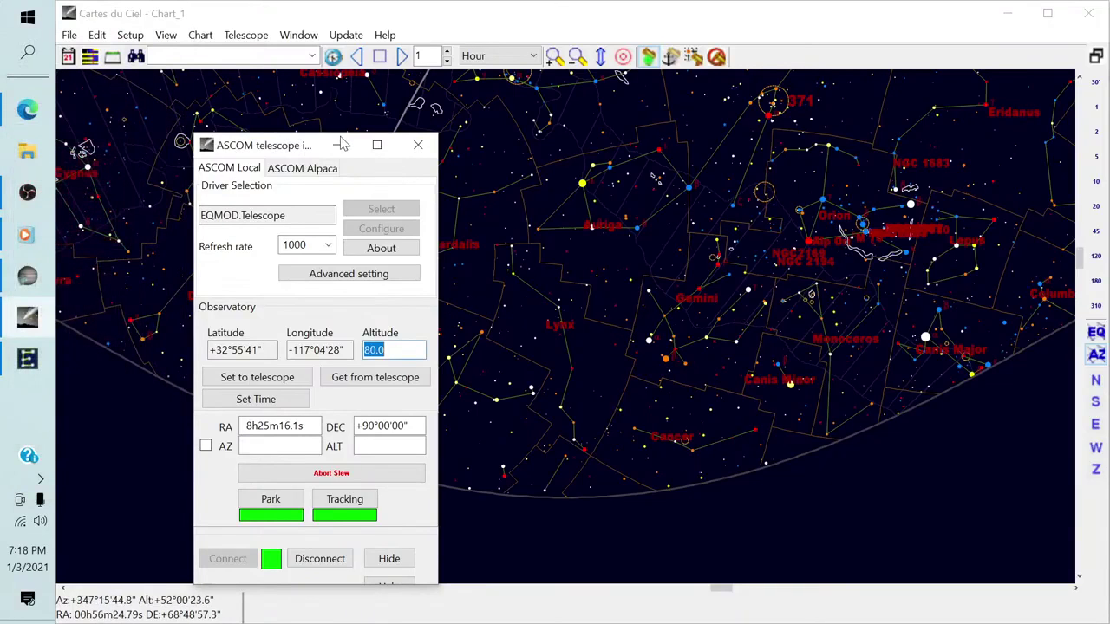
click(341, 144)
click(999, 18)
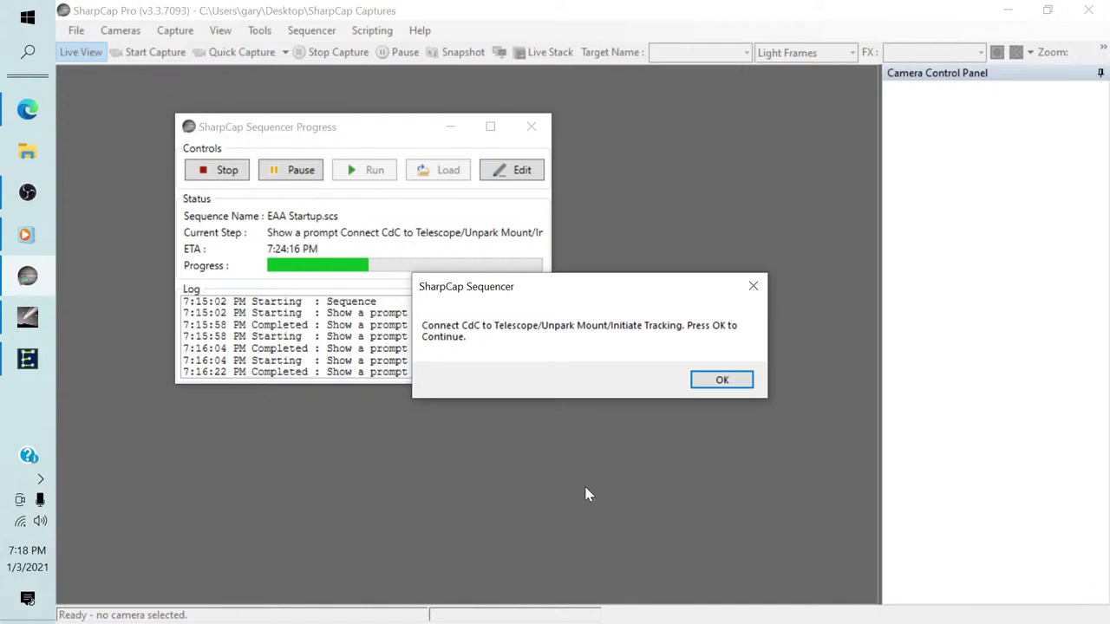
Continue the SharpCap sequence past the telescope connection, observatory location and comet/asteroid/satellite database prompts, and minimize the PHD2 window
click(719, 381)
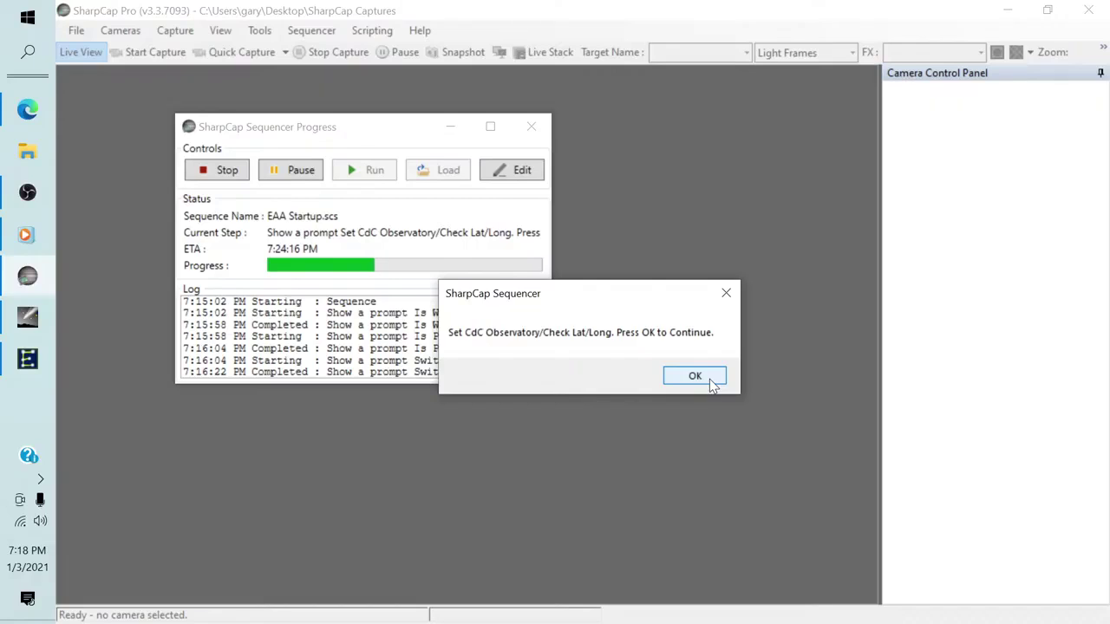
click(709, 379)
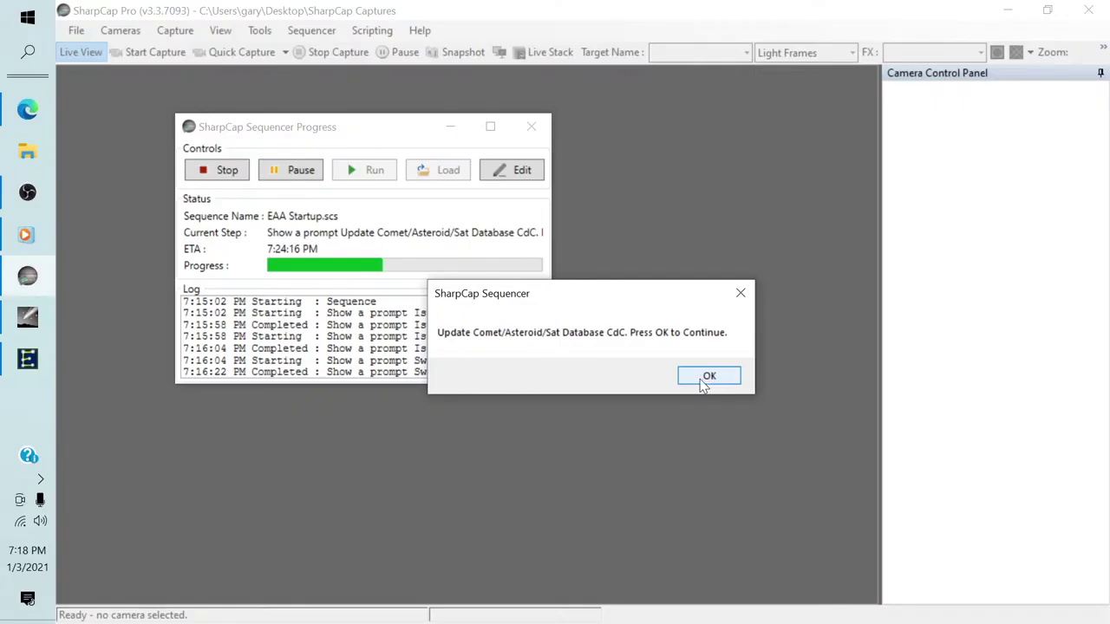
click(704, 382)
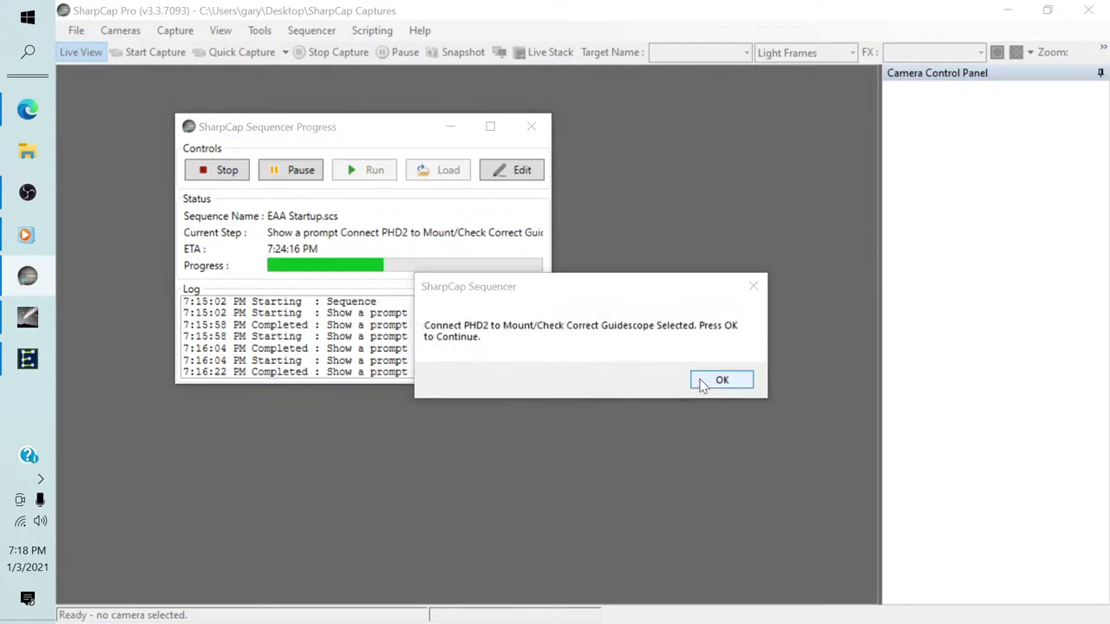
click(702, 382)
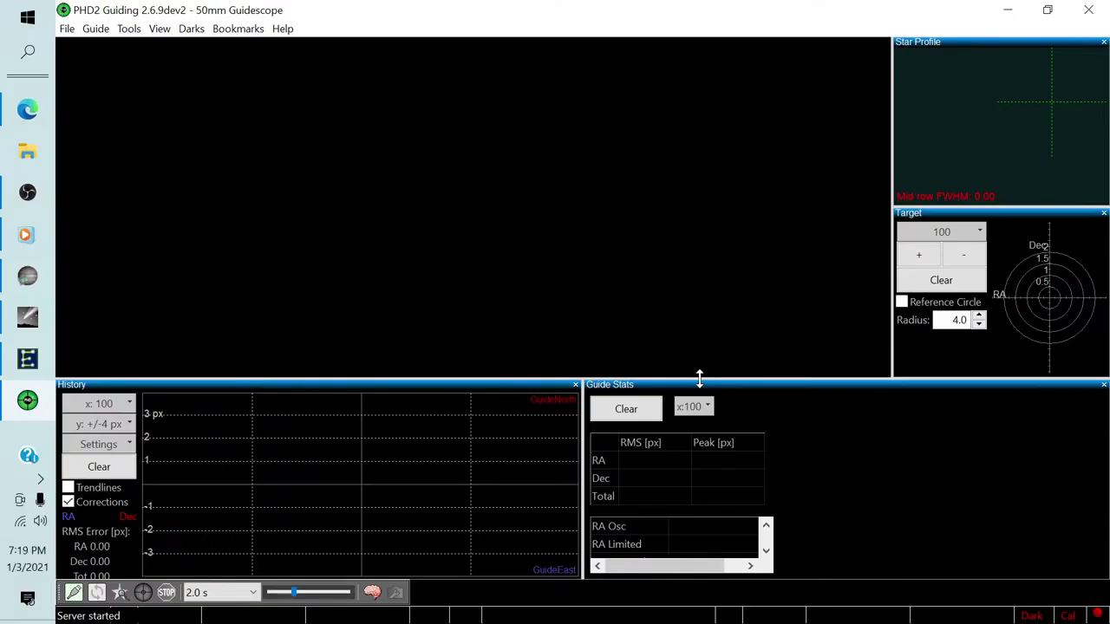
click(1006, 10)
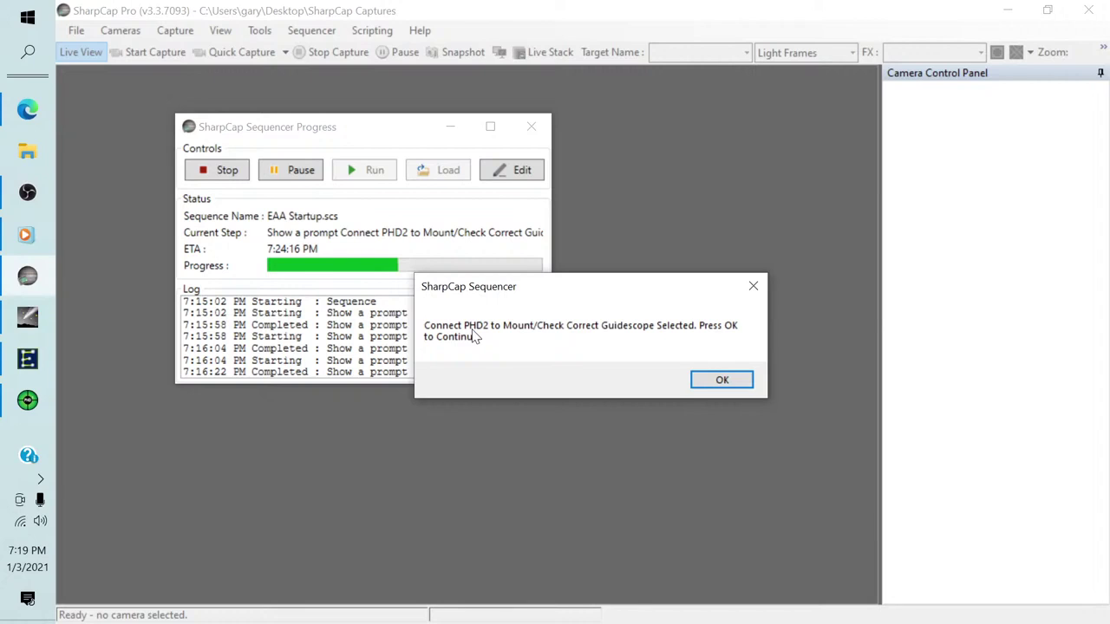
Switch to PHD2, connect all equipment with the 50mm Guidescope profile, start looping guide camera exposures, and minimize the window
click(26, 399)
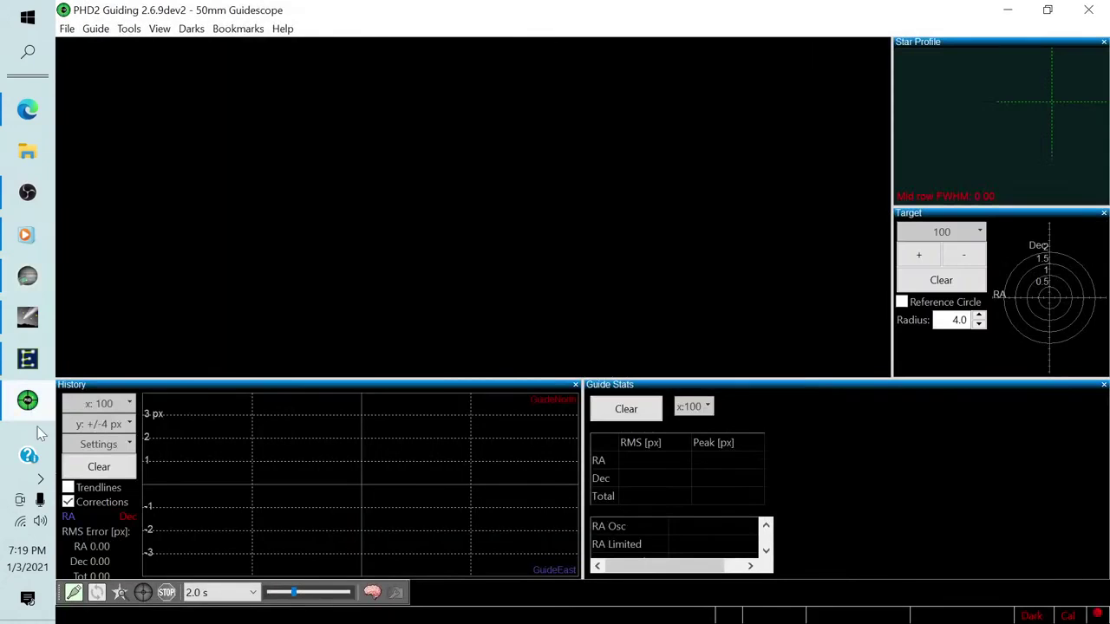
click(72, 593)
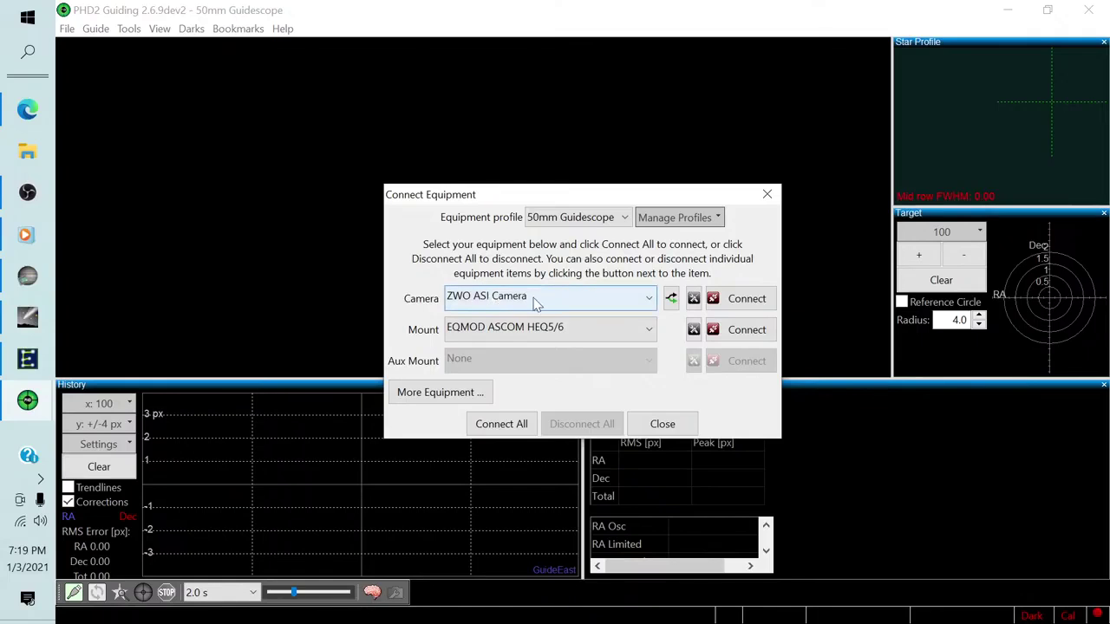
click(511, 425)
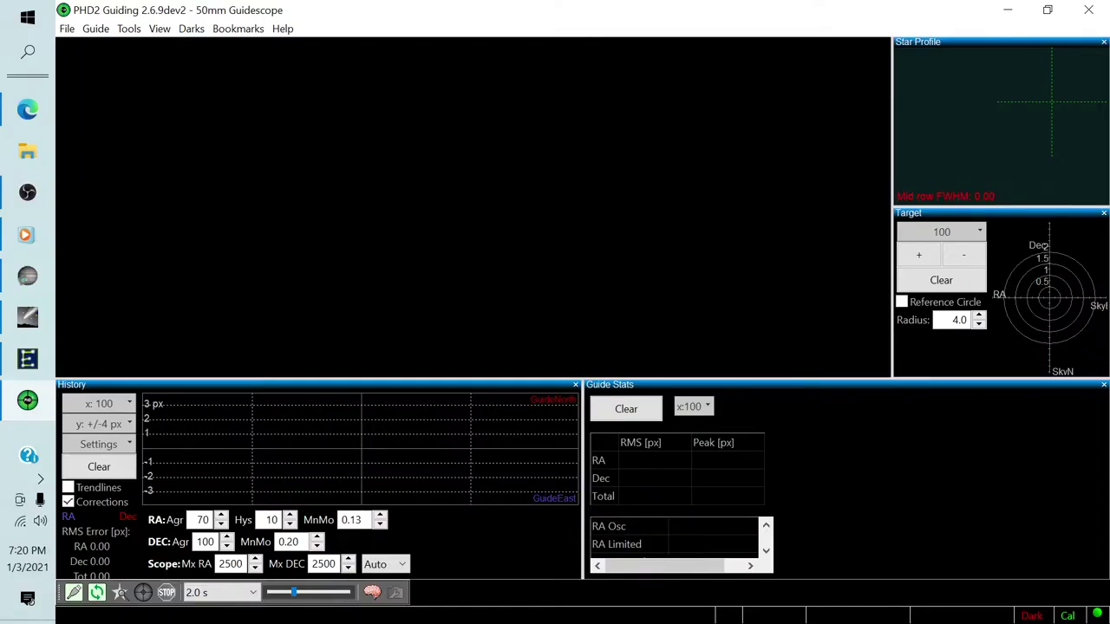
key(alt+Tab)
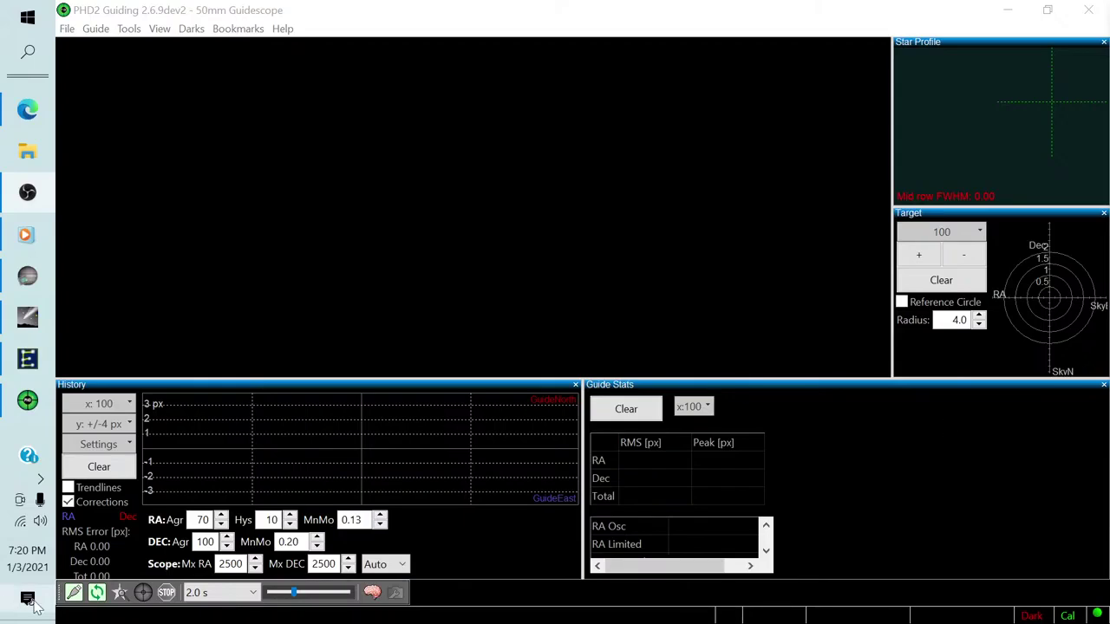
click(95, 593)
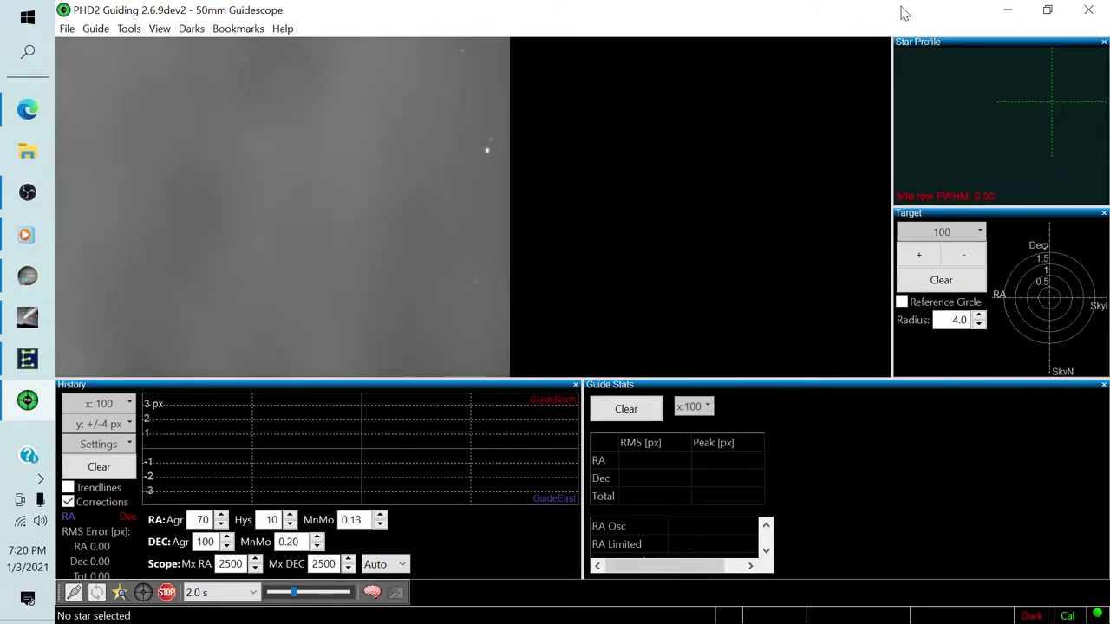
click(1008, 14)
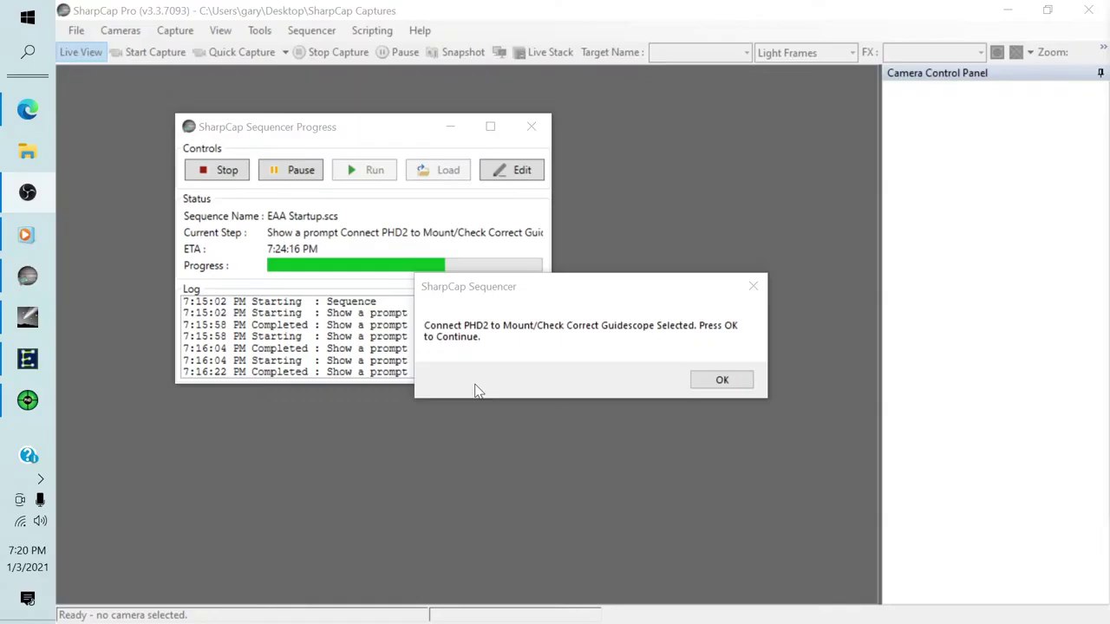
Confirm the PHD2 connection prompt to finish the startup sequence and review the imaging camera's capture, thermal and preprocessing settings
click(718, 381)
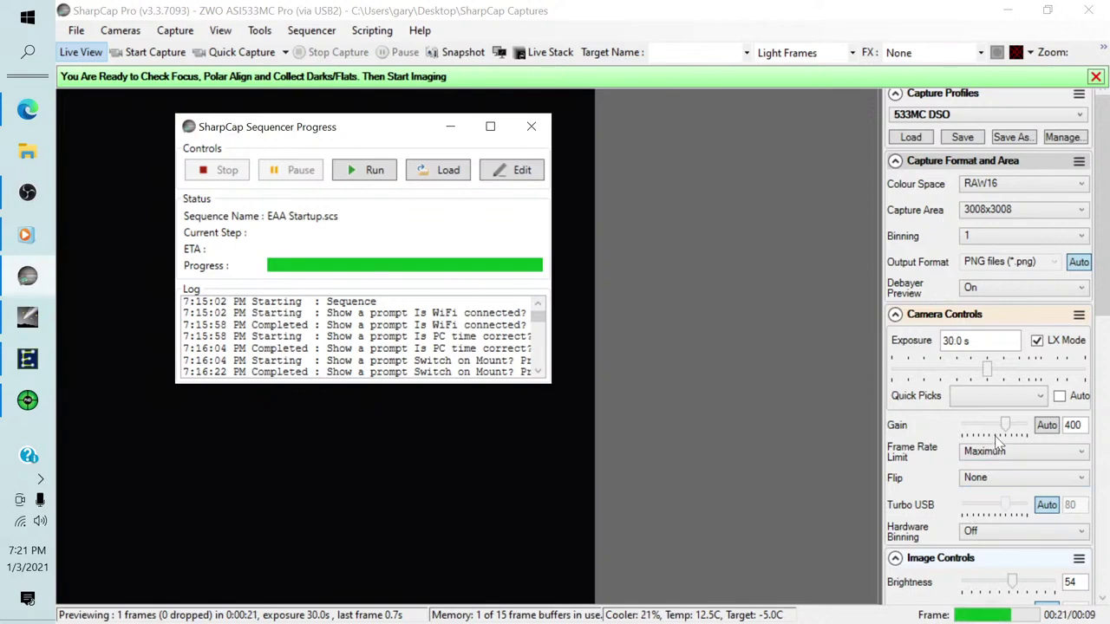
drag(1102, 271, 1104, 465)
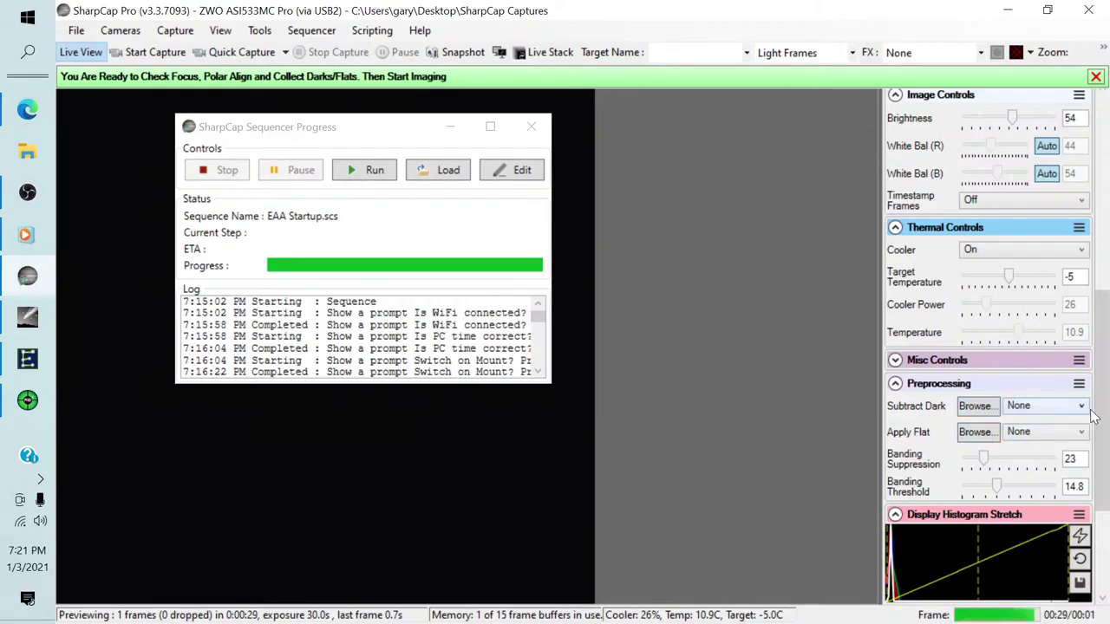
drag(1099, 420, 1101, 208)
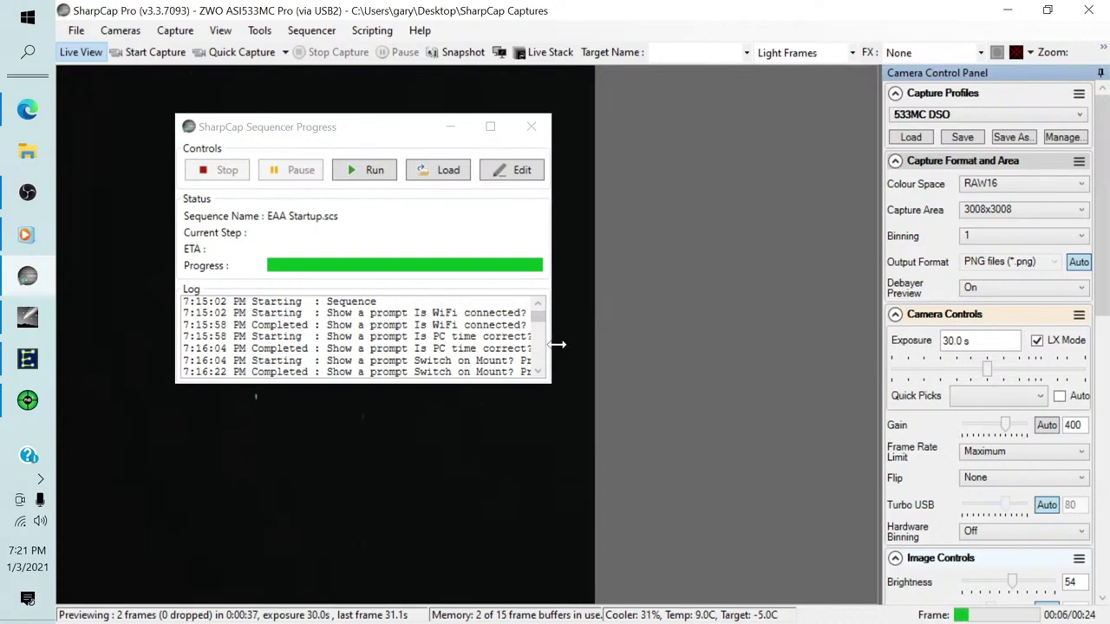
Review the finished startup log and open the sequence in the editor to examine its mount, miscellaneous and existing sequence steps
drag(534, 314, 538, 364)
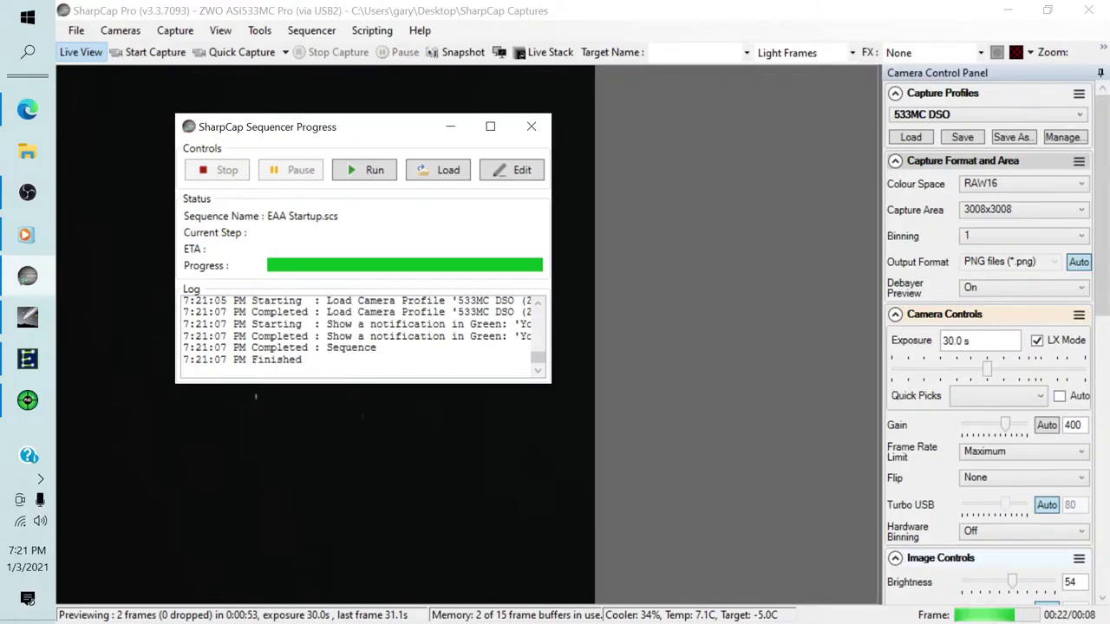
key(alt+Tab)
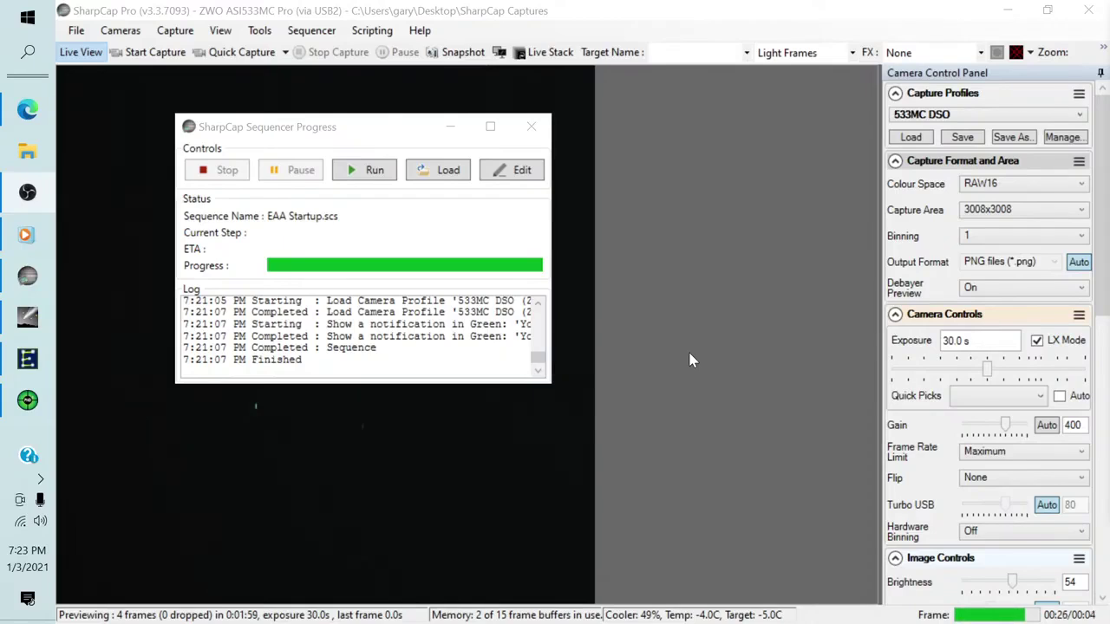
click(506, 173)
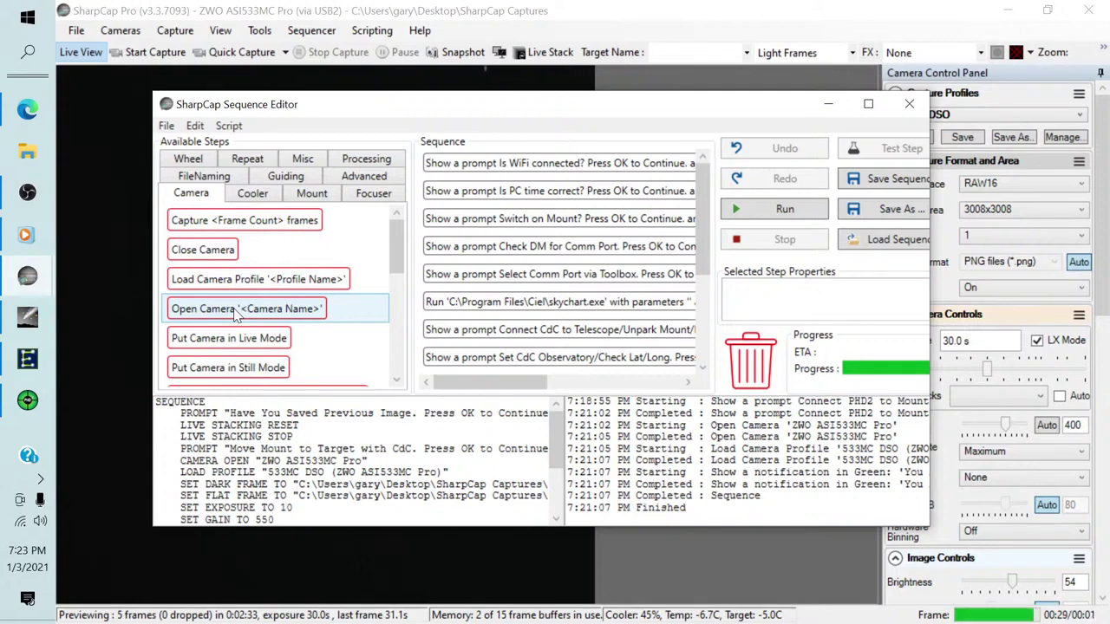
click(308, 196)
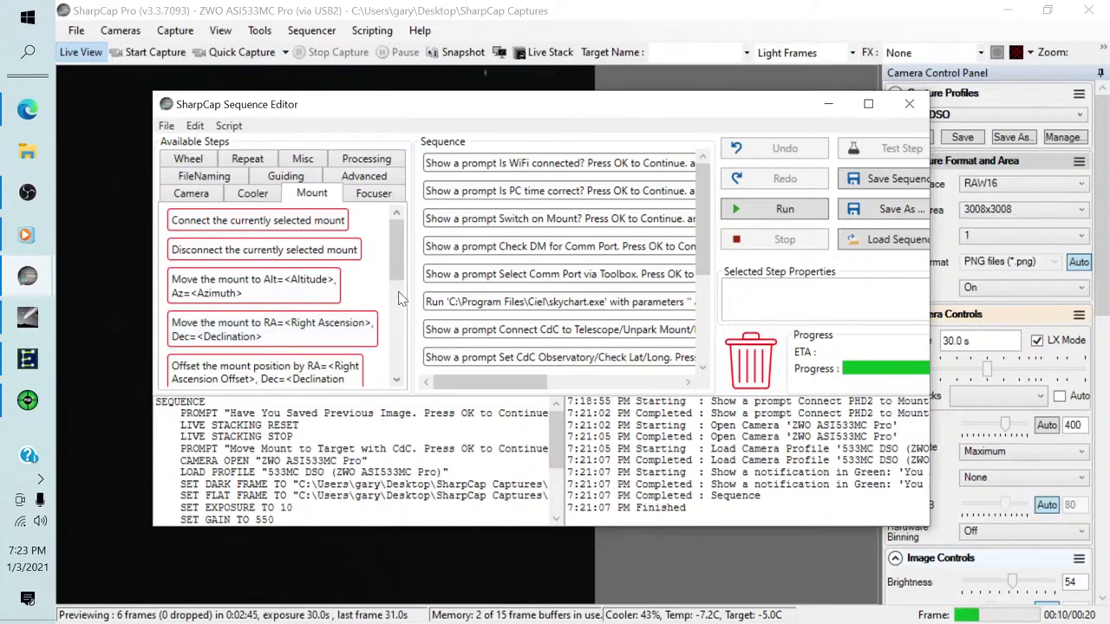
scroll(398, 302, down, 1)
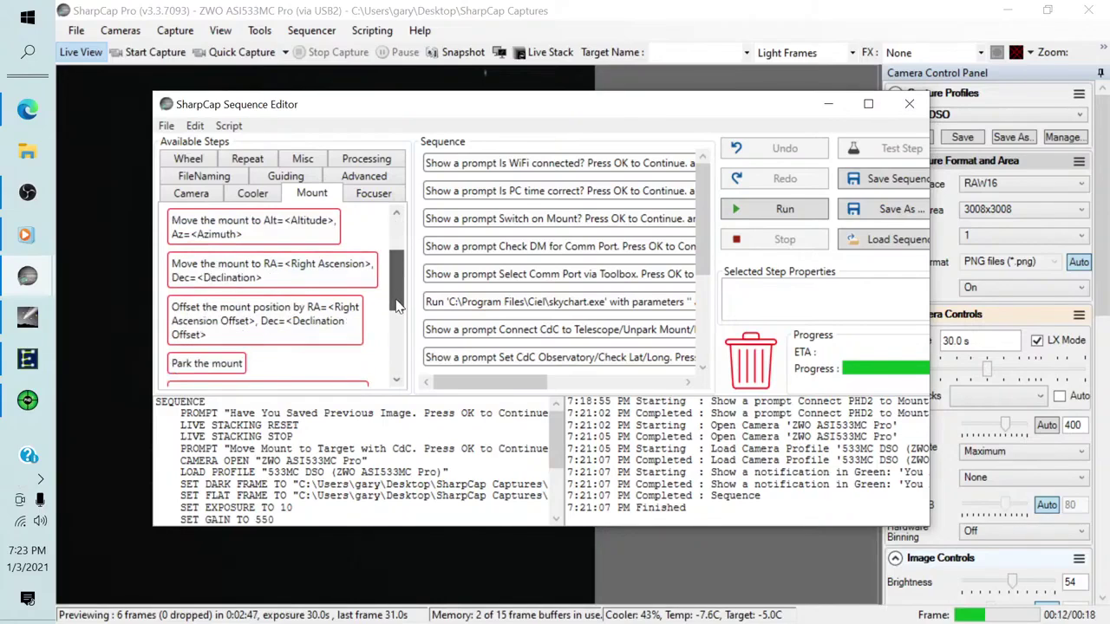
scroll(397, 303, up, 1)
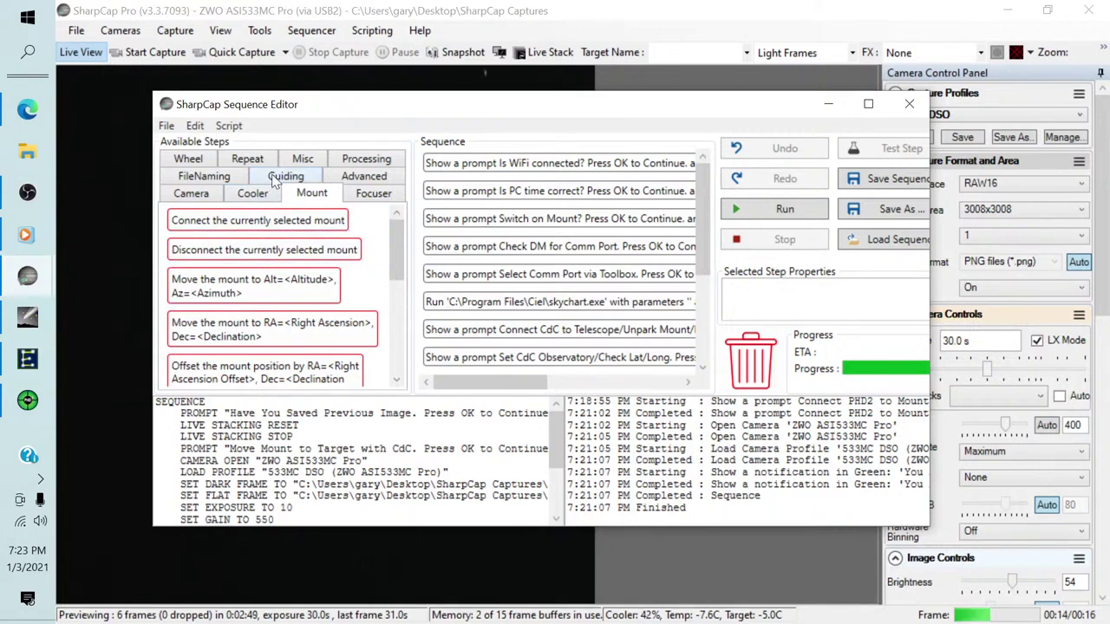
click(300, 163)
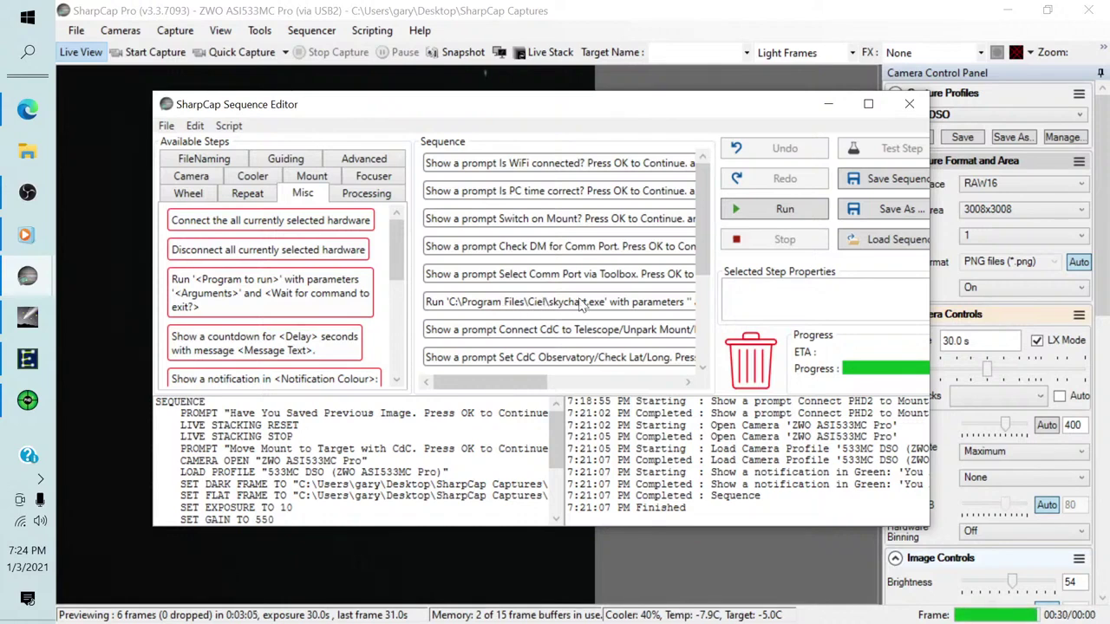
drag(701, 223, 701, 263)
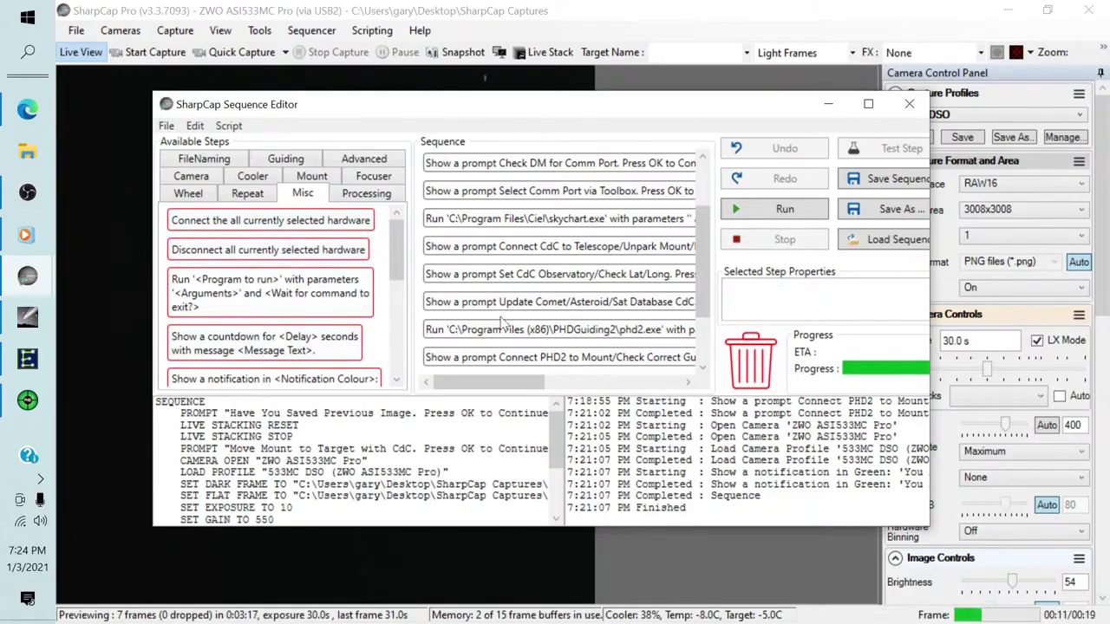
drag(701, 236, 700, 191)
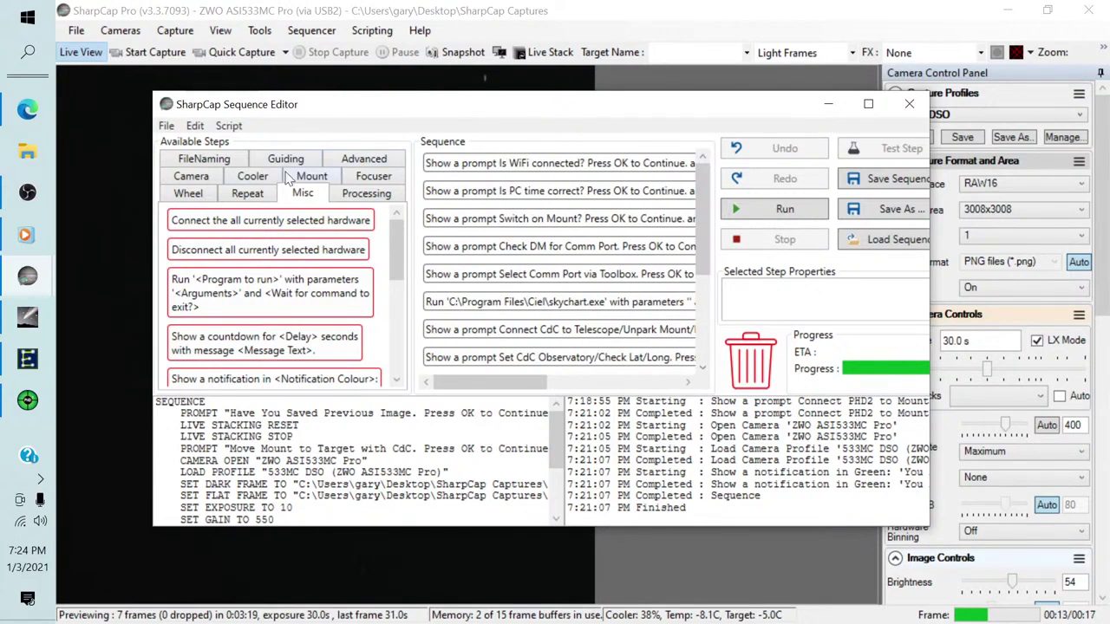
Insert a step that connects all currently selected hardware after the WiFi prompt in the sequence
click(184, 225)
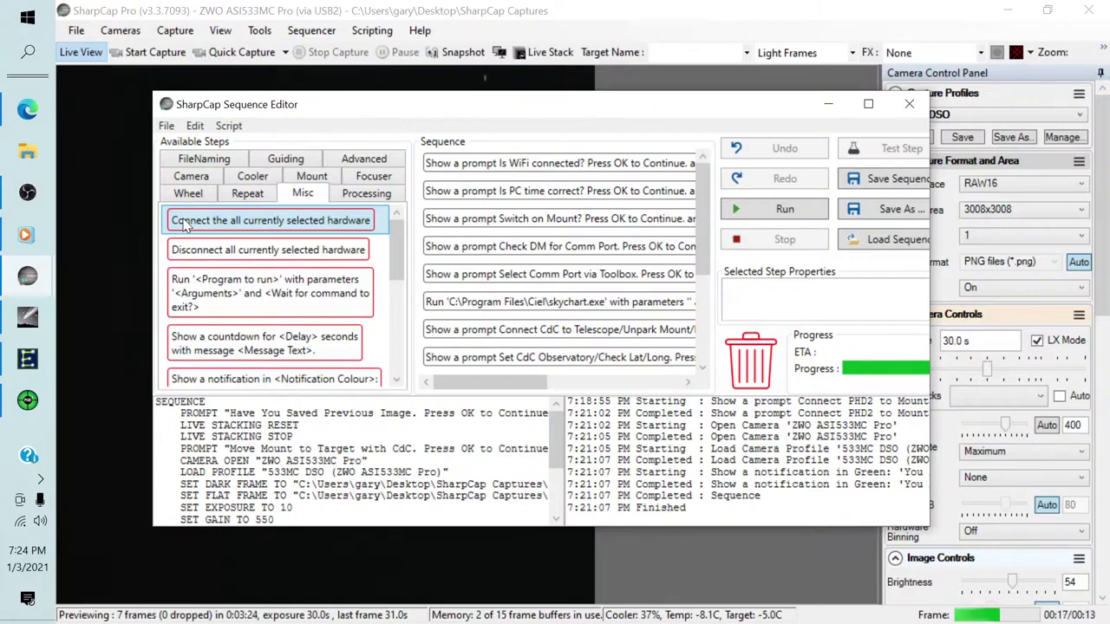
drag(183, 225, 444, 178)
click(450, 194)
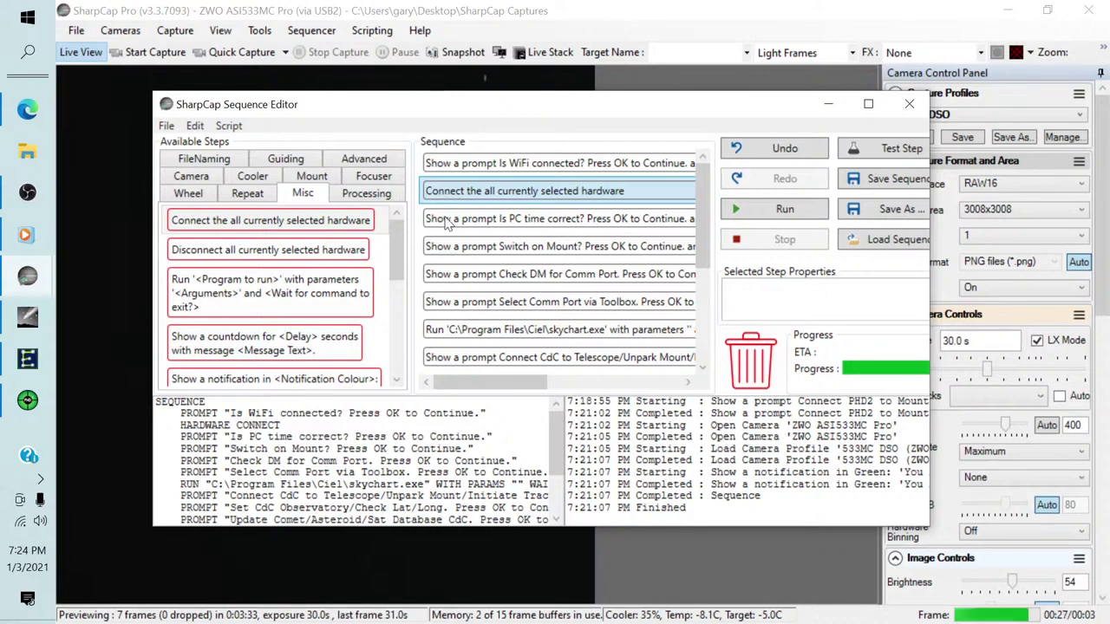
Move the hardware connection step below the PC time prompt and delete it from the sequence
click(447, 223)
drag(444, 193, 450, 225)
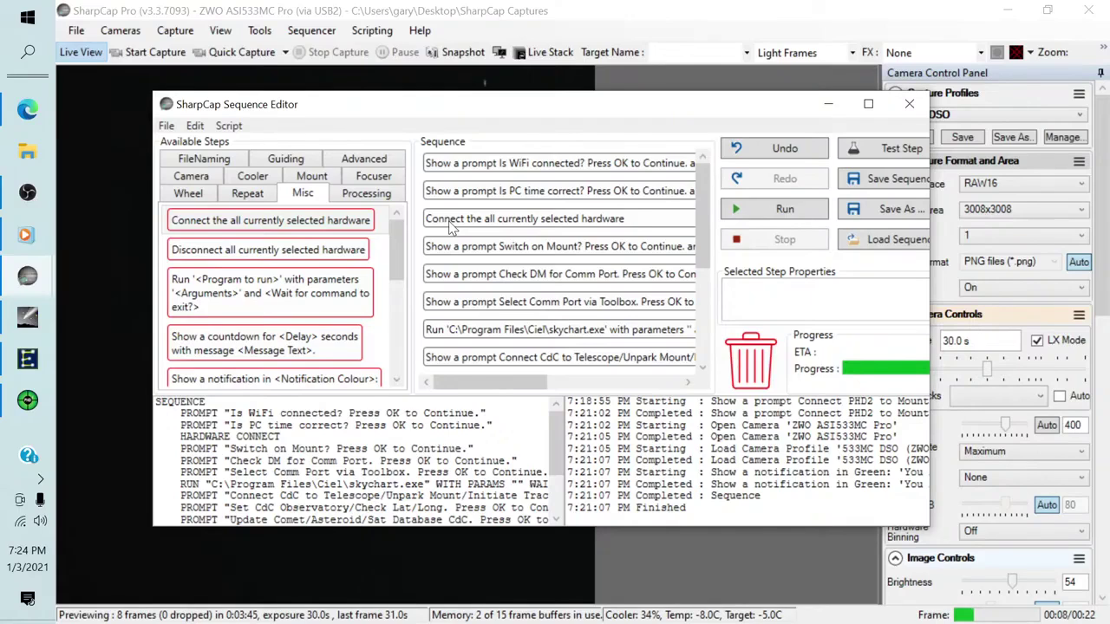
click(449, 224)
key(Delete)
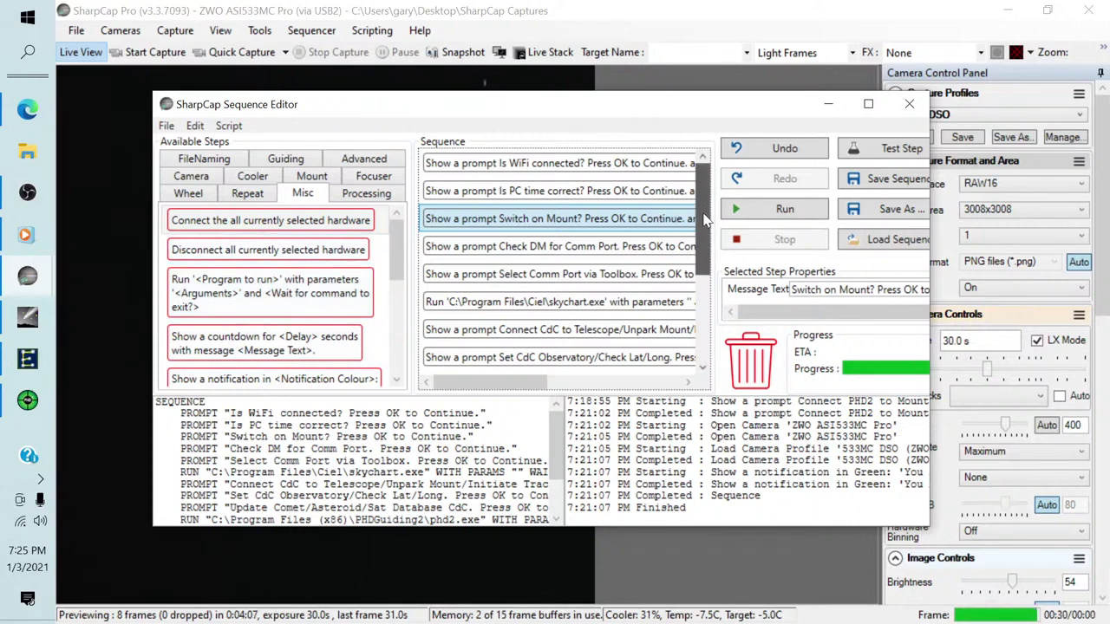
Widen the Sequence Editor and examine the remaining startup steps, from the telescope connection prompt through the final notification
drag(699, 215, 696, 310)
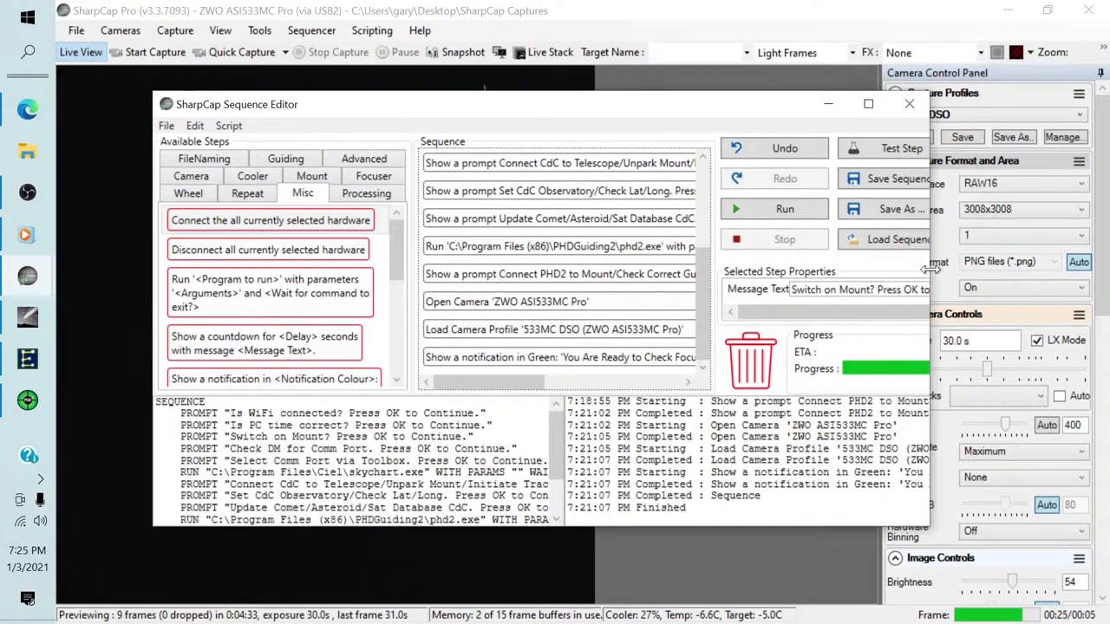
drag(928, 278, 1016, 269)
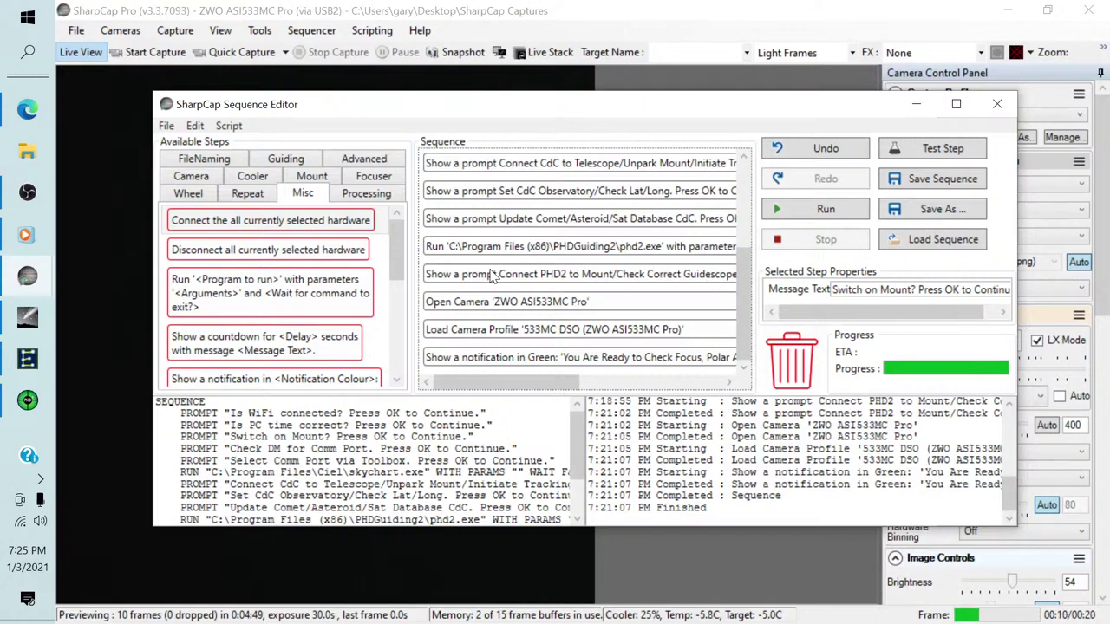
click(494, 80)
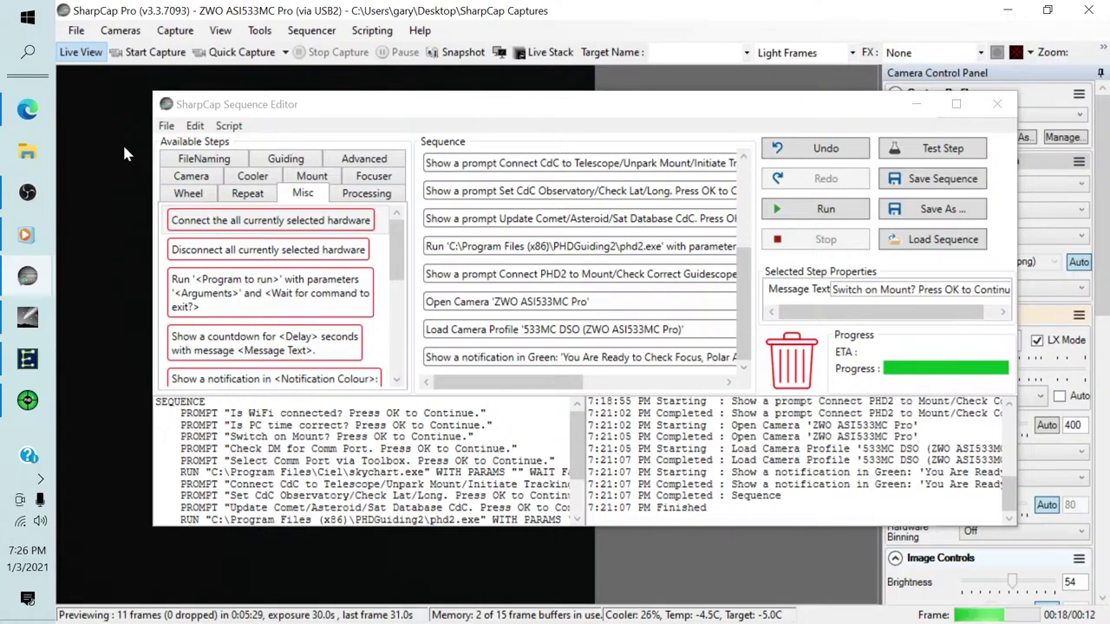
Close the Sequence Editor and Sequencer Progress windows and check the camera's preprocessing settings and scope controls
click(996, 106)
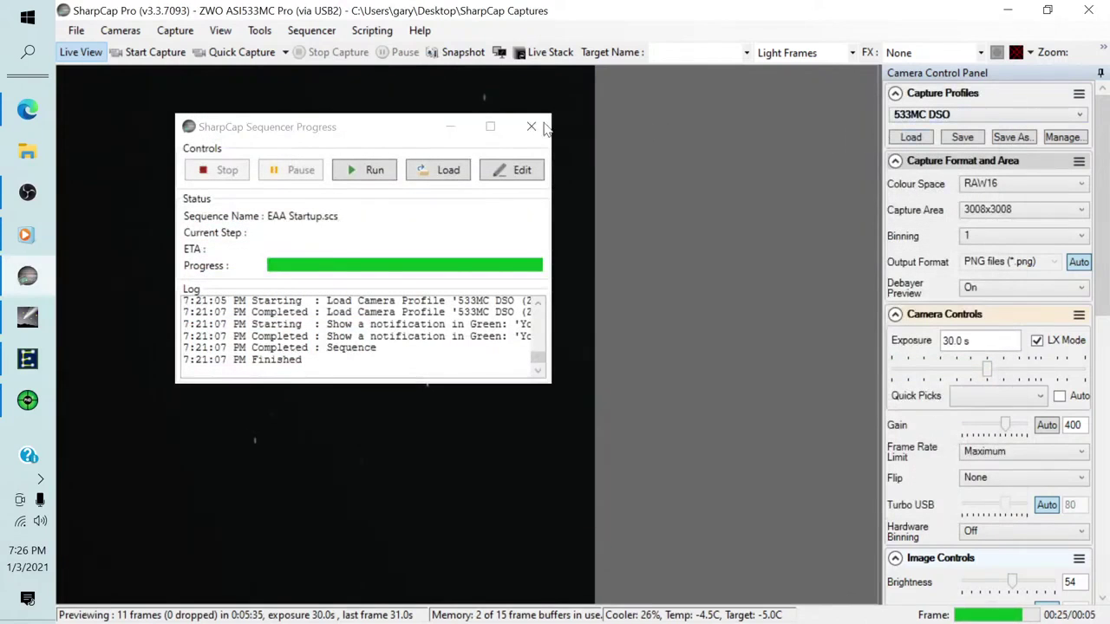
click(532, 126)
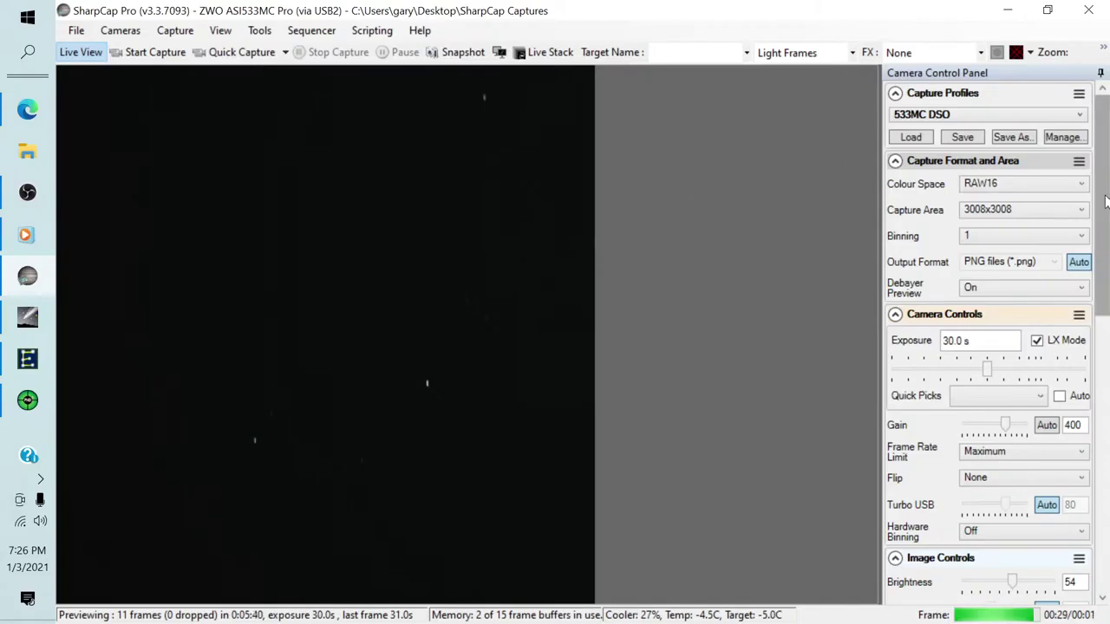
drag(1105, 201, 1099, 485)
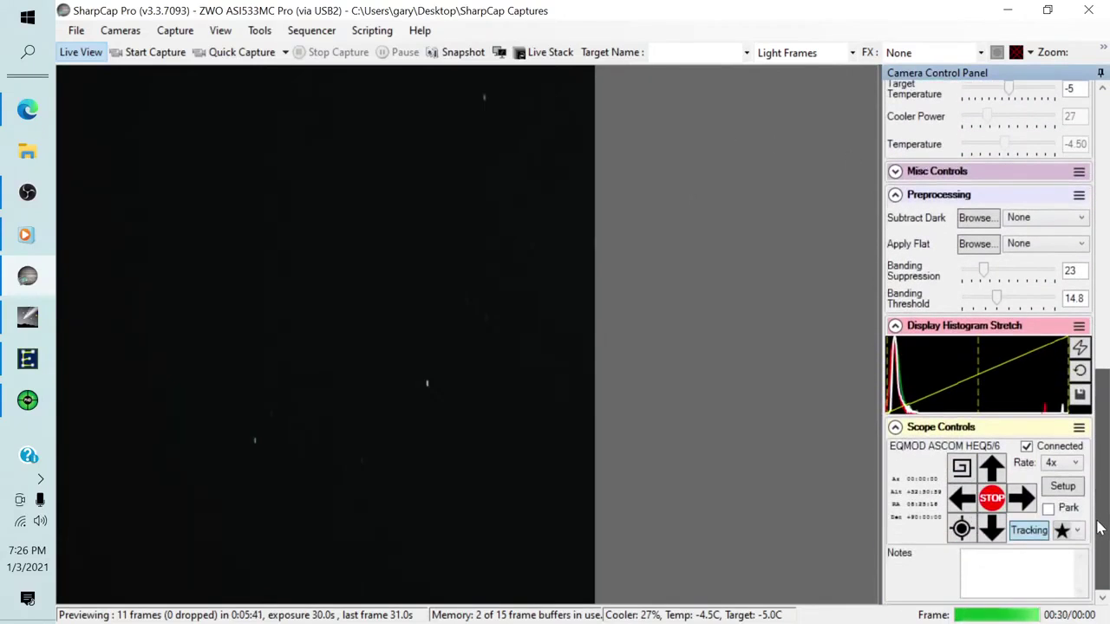
drag(1099, 529, 1103, 203)
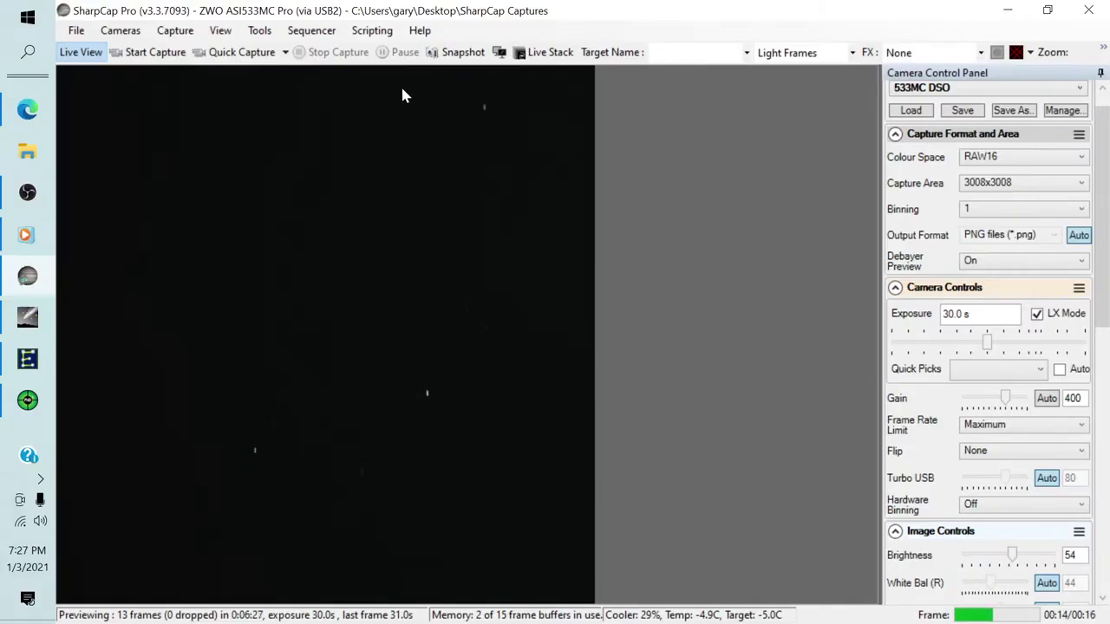
Run the recent Image Target sequence and continue past the prompt about saving the previous image
click(316, 32)
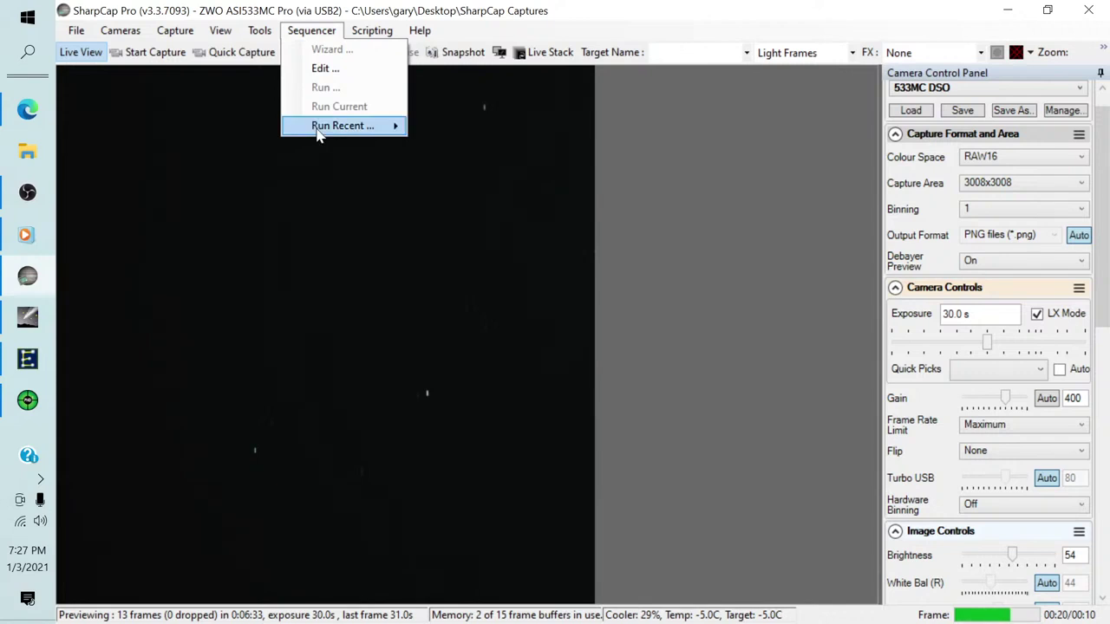
mouse_move(322, 130)
click(438, 130)
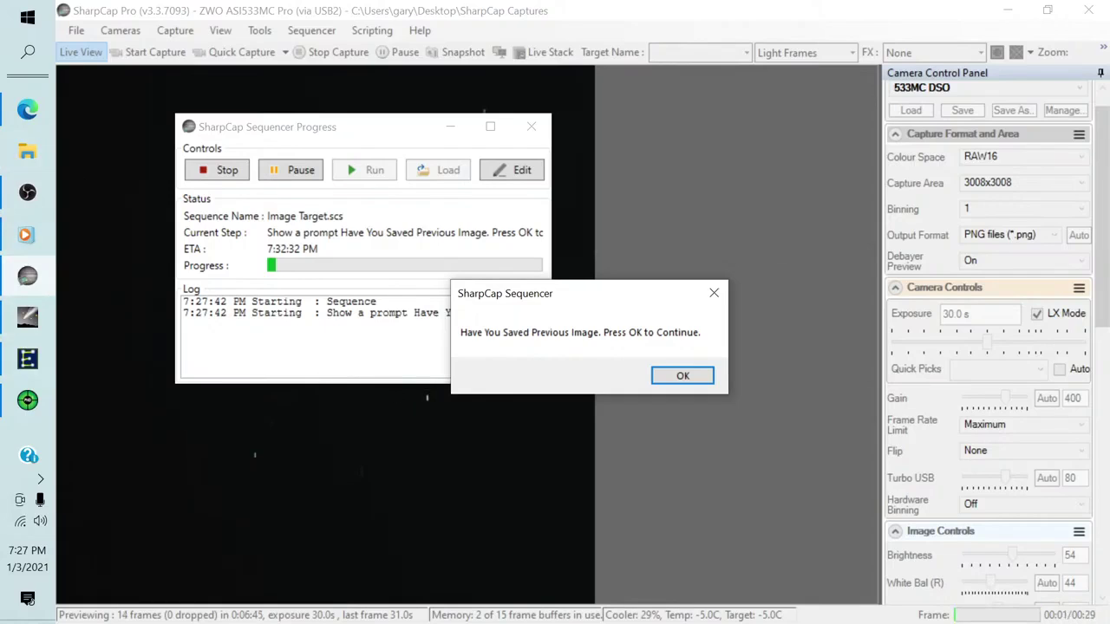
key(alt+Tab)
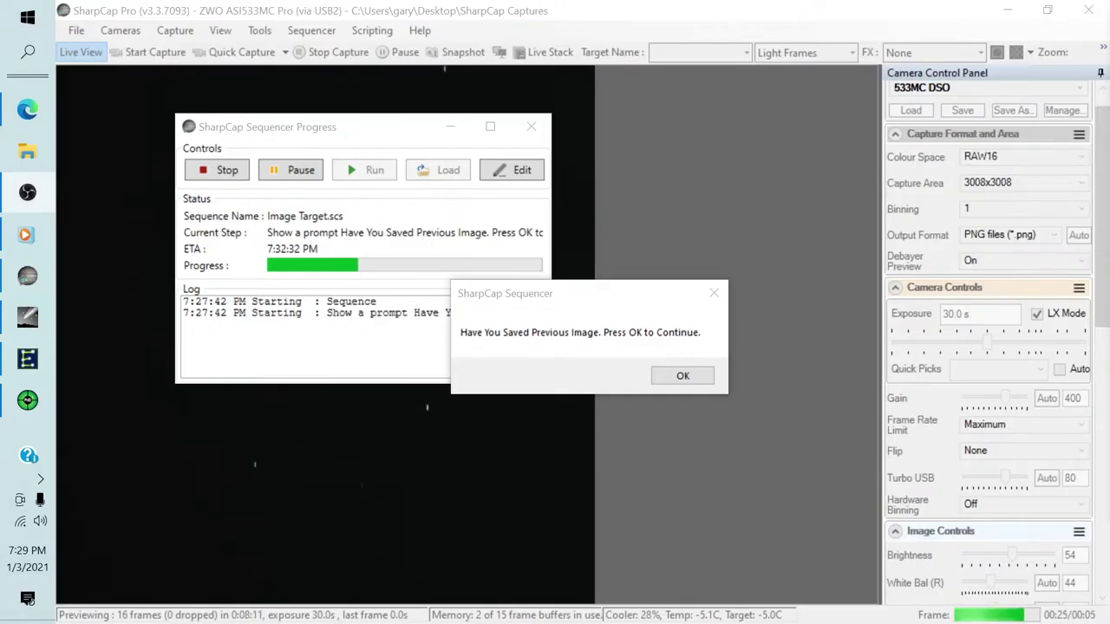
click(687, 377)
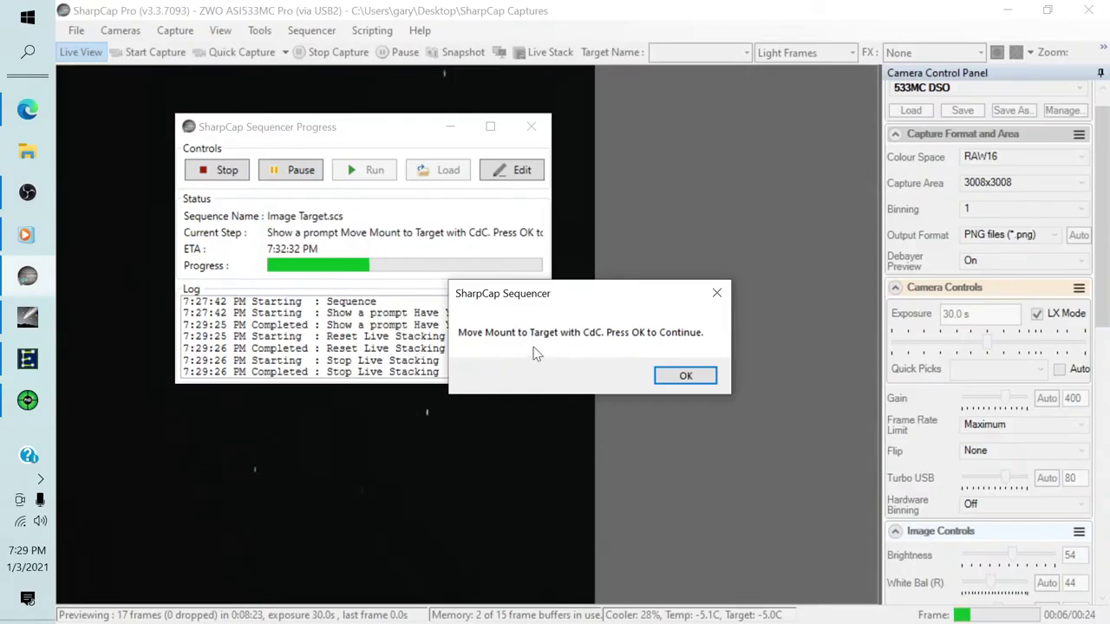
Switch to Cartes du Ciel, enter M42 as the search object, and try to slew the telescope to it
click(27, 319)
drag(661, 245, 512, 313)
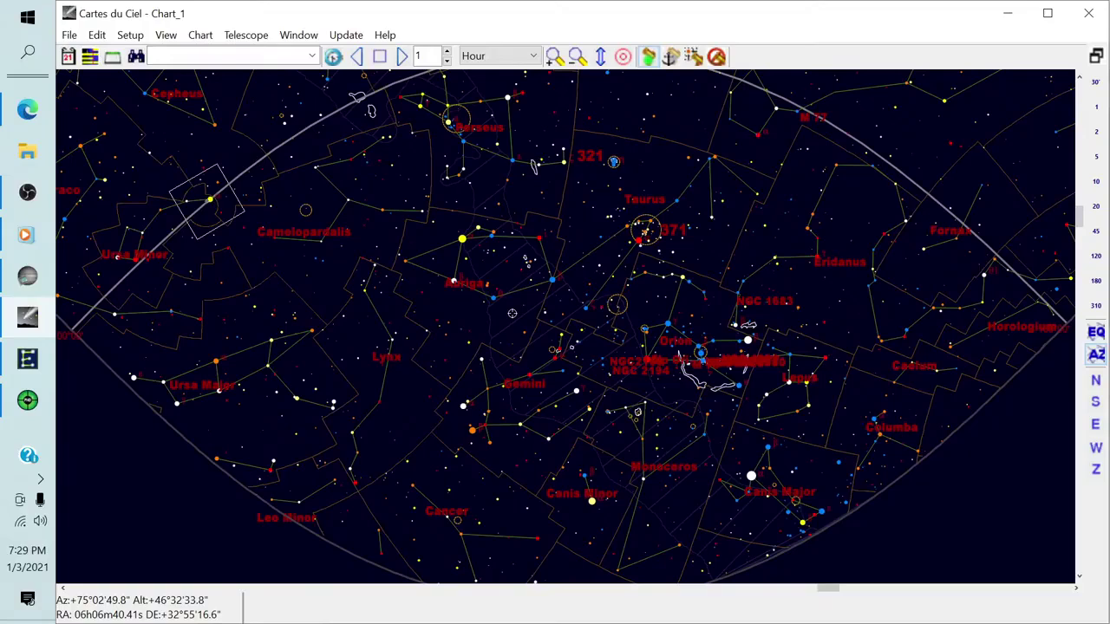
click(153, 56)
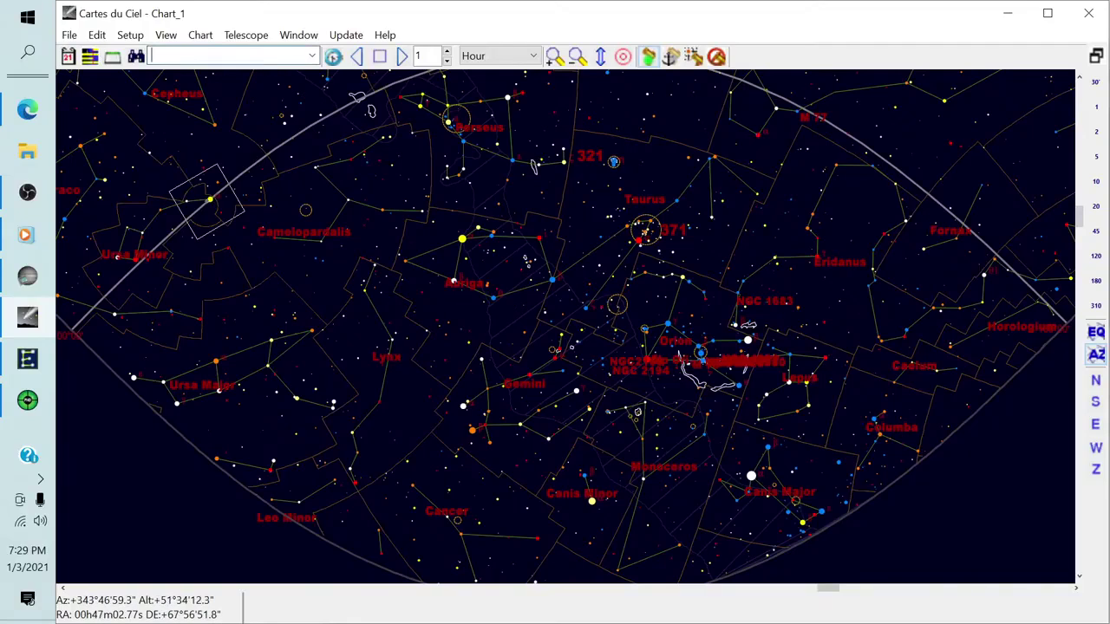
text(M42)
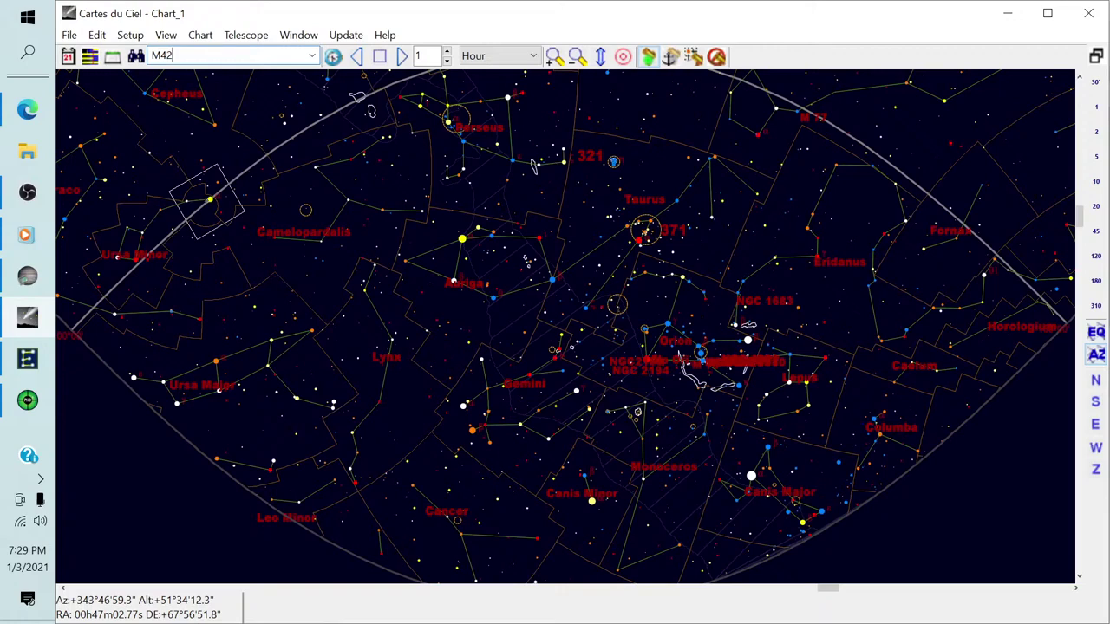
click(692, 61)
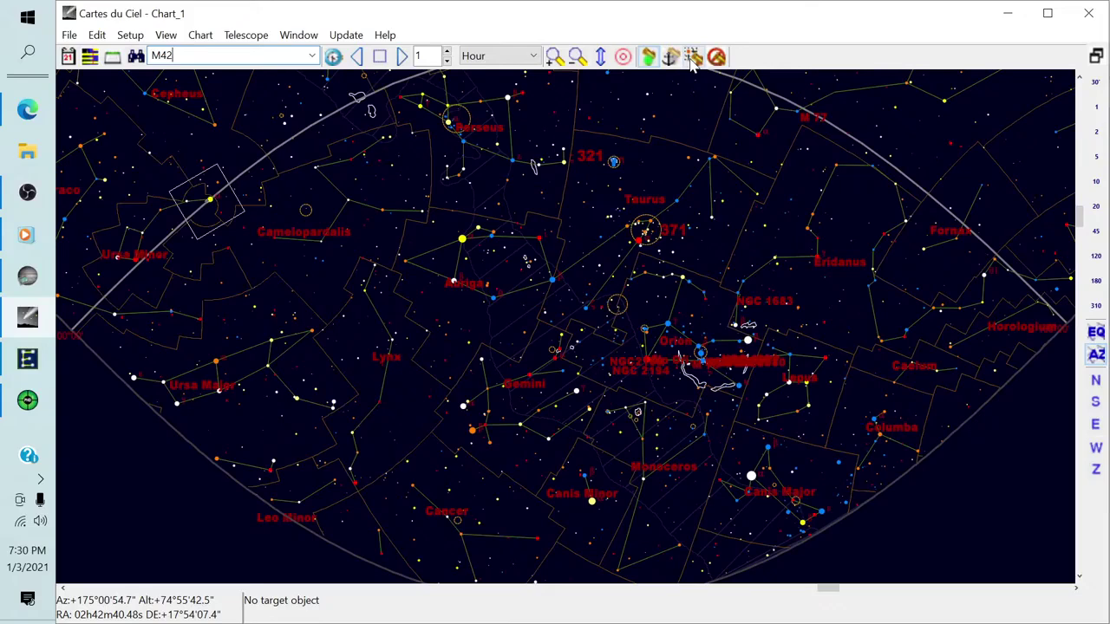
Check the PHD2 guiding window and the EQMOD mount status, and minimize them to return to the Cartes du Ciel chart
click(243, 35)
click(256, 75)
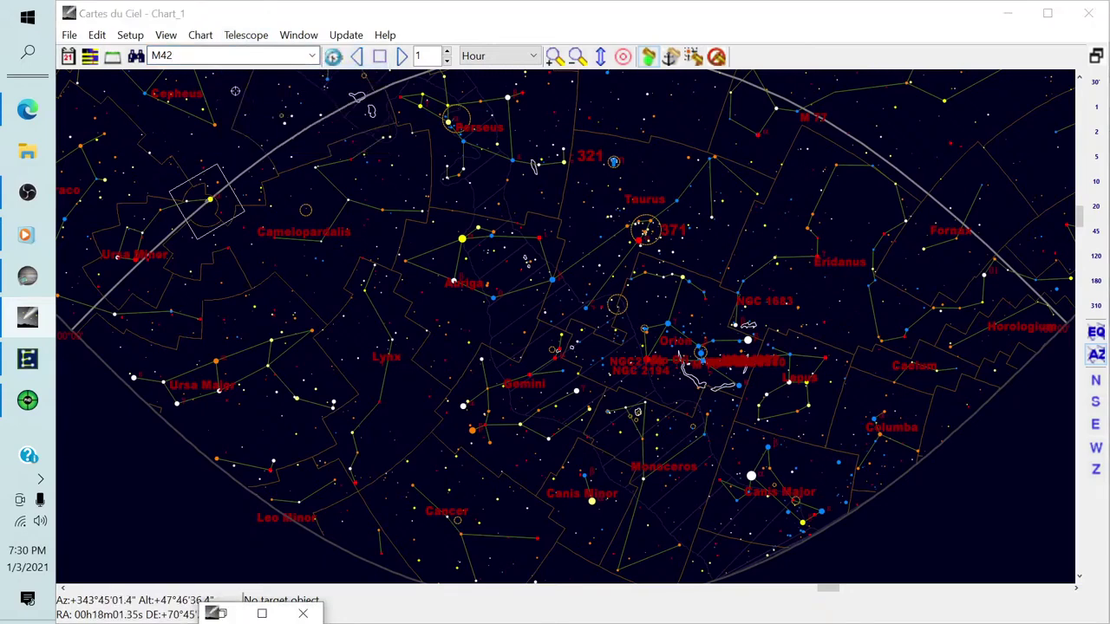
click(26, 403)
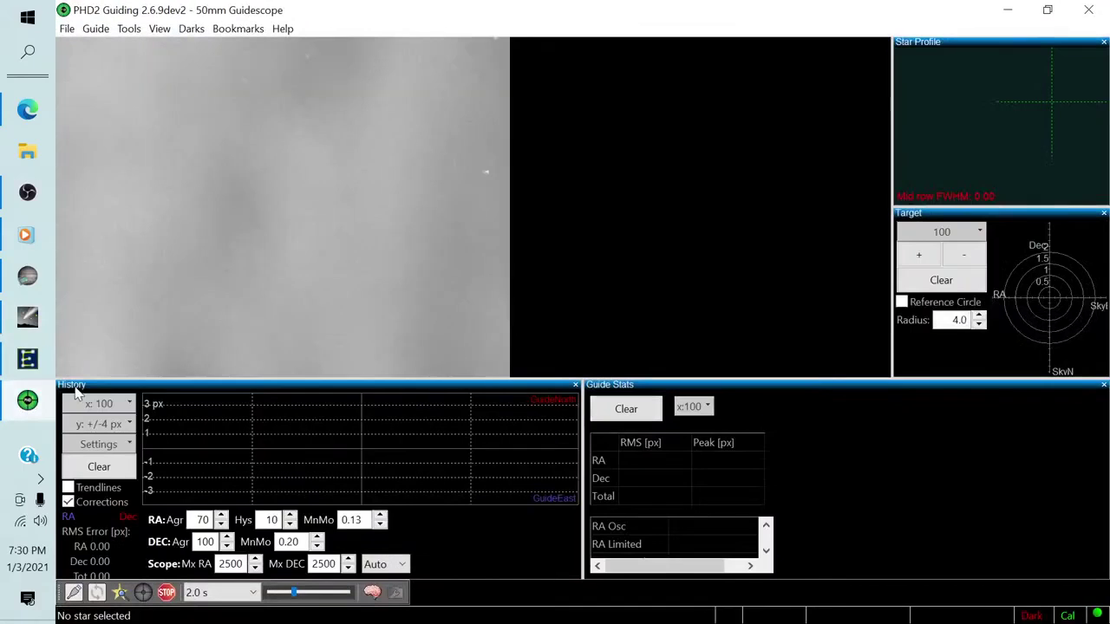
click(27, 362)
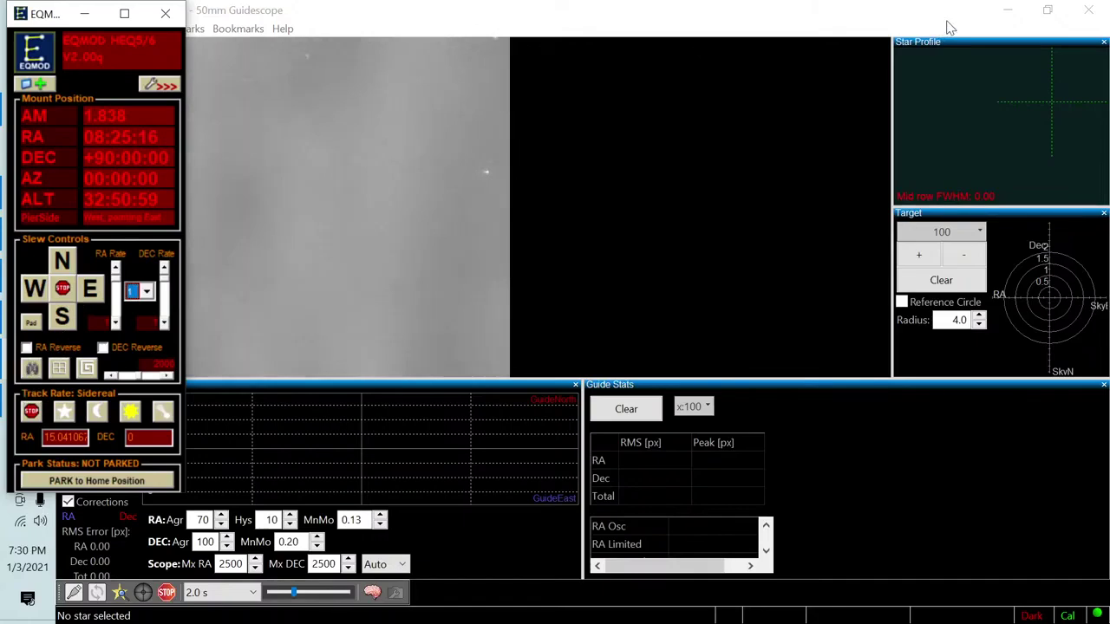
click(1012, 17)
click(1013, 17)
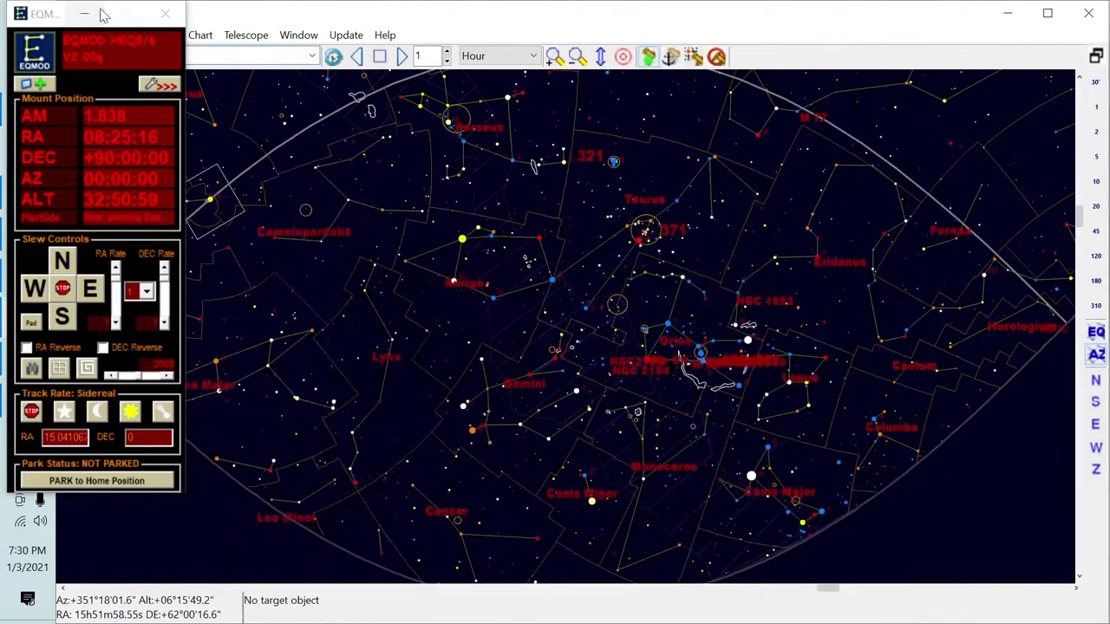
click(365, 24)
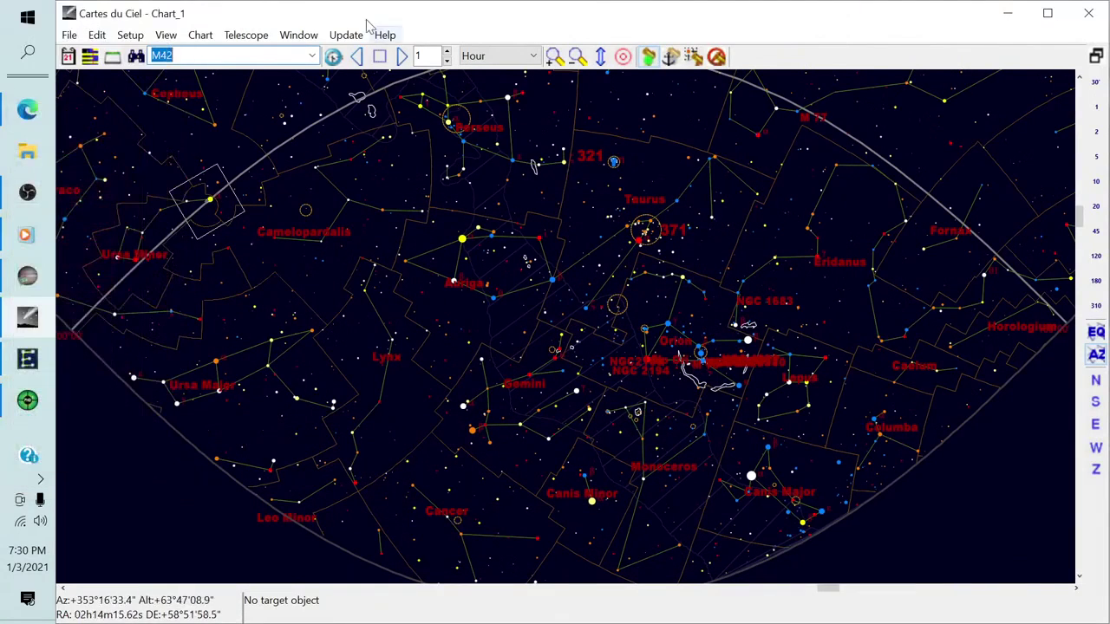
Open the ASCOM telescope interface to check the mount's connection and tracking status, and minimize it
click(246, 35)
click(257, 73)
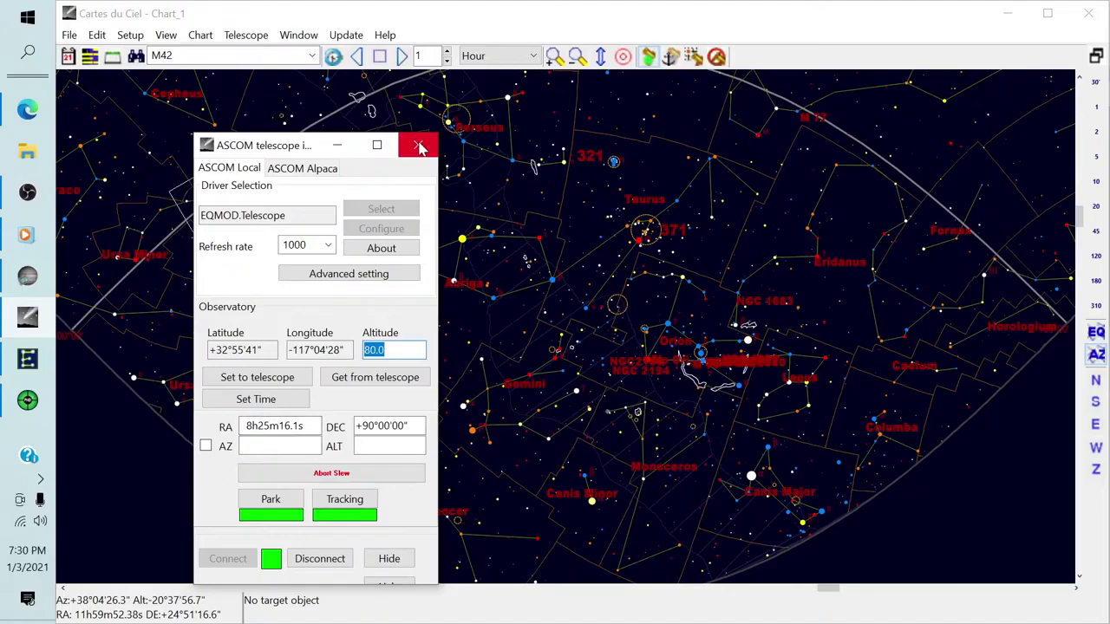
click(337, 145)
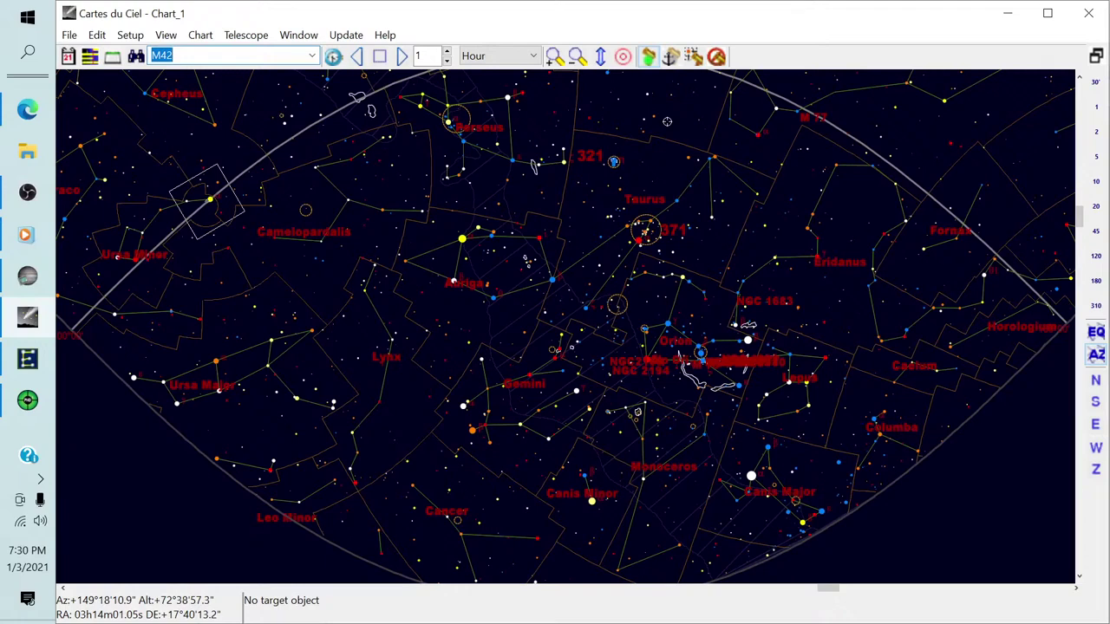
Search for M42 on the sky chart and slew the telescope to it
click(163, 55)
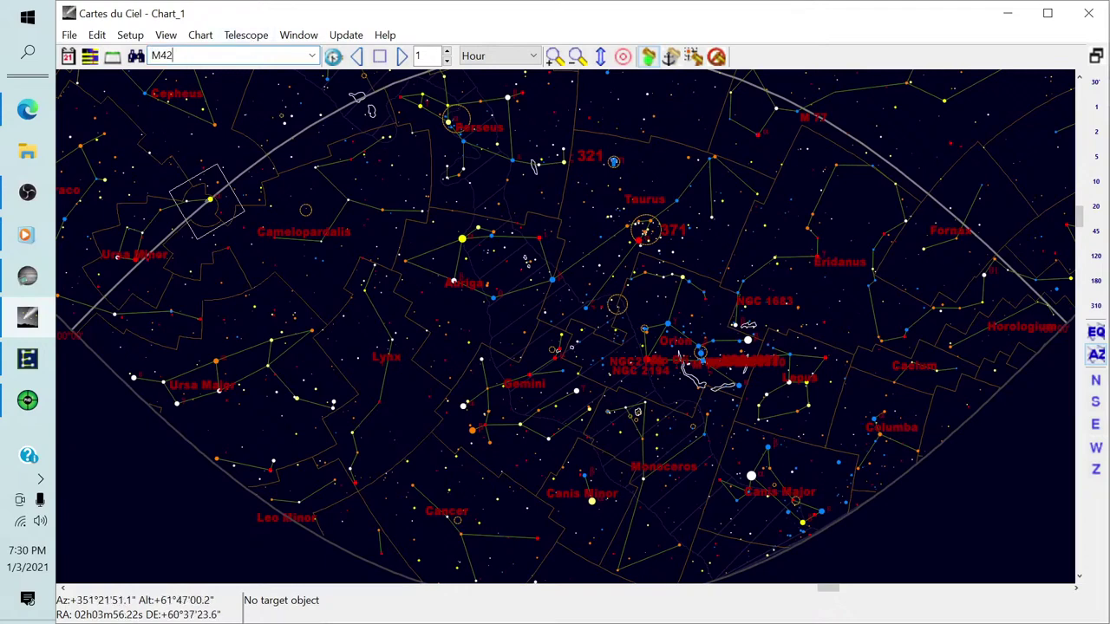
key(Return)
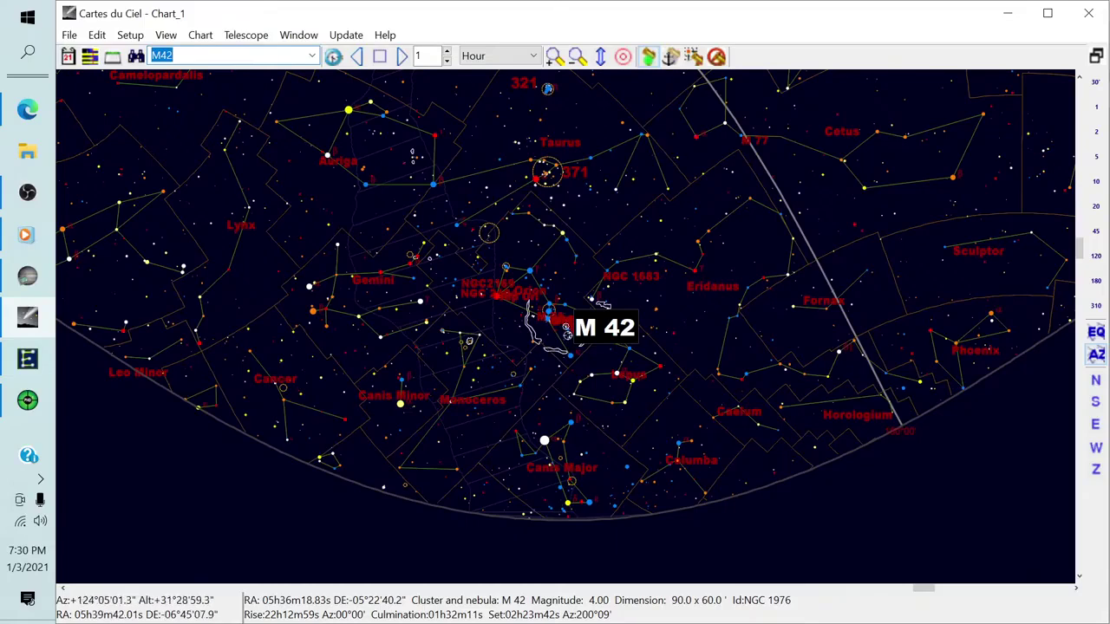
click(694, 57)
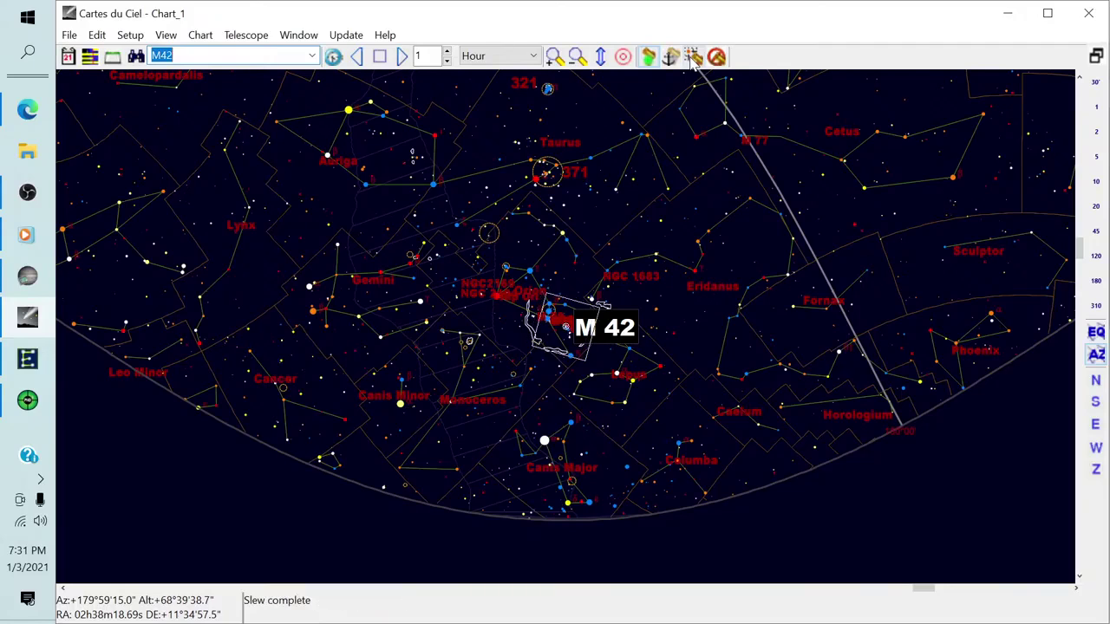
Switch to SharpCap, continue past the Move Mount to Target prompt, and move the Start PHD2 Guiding prompt clear of the image
click(35, 281)
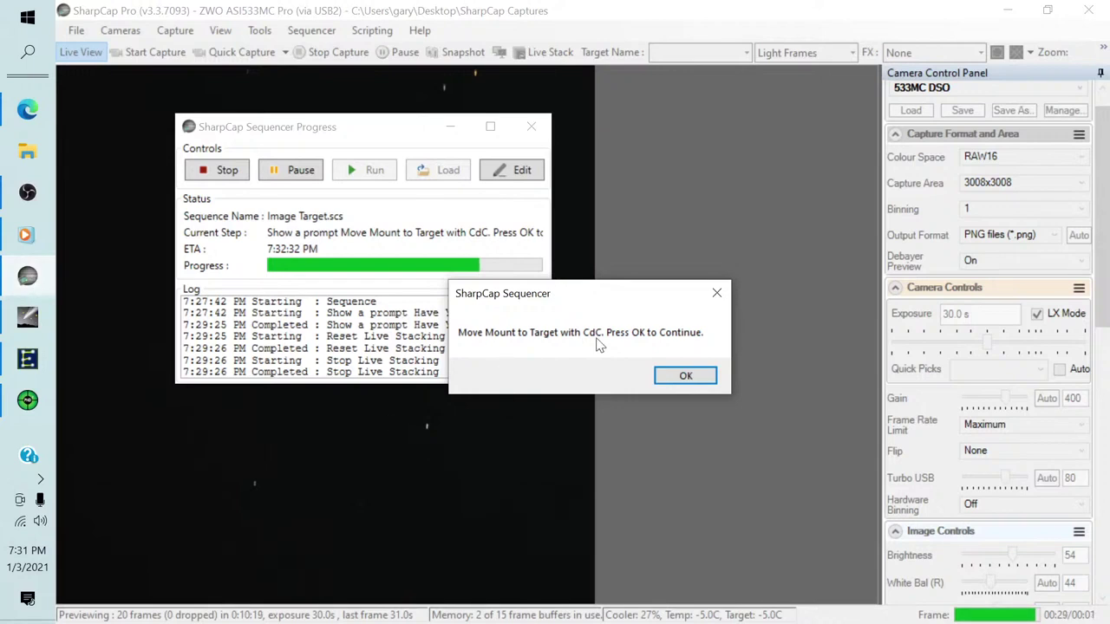
click(685, 381)
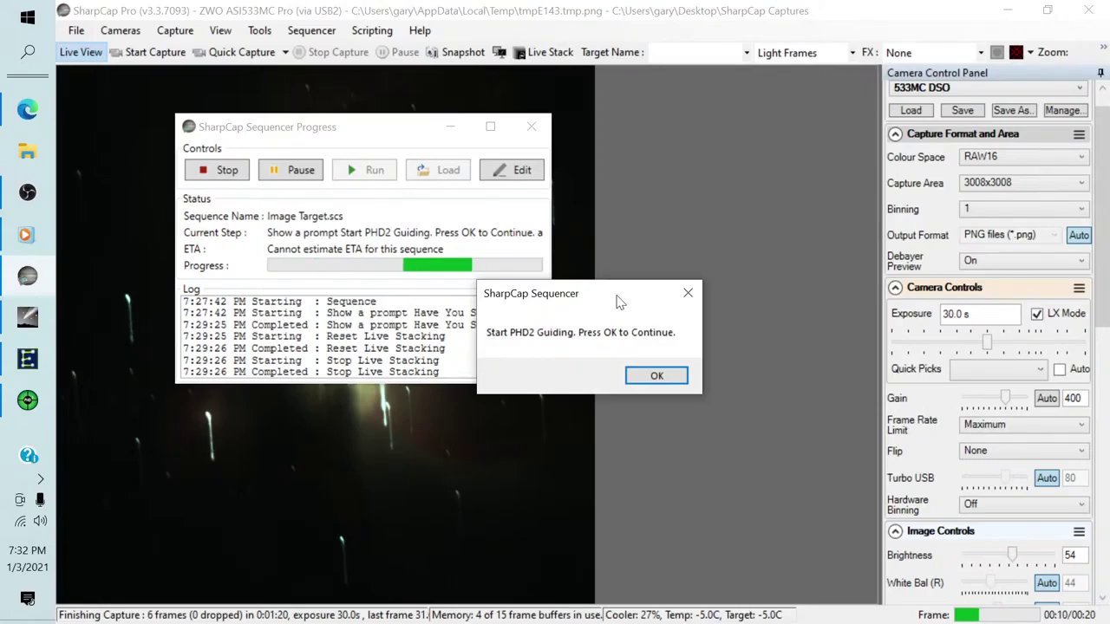
drag(622, 300, 780, 144)
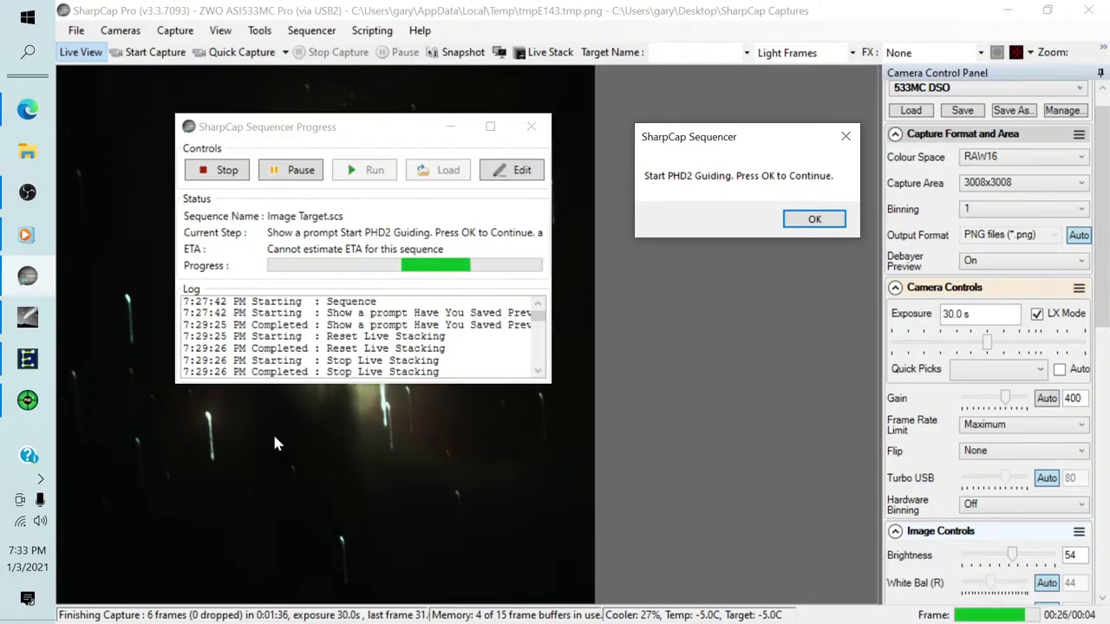
Switch to PHD2, auto-select a guide star and start guiding, dismissing the Dark Library notice
click(28, 402)
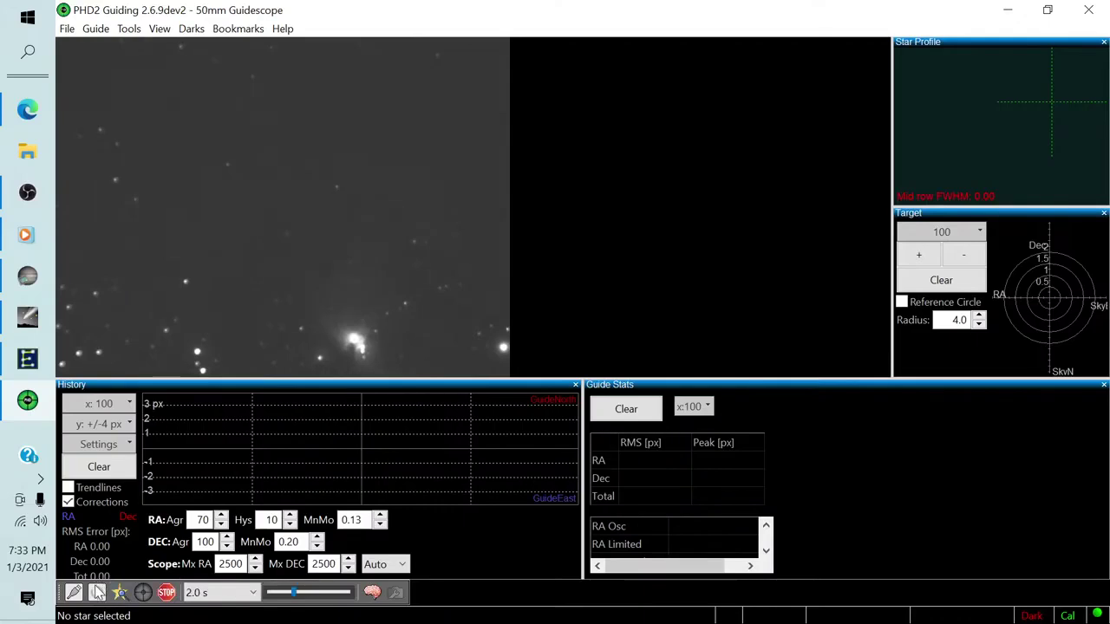
click(120, 592)
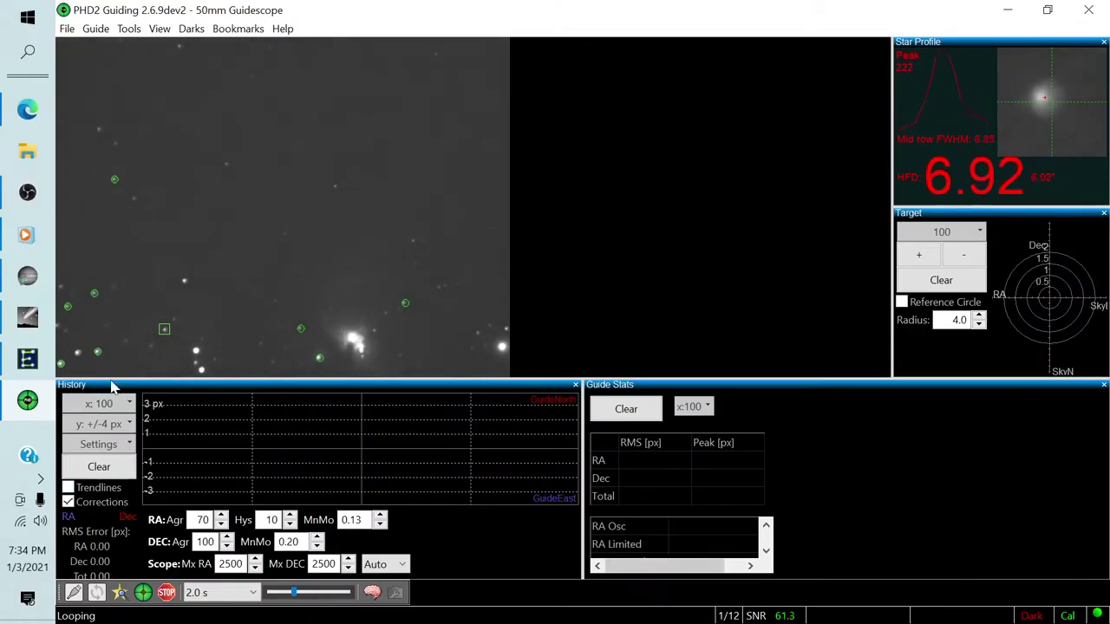
click(143, 592)
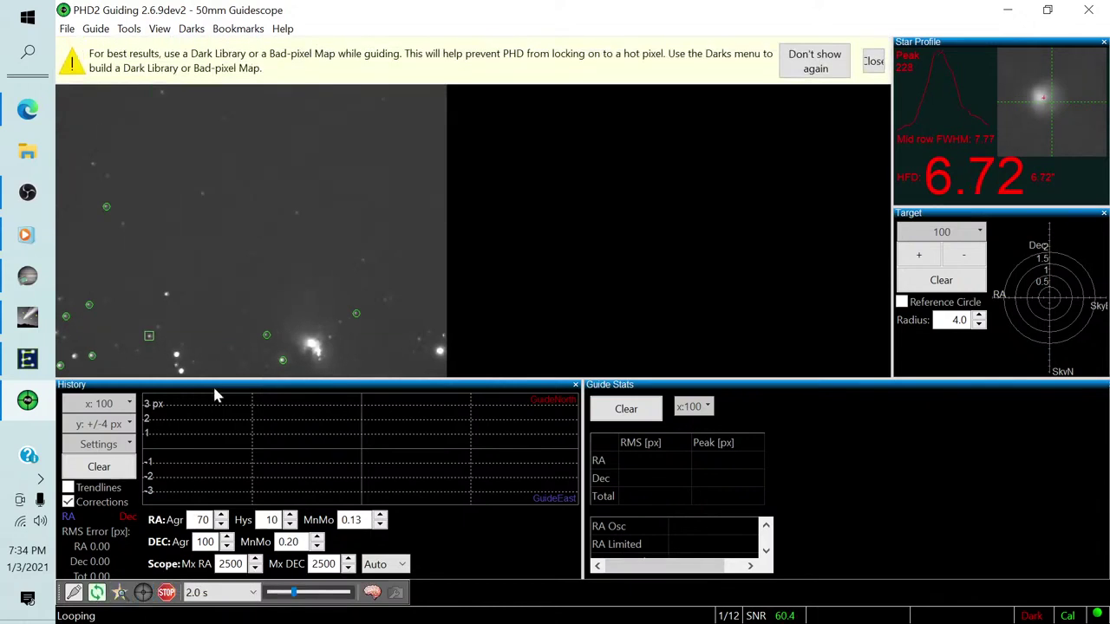
click(873, 60)
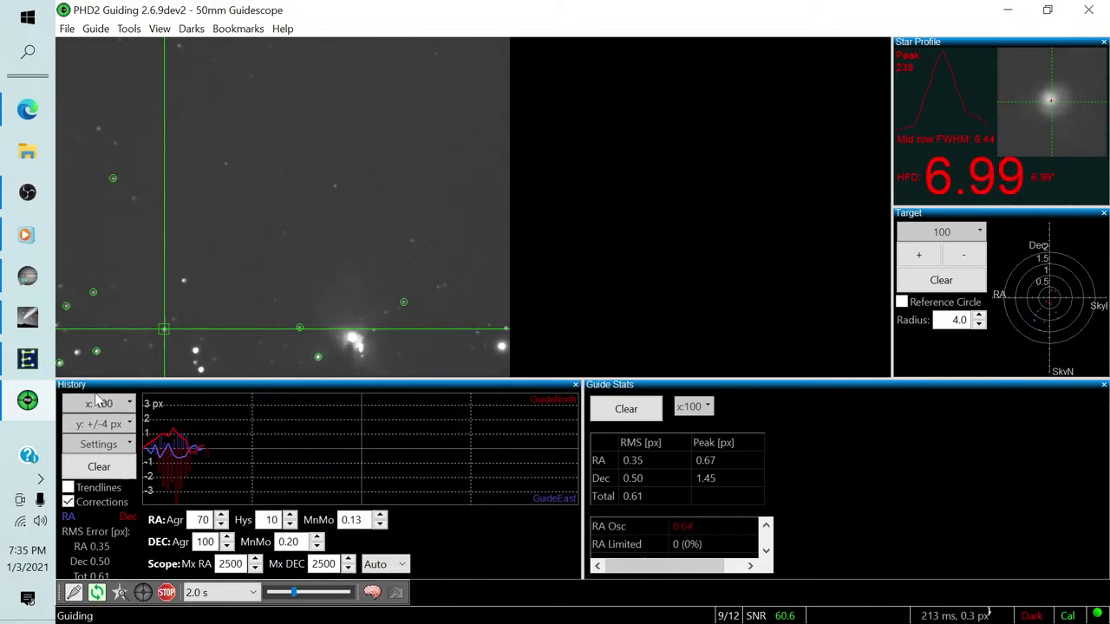
Return to SharpCap and continue past the Start PHD2 Guiding prompt to finish the Image Target sequence
click(27, 277)
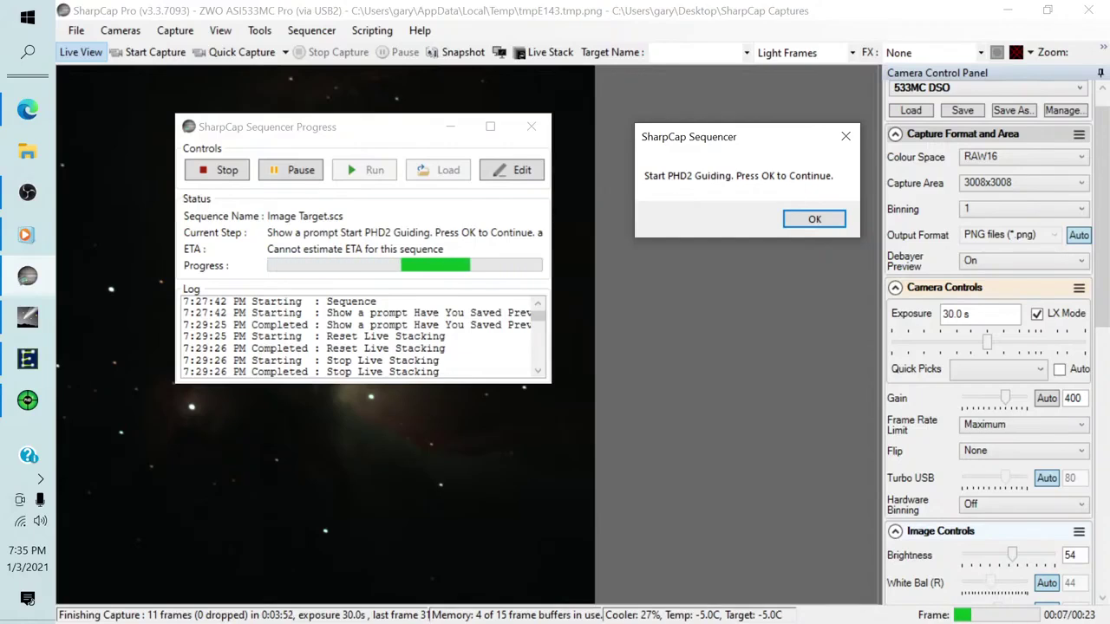
key(alt+Tab)
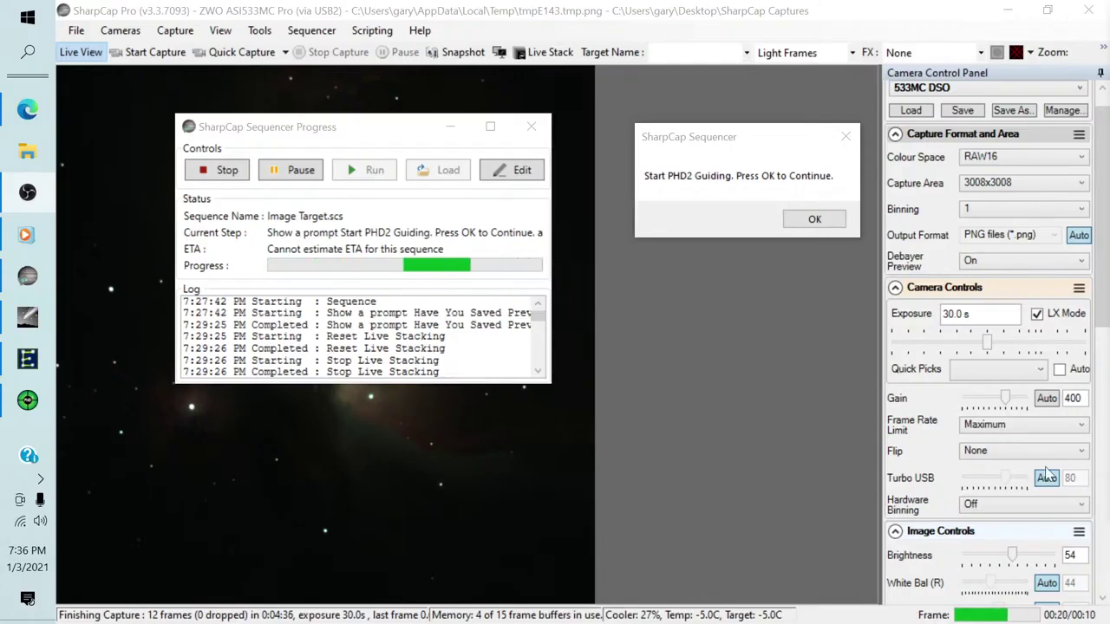
click(813, 219)
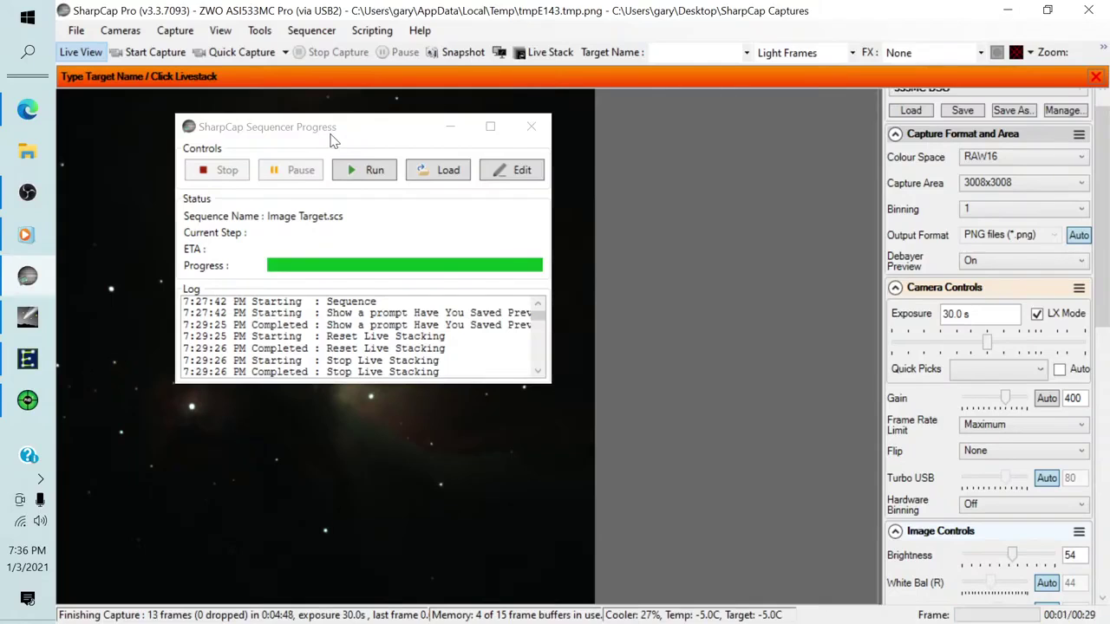
Open the Image Target sequence in the Sequence Editor, review its steps from first to last, and close the editor
click(511, 172)
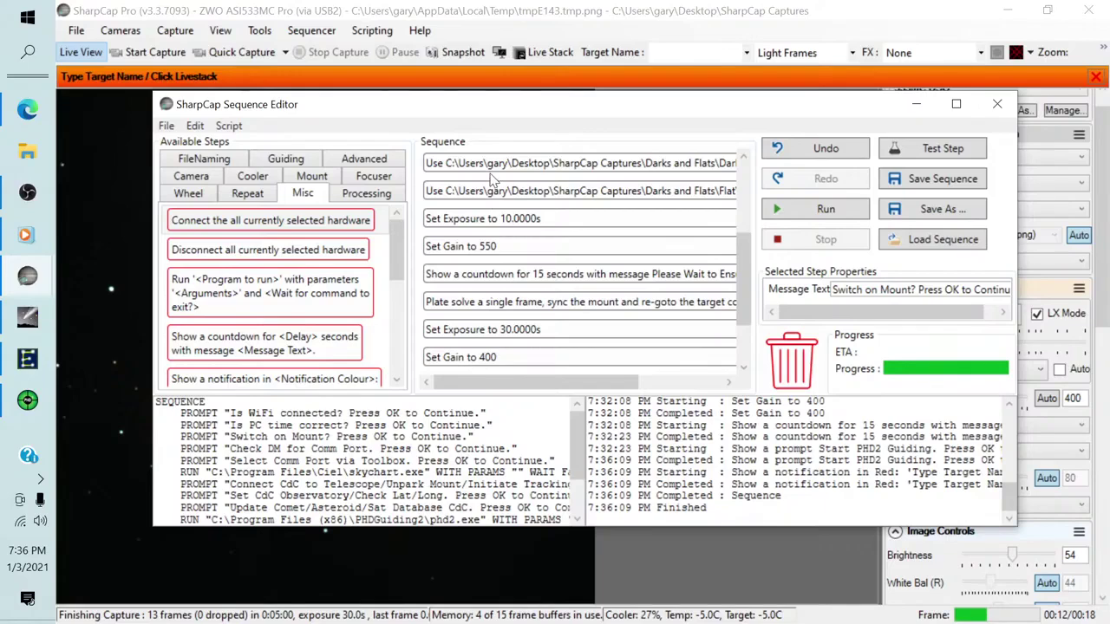
drag(739, 269, 743, 186)
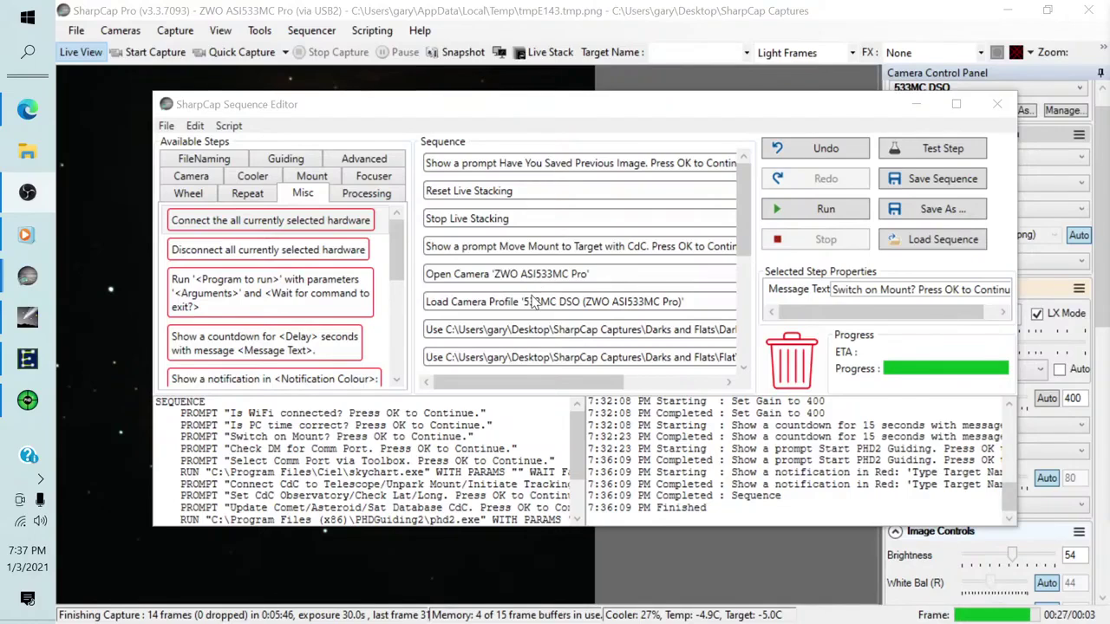
drag(742, 227, 741, 258)
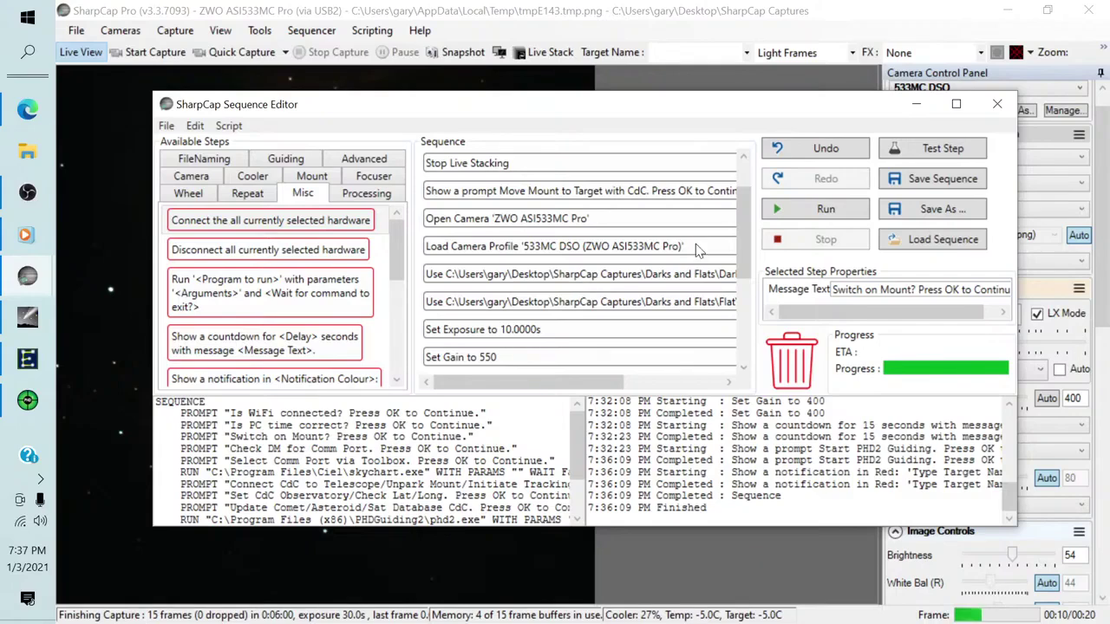
drag(743, 239, 742, 265)
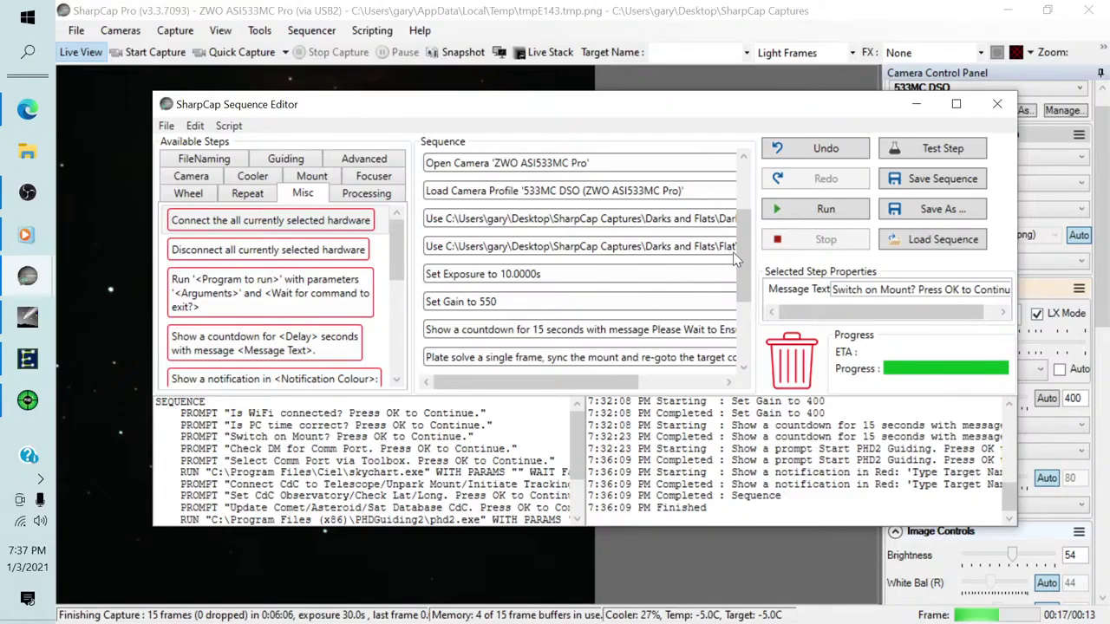
drag(739, 254, 738, 280)
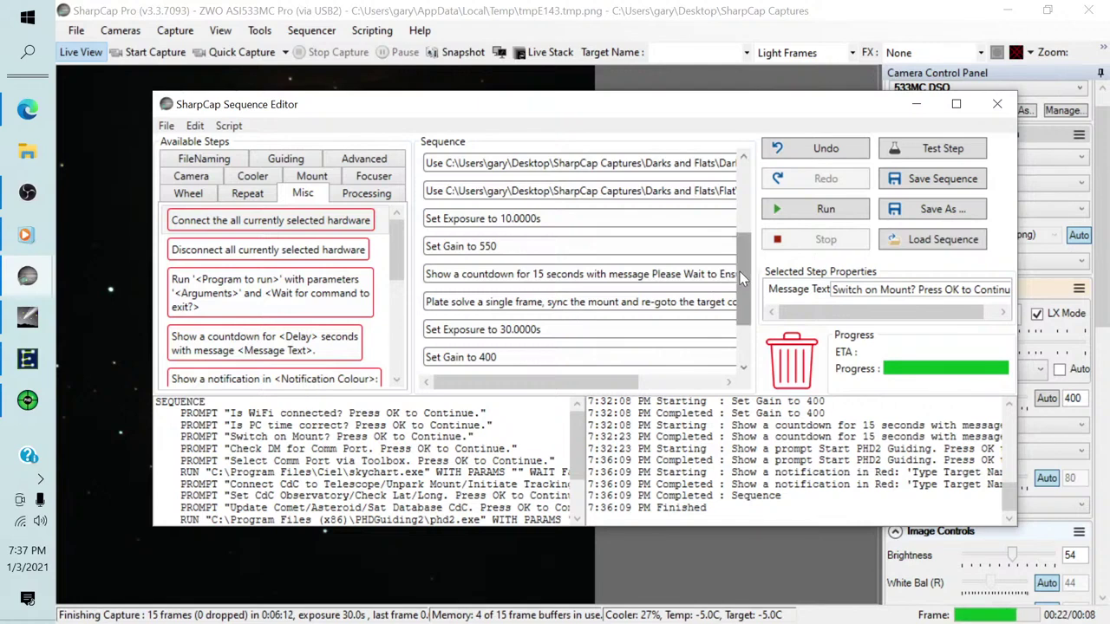
drag(739, 271, 739, 304)
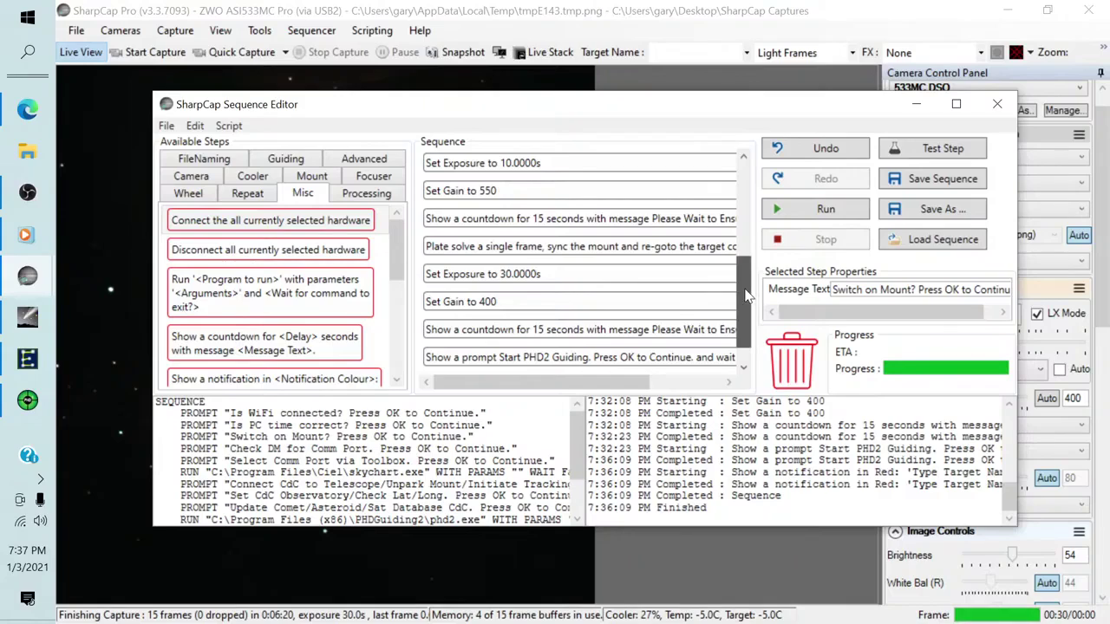
drag(743, 299, 724, 316)
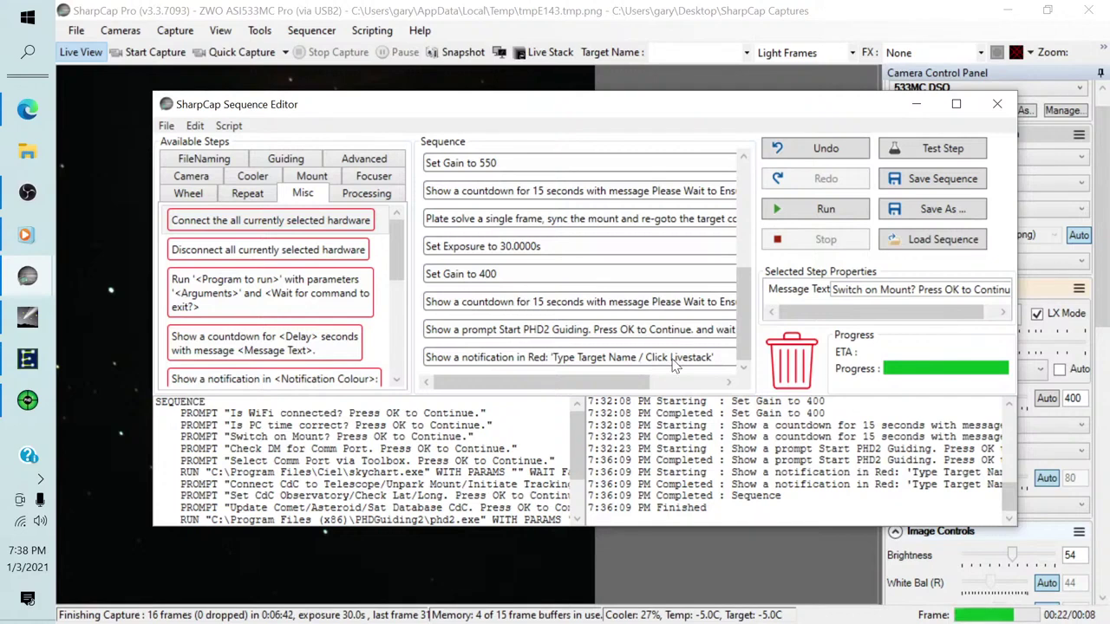
click(1001, 102)
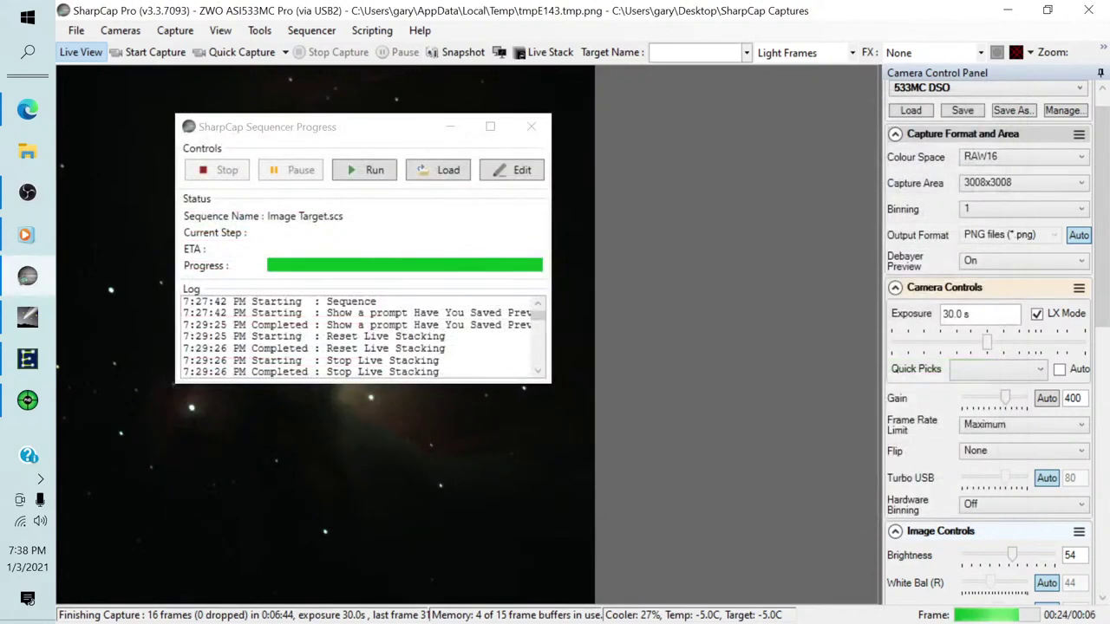
Close the sequencer progress window, set the target name to M42, and start live stacking
click(529, 128)
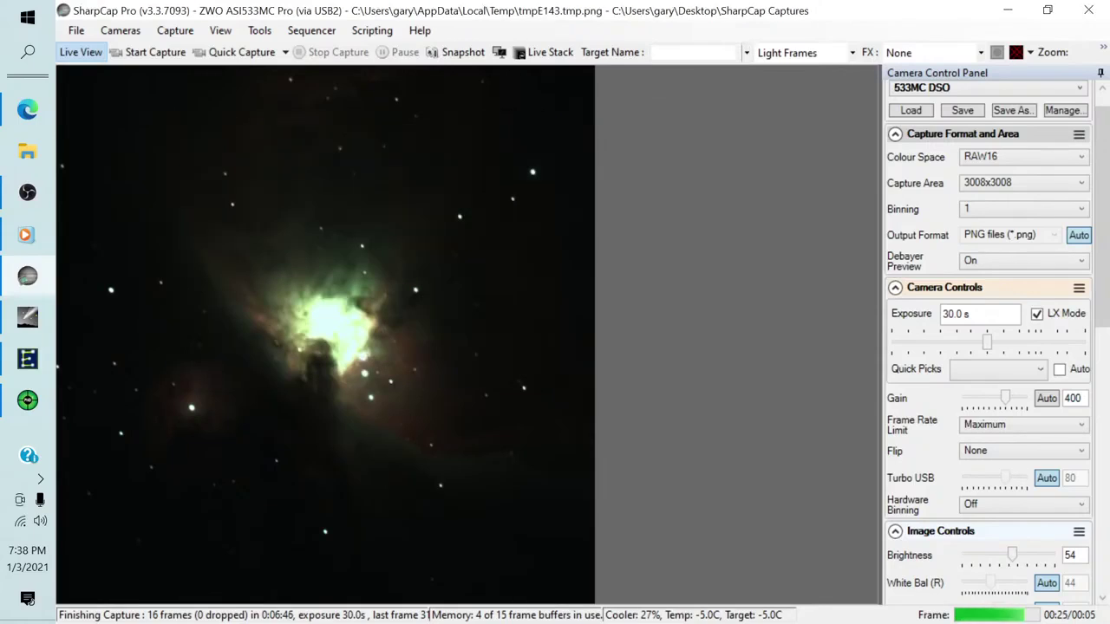
text(M)
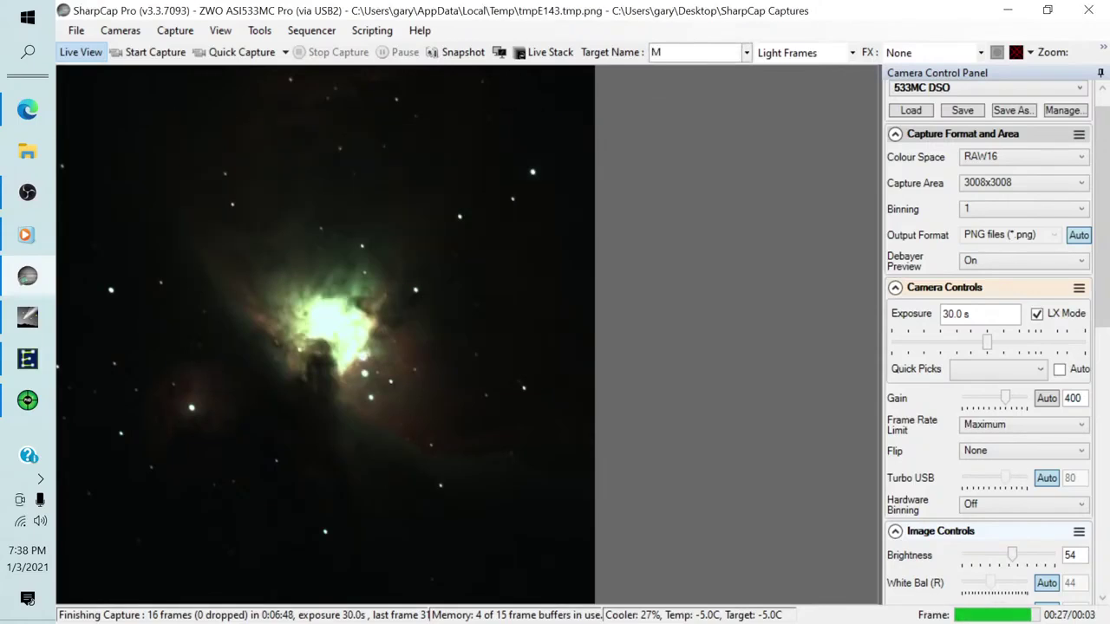
text(42)
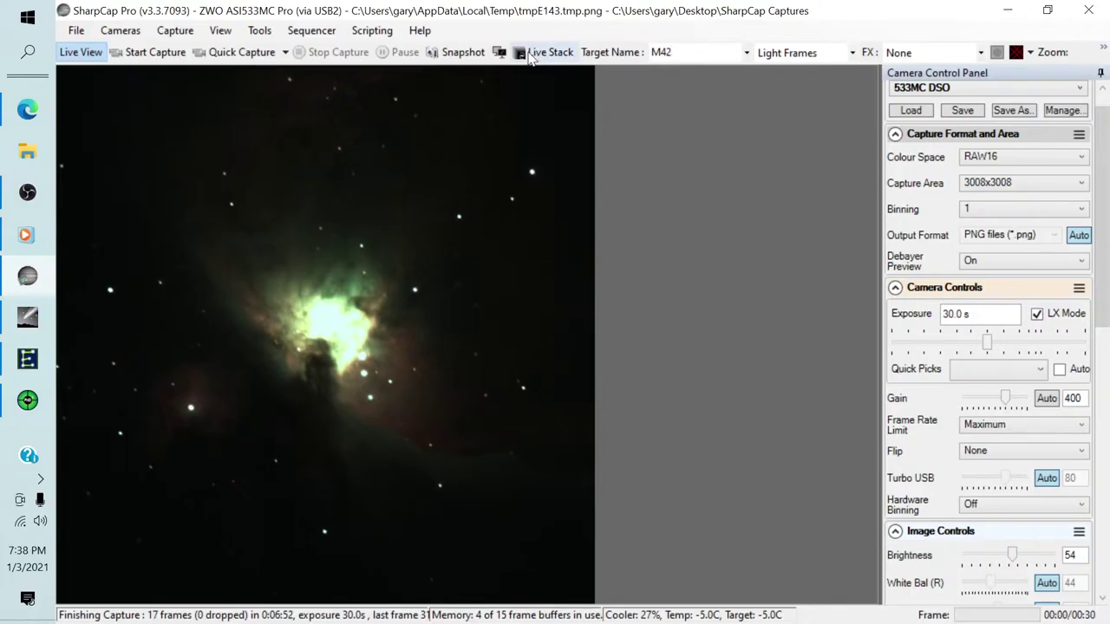
click(540, 53)
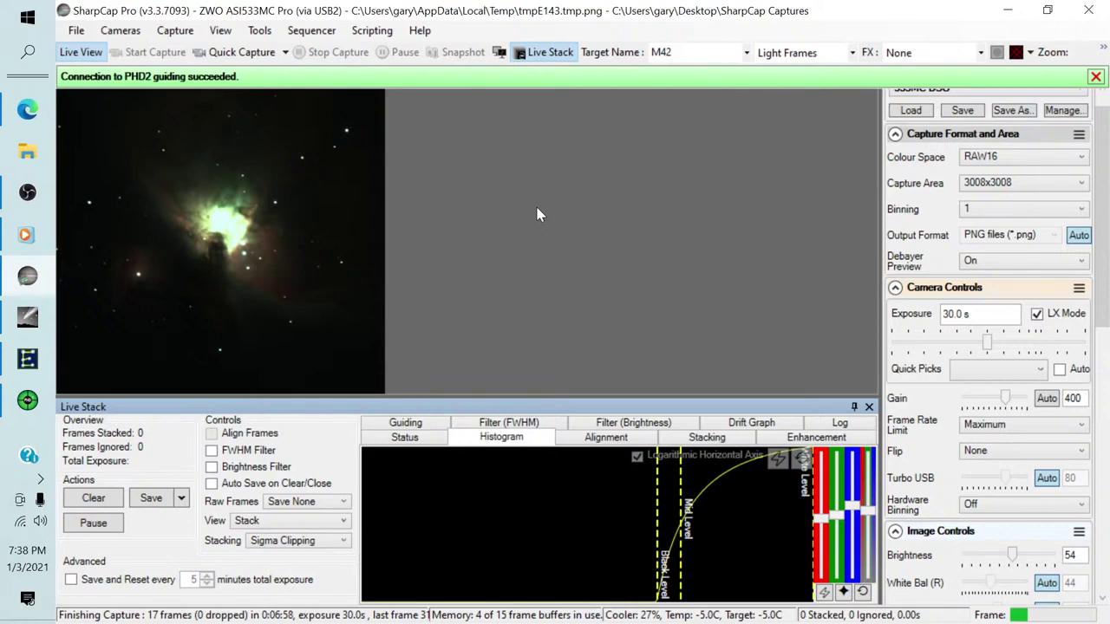
Examine the camera's capture, thermal, dark and flat preprocessing, and scope control settings
scroll(1105, 188, up, 1)
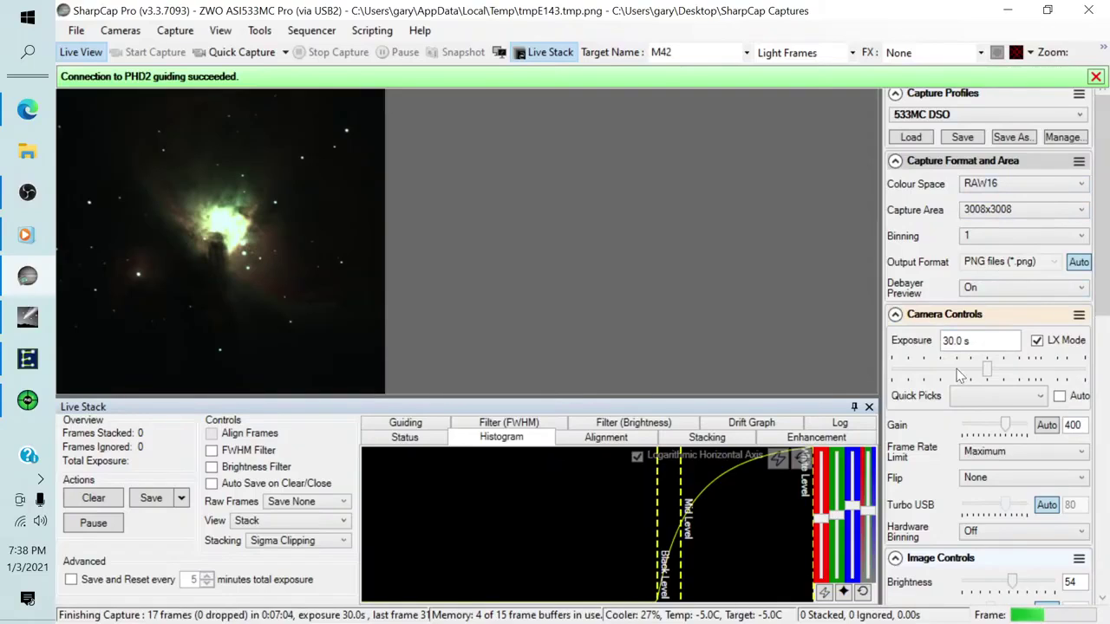
scroll(1101, 364, down, 3)
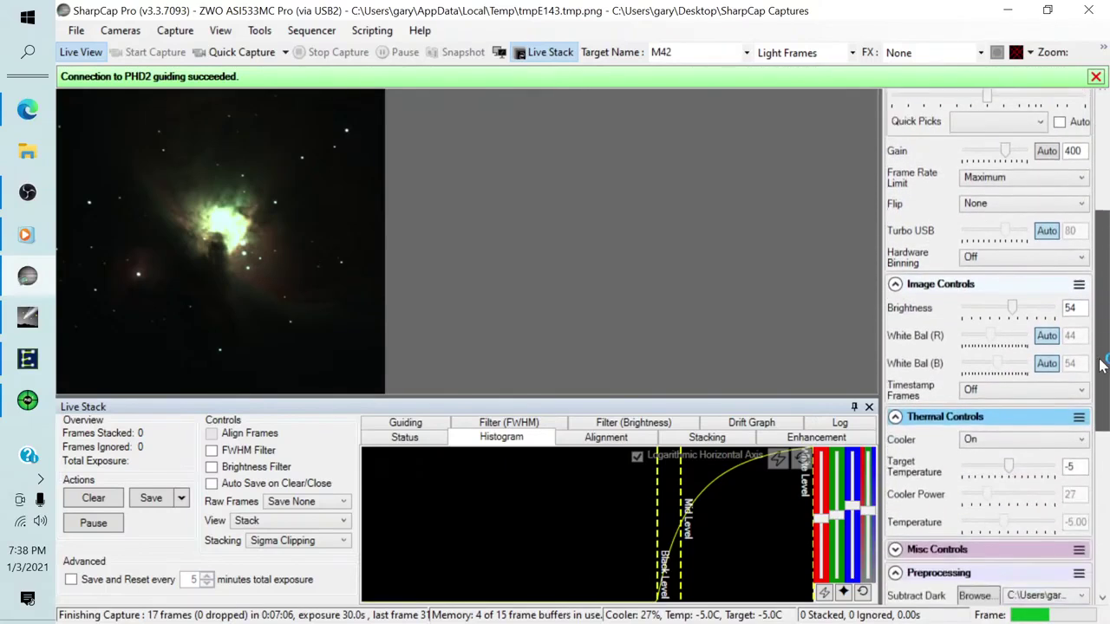
scroll(1101, 364, down, 5)
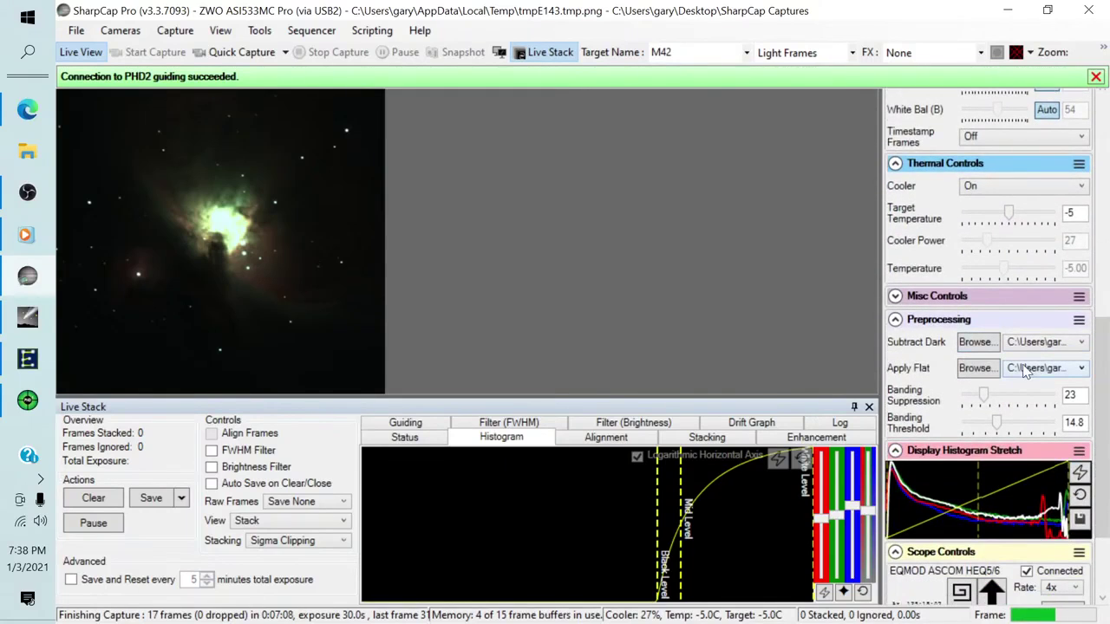
drag(1102, 354, 1098, 408)
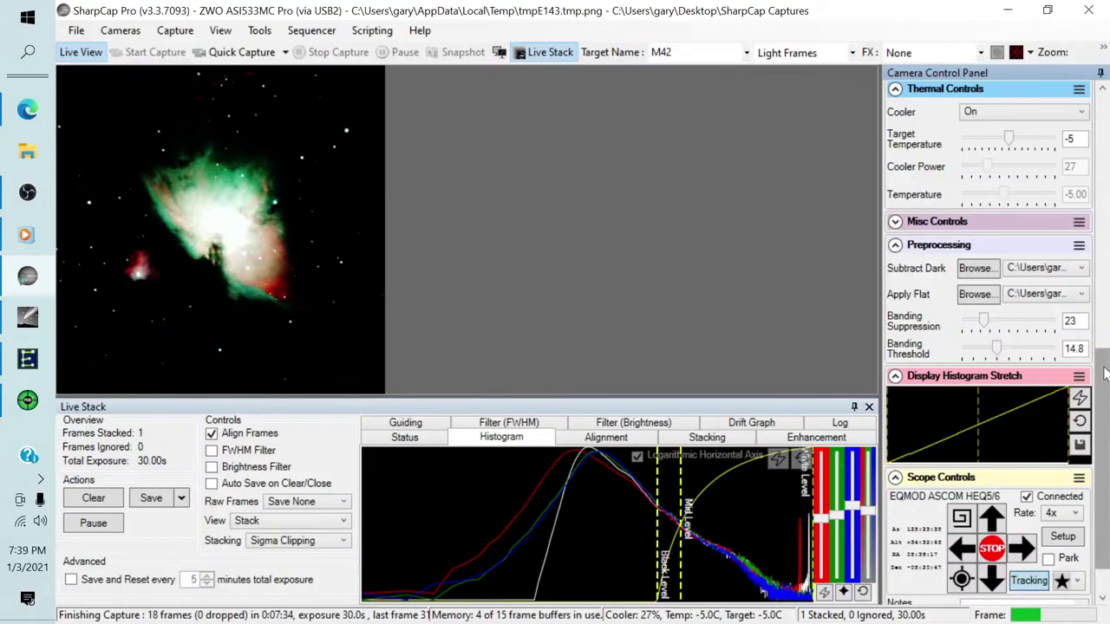
scroll(1104, 413, down, 2)
scroll(1104, 413, up, 5)
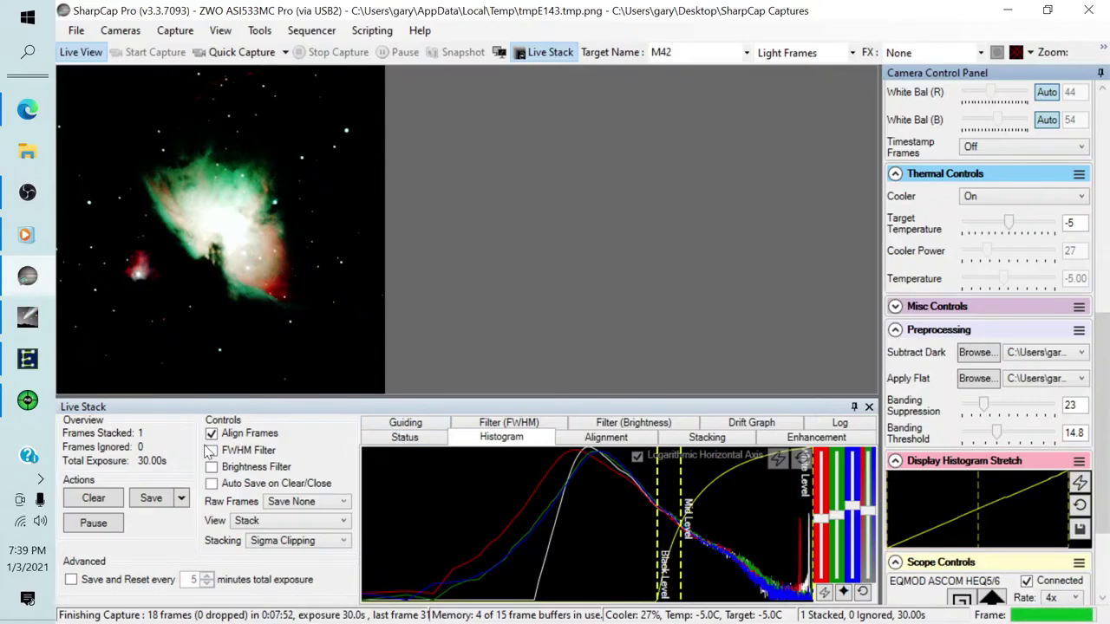
Review the live stack's guiding settings, check the guiding graph in PHD2, and return to SharpCap's live stack histogram
click(381, 425)
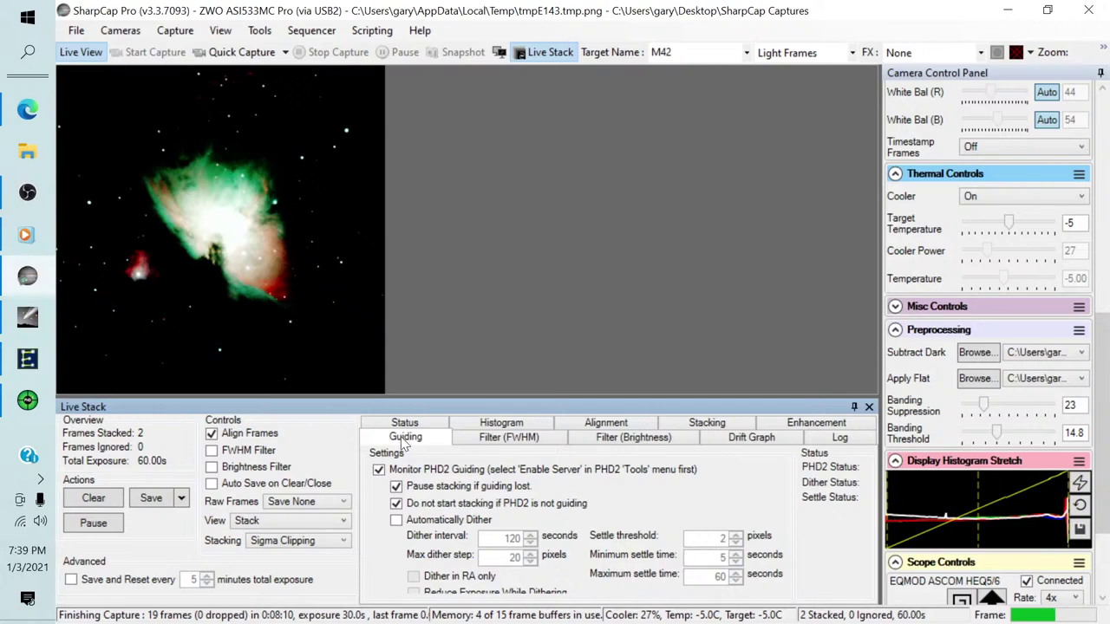
mouse_move(27, 404)
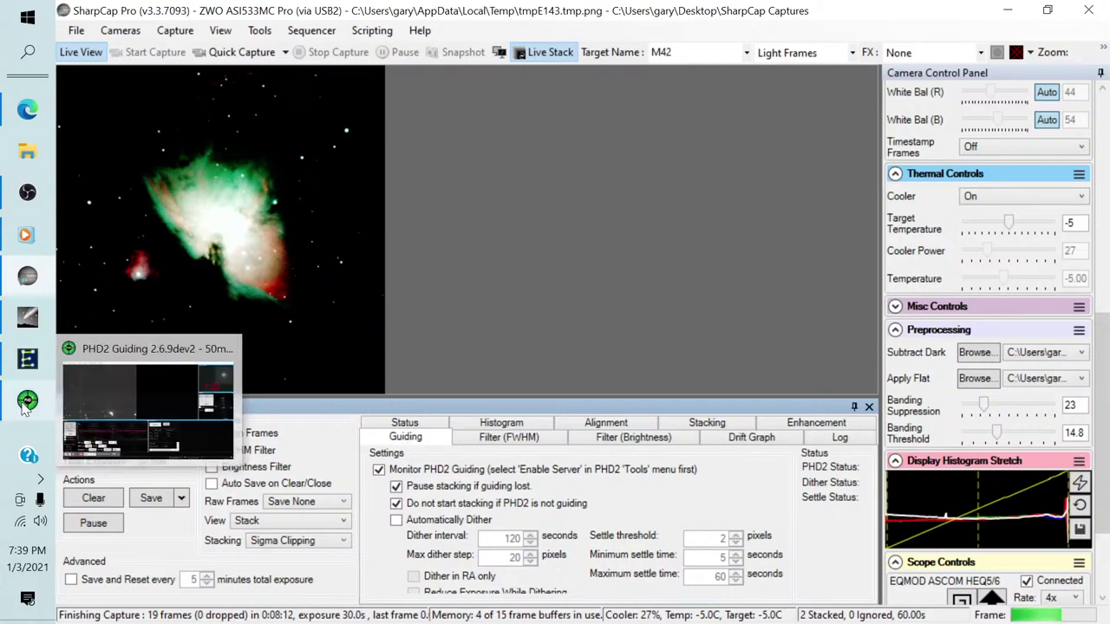
click(143, 385)
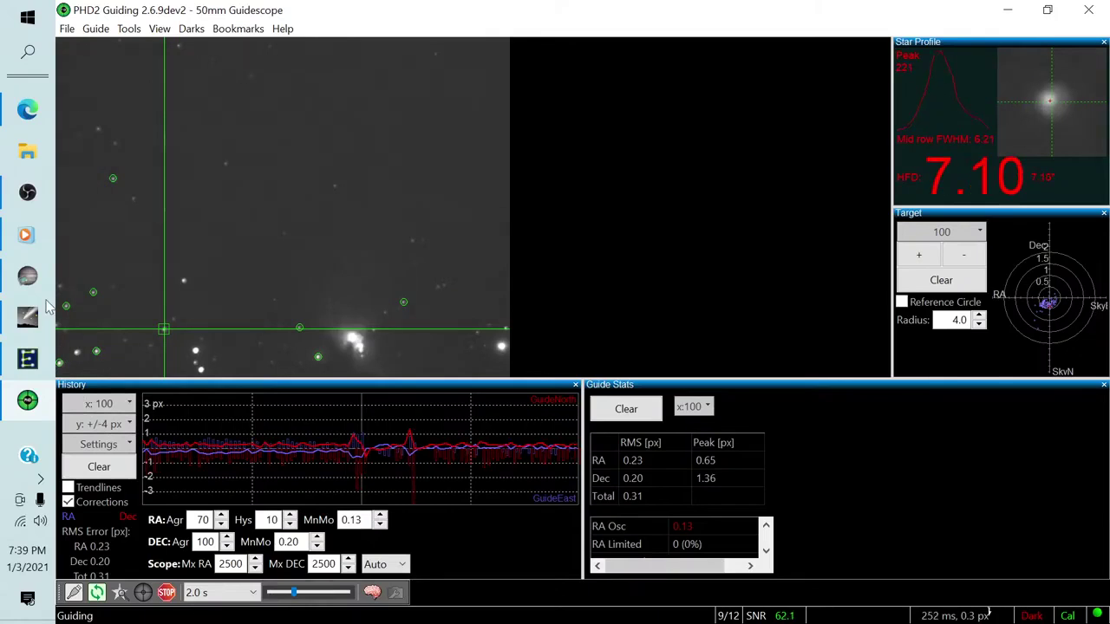
click(27, 277)
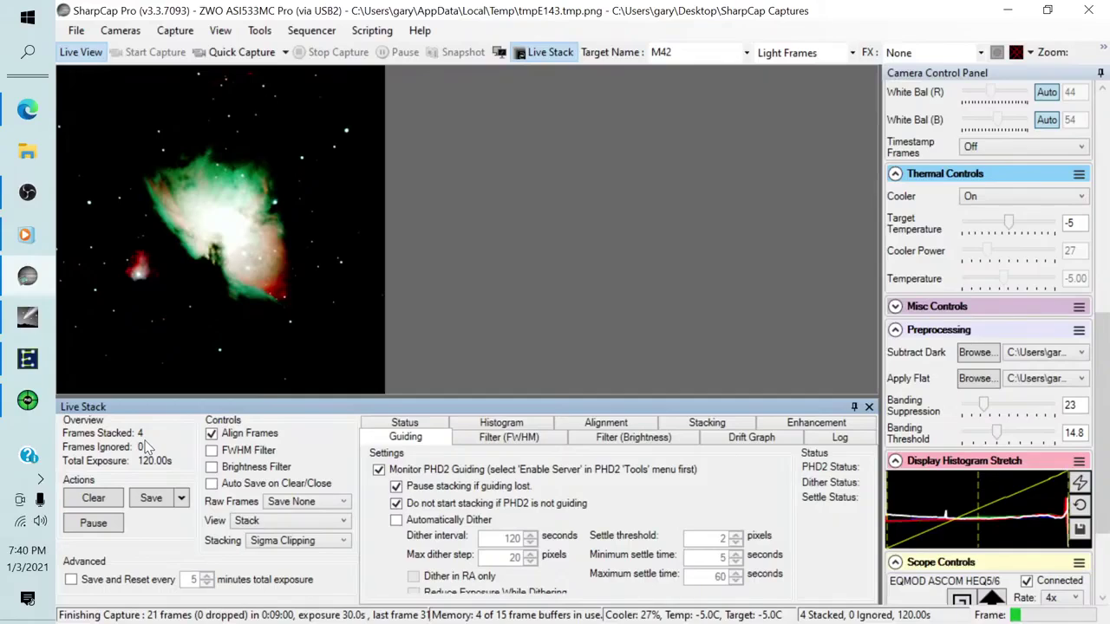
click(477, 424)
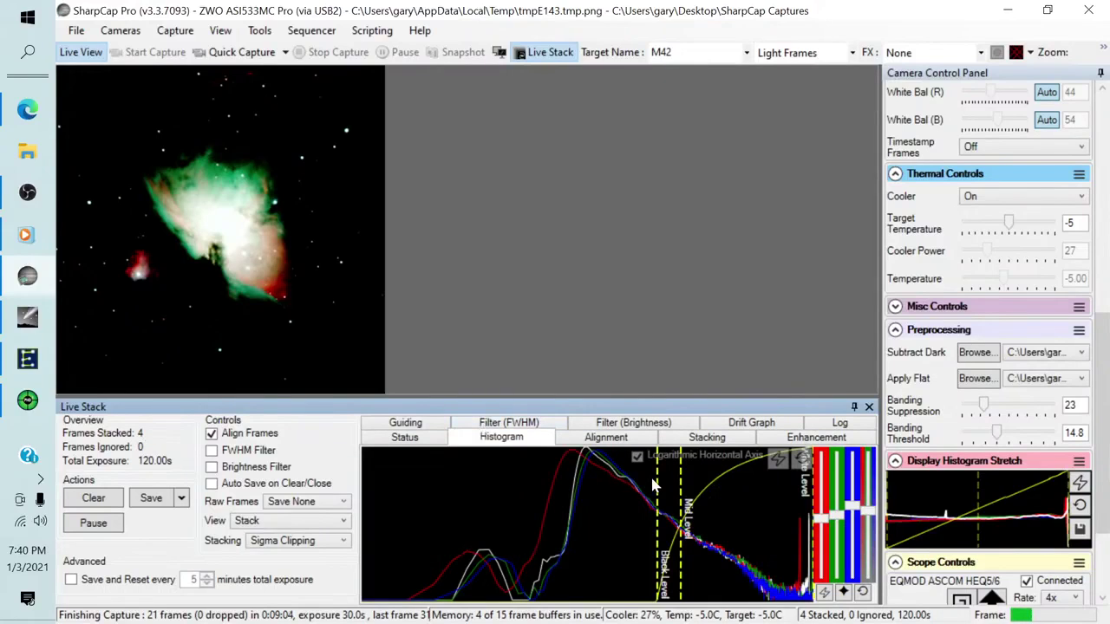
Stretch the live stack histogram by setting the black level at the main peak's left edge, auto-balancing the colours and adjusting the mid level
drag(657, 483, 574, 477)
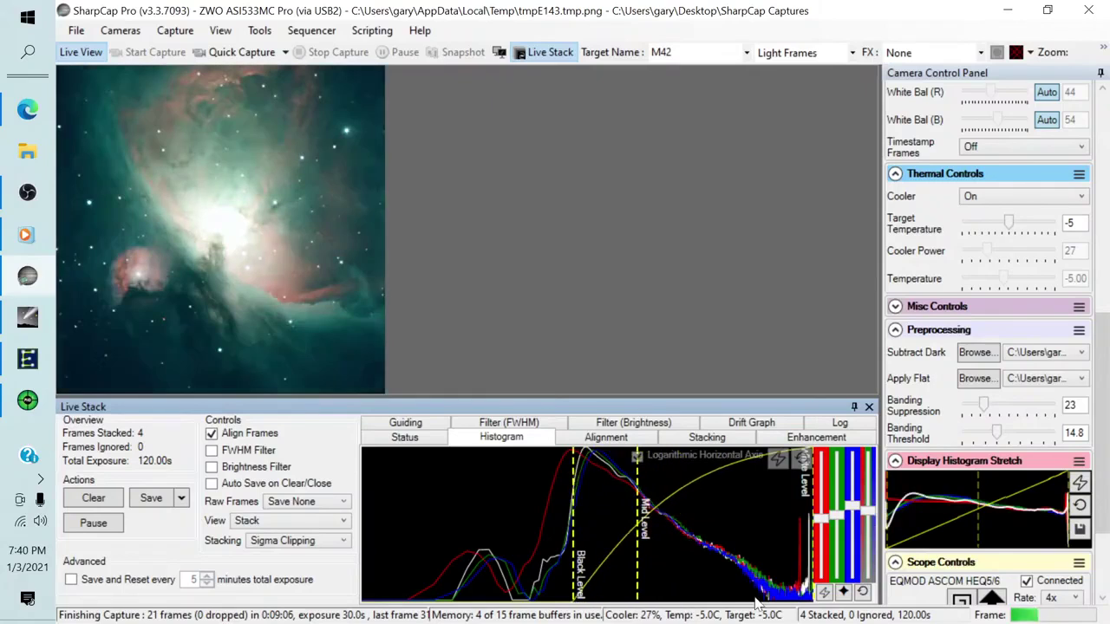
click(824, 593)
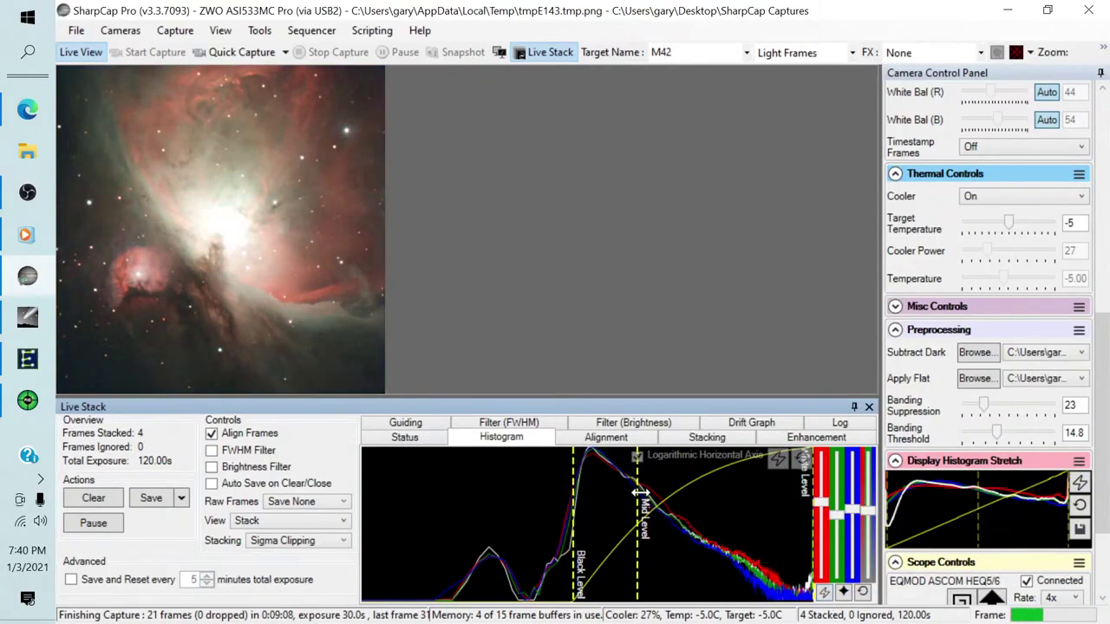
drag(637, 492, 647, 492)
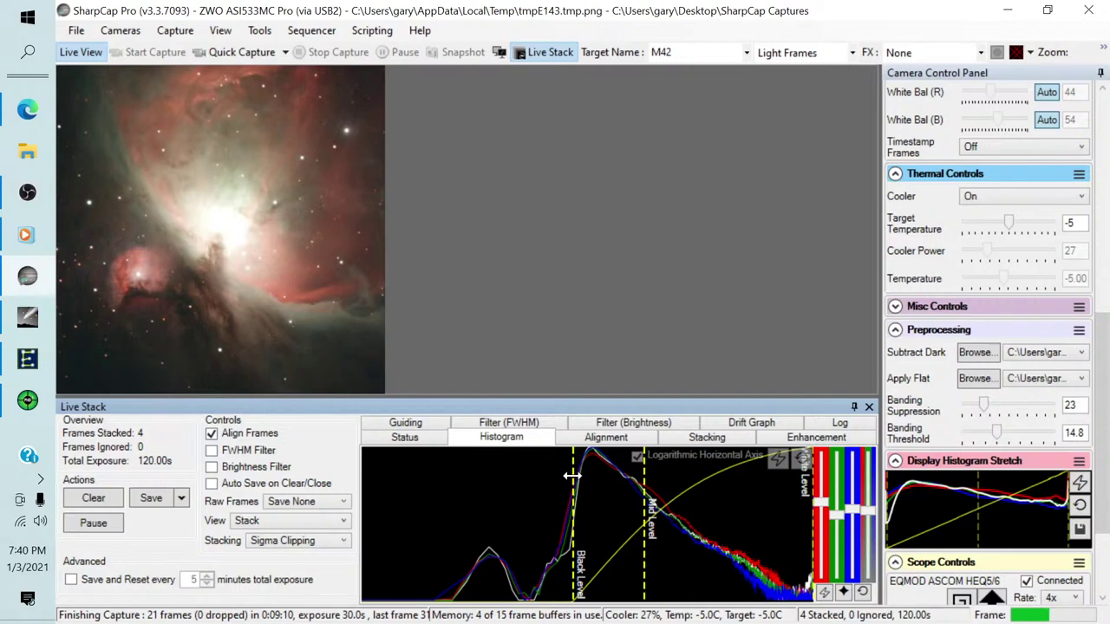
drag(574, 477, 580, 475)
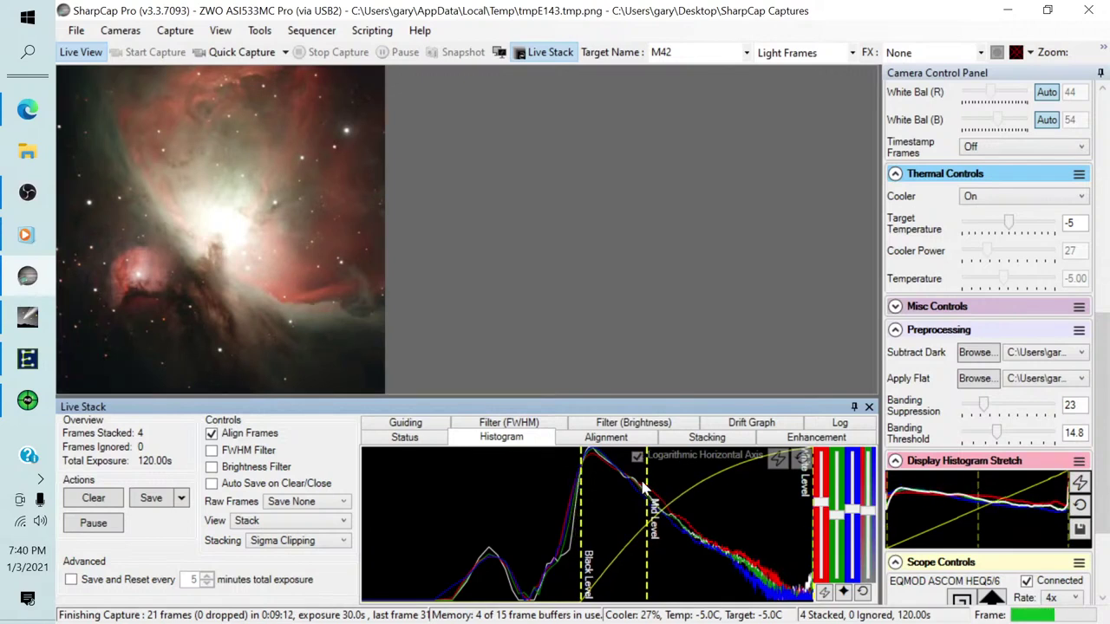
drag(645, 481, 642, 483)
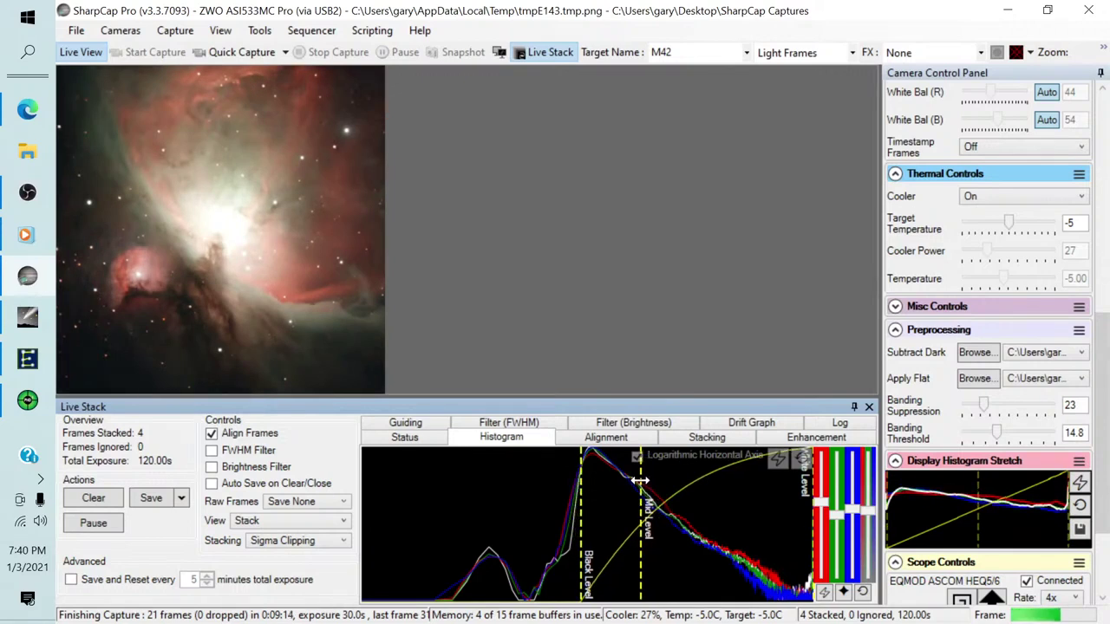
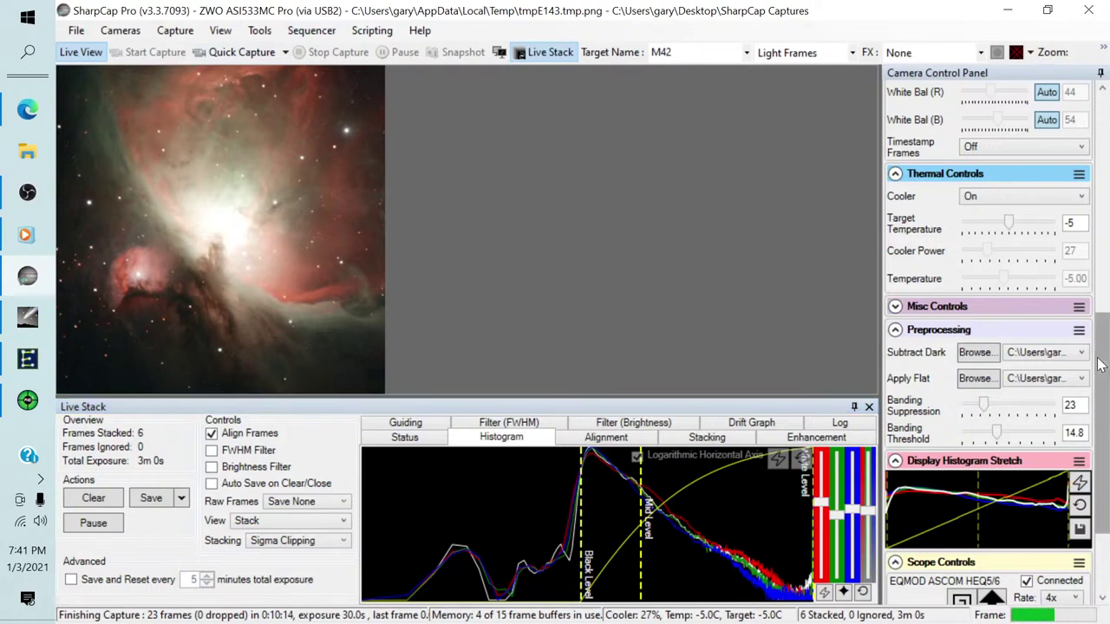
Examine the mount's tracking in the scope controls, its EQMOD status window and its position in Cartes du Ciel, and return to SharpCap
scroll(958, 496, down, 3)
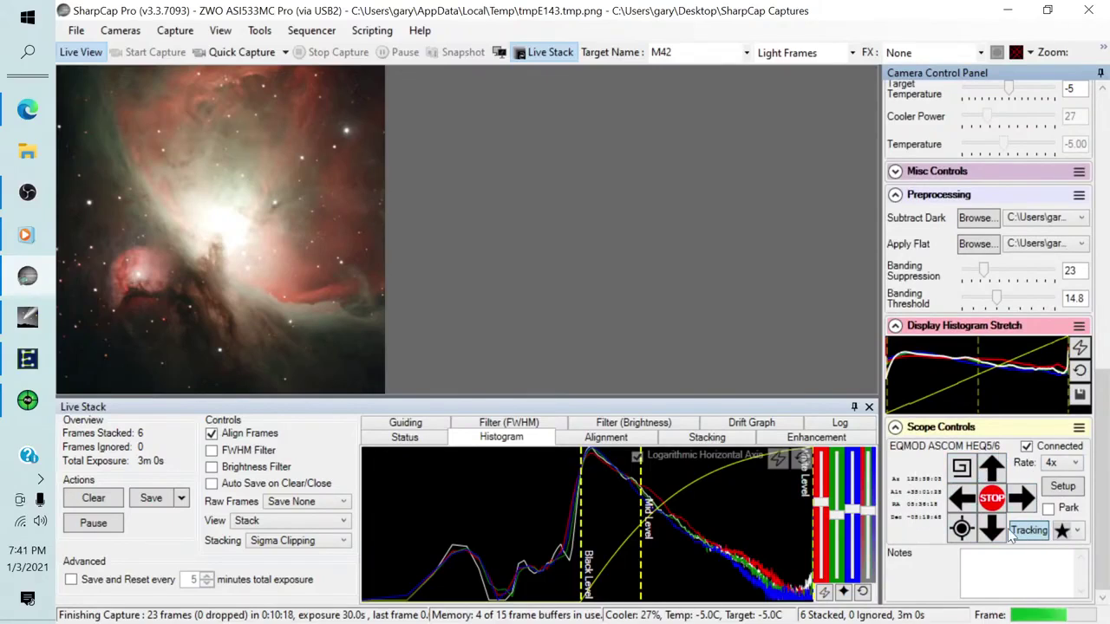
click(1030, 531)
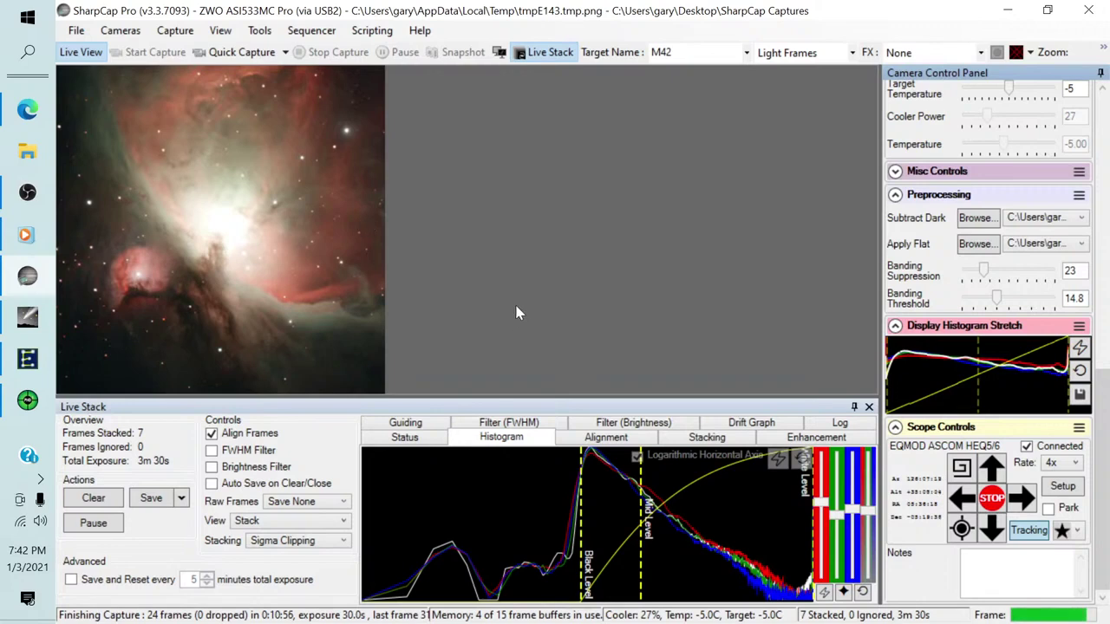
click(27, 358)
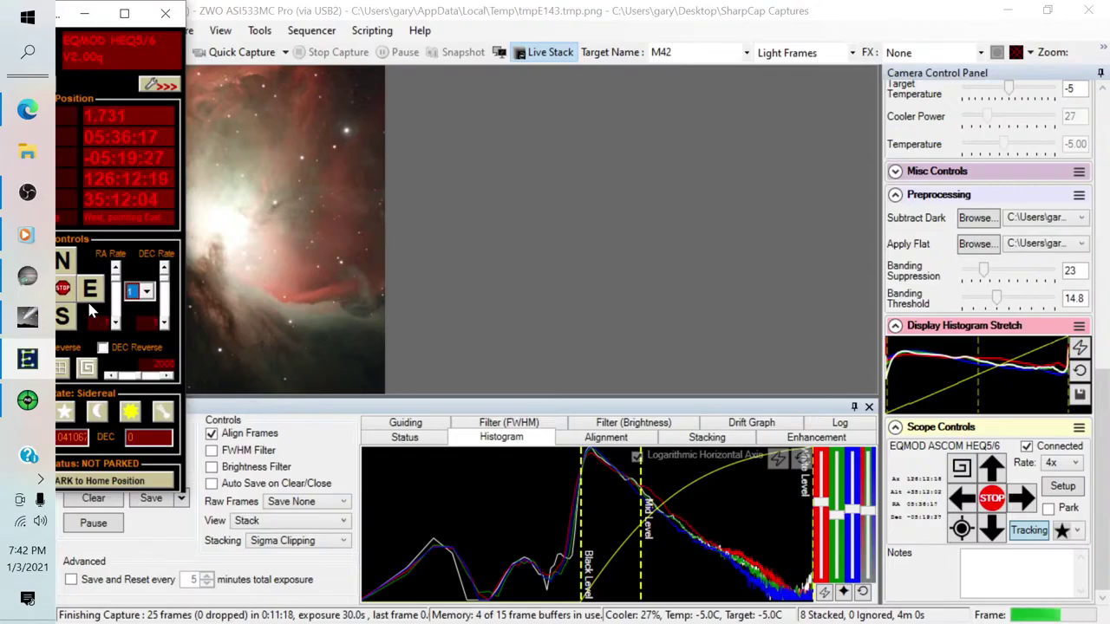
click(85, 17)
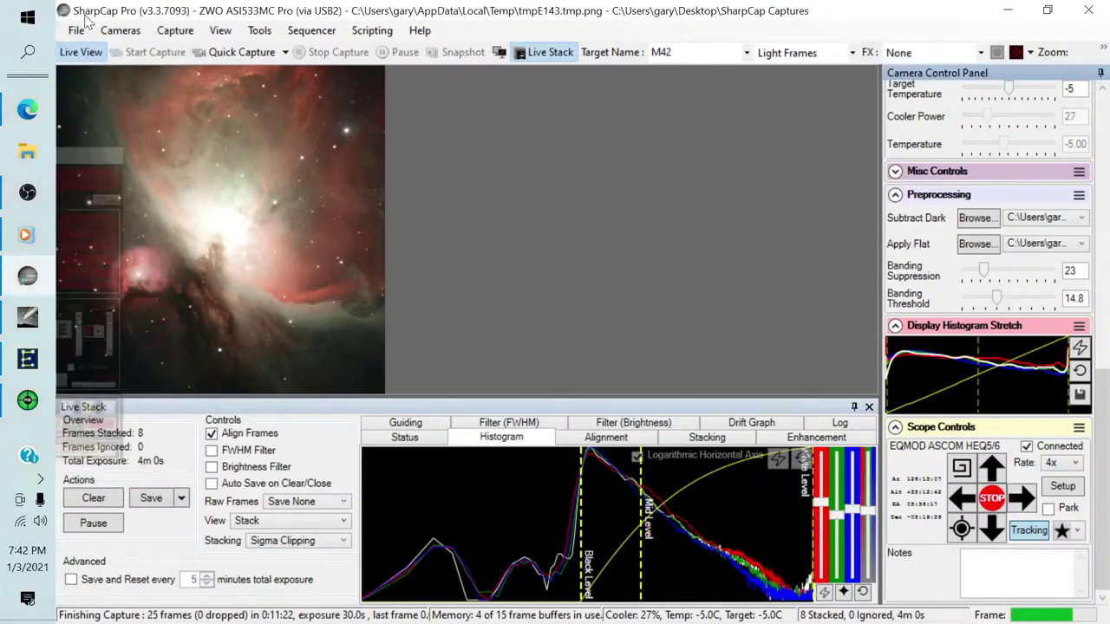
click(27, 317)
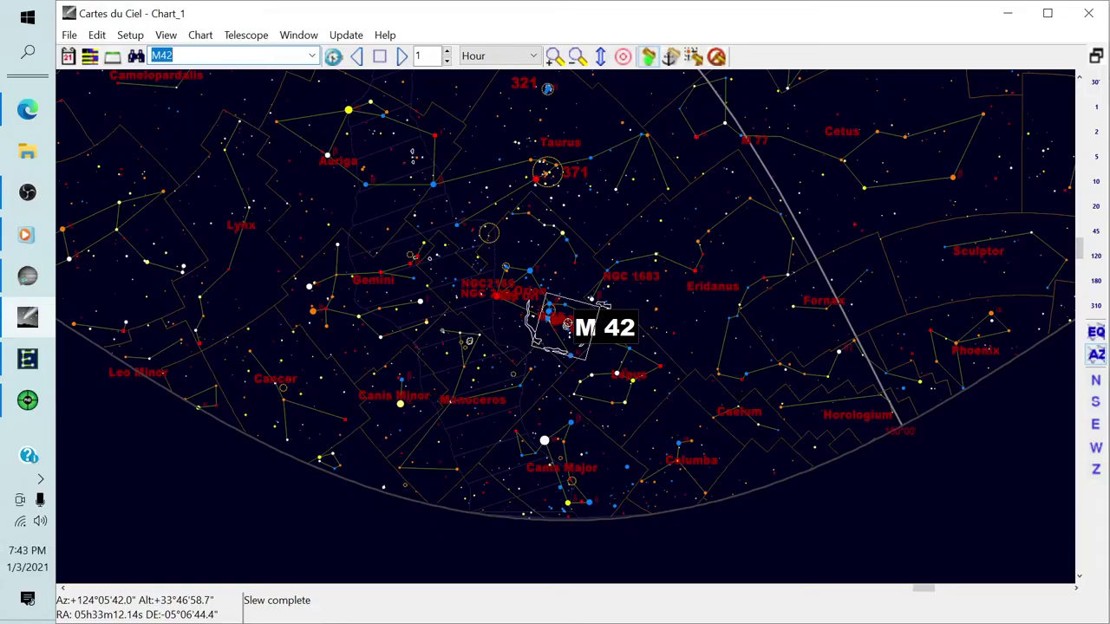
click(31, 278)
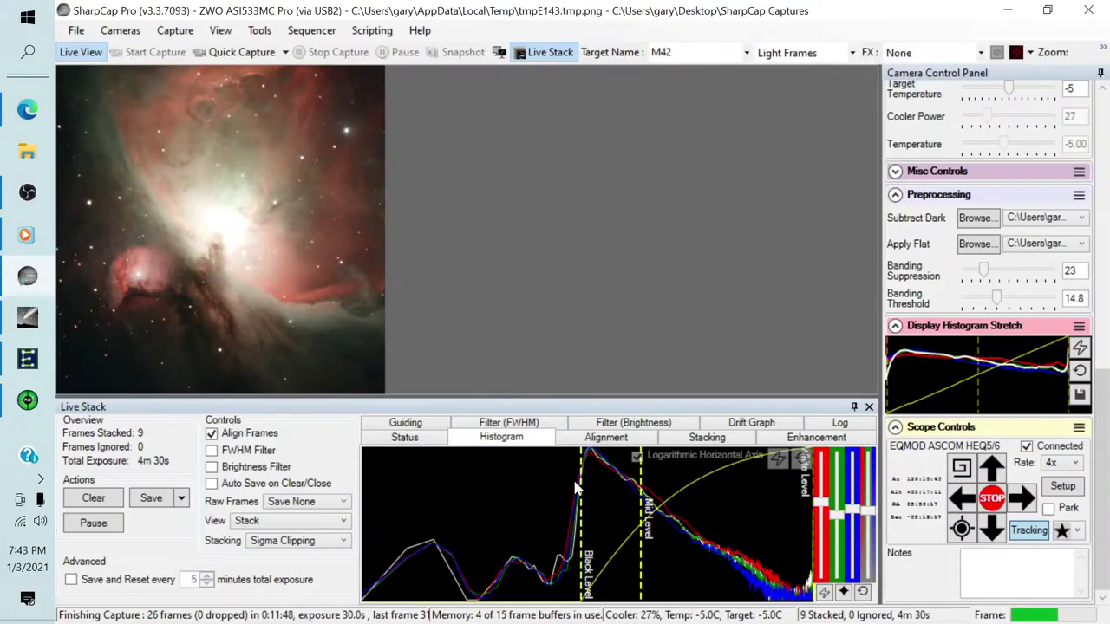
Shift the live stack's black and mid levels slightly brighter and save the M42 stack exactly as seen
drag(581, 479, 646, 476)
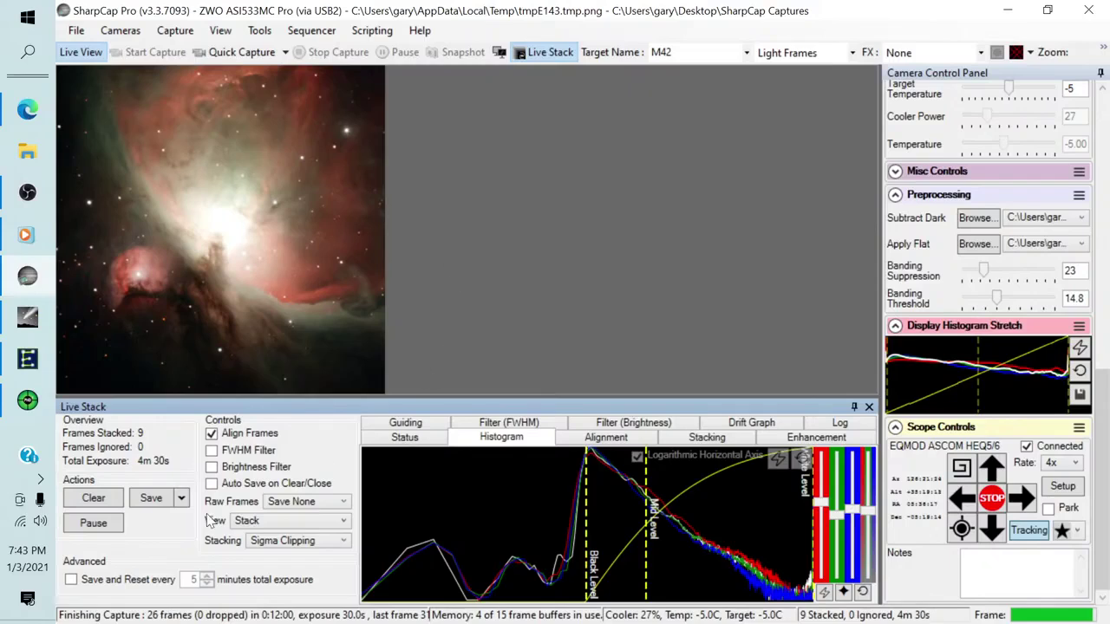
click(181, 498)
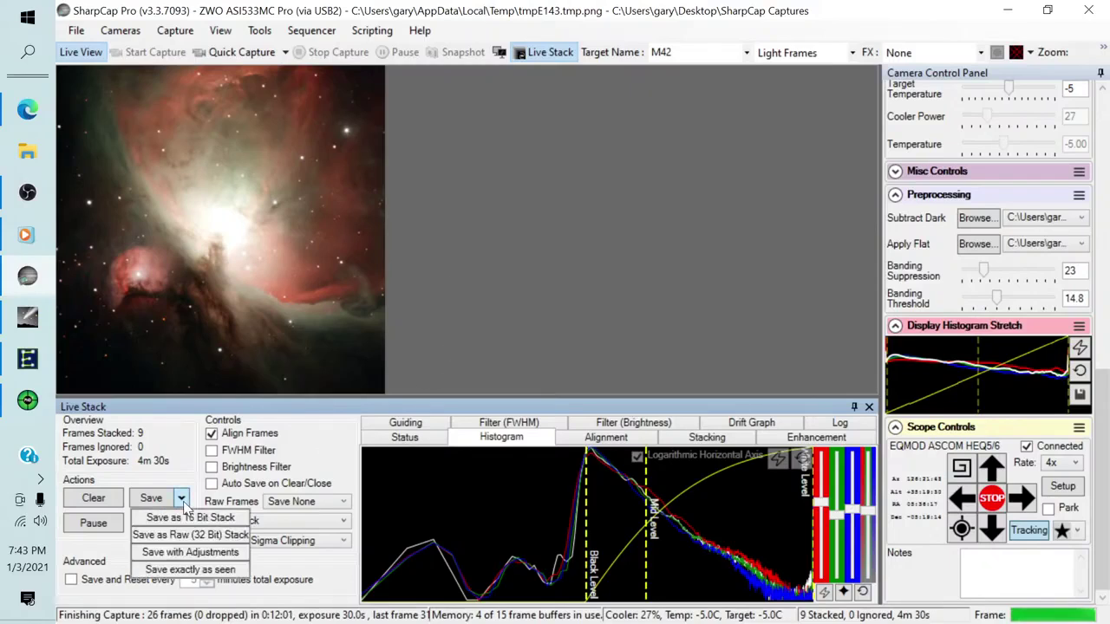
click(185, 570)
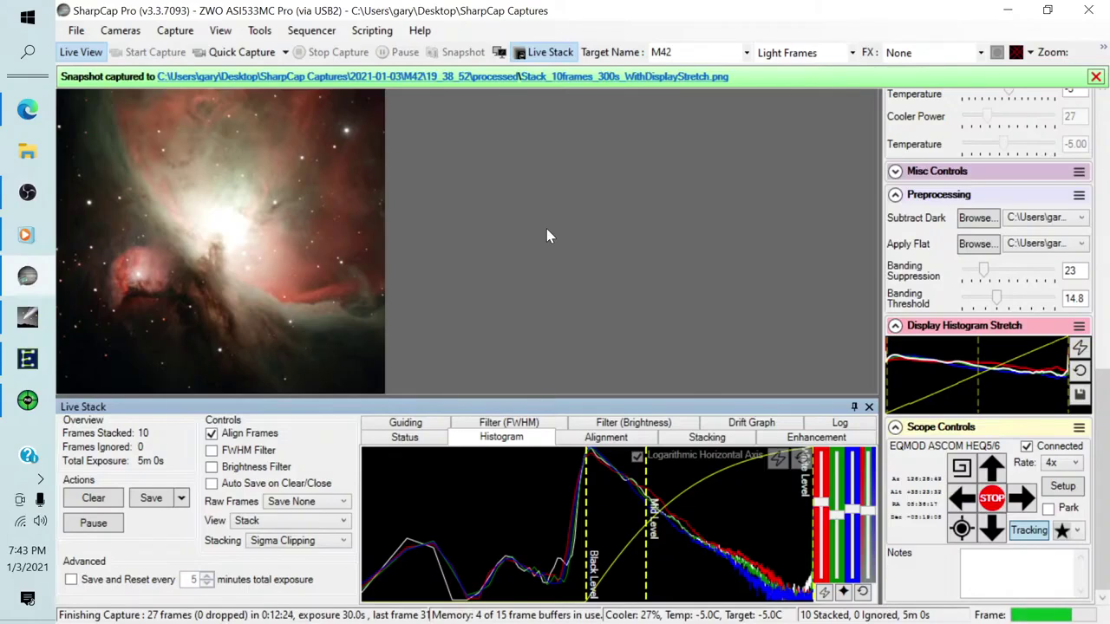
Run the recent Image Target.scs sequence and confirm that the previous image has been saved
click(309, 31)
mouse_move(371, 129)
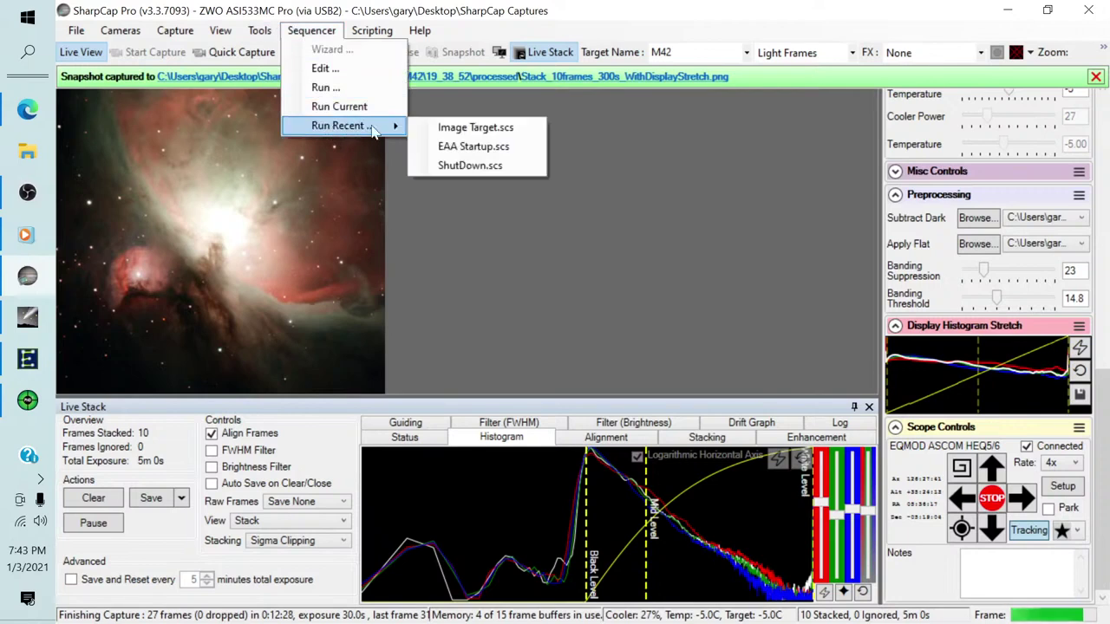
click(455, 126)
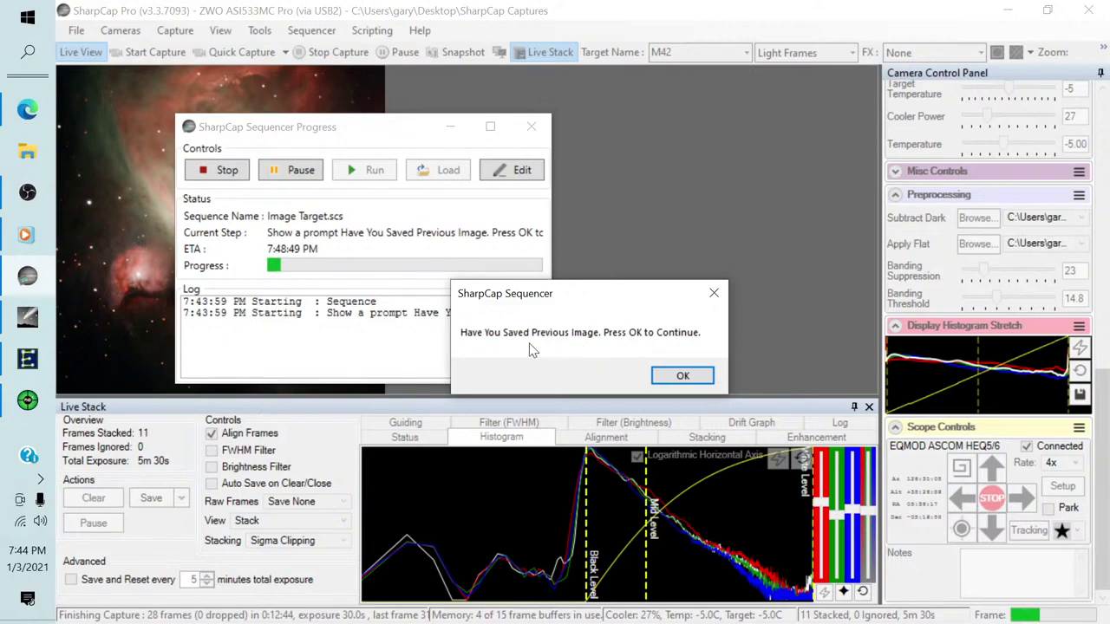
click(672, 376)
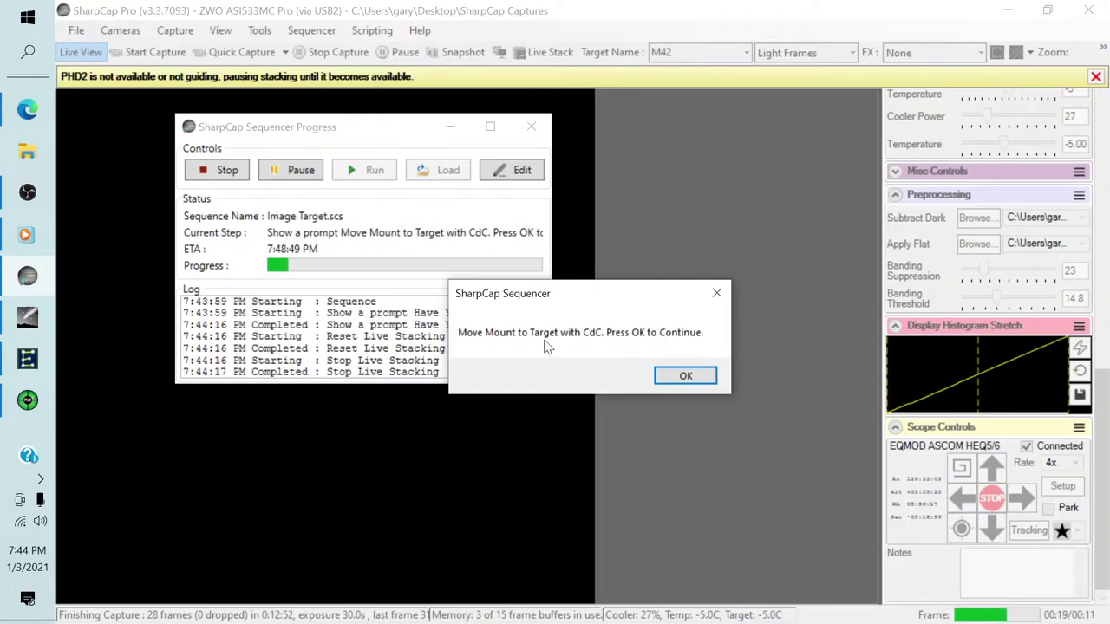
In Cartes du Ciel, select star TYC 4767-1372-1 in the nebula beside IC 432 and slew the telescope to it
click(33, 324)
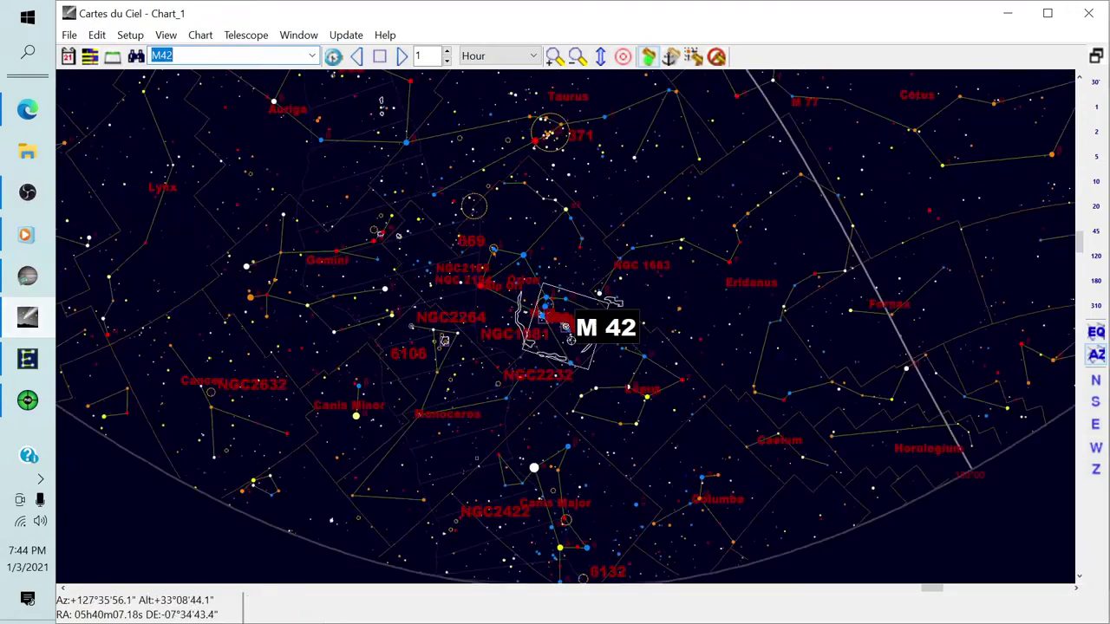
scroll(568, 331, up, 4)
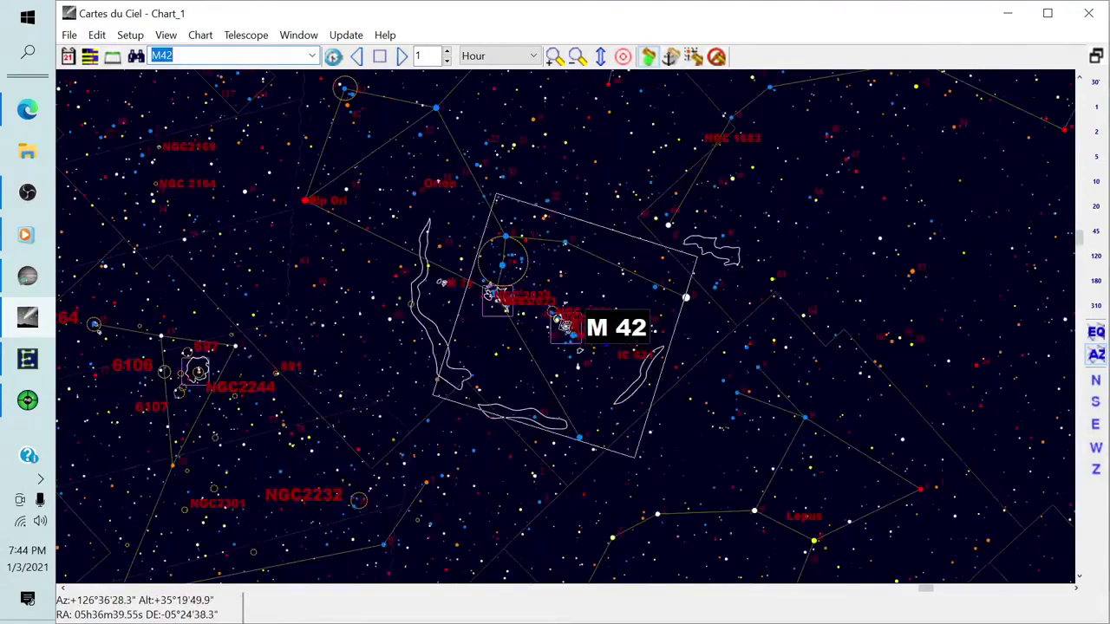
scroll(565, 326, up, 3)
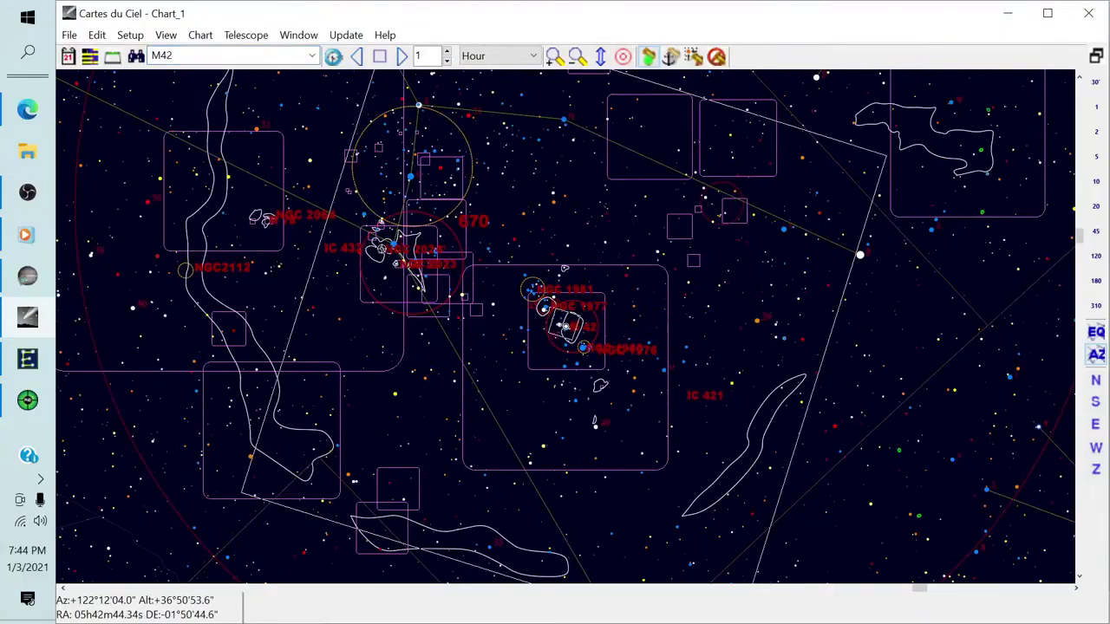
scroll(463, 255, up, 2)
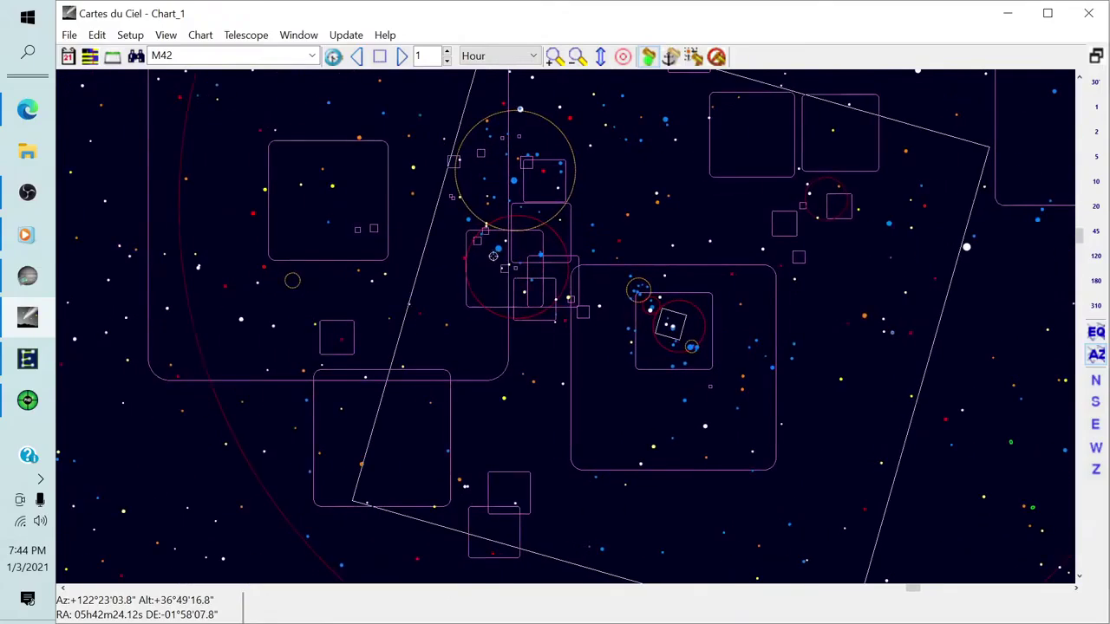
scroll(493, 256, up, 4)
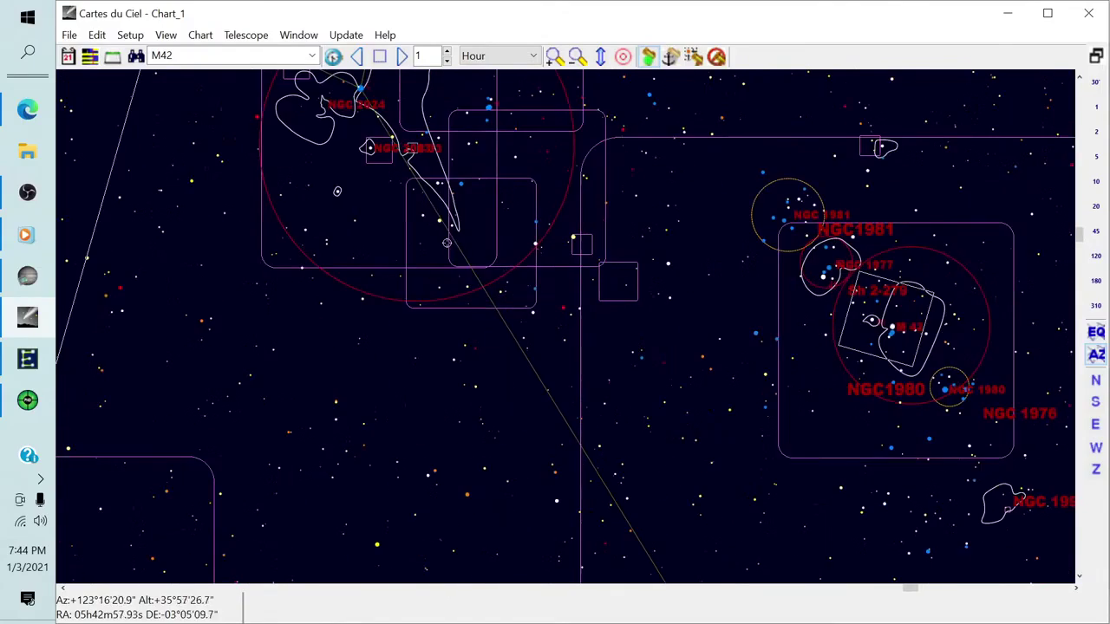
key(Up)
key(Left)
key(Up)
key(Left)
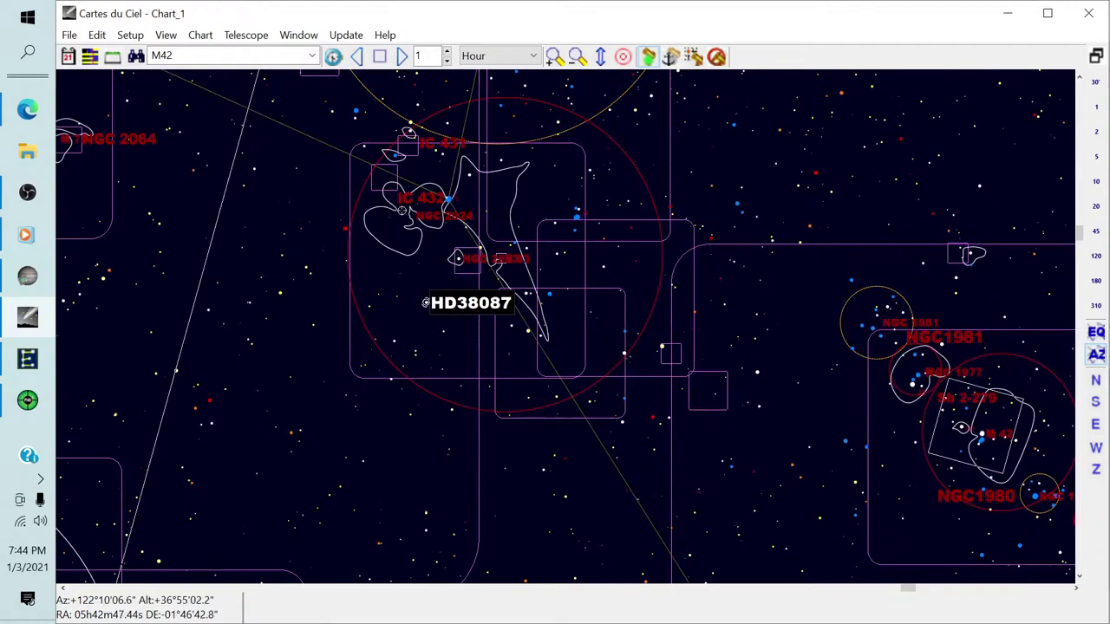
click(416, 229)
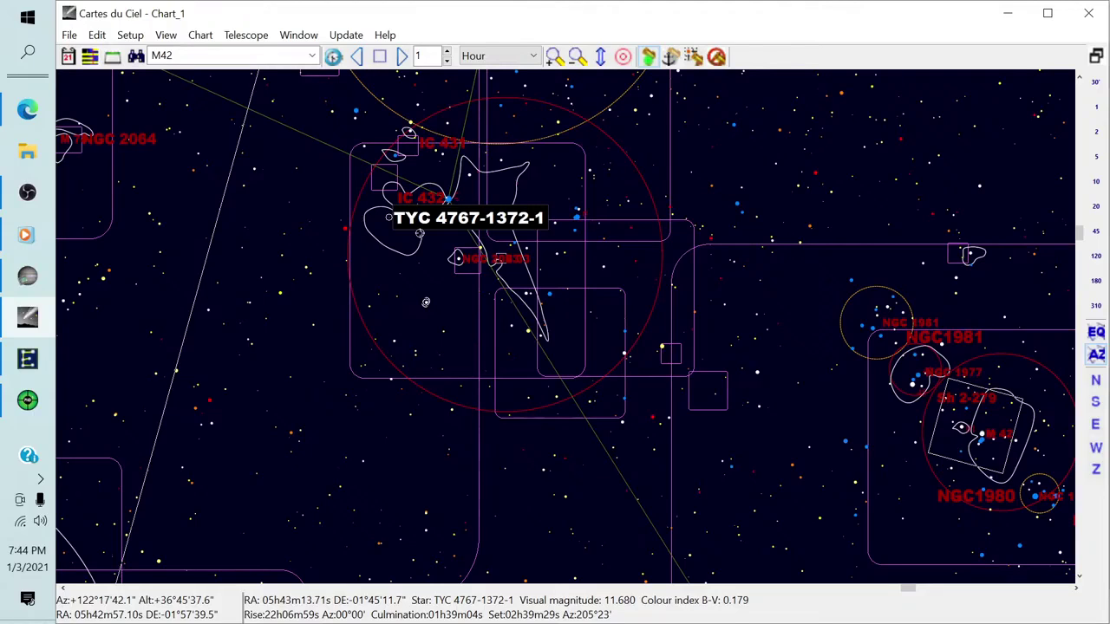
click(694, 57)
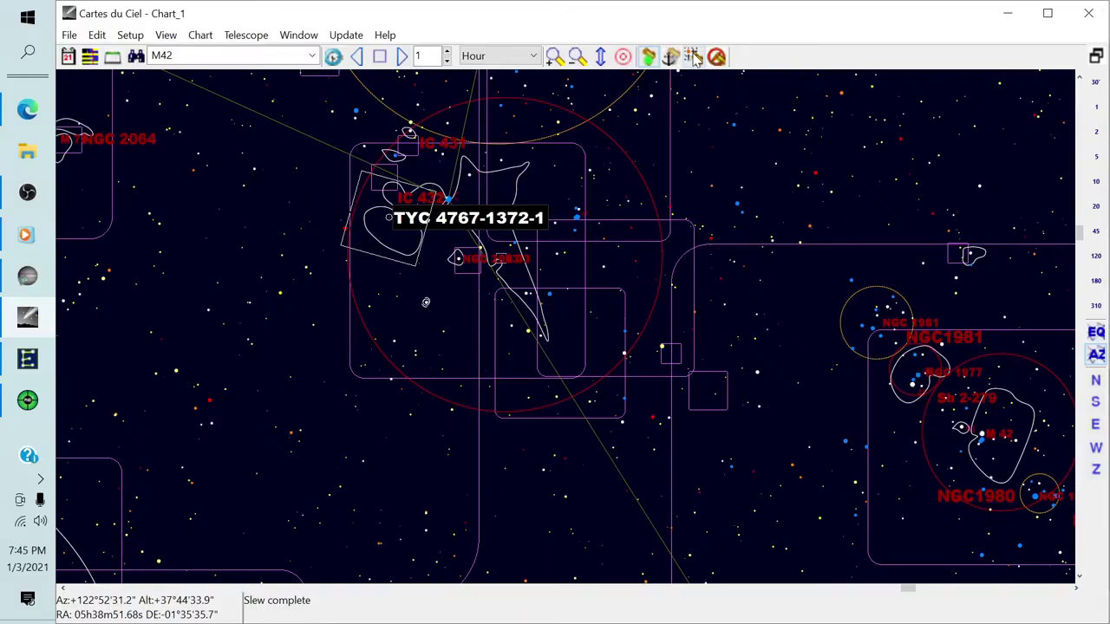
Stop guiding in PHD2, return to SharpCap and continue the sequence past the prompt to move the mount
click(27, 401)
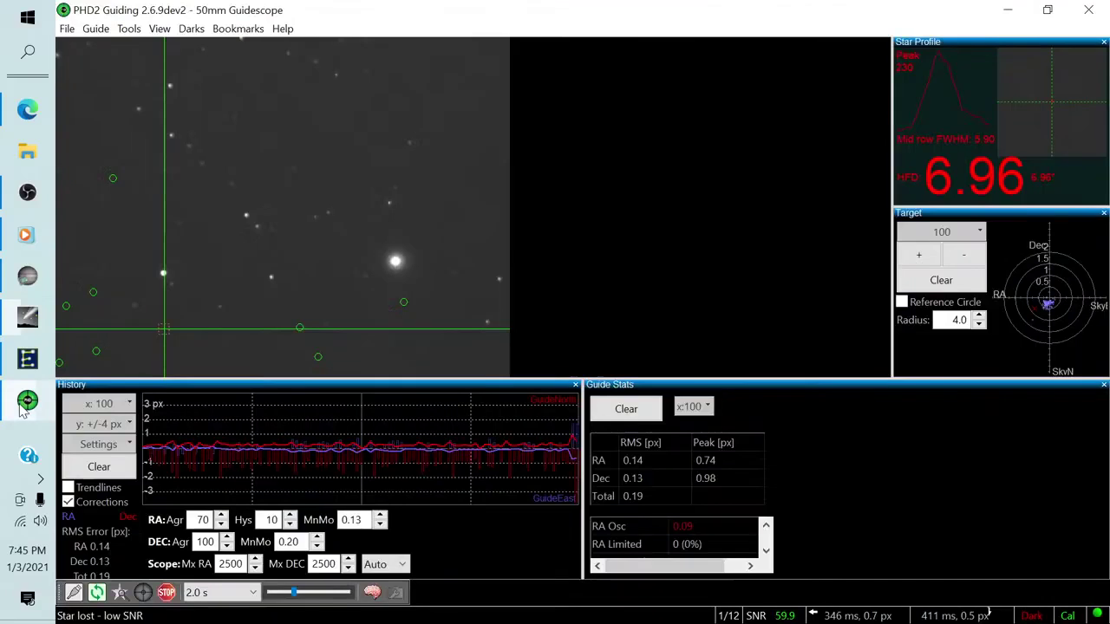
click(166, 593)
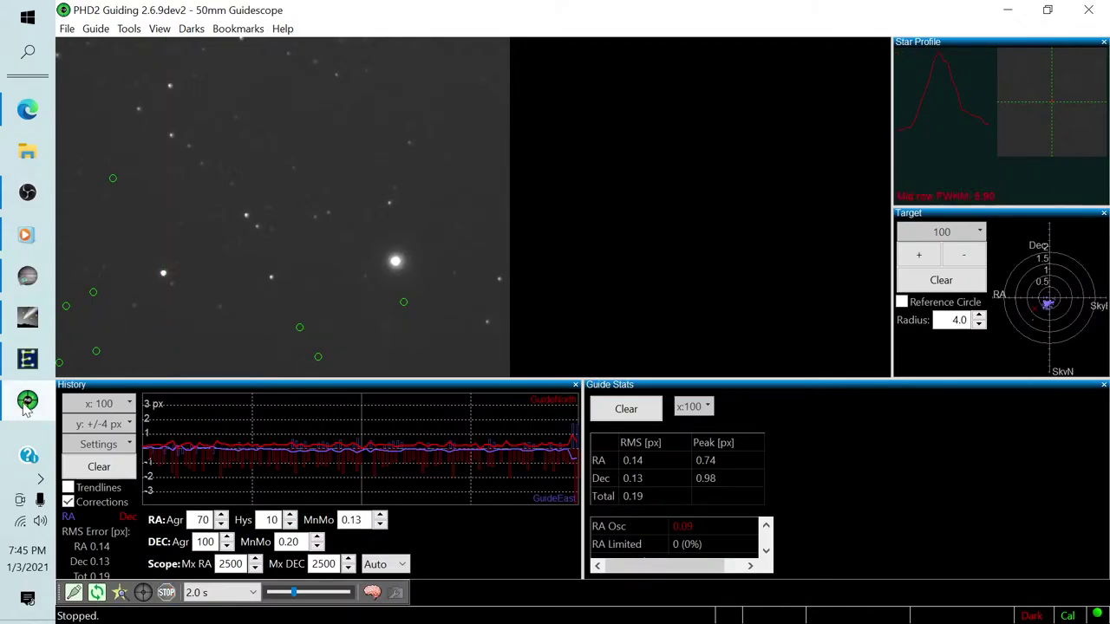
mouse_move(31, 279)
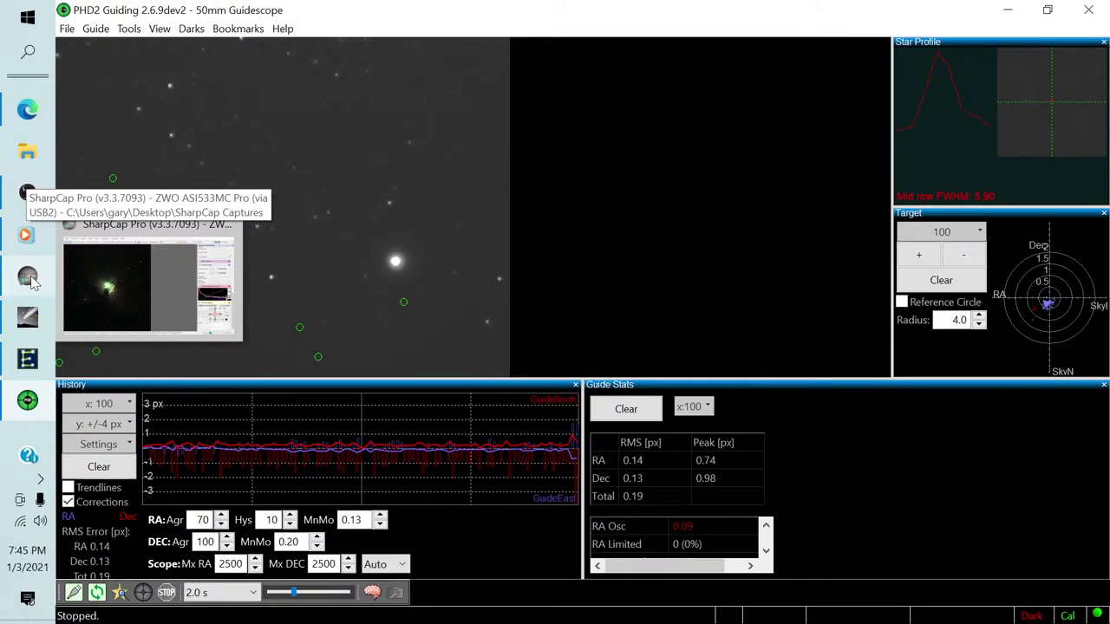
click(31, 279)
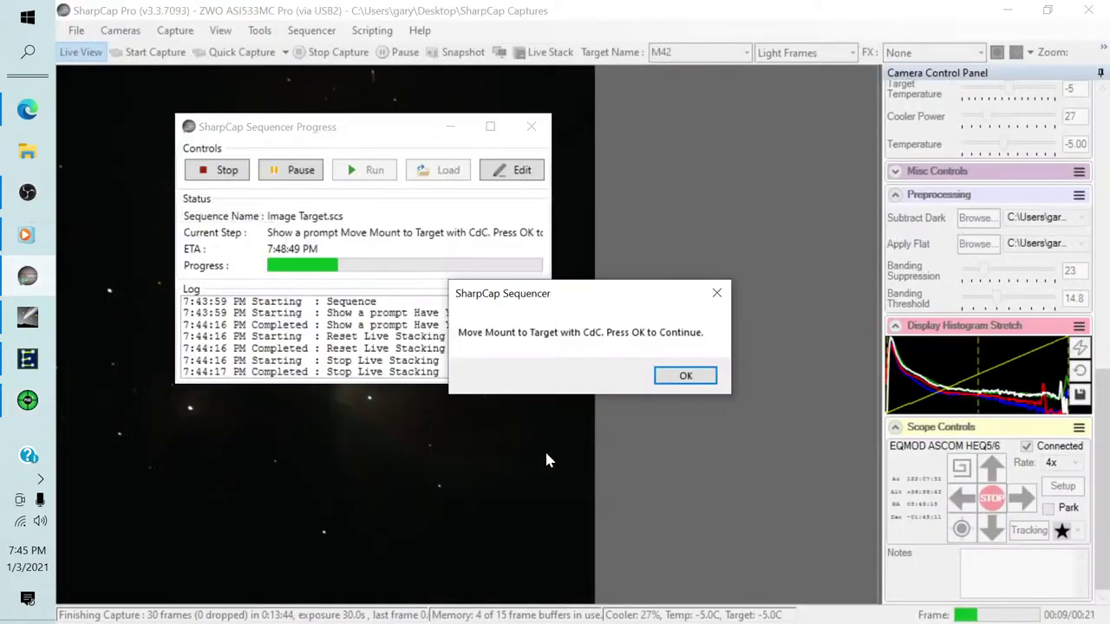
click(680, 378)
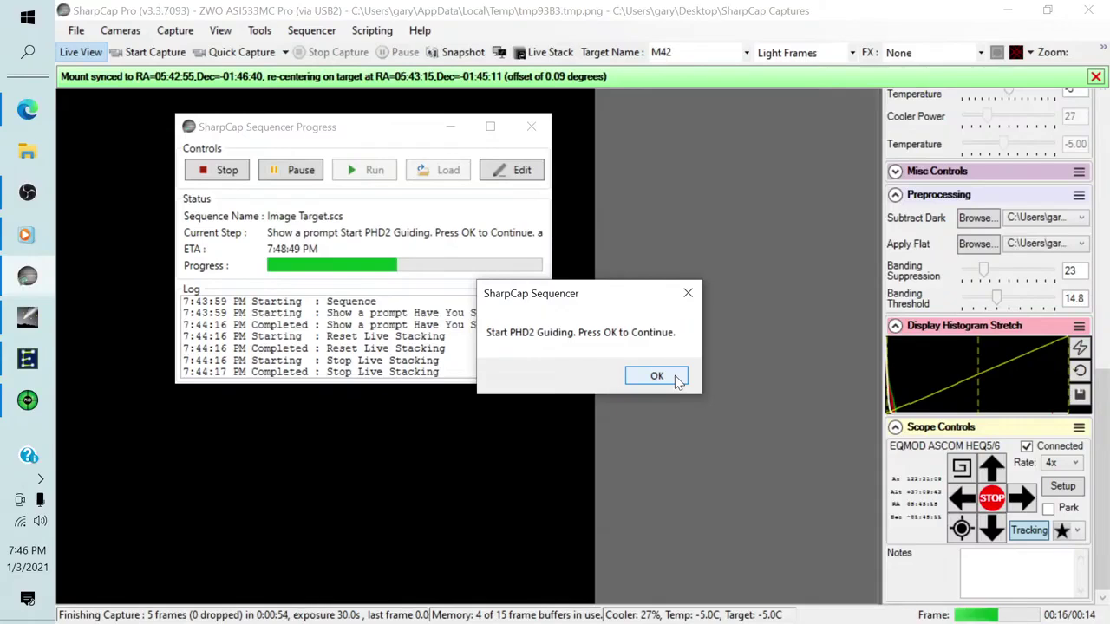
In PHD2, start looping exposures, auto-select a guide star, begin guiding and close the dark library notice
click(26, 401)
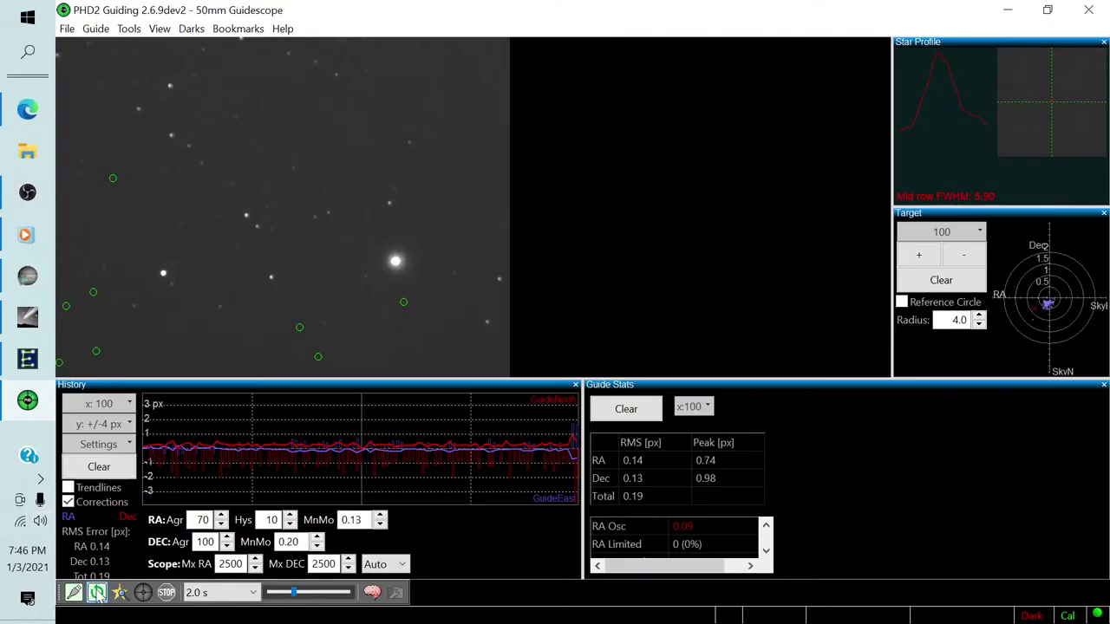
click(97, 592)
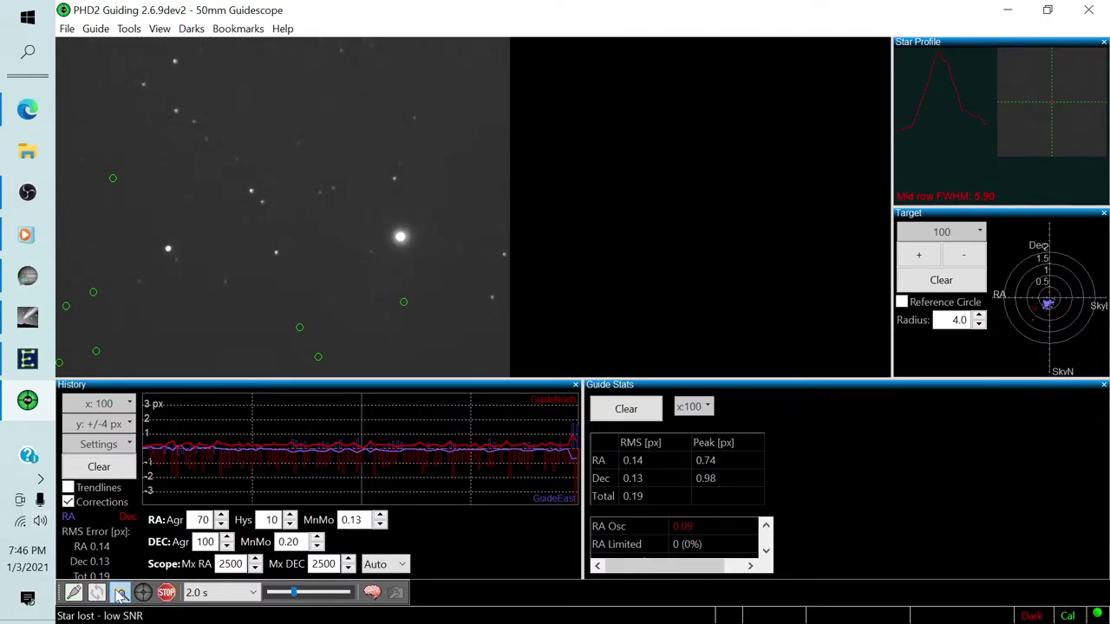
click(121, 592)
click(143, 592)
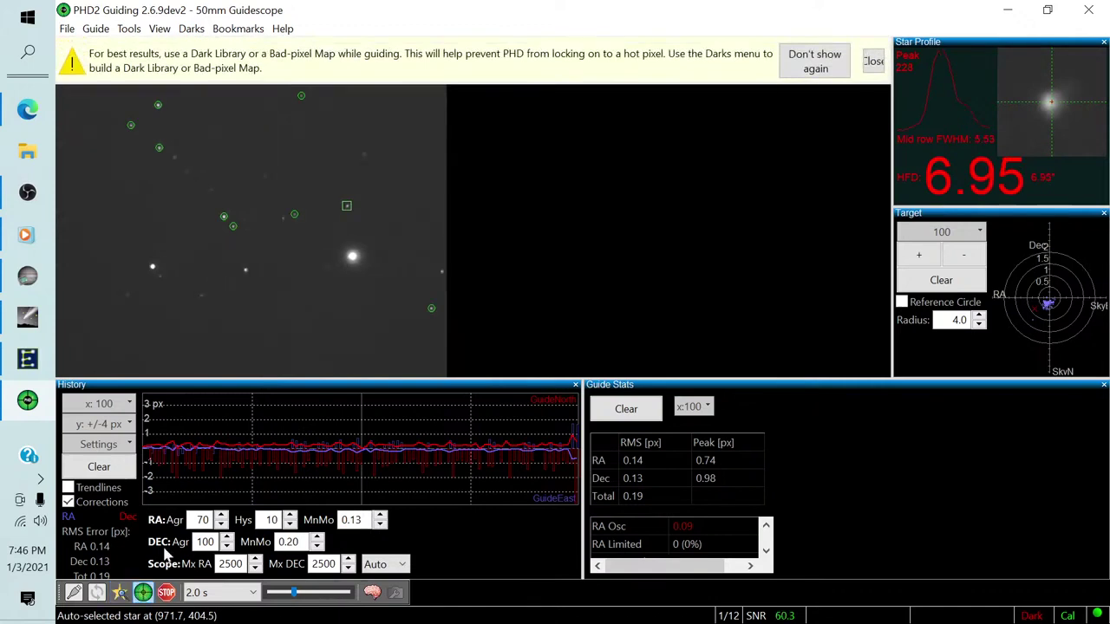
click(872, 60)
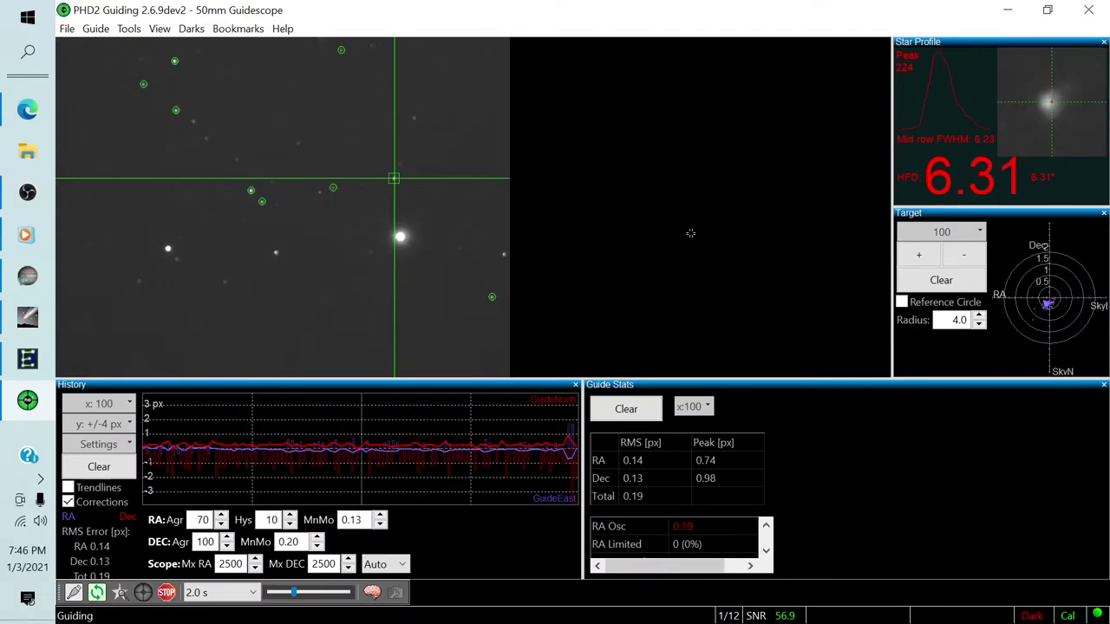
Clear the history graph, guide statistics and target plot in PHD2, and continue the SharpCap sequence past the start guiding prompt
click(99, 467)
click(626, 409)
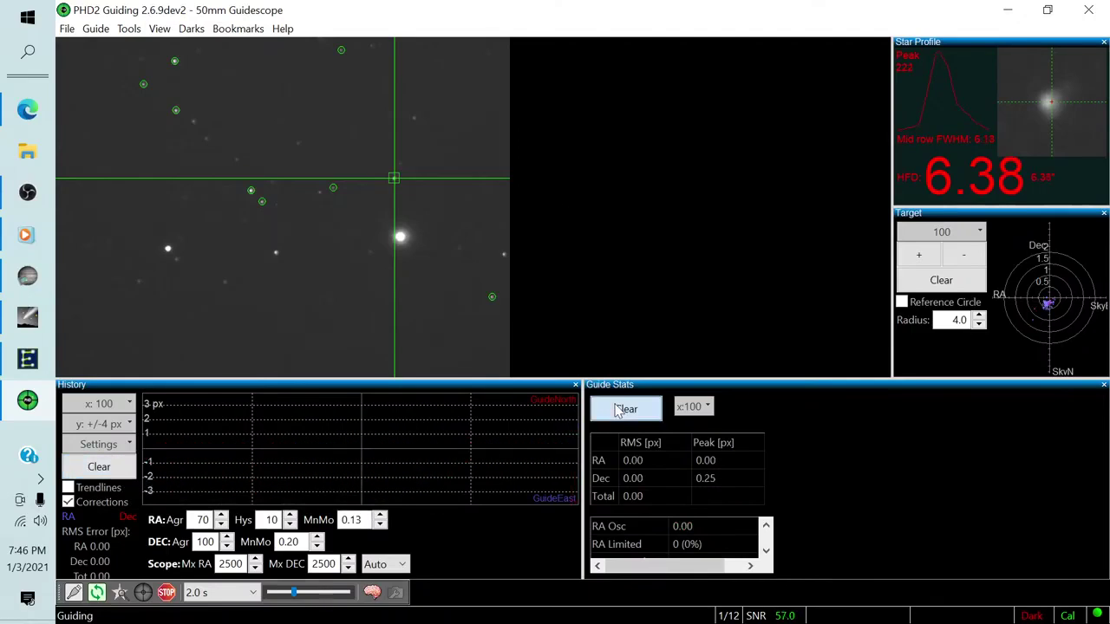
click(945, 281)
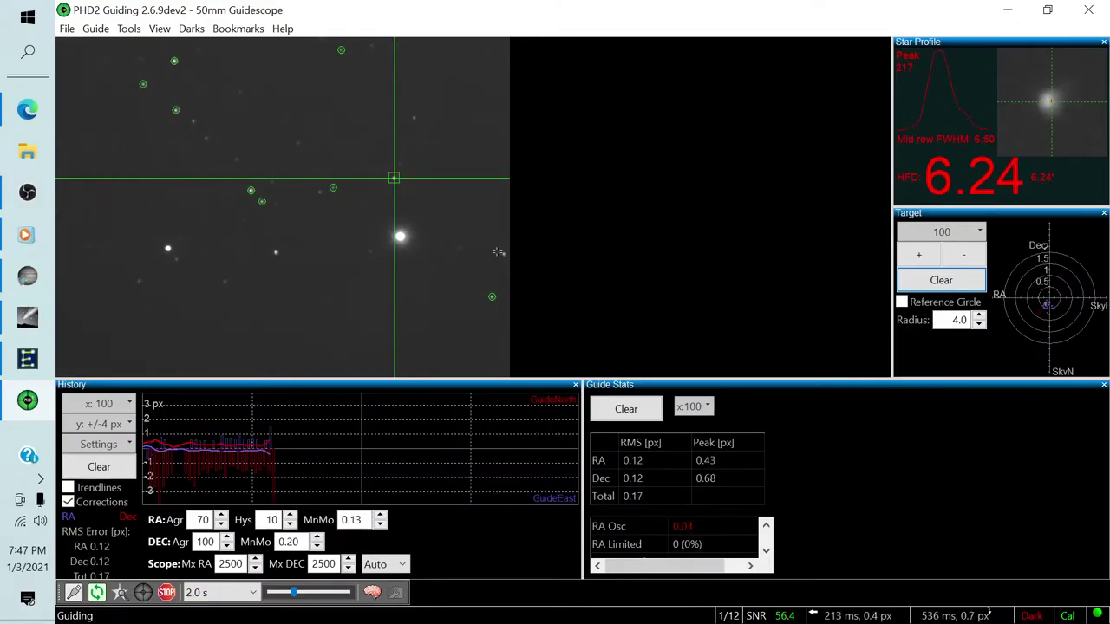
click(29, 279)
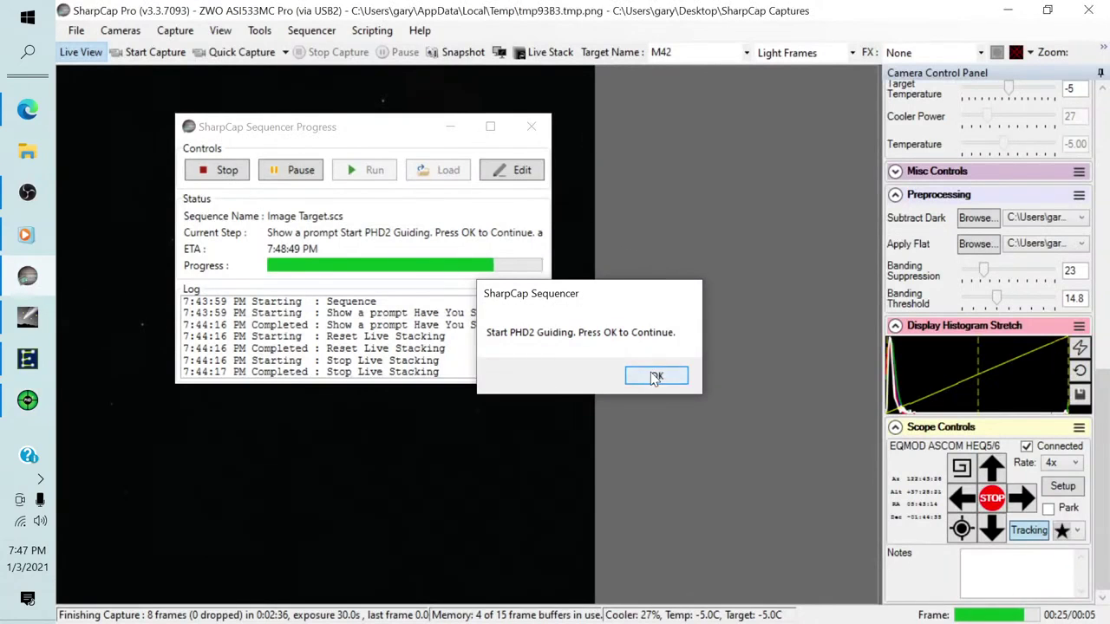
click(656, 376)
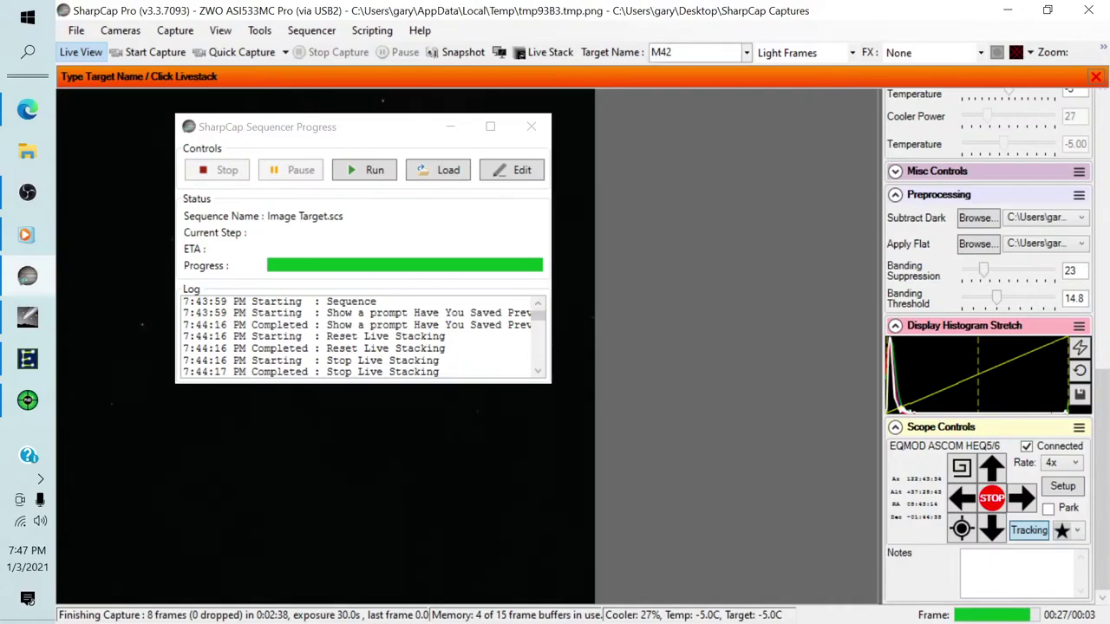
Set the target name to Flame, close the sequencer progress window and start live stacking
double_click(663, 53)
key(BackSpace)
text(F)
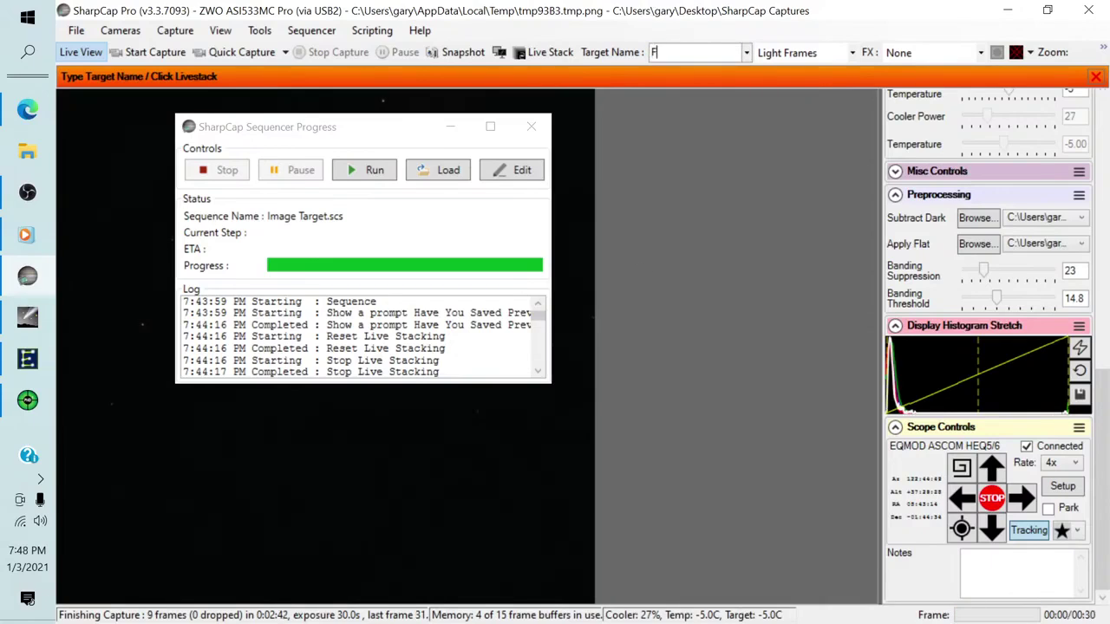
text(lam,e)
key(BackSpace)
text(e)
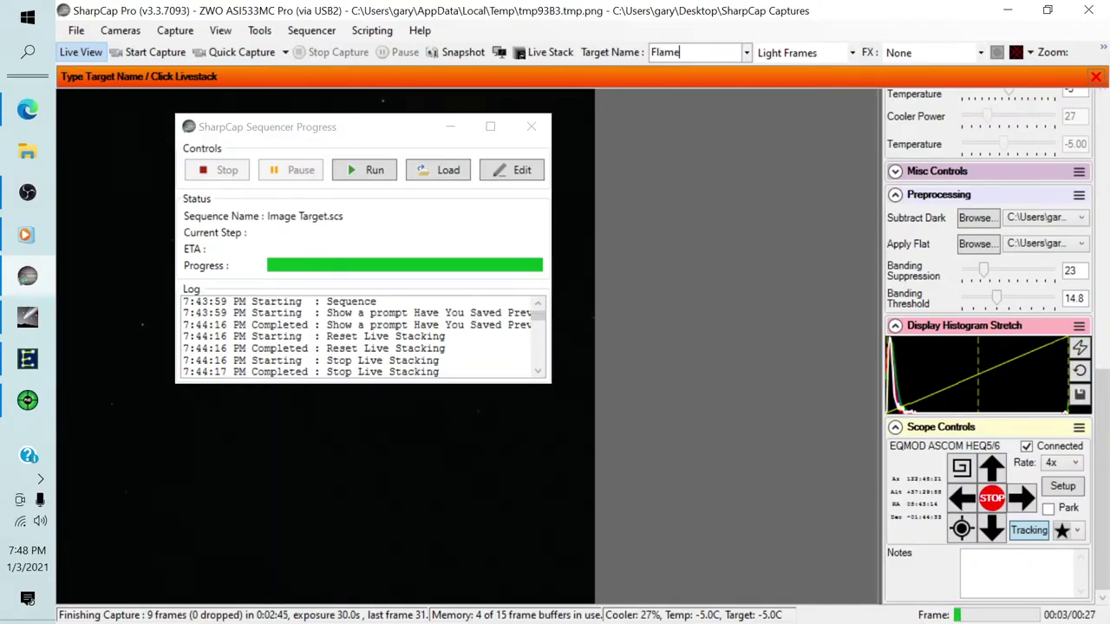
click(529, 130)
click(537, 54)
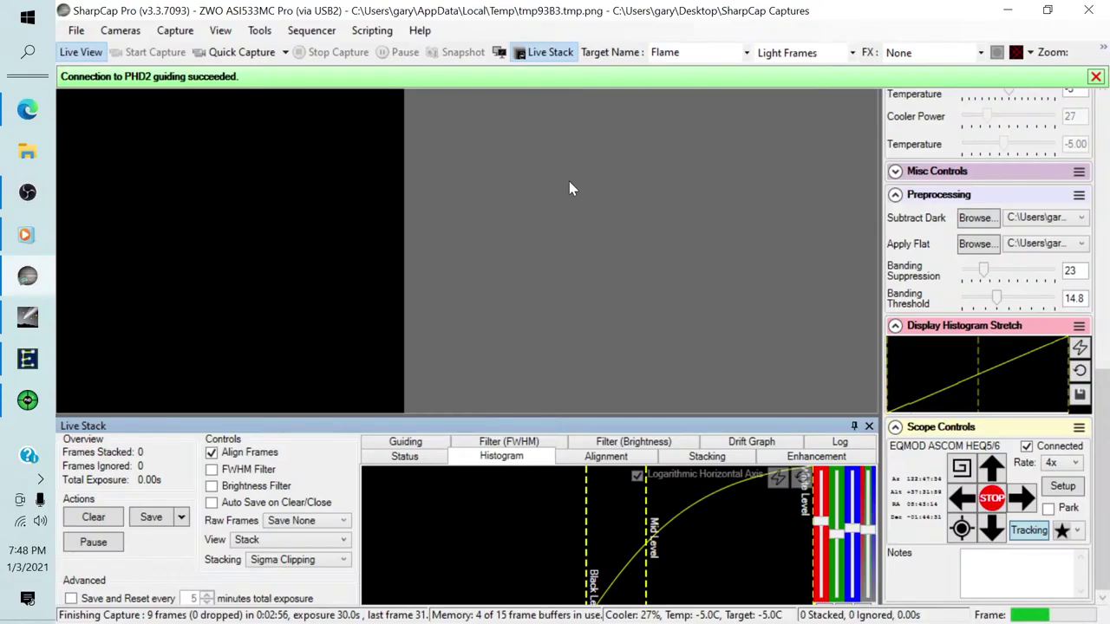
Review the capture format, exposure, gain, cooling and preprocessing settings of the camera
drag(1099, 420, 1095, 145)
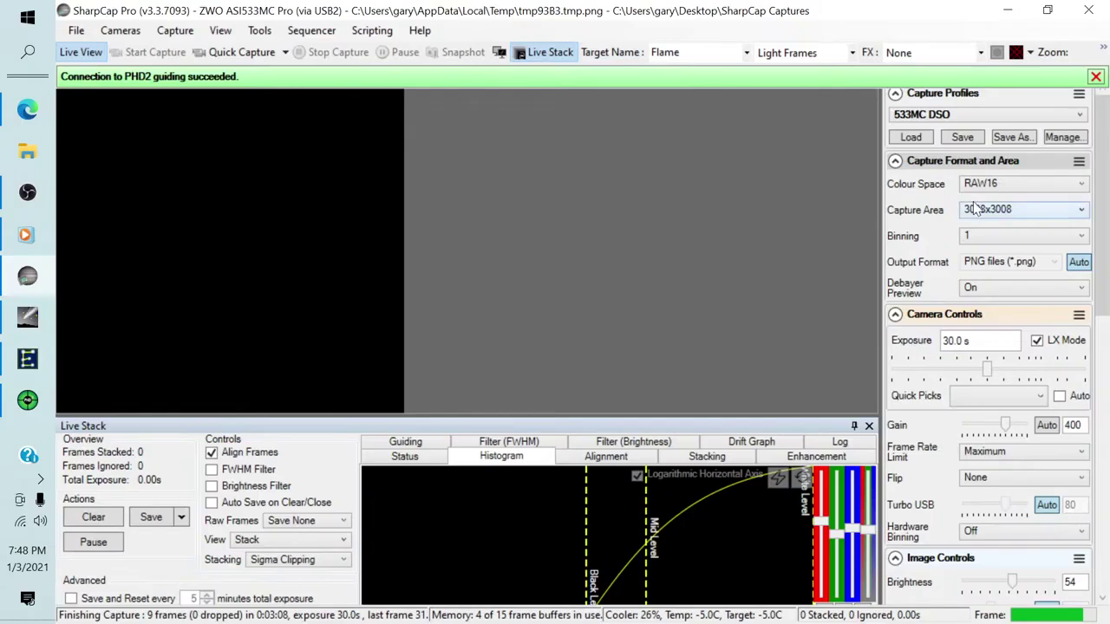
drag(1105, 195, 1106, 252)
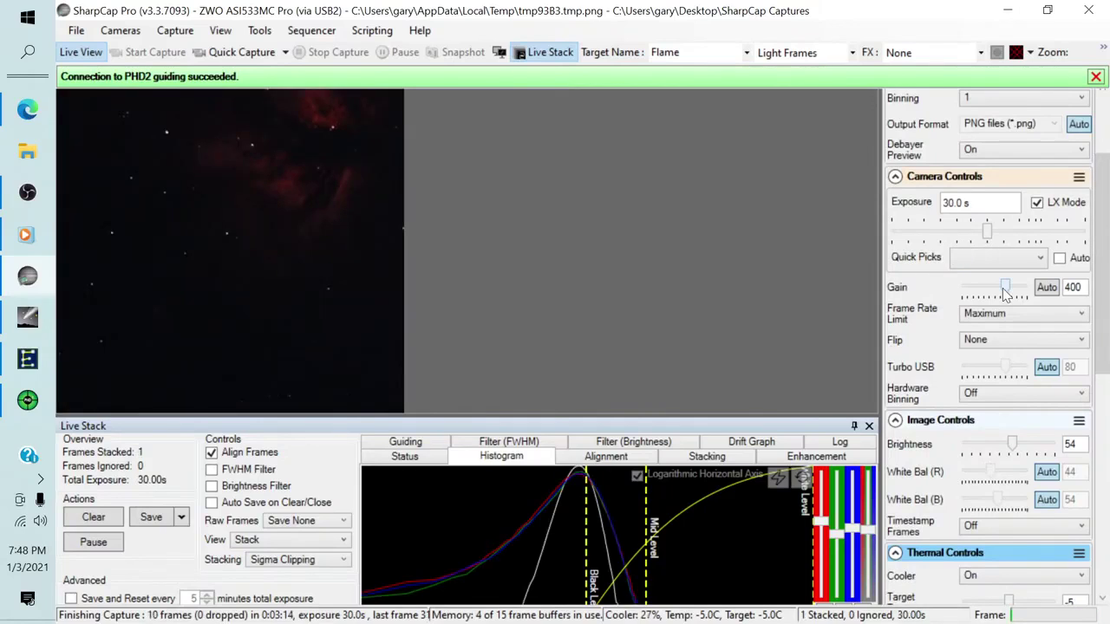
drag(1105, 310, 1106, 468)
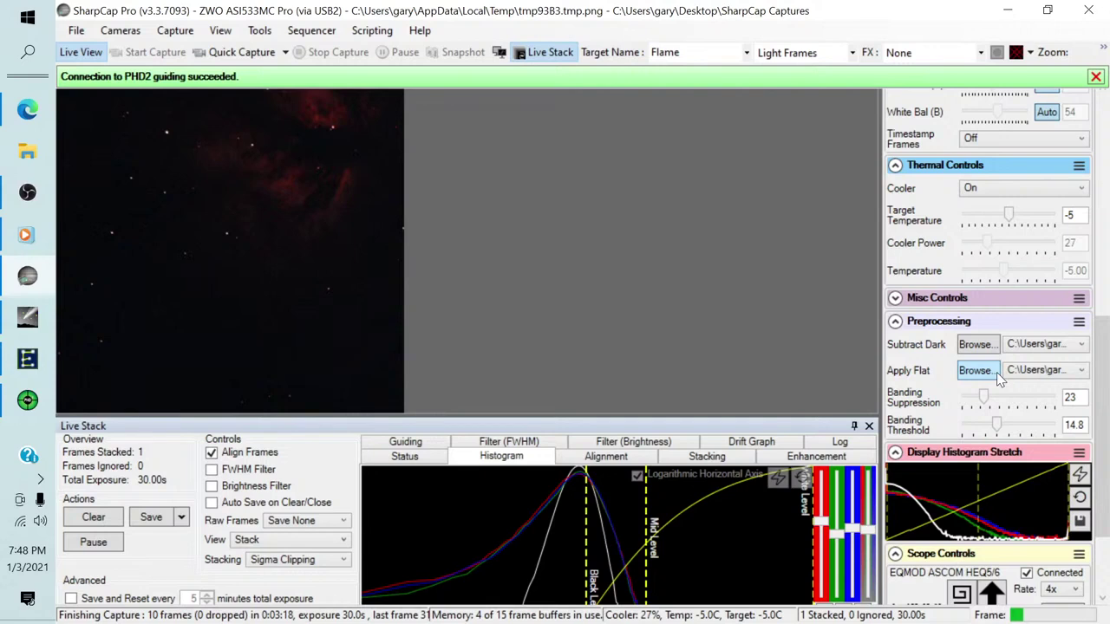
drag(1105, 345, 1099, 269)
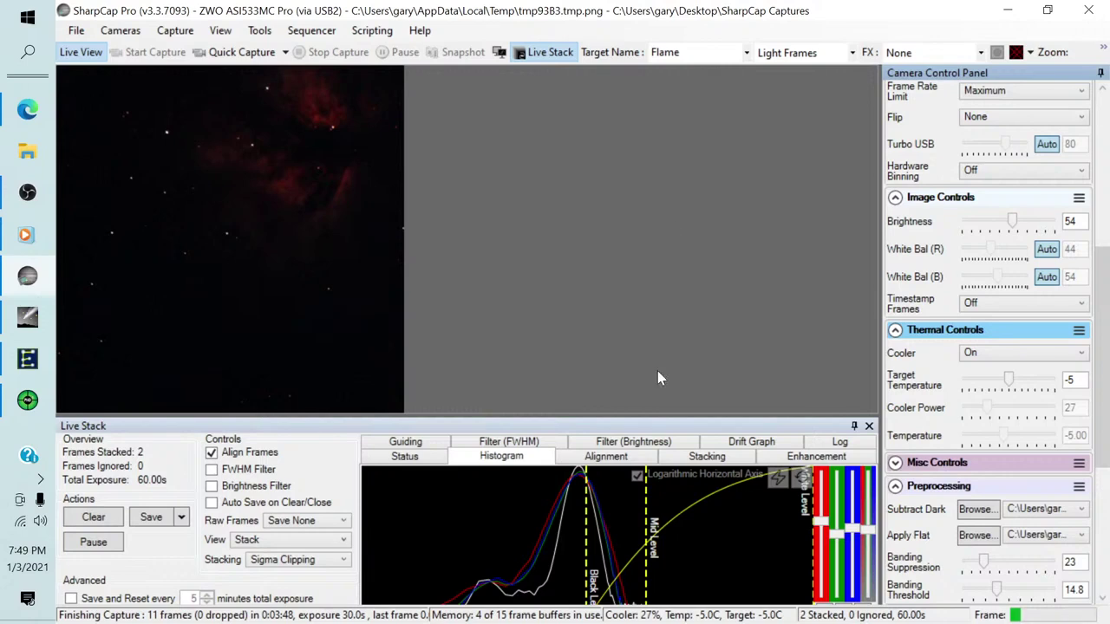
Stretch the live stack histogram by moving the black level to the peak's left edge and the mid level just right of the peak
drag(586, 491, 572, 491)
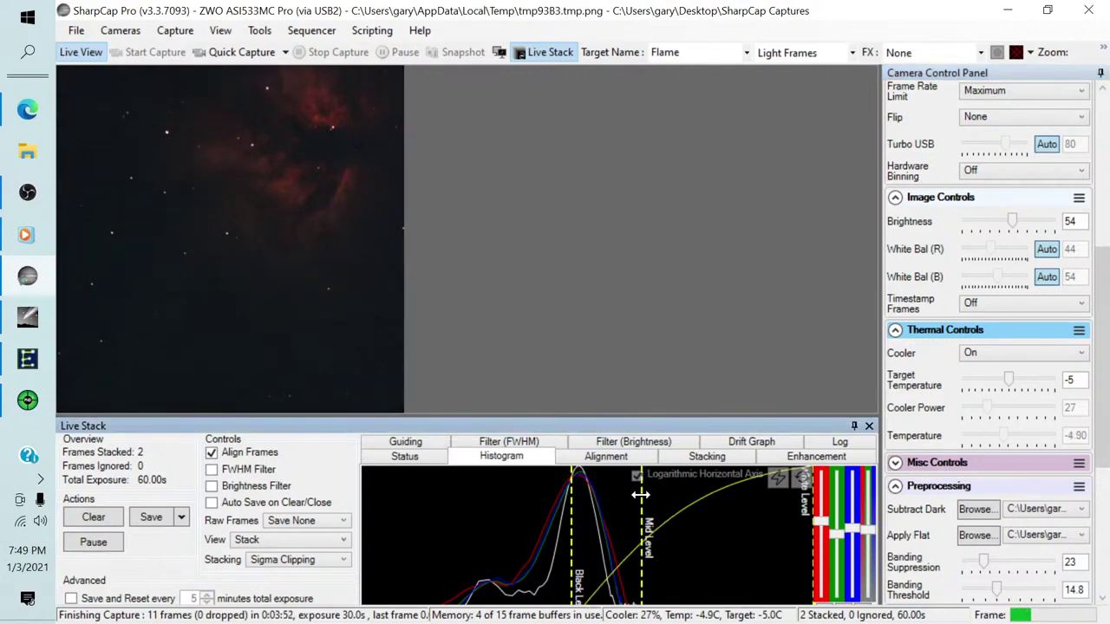
drag(639, 494, 596, 494)
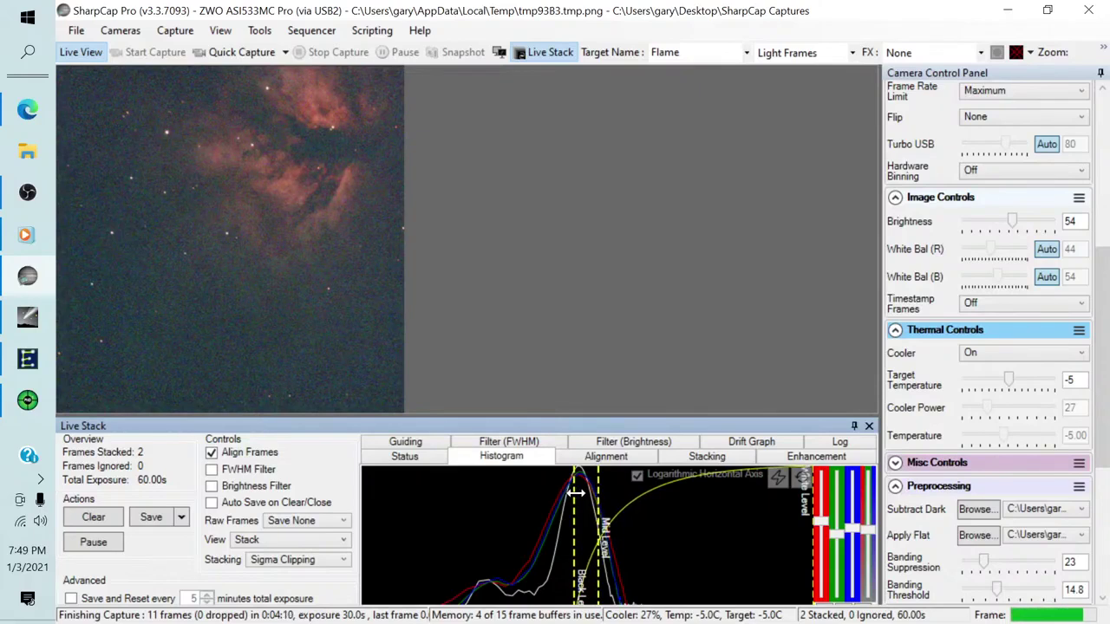
drag(597, 493, 595, 492)
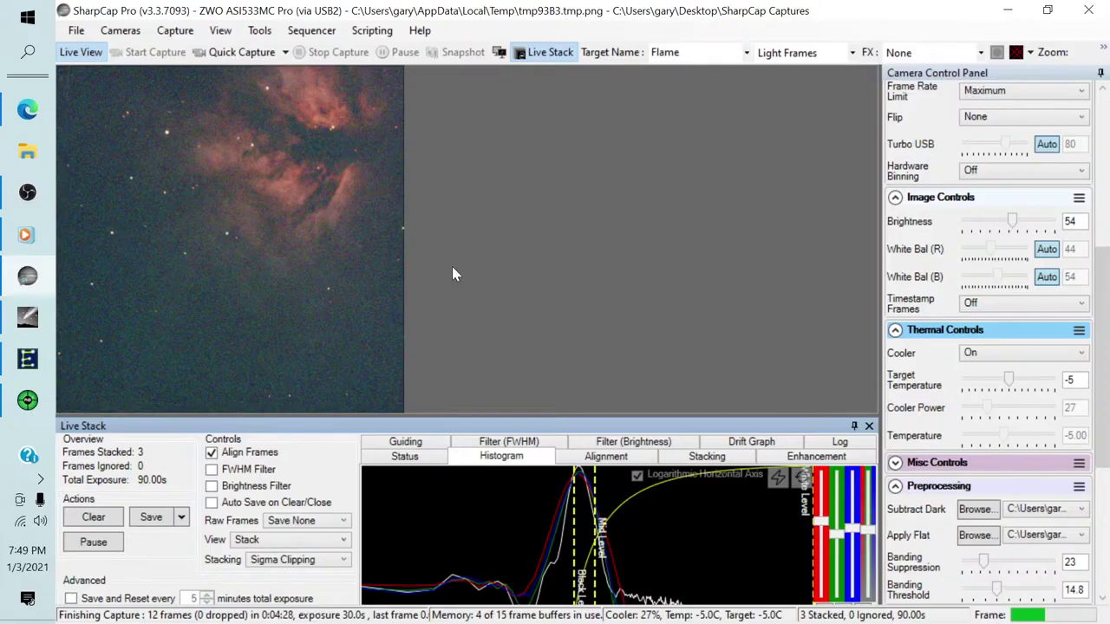
Check the guiding graph in PHD2, return to SharpCap and hide the Live Stack panel to examine the full stacked image
click(27, 400)
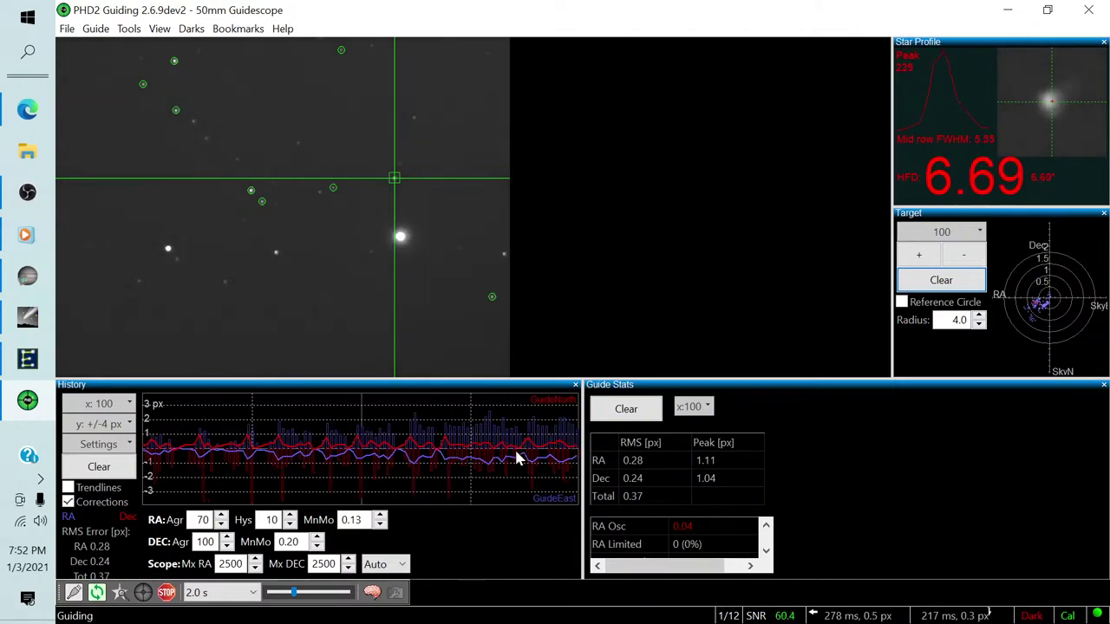
click(25, 280)
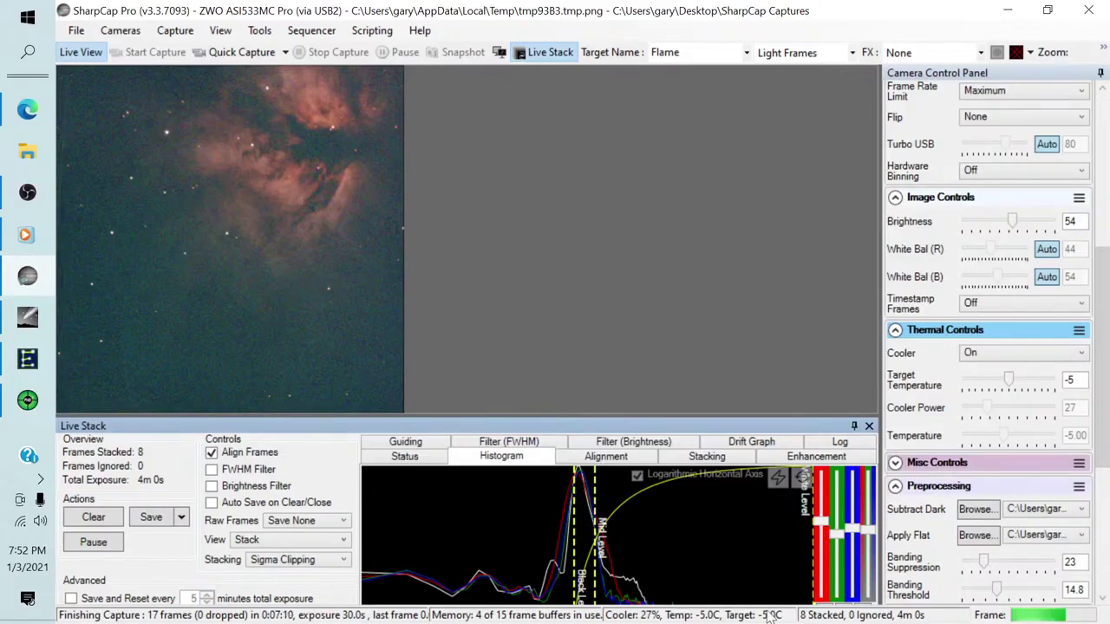
scroll(1099, 392, down, 3)
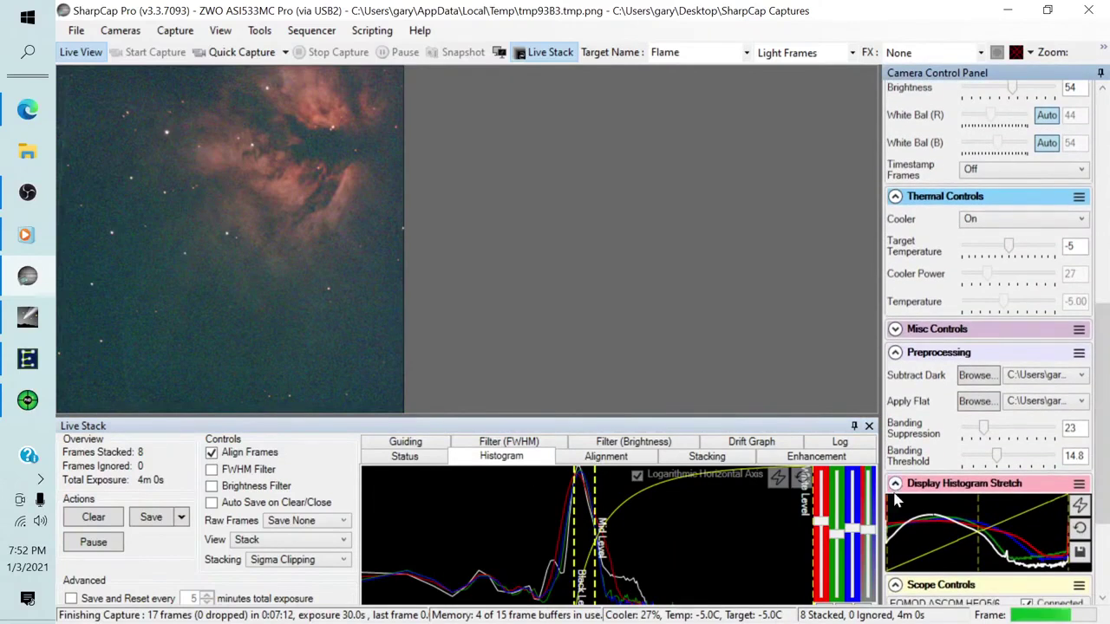
click(853, 426)
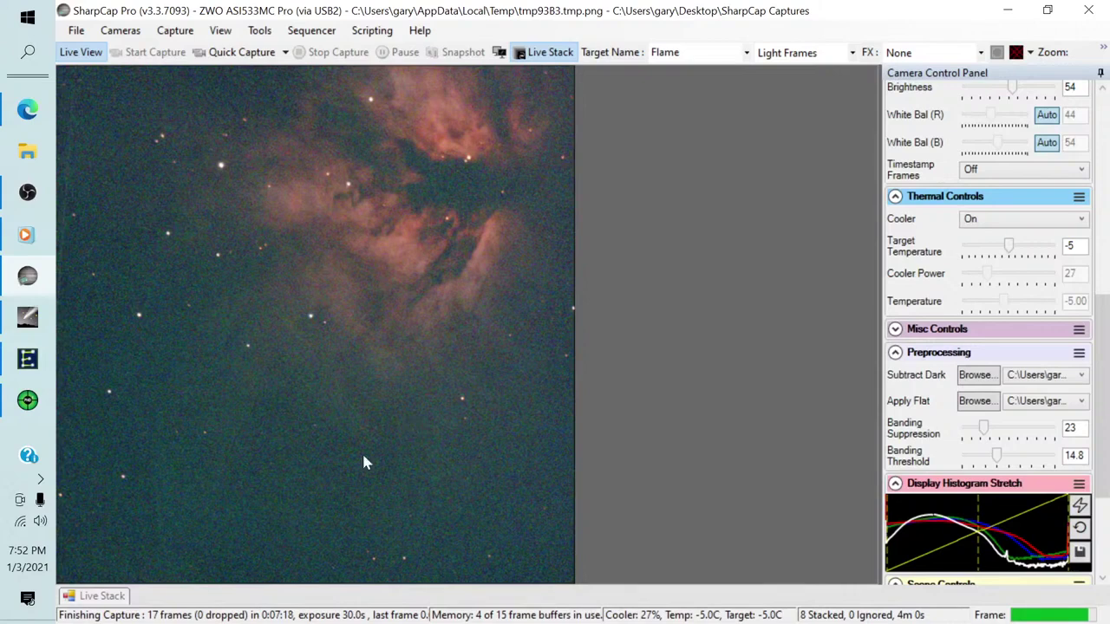
Reopen the Live Stack panel and enlarge it to show a taller histogram below the stacked image
click(95, 596)
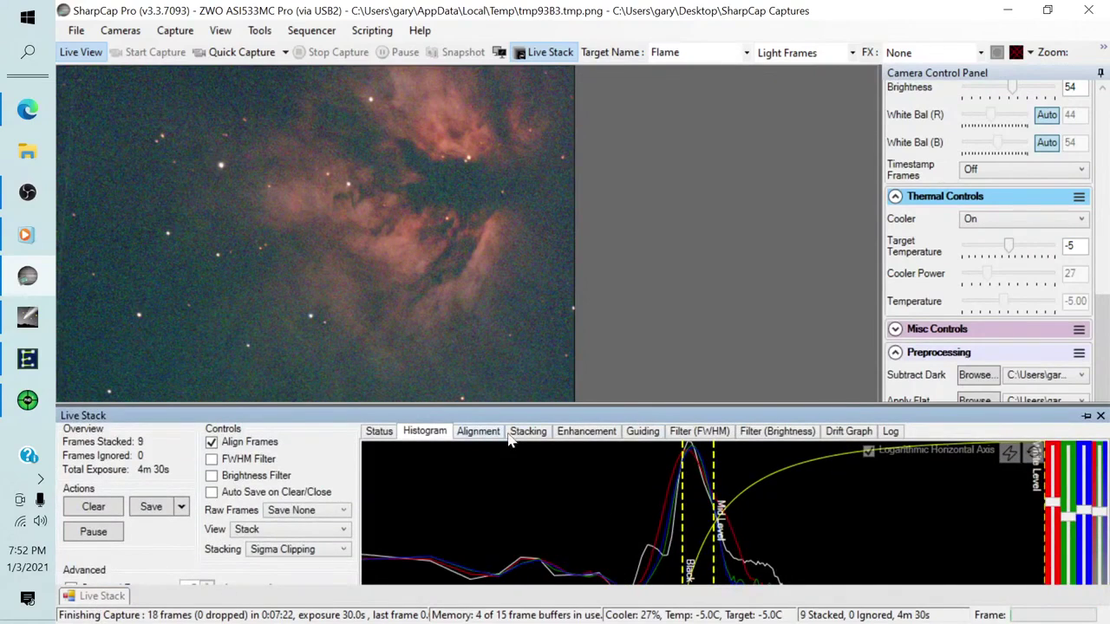
drag(607, 405, 603, 322)
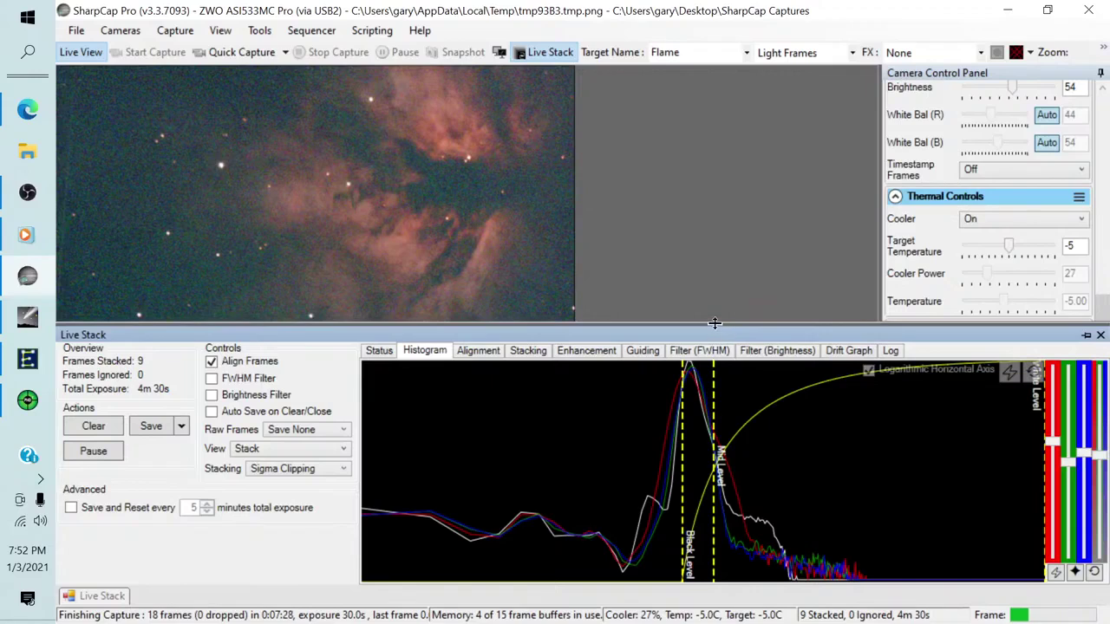
drag(716, 328, 713, 293)
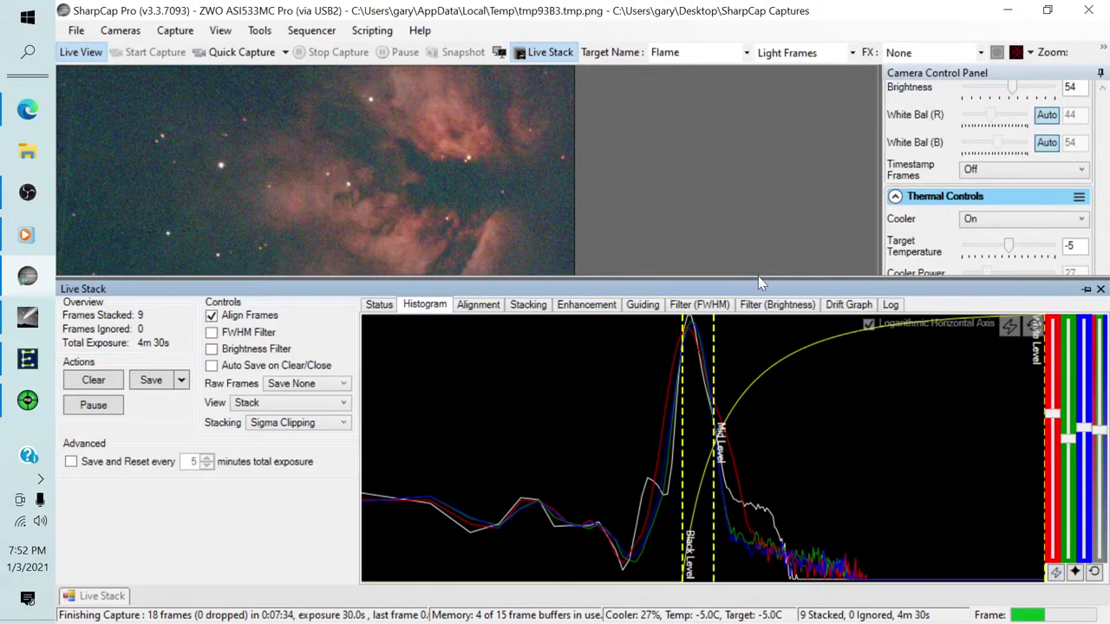
drag(757, 281, 757, 355)
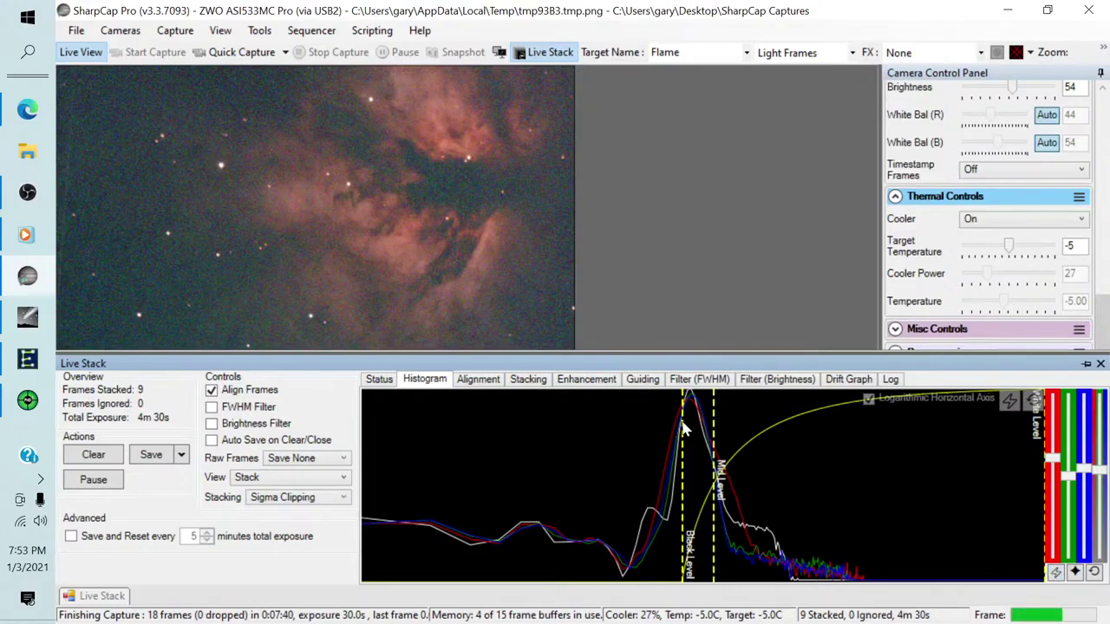
Raise the live stack black level to just right of the histogram peak, and hide the Live Stack panel again
drag(682, 421, 712, 422)
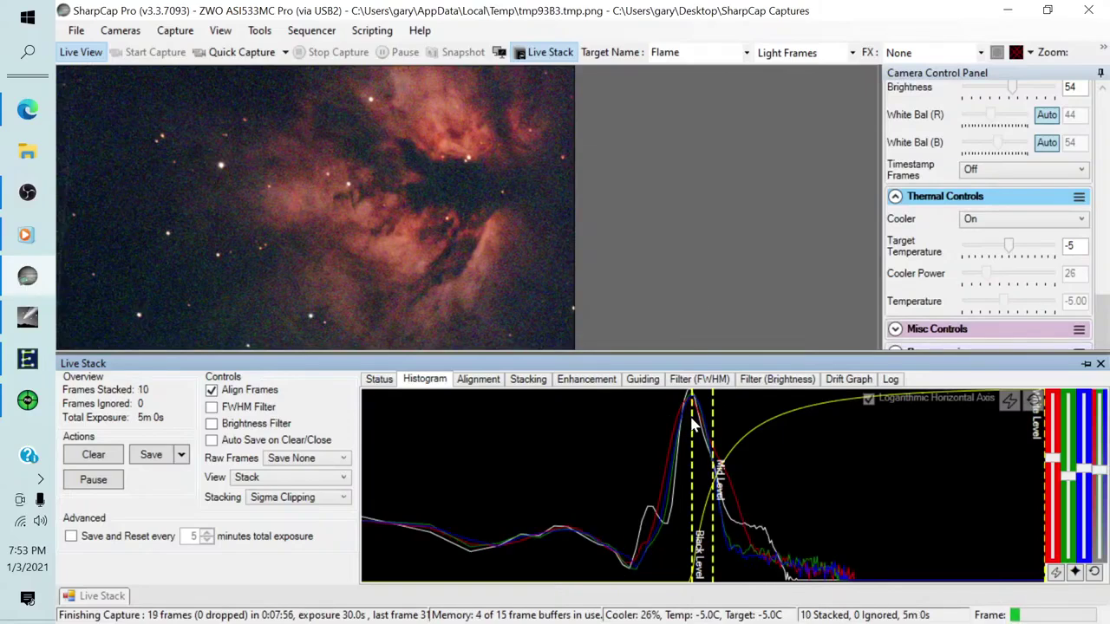
drag(692, 417, 694, 418)
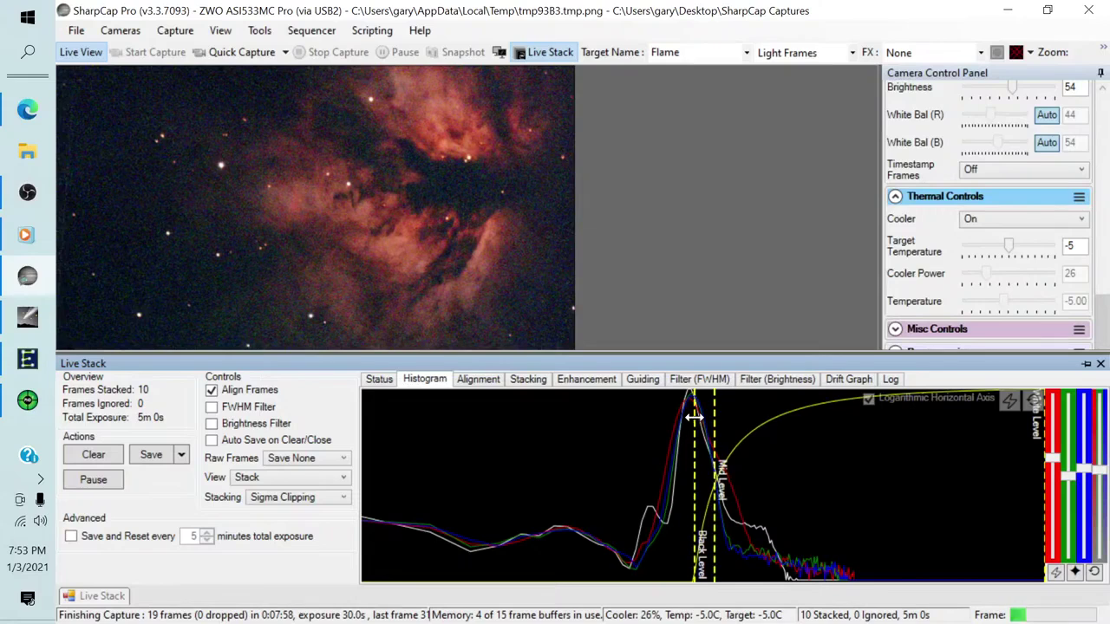
click(1086, 363)
click(852, 426)
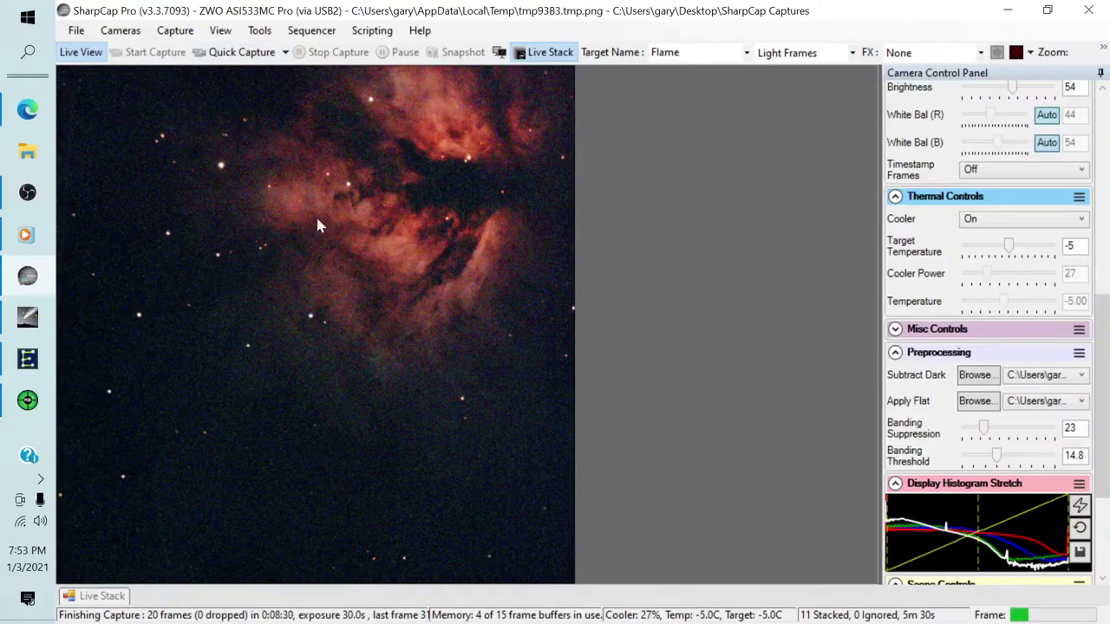
Run the recent Image Target.scs sequence again for the next target and confirm that the previous image has been saved
mouse_move(29, 197)
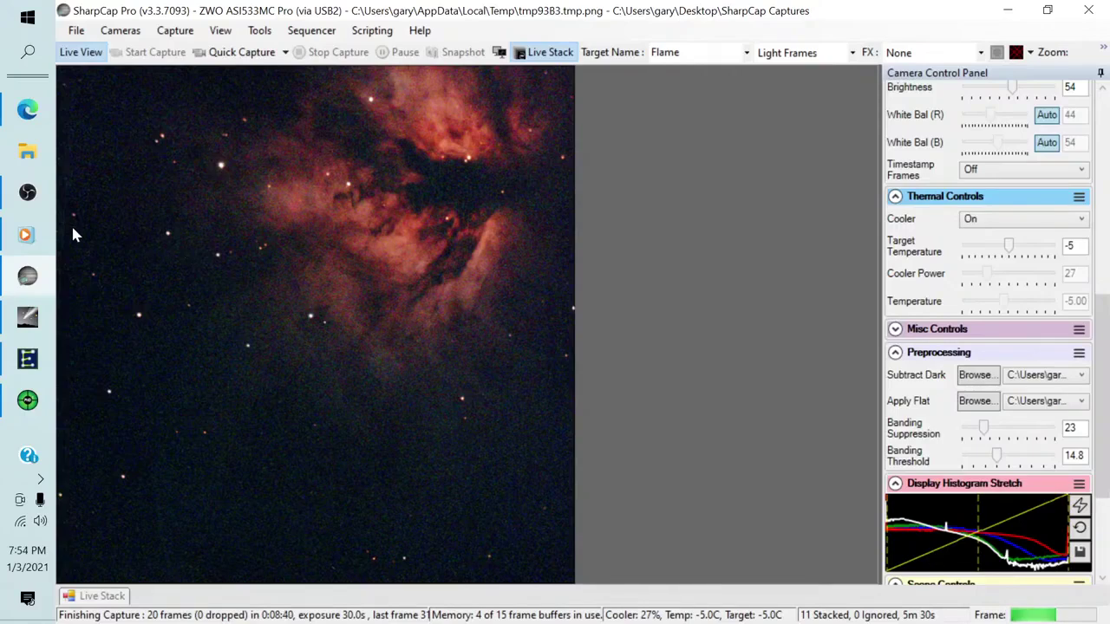
click(315, 33)
mouse_move(338, 127)
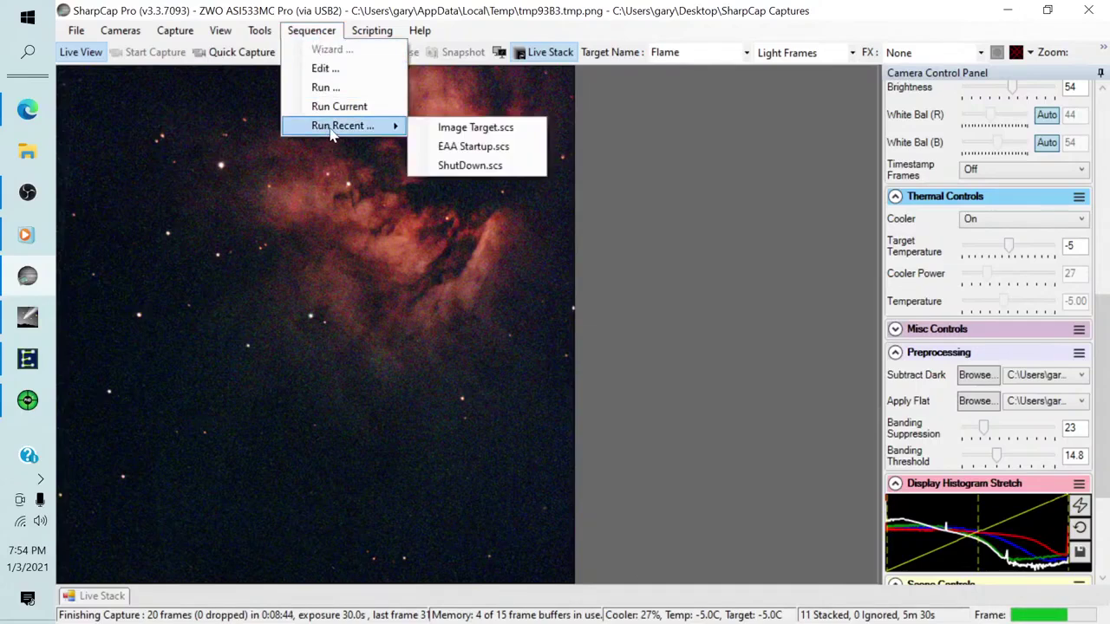
click(471, 130)
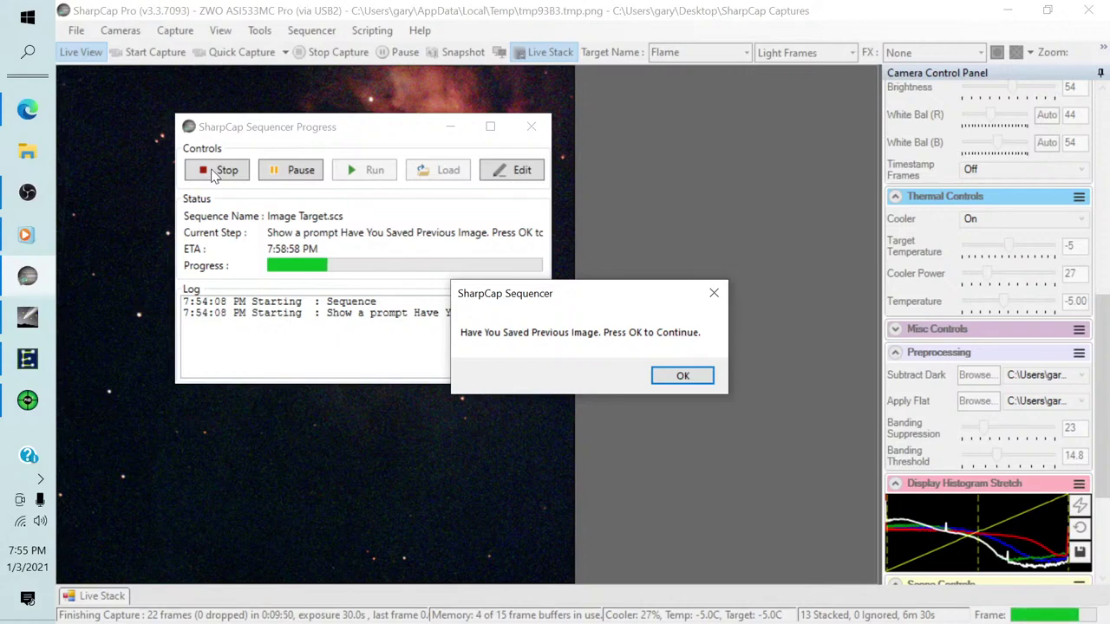
click(666, 379)
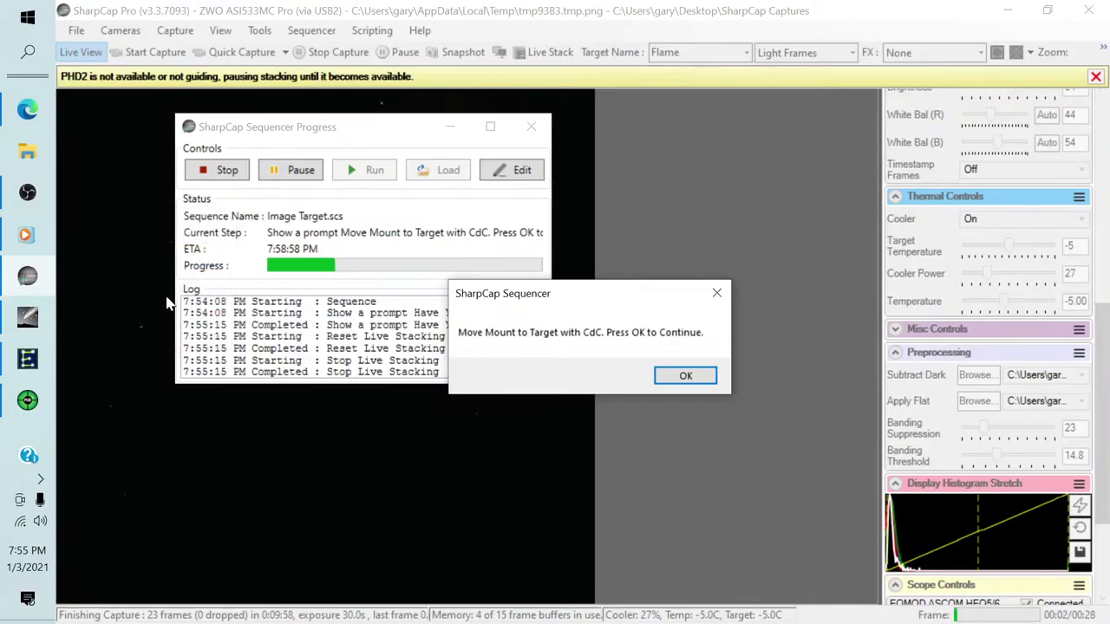
In Cartes du Ciel, select the dark nebula B 33 beside NGC 2023 and slew the telescope to it
click(28, 317)
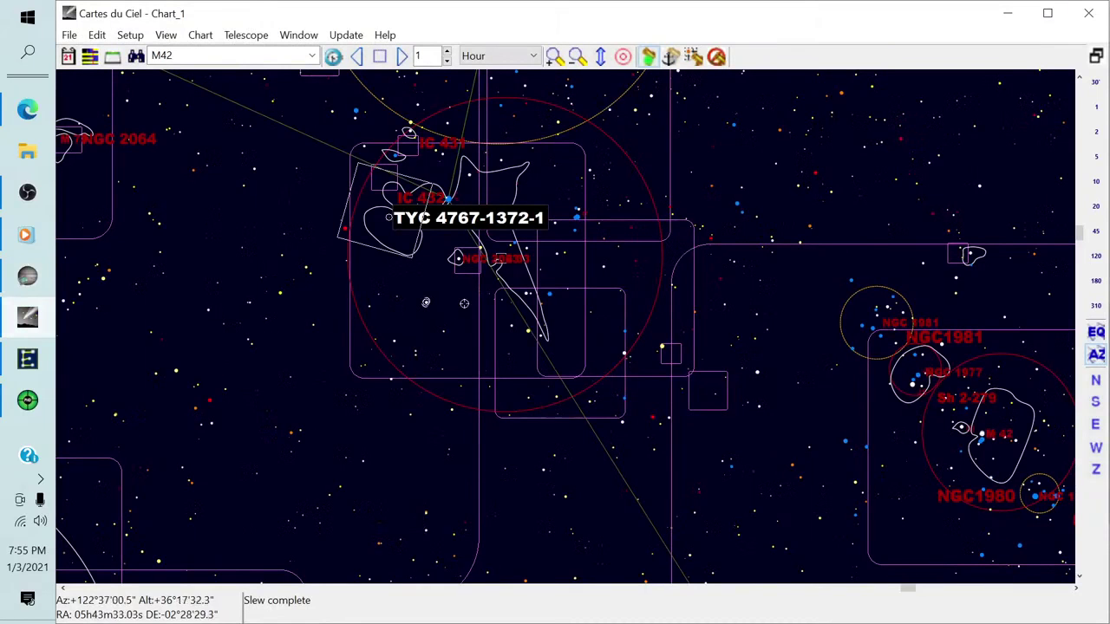
scroll(464, 303, up, 5)
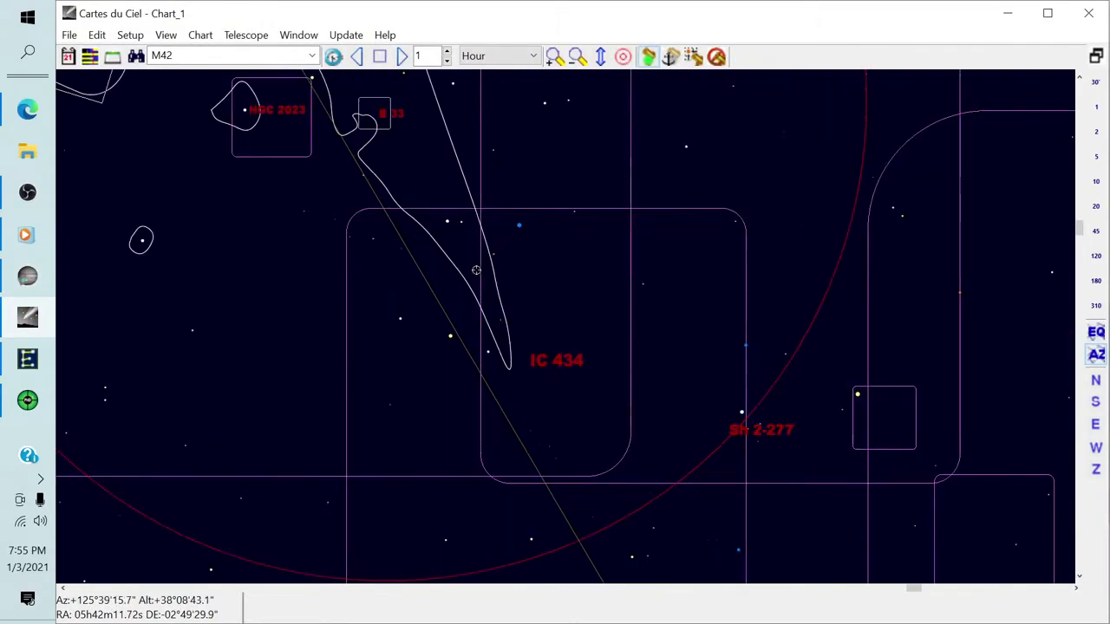
drag(322, 237, 495, 312)
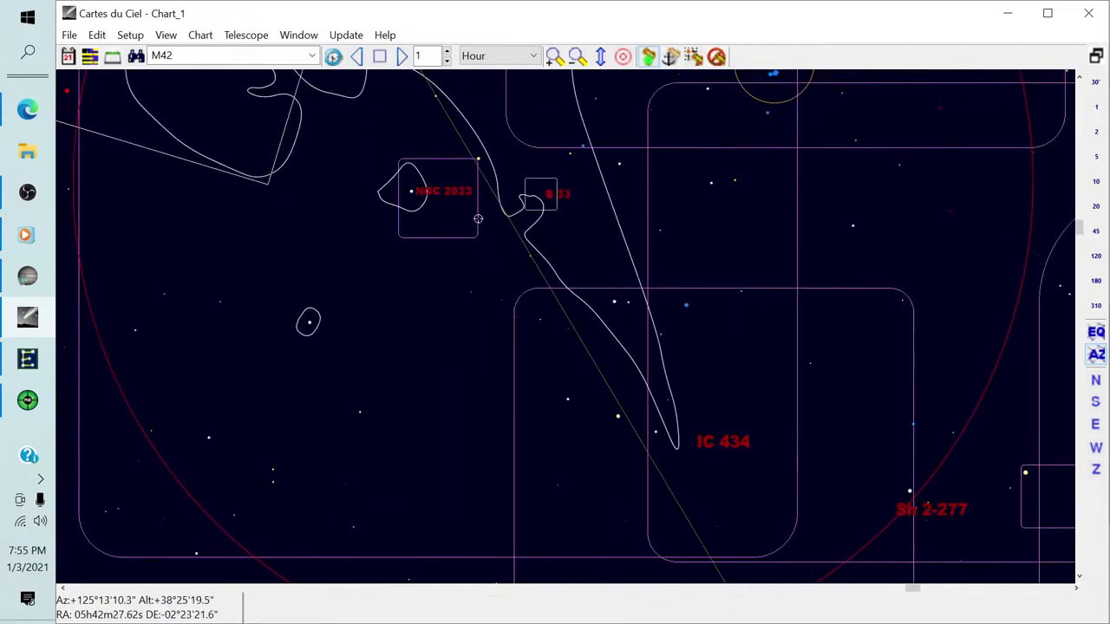
click(536, 203)
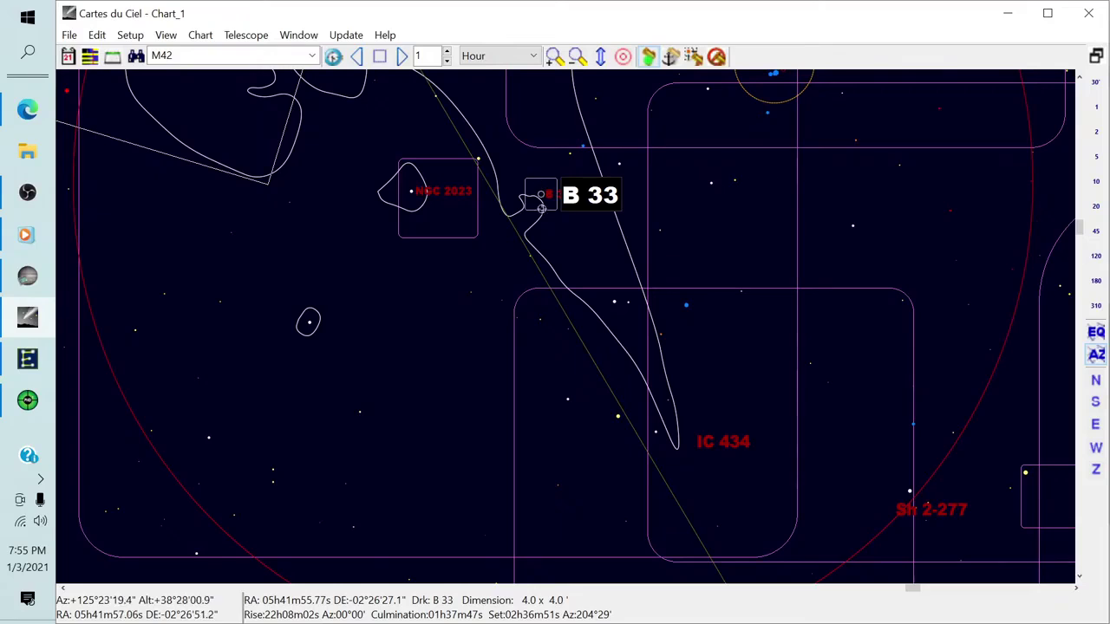
click(695, 62)
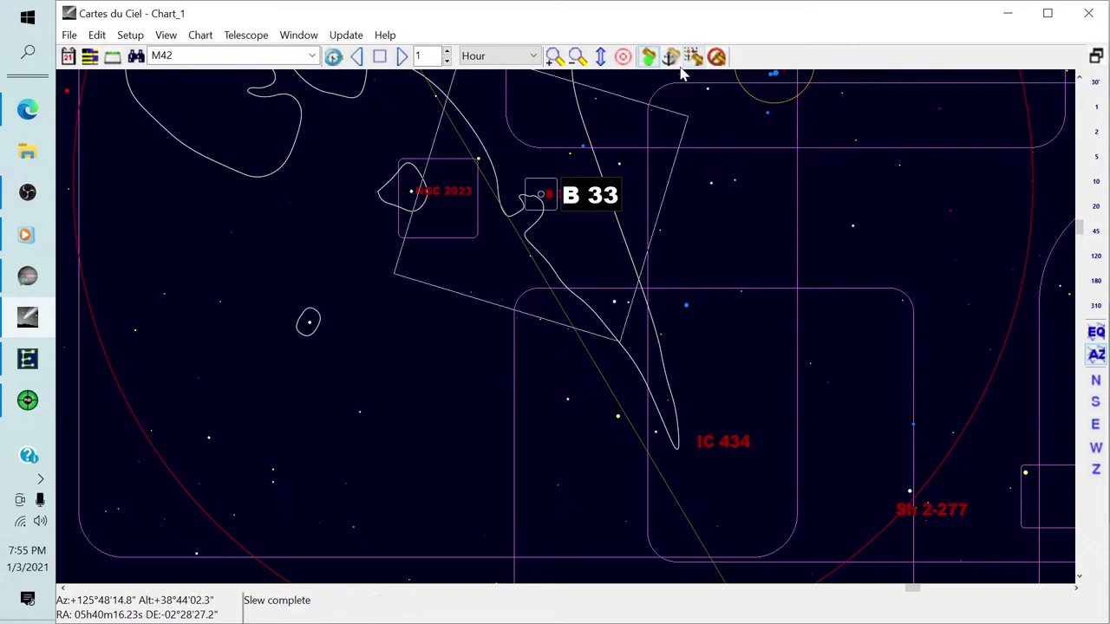
mouse_move(32, 404)
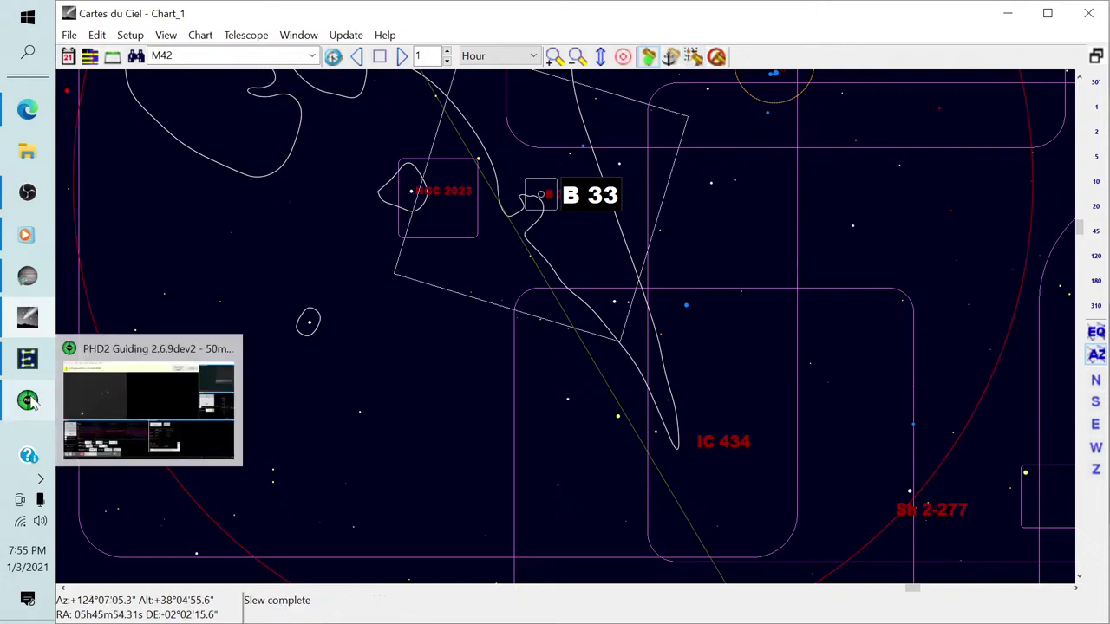
Dismiss the guiding-stopped notice in PHD2, then return to SharpCap and confirm that the mount has moved to the target
click(28, 401)
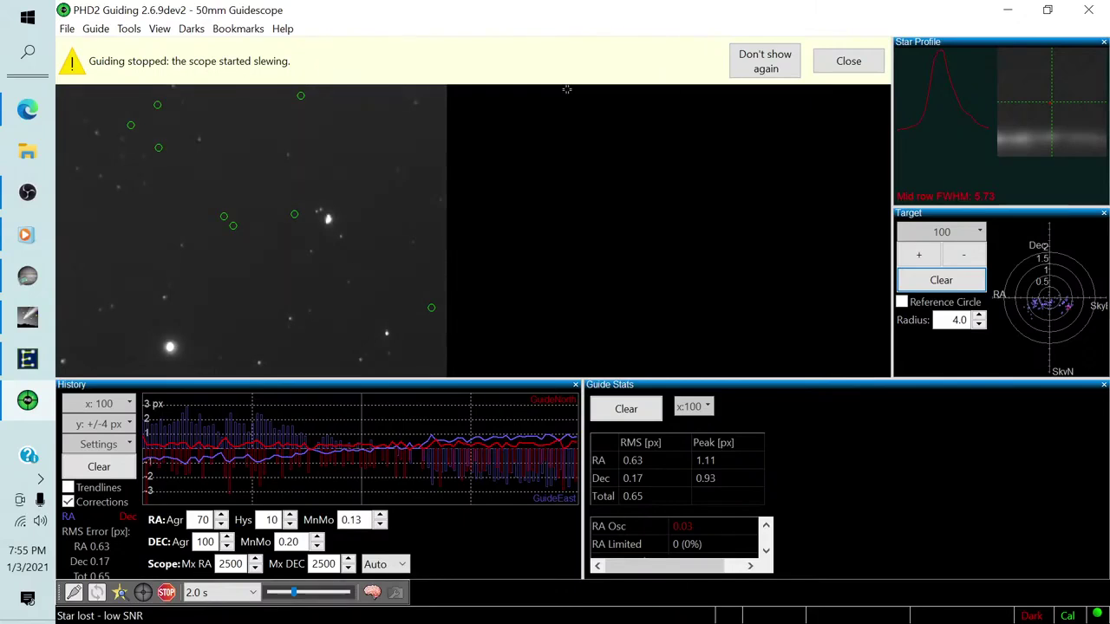
click(846, 63)
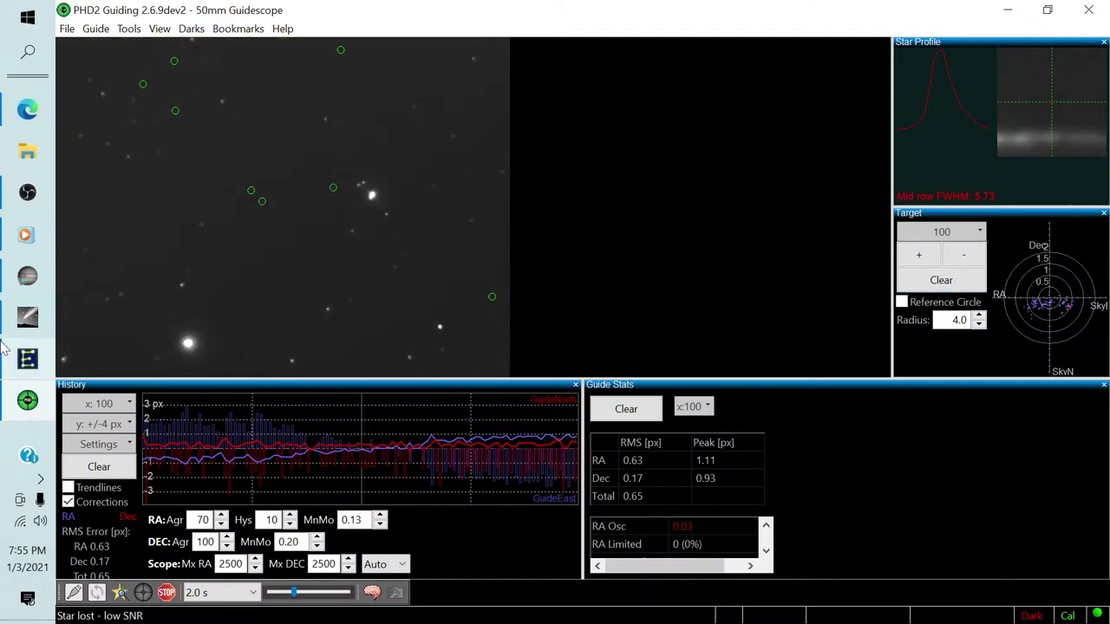
click(28, 275)
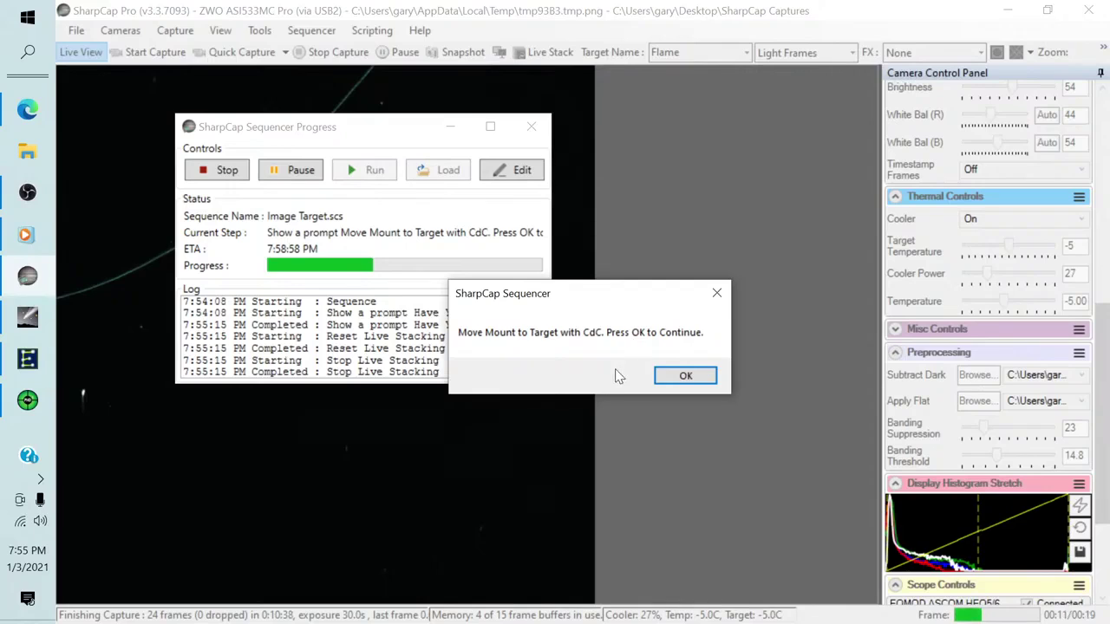
click(676, 377)
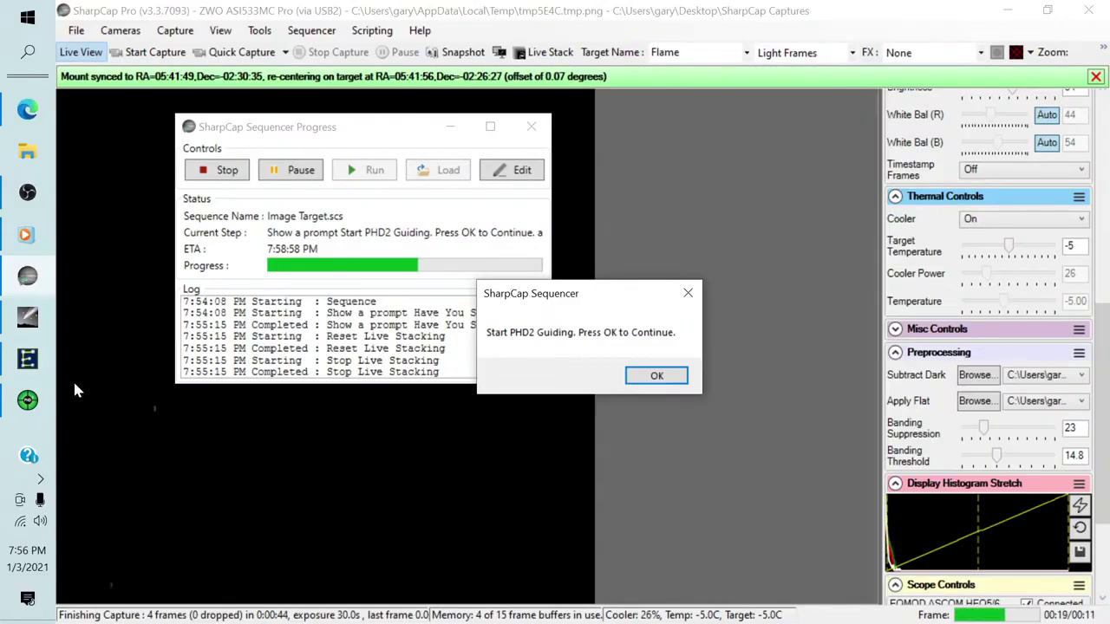
Switch to PHD2 and start guiding on an auto-selected star from newly looped exposures, dismissing the dark library notice
click(28, 400)
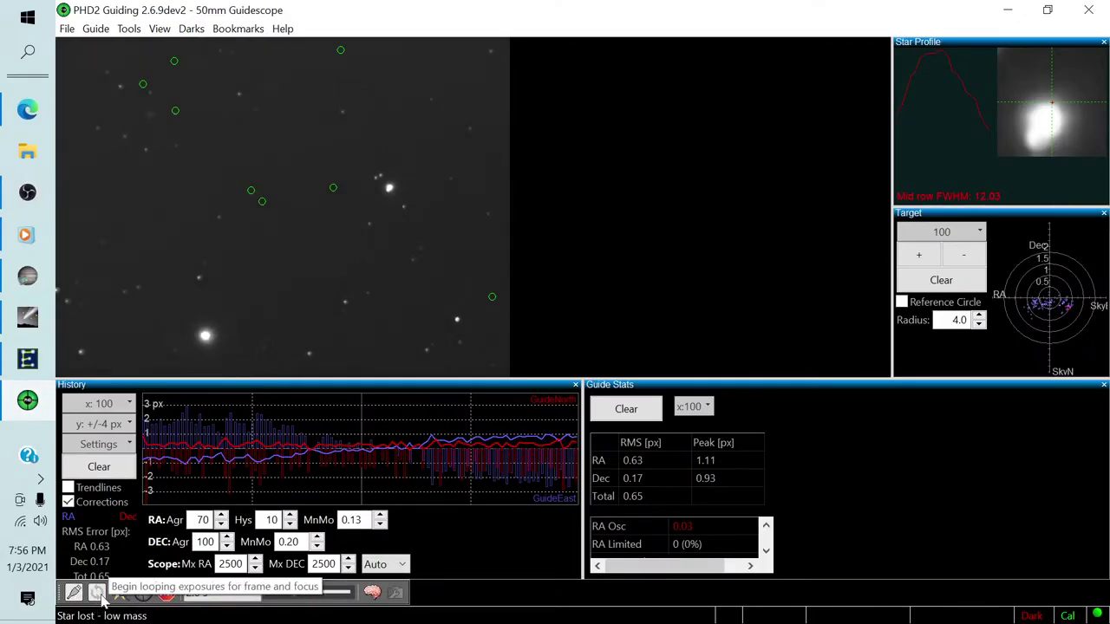
click(167, 596)
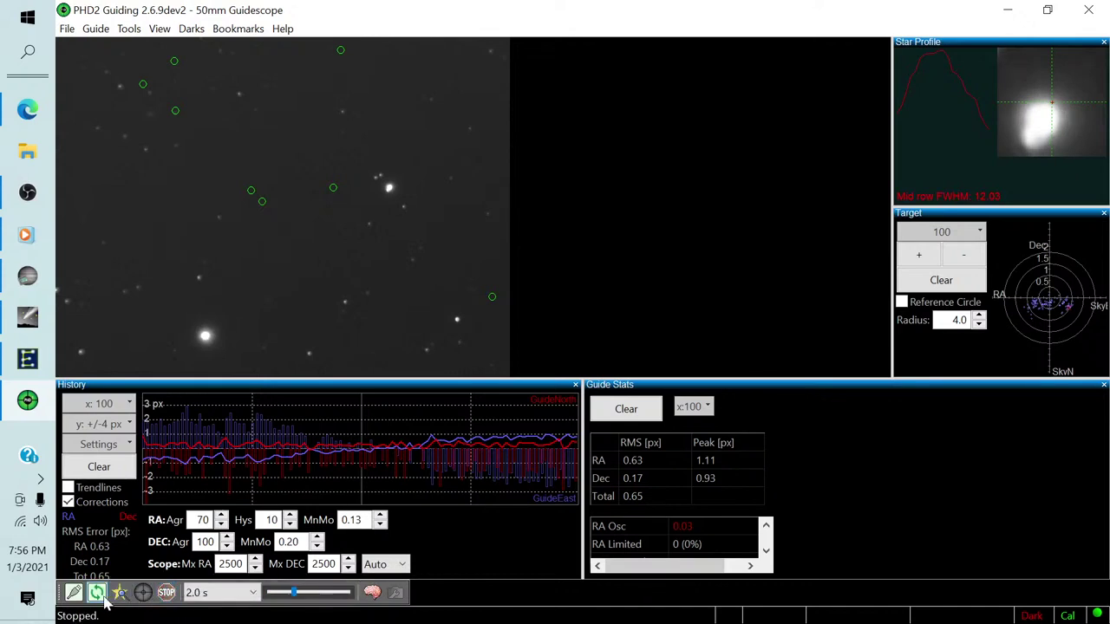
click(96, 593)
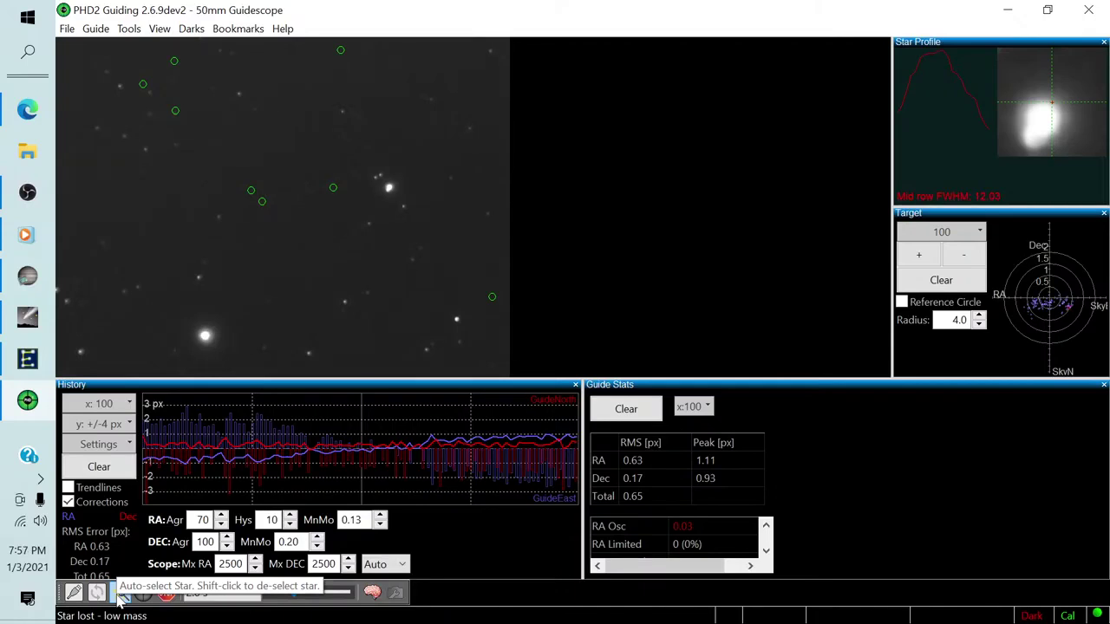
click(120, 598)
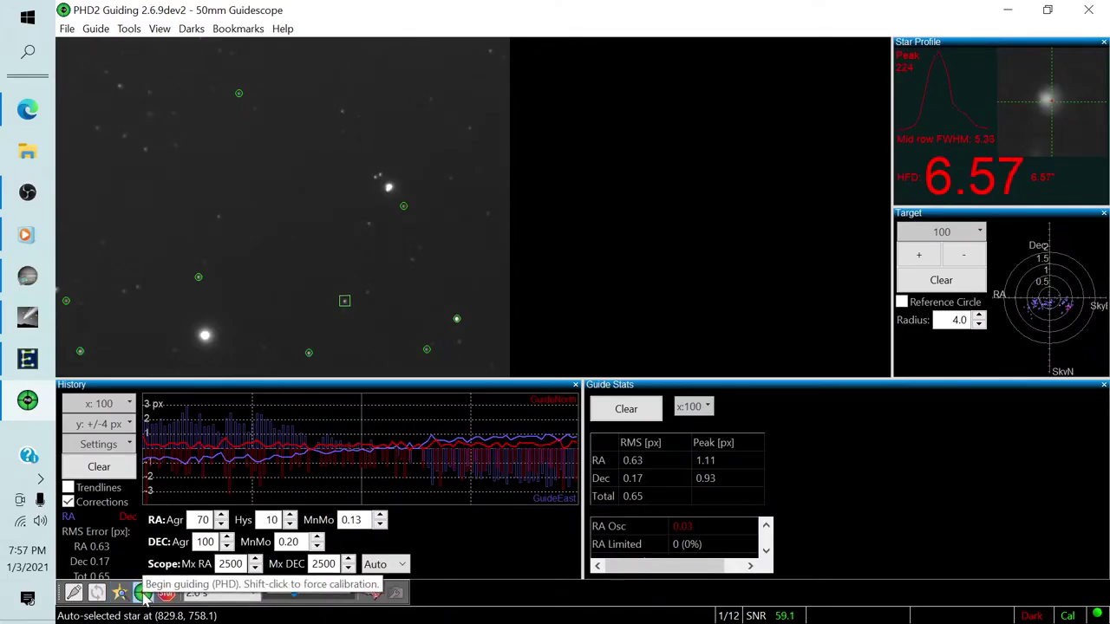
click(144, 595)
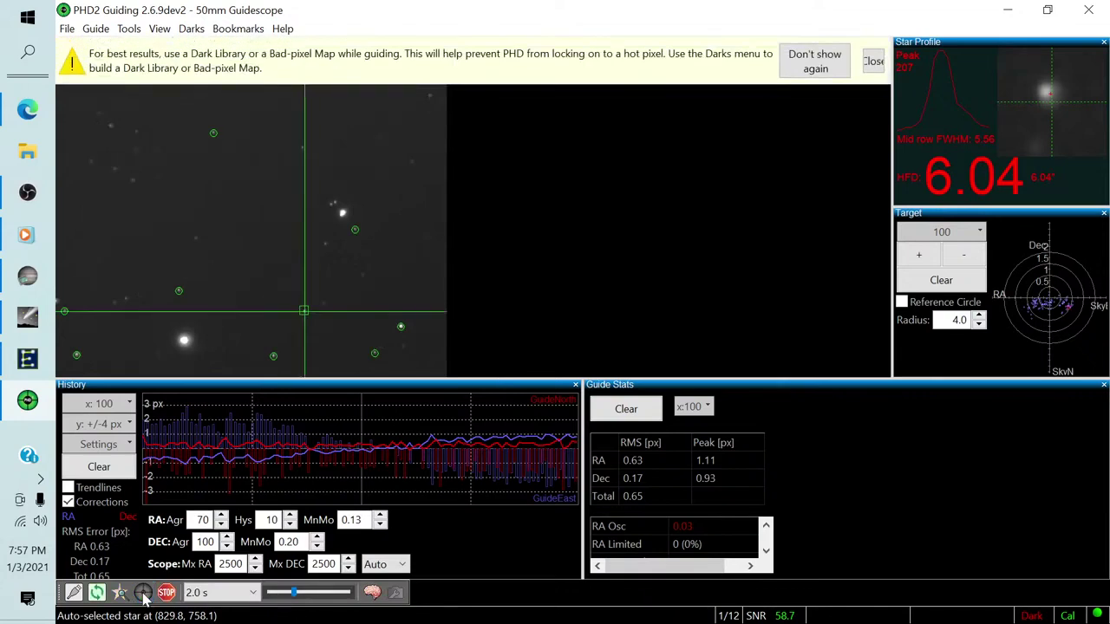
click(875, 66)
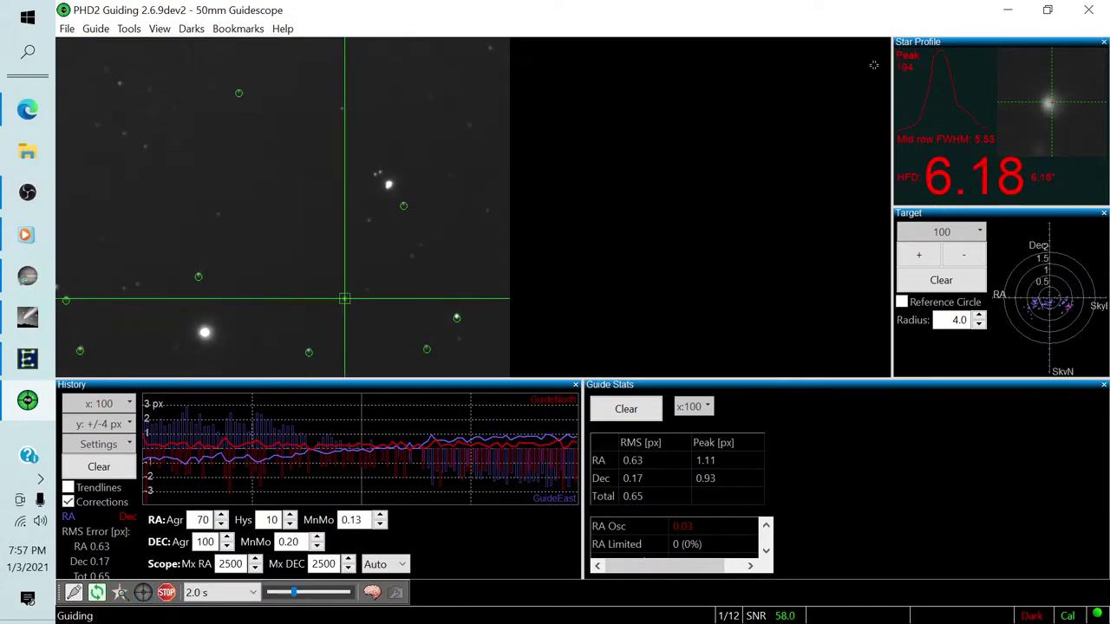
Clear the guiding history graph, the guide statistics and the target plot
click(101, 466)
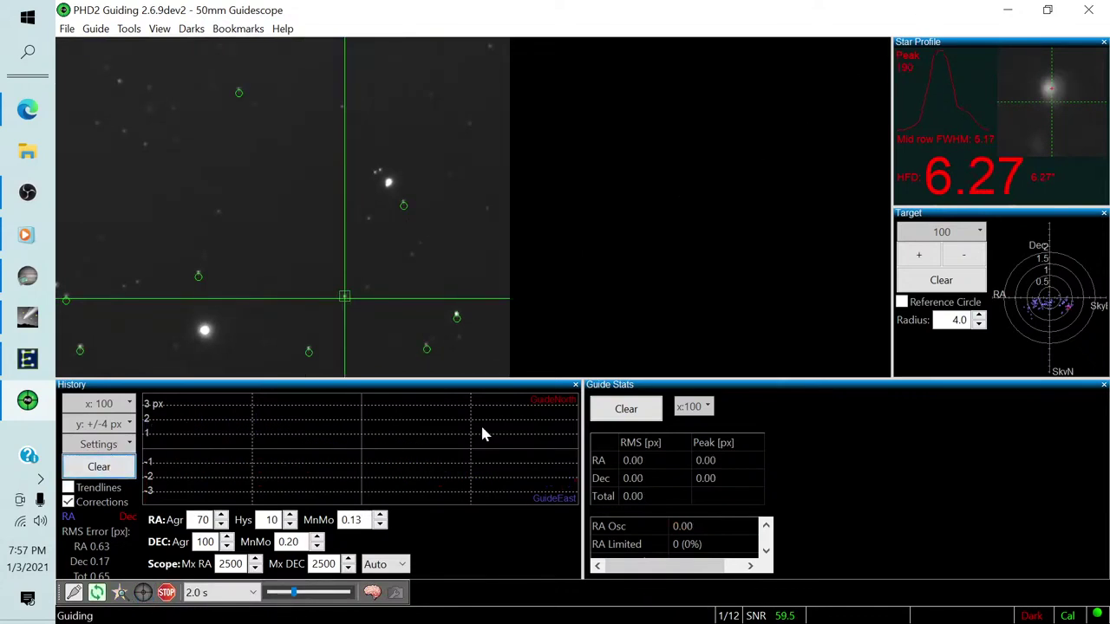
click(626, 408)
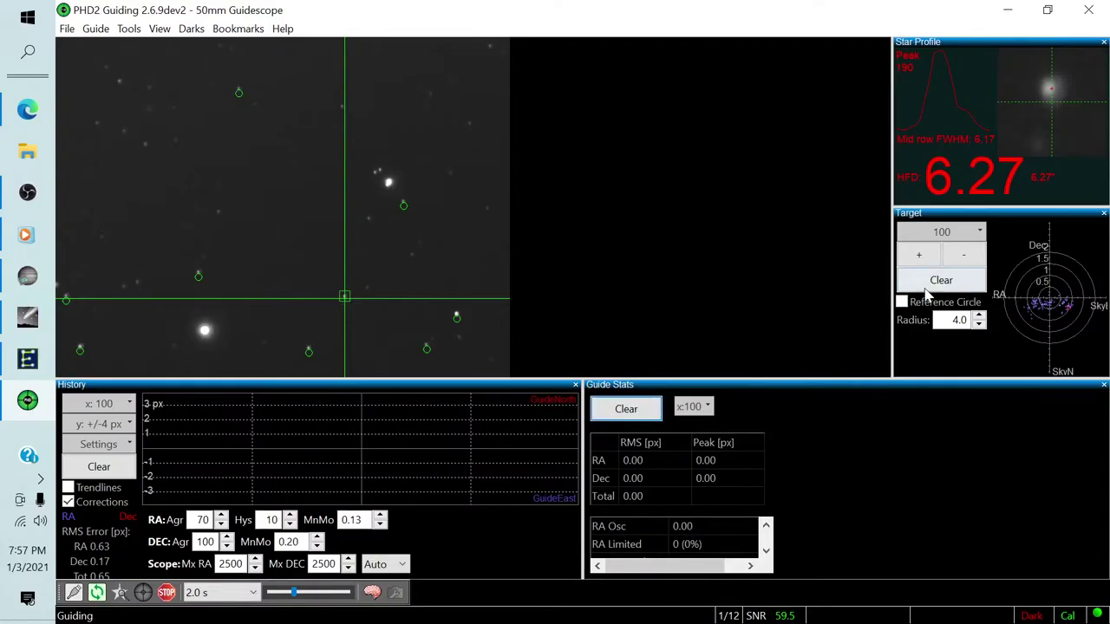
click(940, 280)
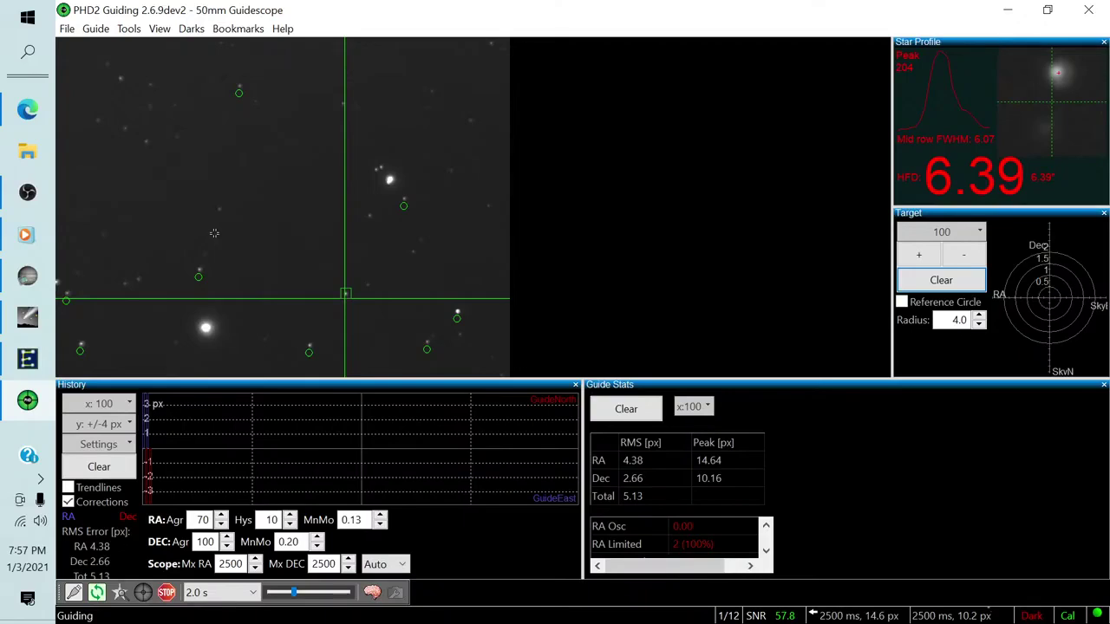
Stop guiding and restart it from fresh looping exposures with a newly auto-selected guide star, closing the dark library notice
click(164, 596)
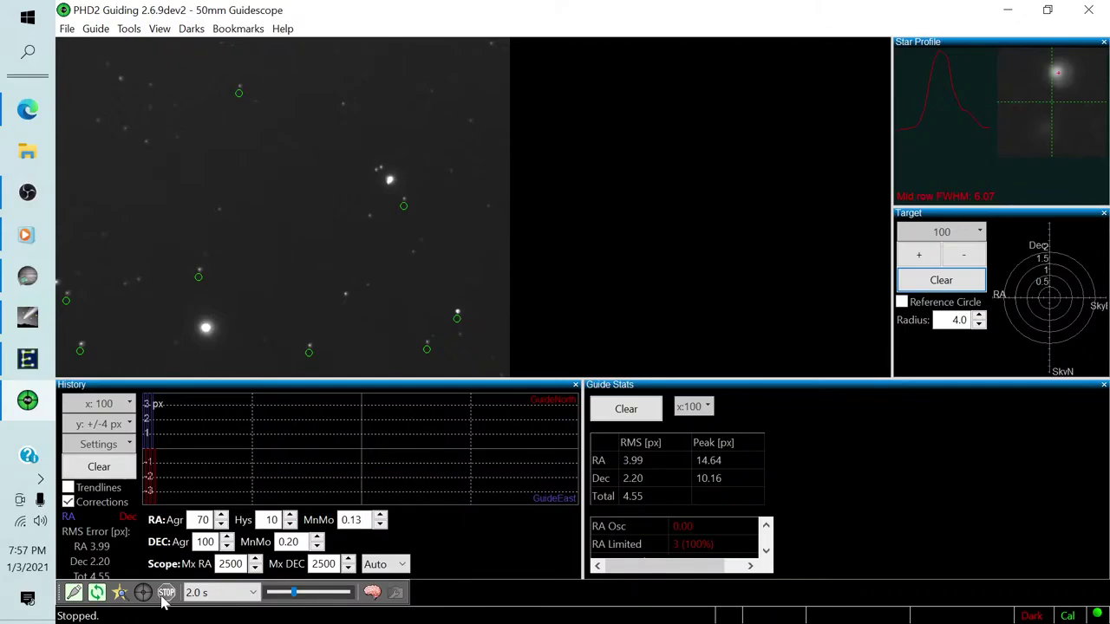
click(96, 595)
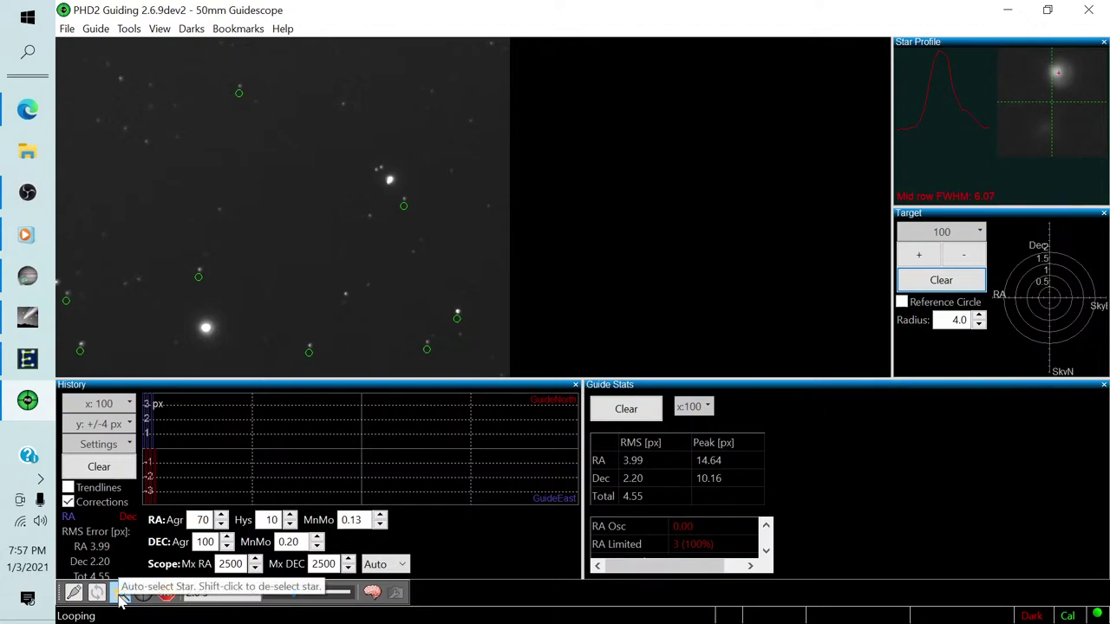
click(121, 599)
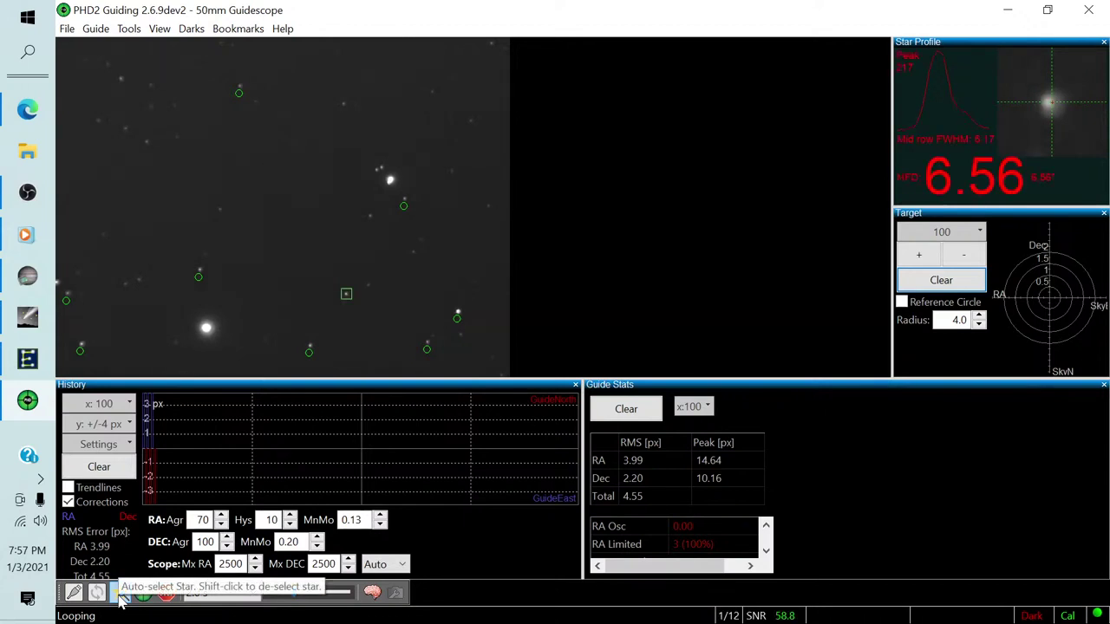
click(120, 598)
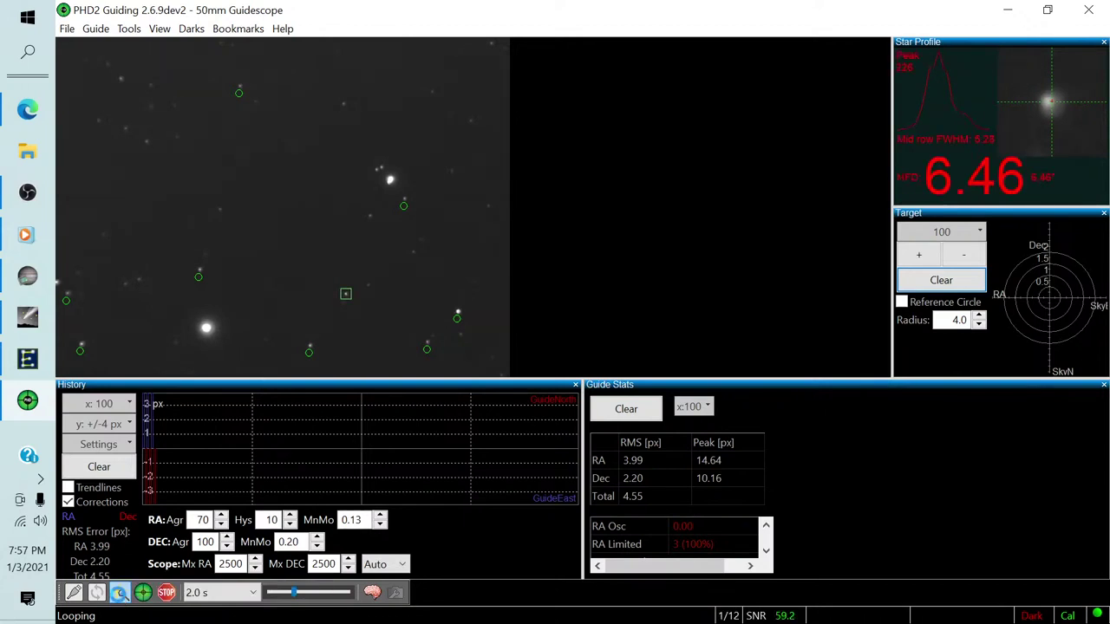
click(143, 592)
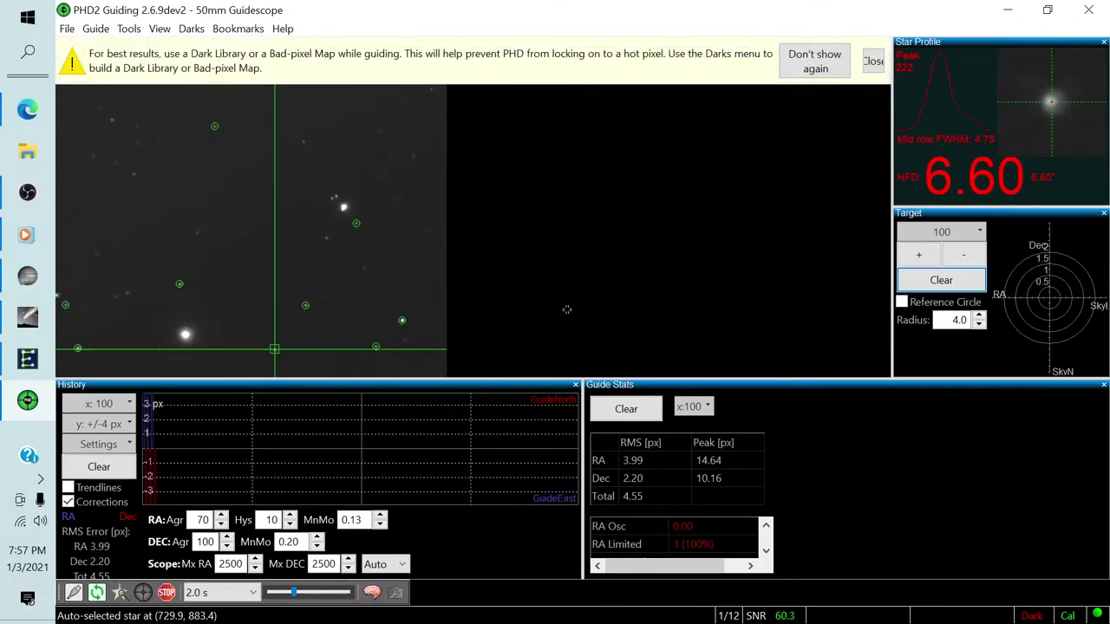
click(872, 60)
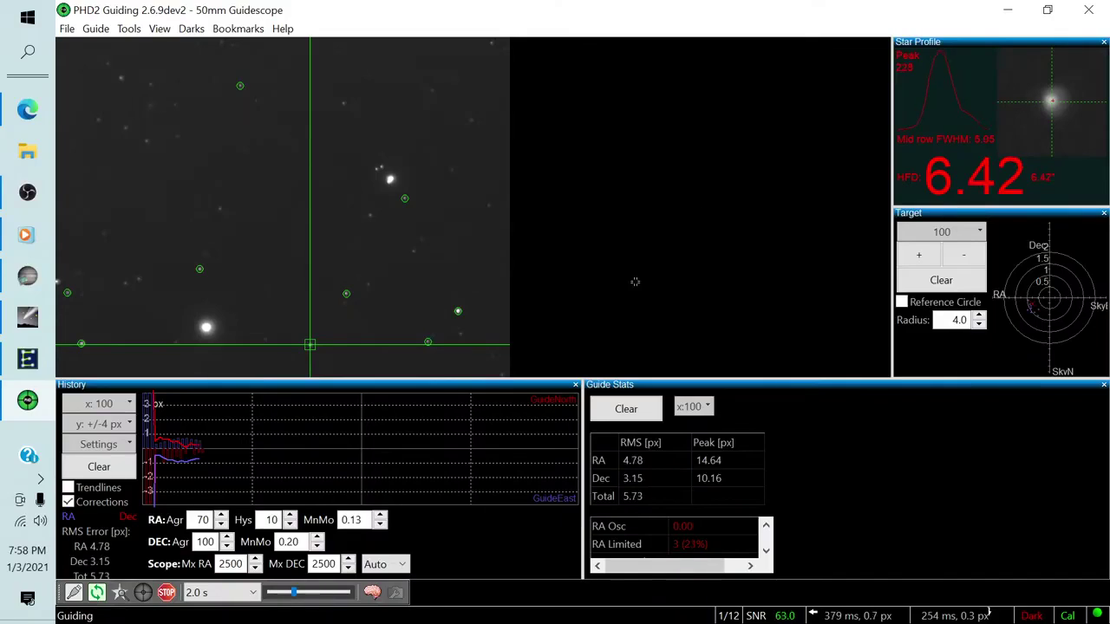
Clear the guiding history and target plot, then return to SharpCap and confirm that PHD2 guiding is started
click(98, 468)
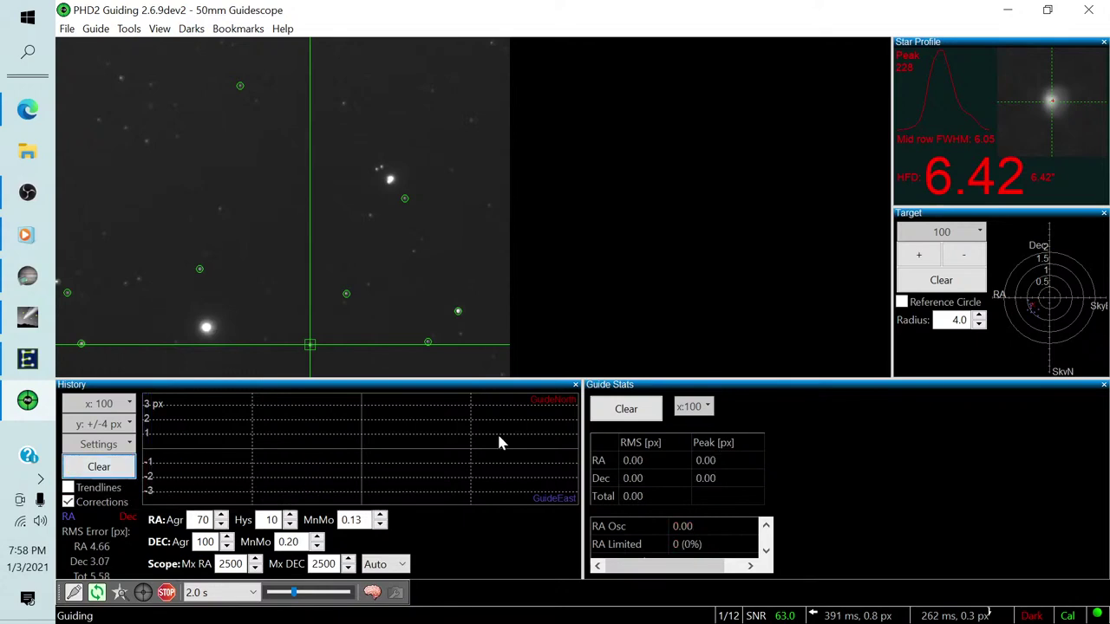
click(919, 283)
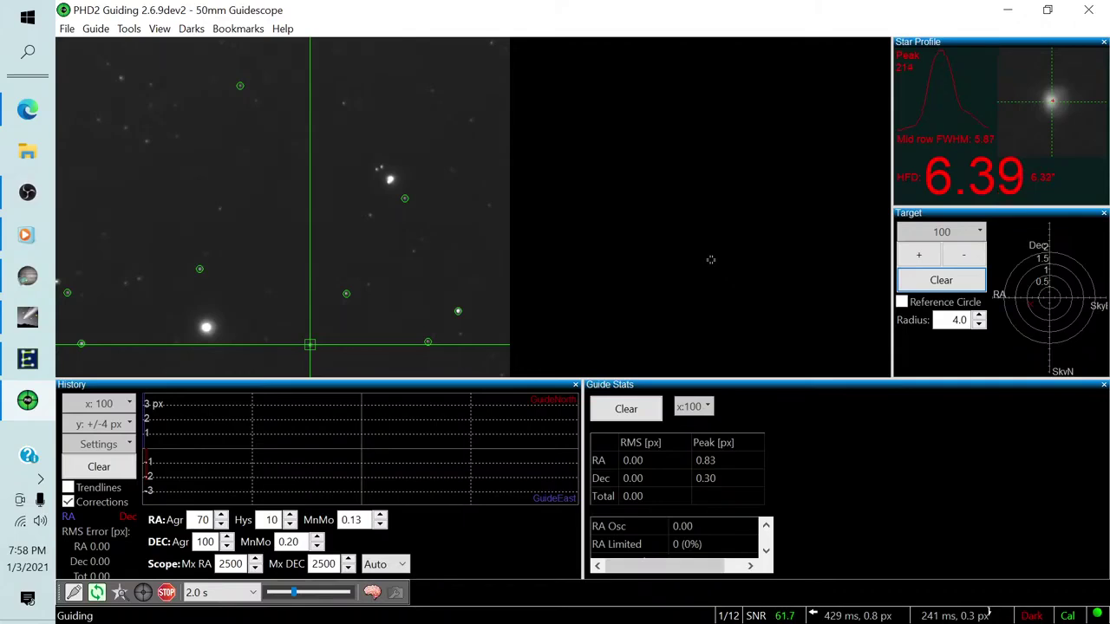
click(21, 278)
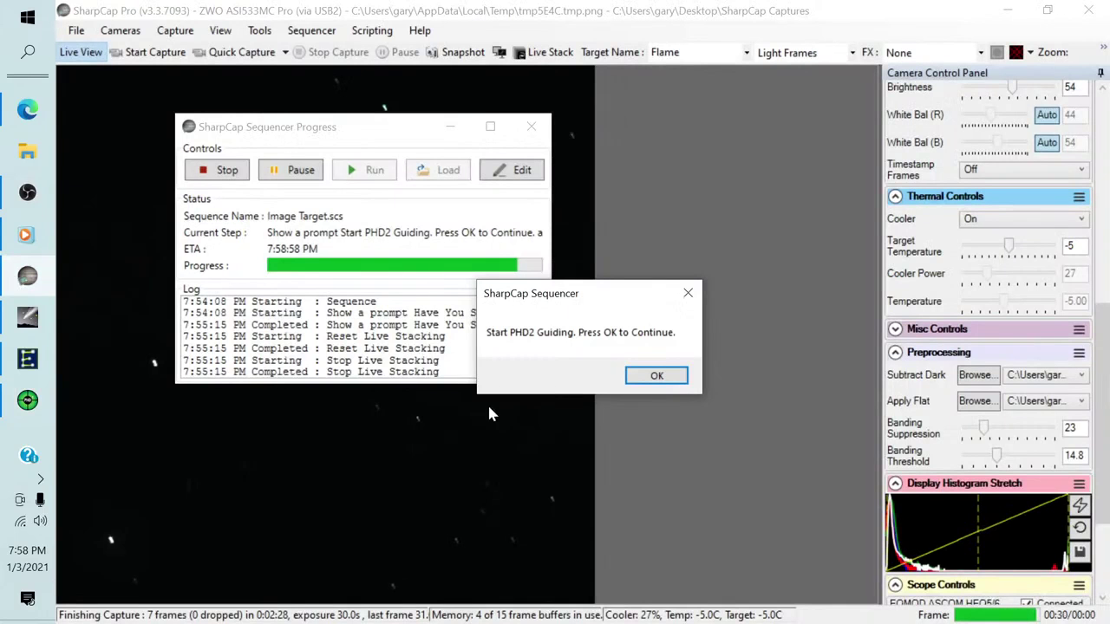
click(643, 375)
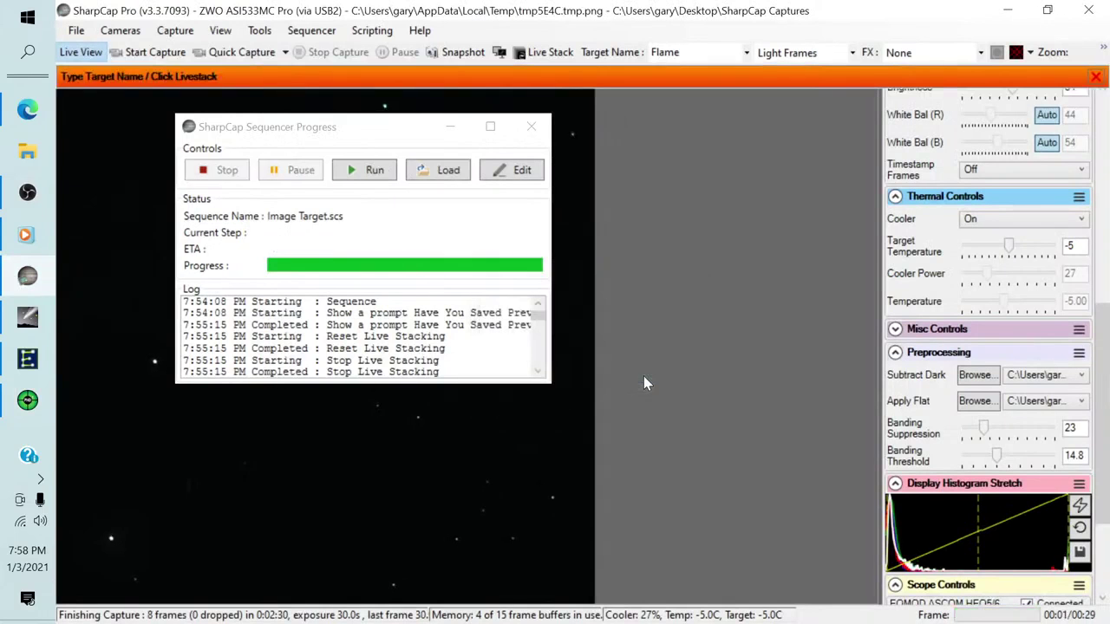
Set the target name to horeshead, closing the sequencer progress window, and start live stacking
double_click(727, 52)
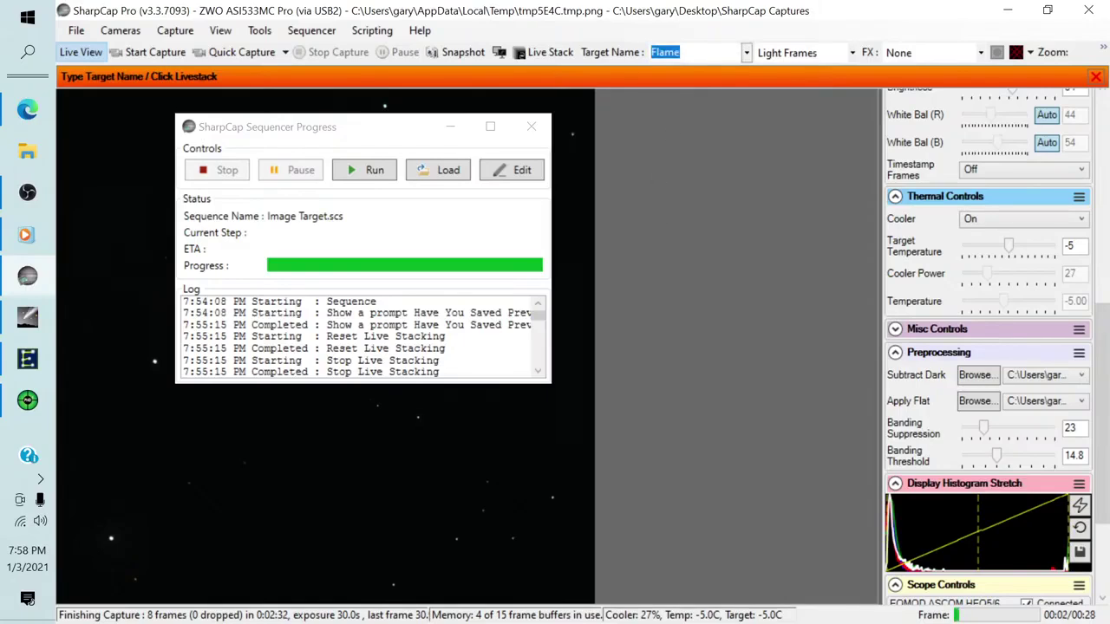
text(ho)
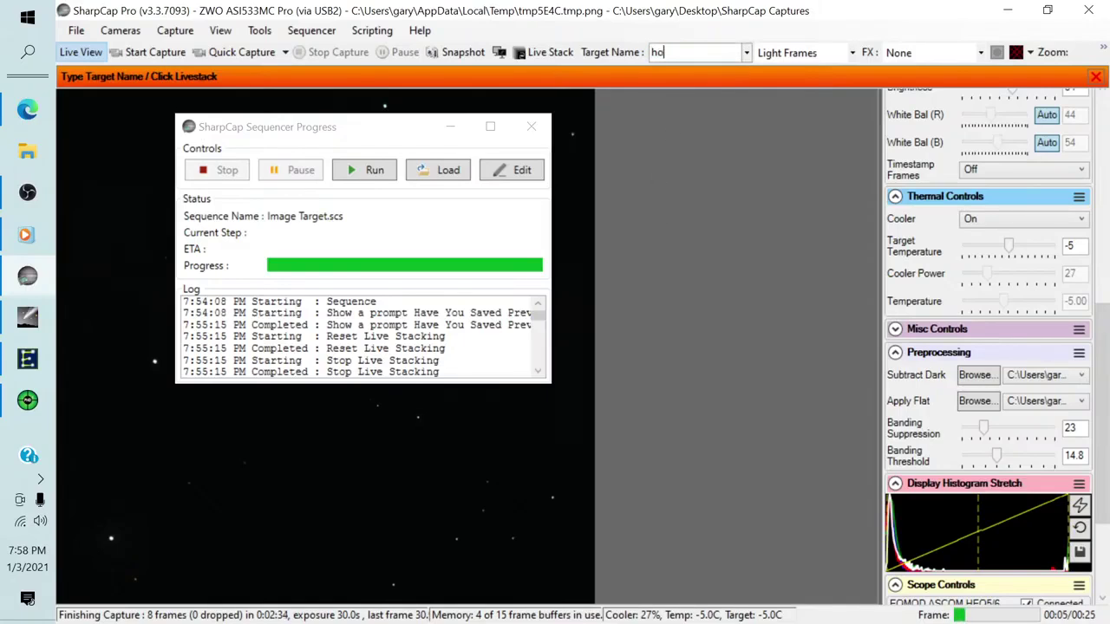
click(532, 129)
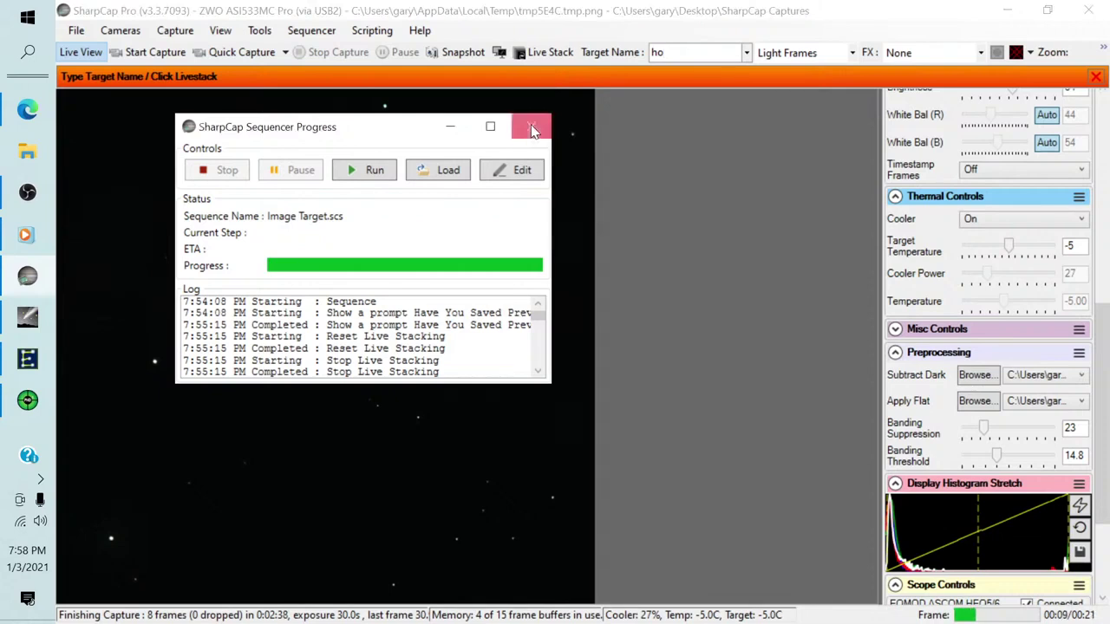
click(672, 60)
text(res)
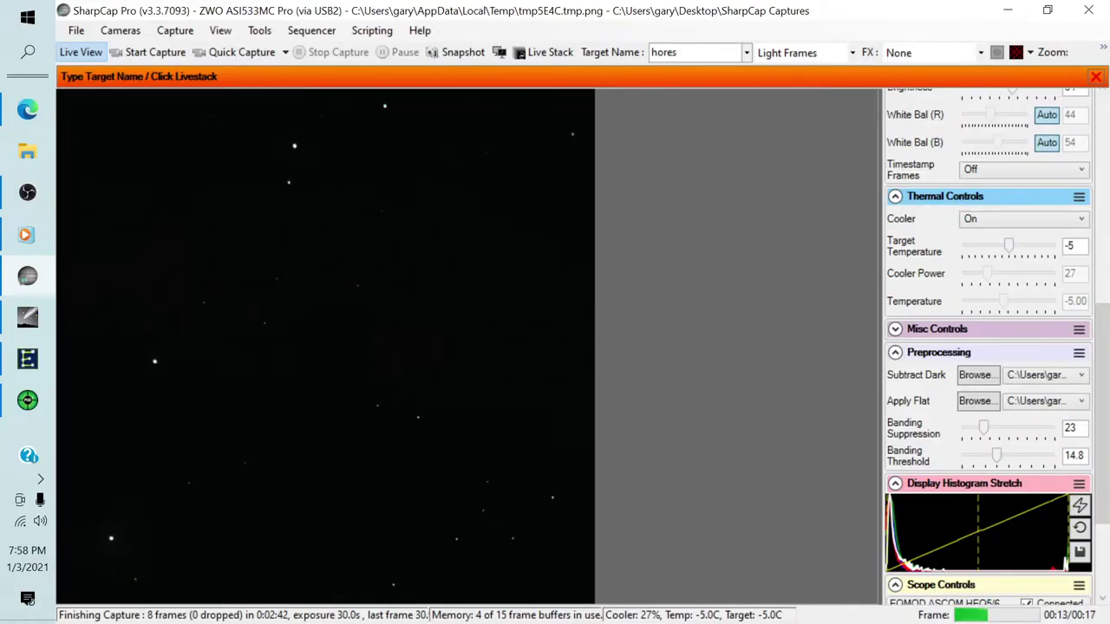
text(head)
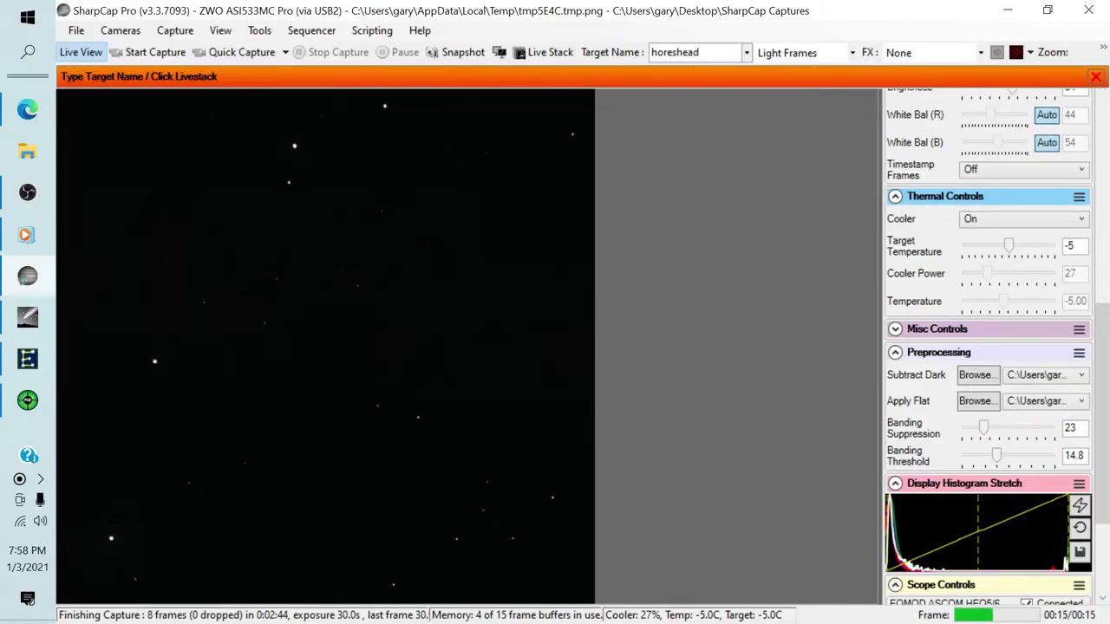
click(543, 54)
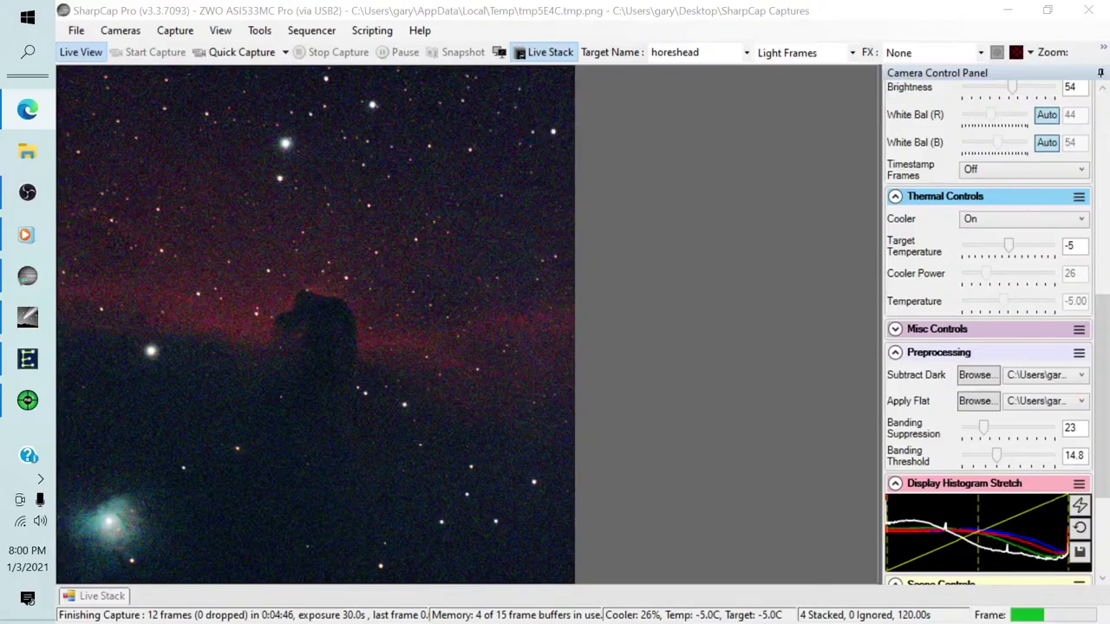
Reopen the Live Stack histogram and adjust the black level so that it sits on the histogram peak
click(102, 598)
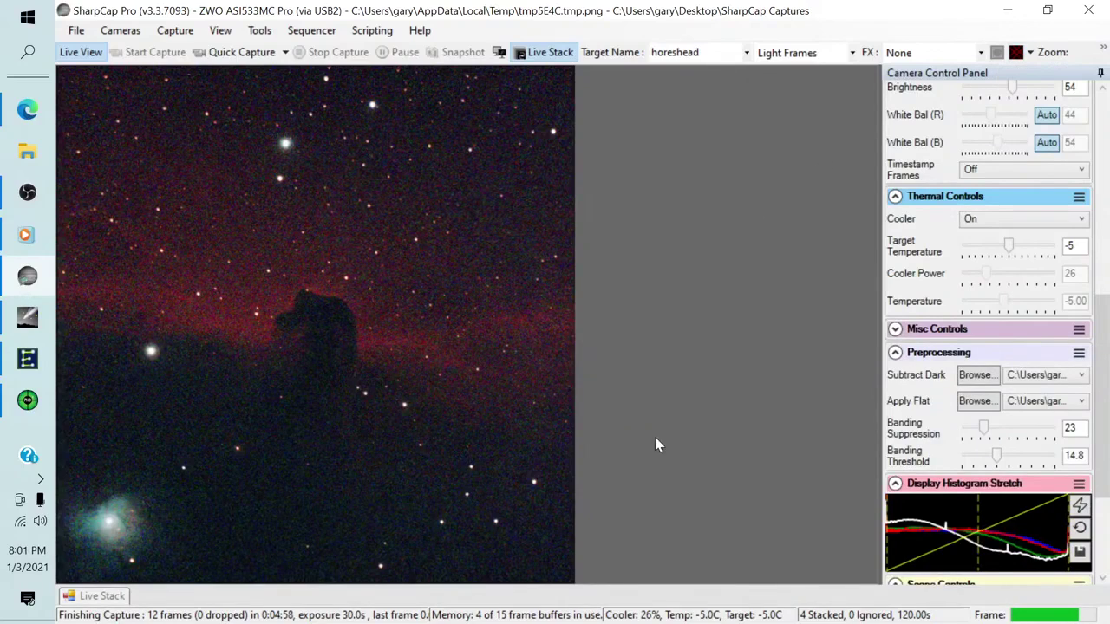
mouse_move(87, 596)
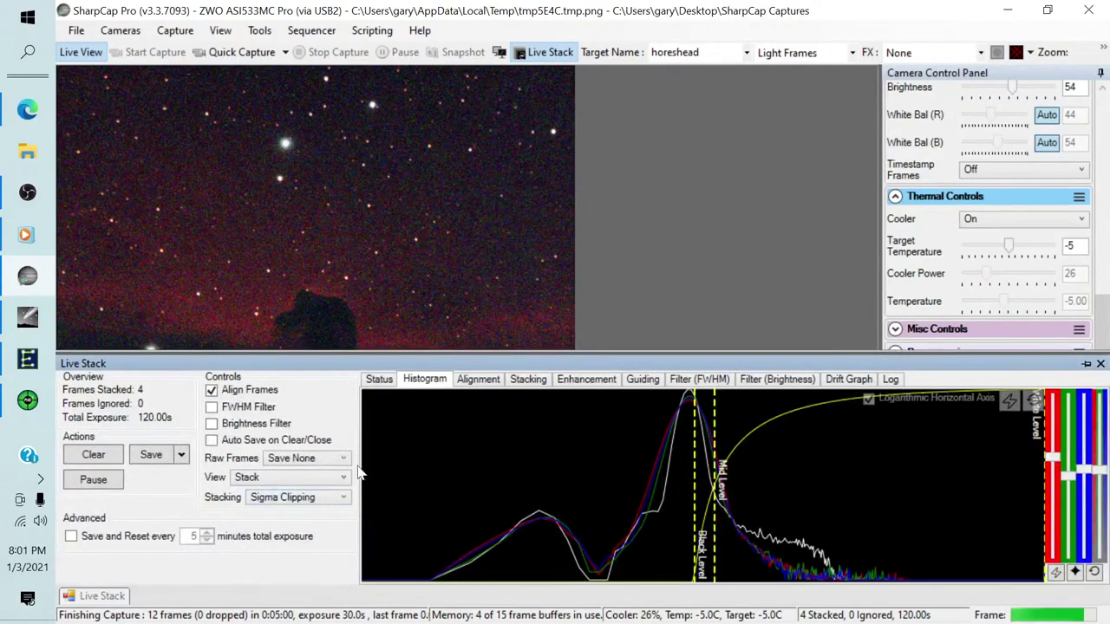
mouse_move(698, 433)
mouse_down()
mouse_move(683, 433)
mouse_move(713, 433)
mouse_up()
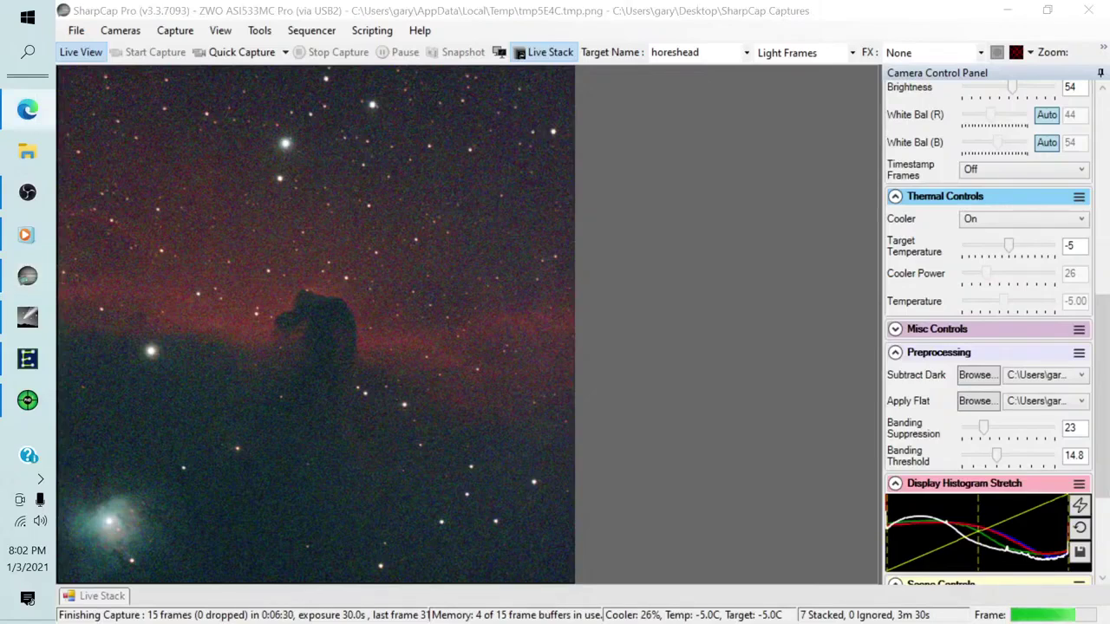
Save the live-stacked horeshead image as a PNG with its display stretch
click(28, 109)
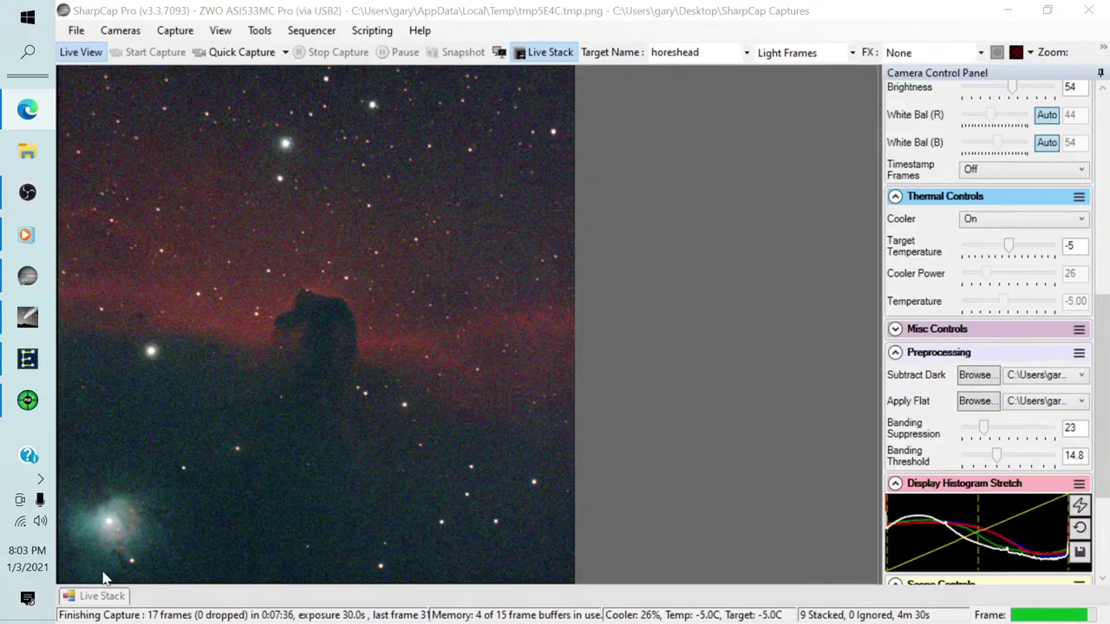
click(100, 598)
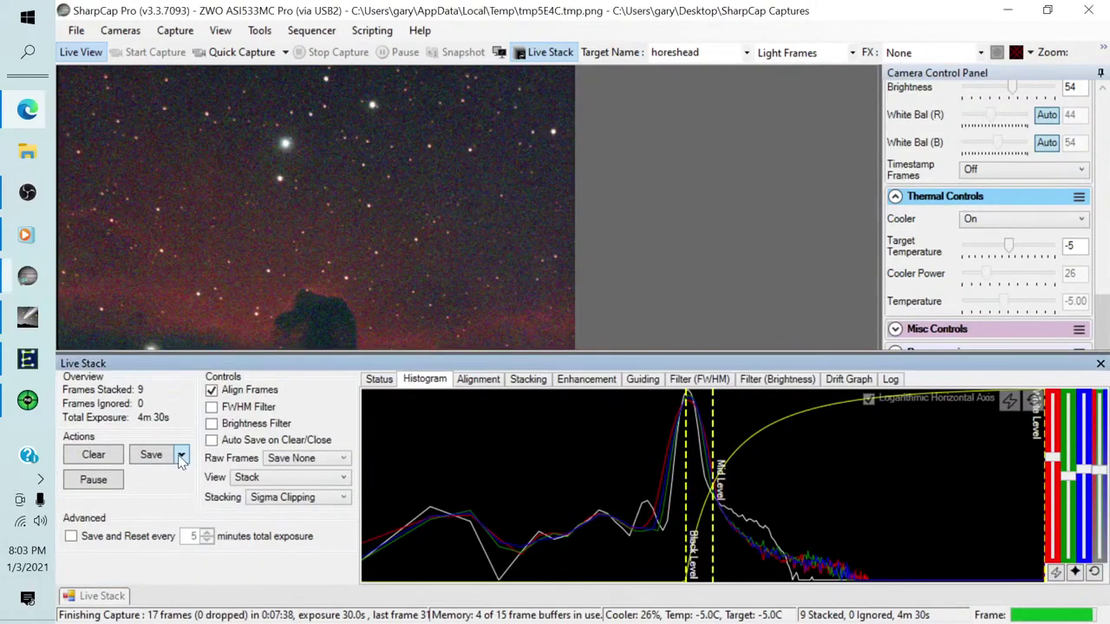
click(181, 454)
click(184, 526)
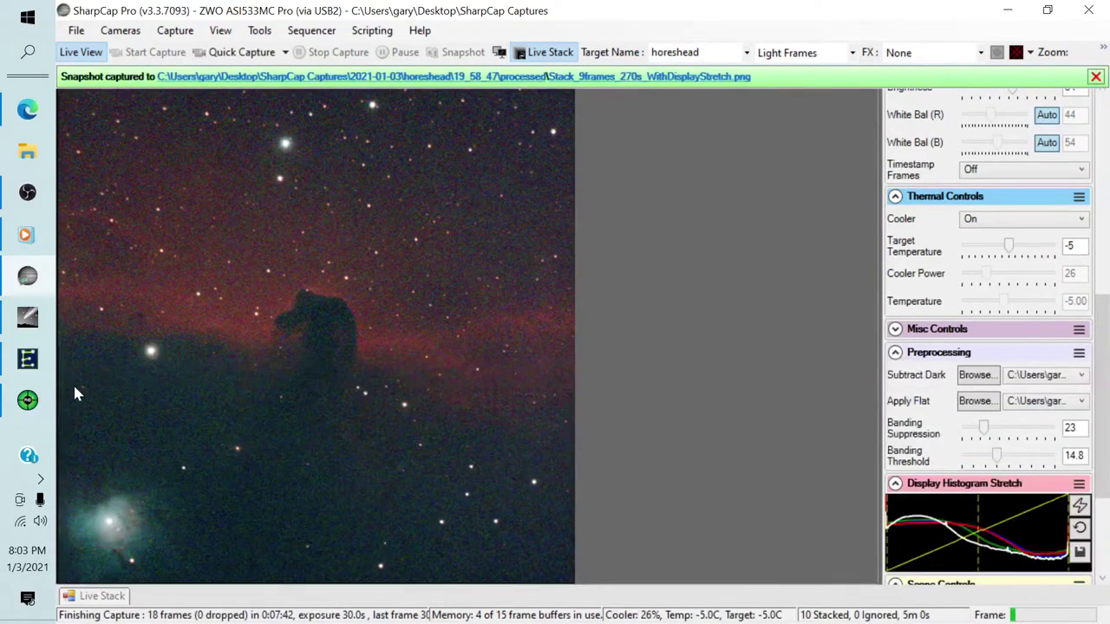
Run the recent Image Target.scs sequence and confirm that the previous image has been saved
click(306, 37)
mouse_move(335, 126)
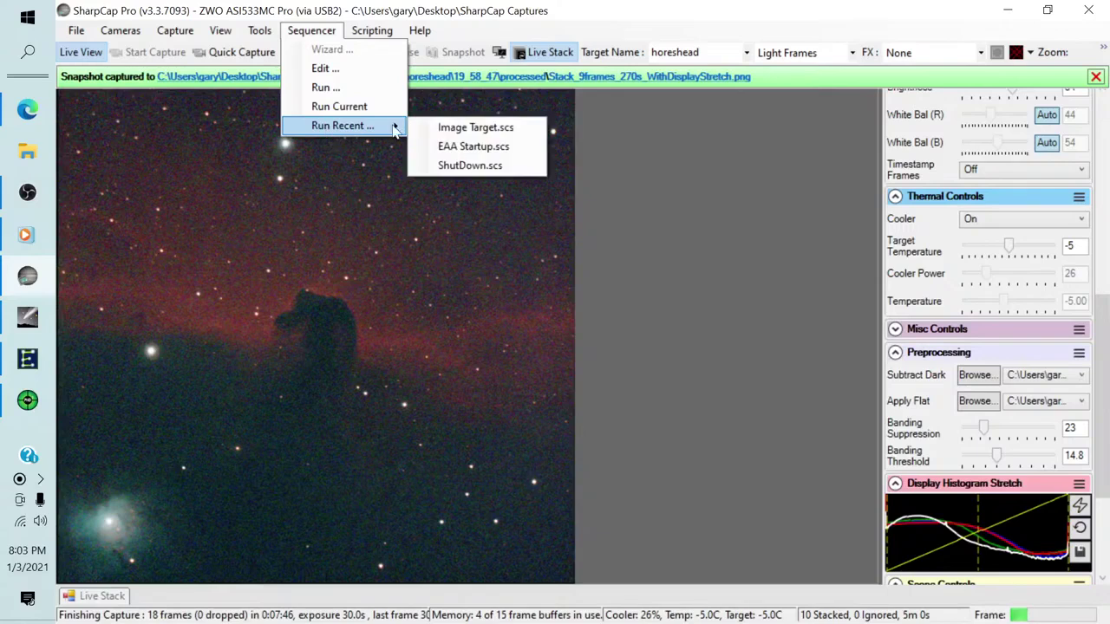
click(462, 128)
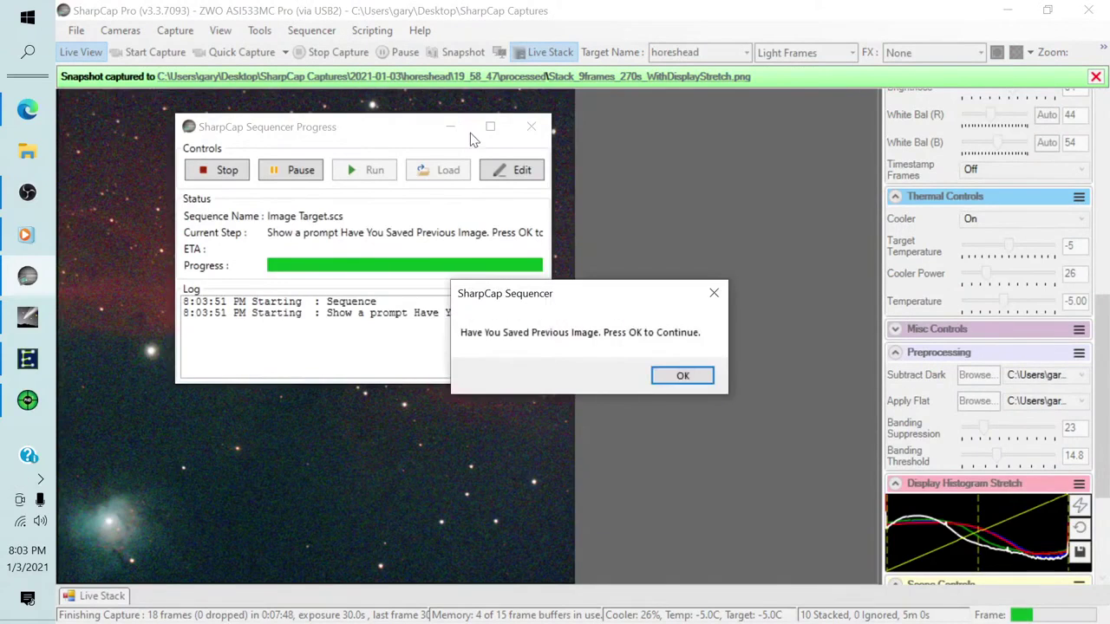
click(671, 379)
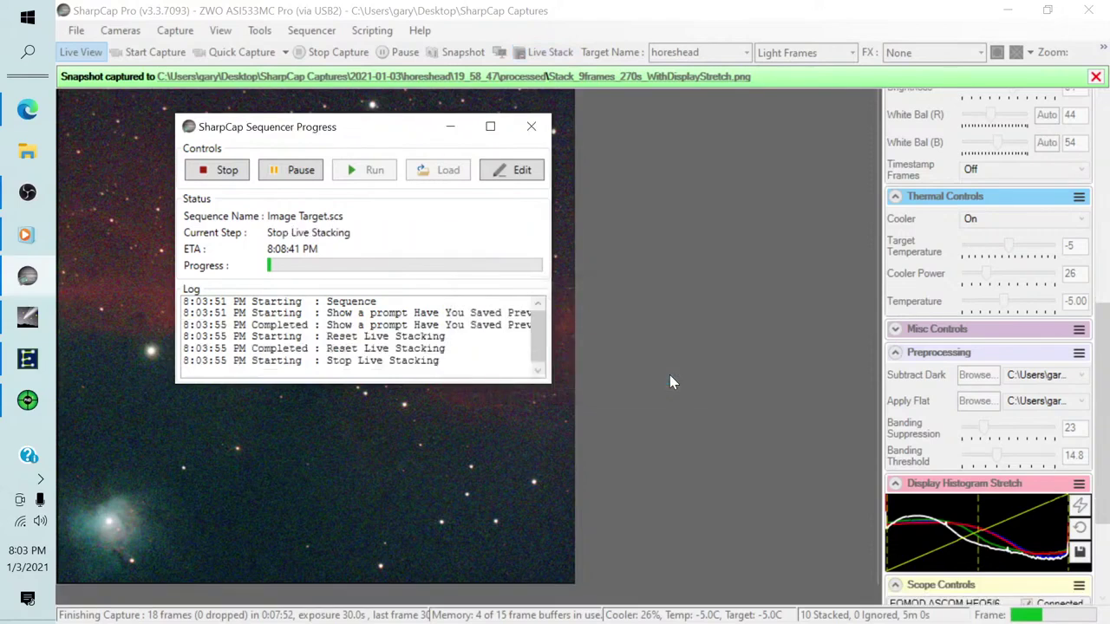
Switch to Cartes du Ciel and search the chart for ngc1788
click(27, 319)
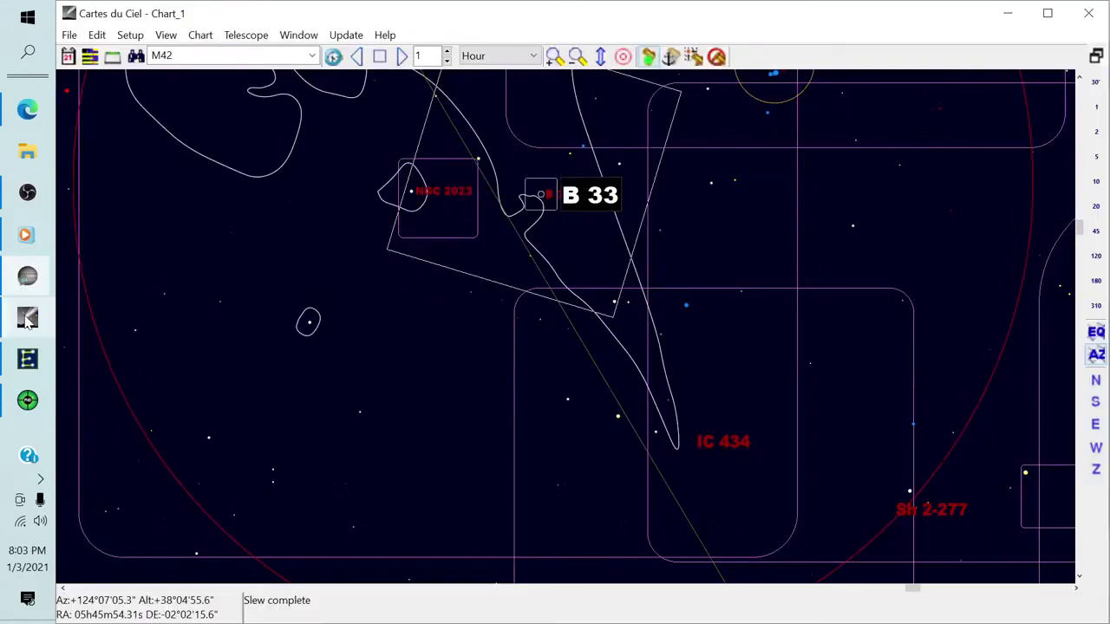
click(191, 55)
text(n)
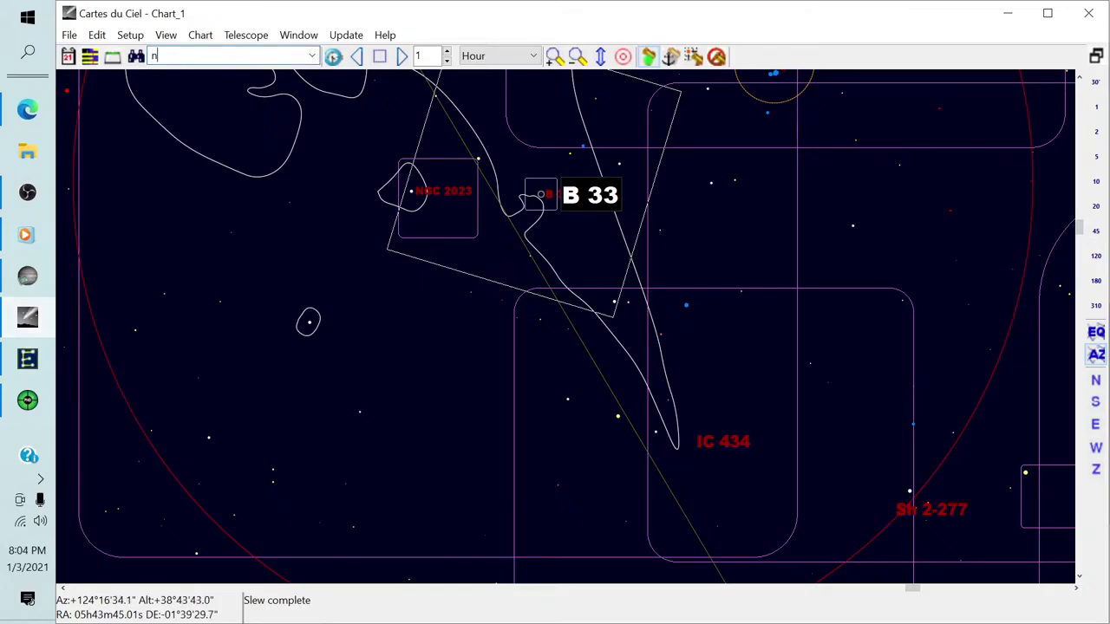
text(gc1788)
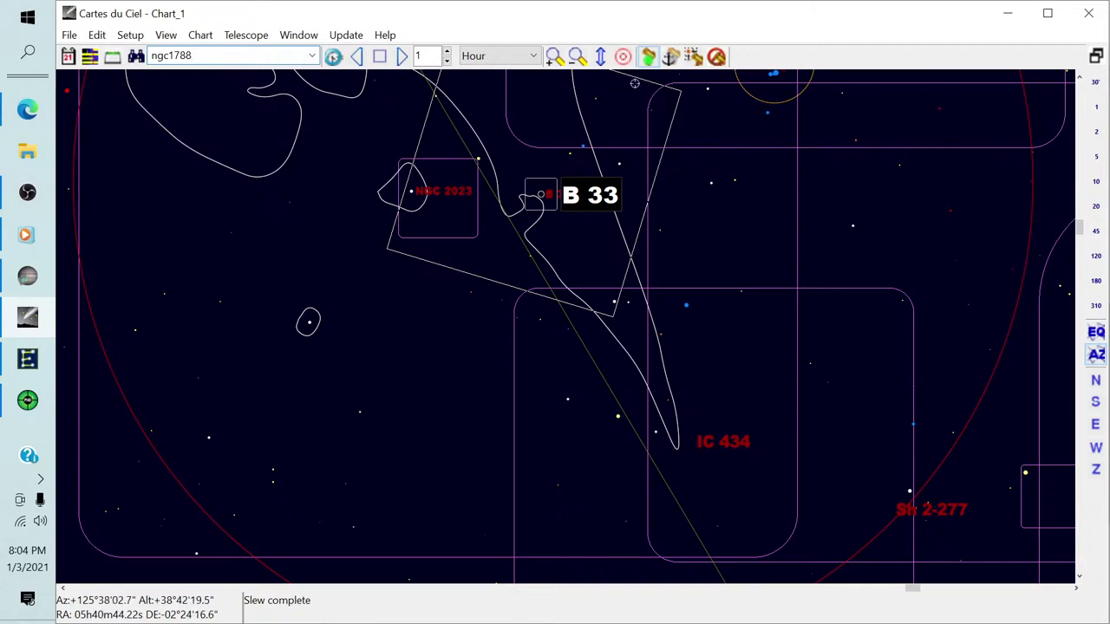
click(693, 57)
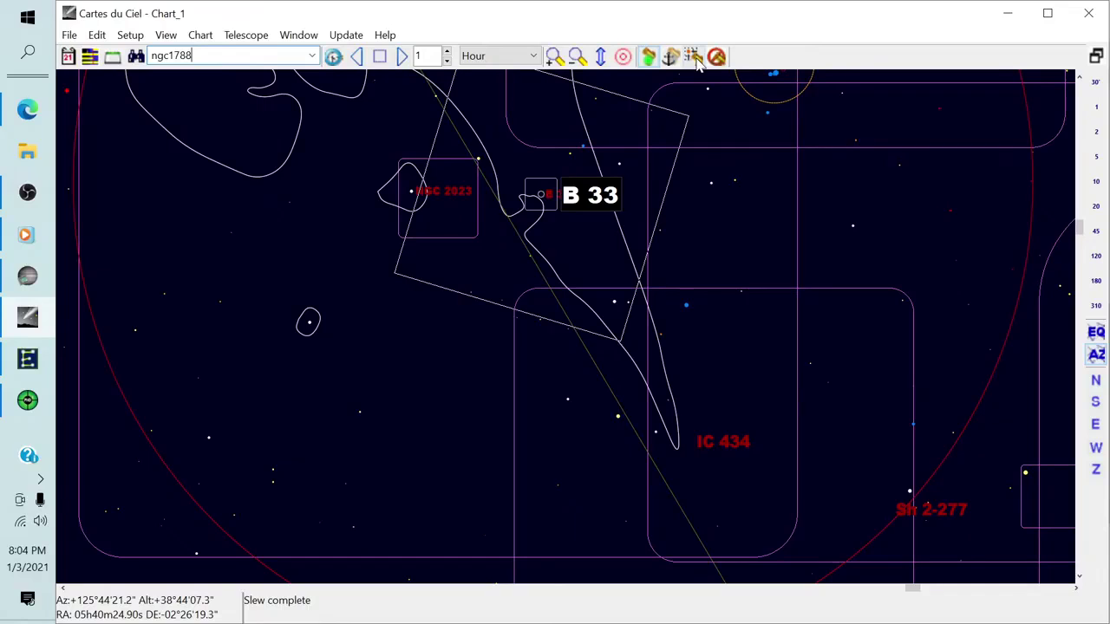
scroll(569, 186, down, 4)
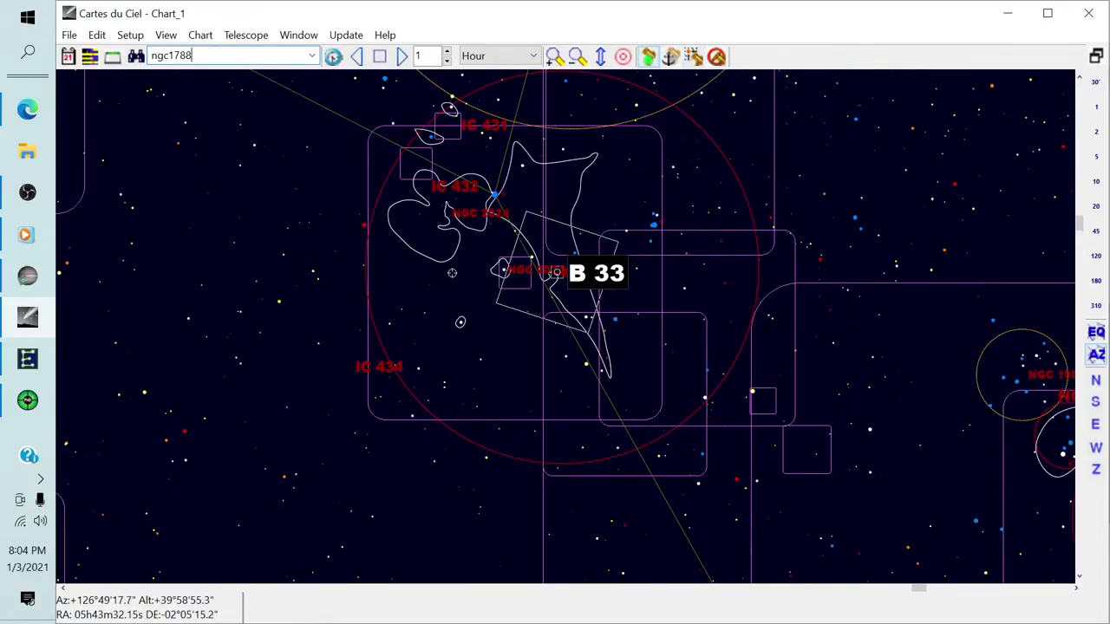
scroll(452, 272, up, 4)
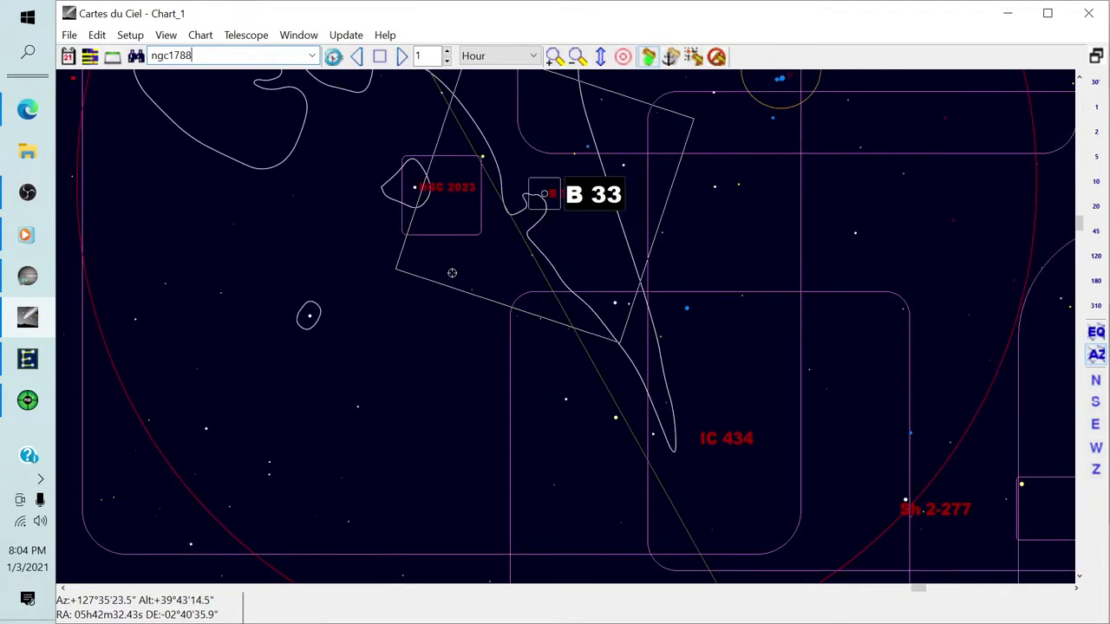
scroll(438, 260, up, 2)
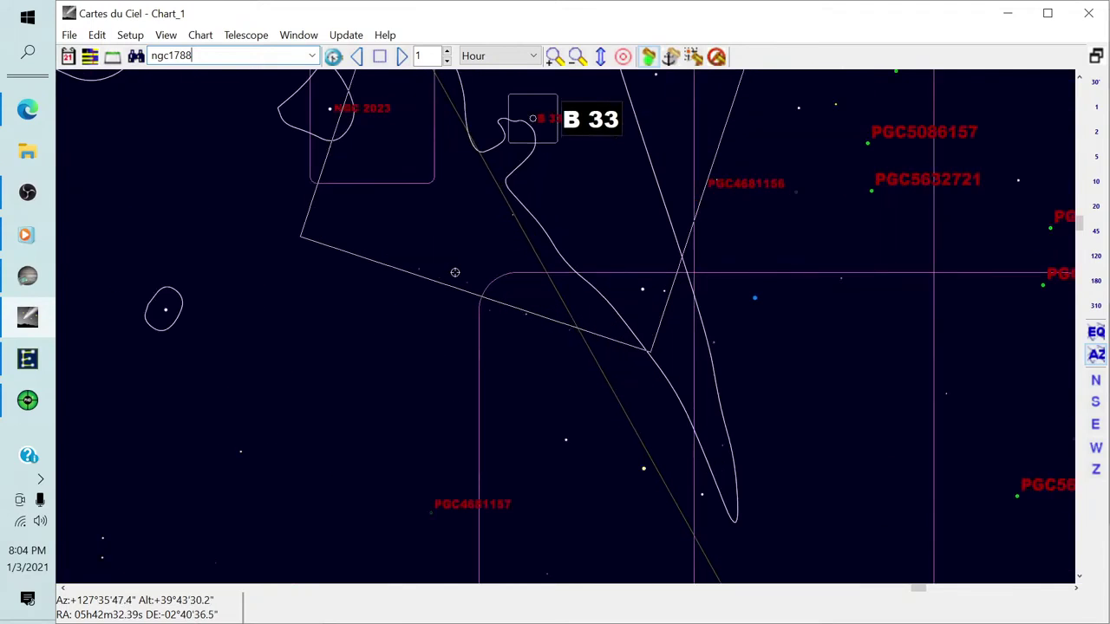
scroll(424, 251, down, 2)
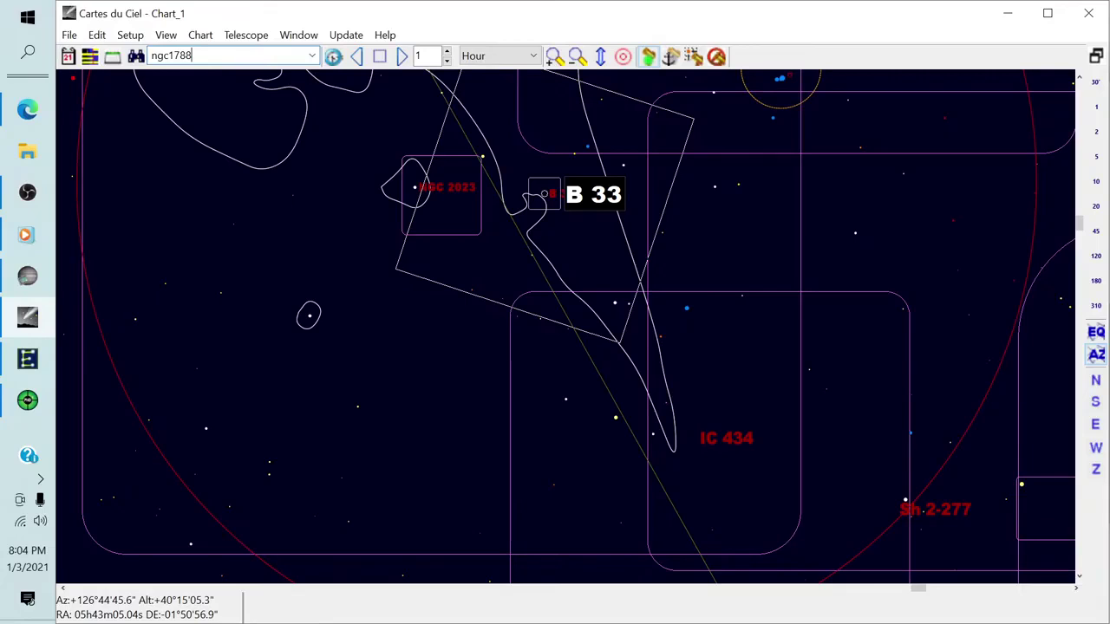
key(Return)
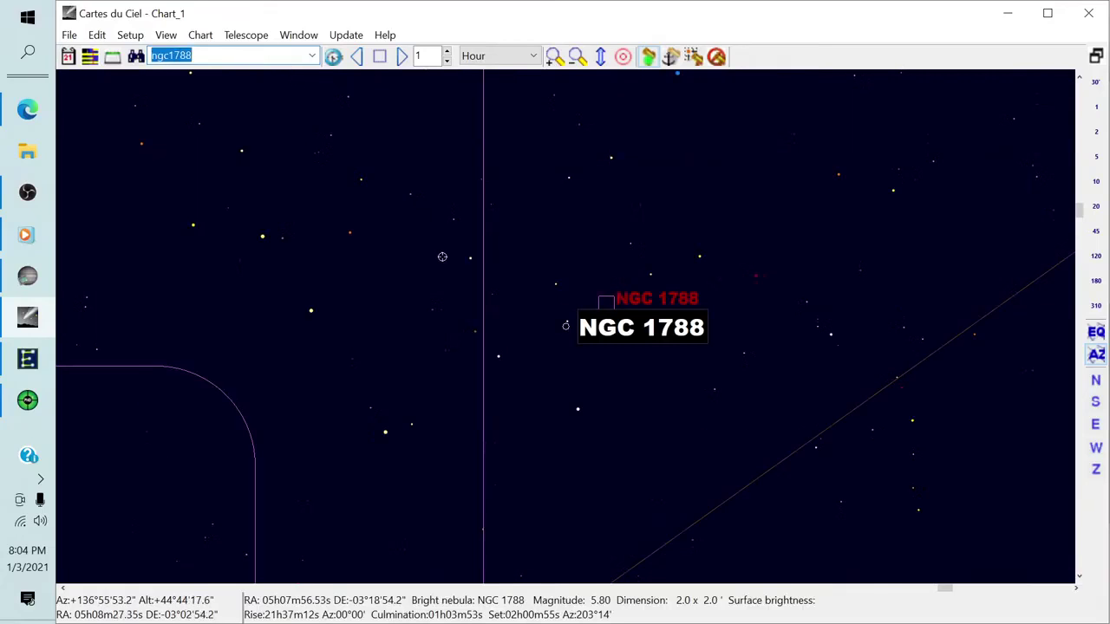
Slew the mount to NGC 1788, then return to SharpCap and confirm the move to the target
click(694, 59)
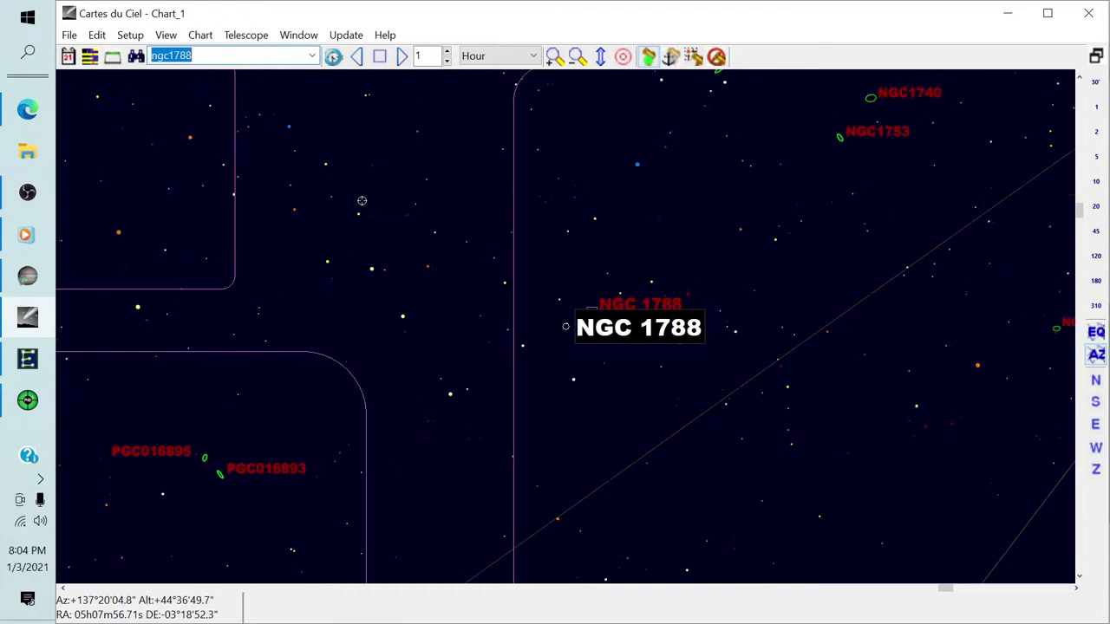
scroll(361, 200, down, 2)
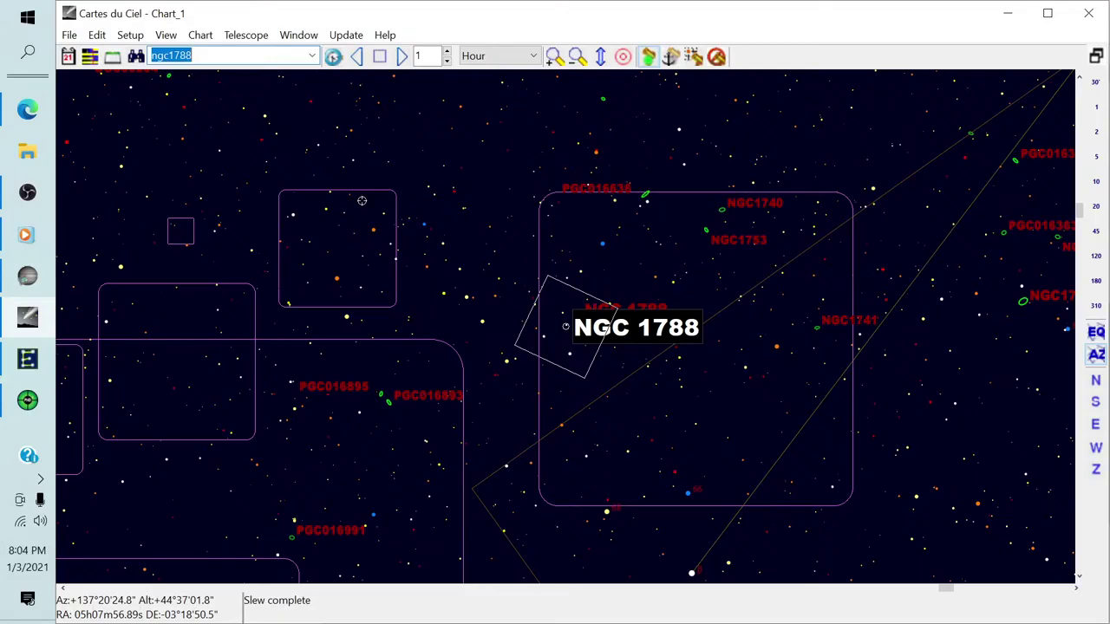
click(28, 276)
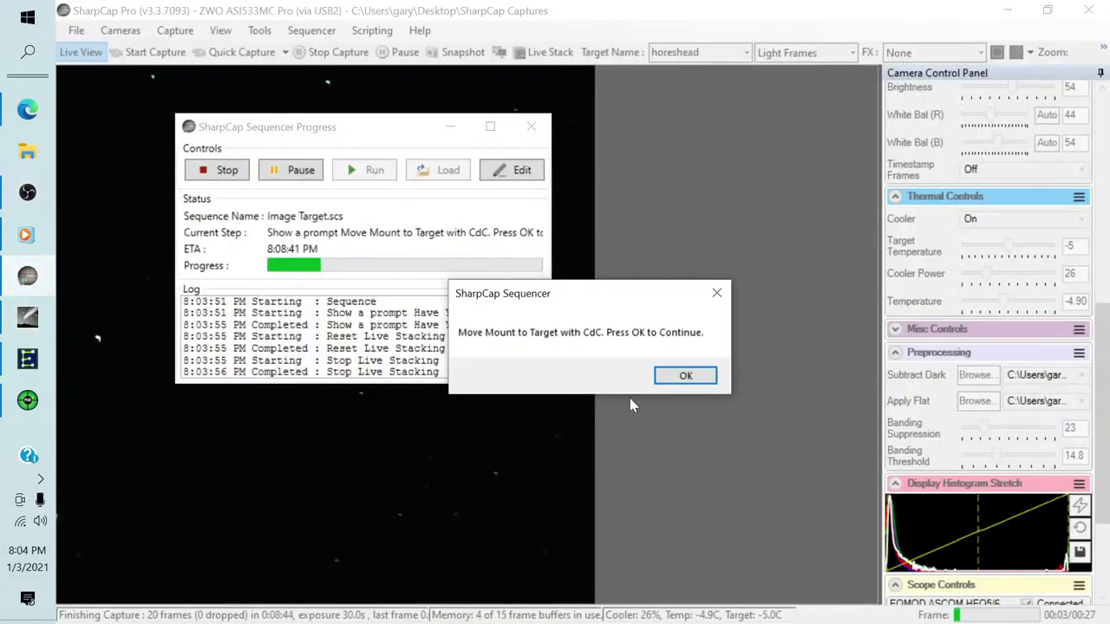
click(663, 376)
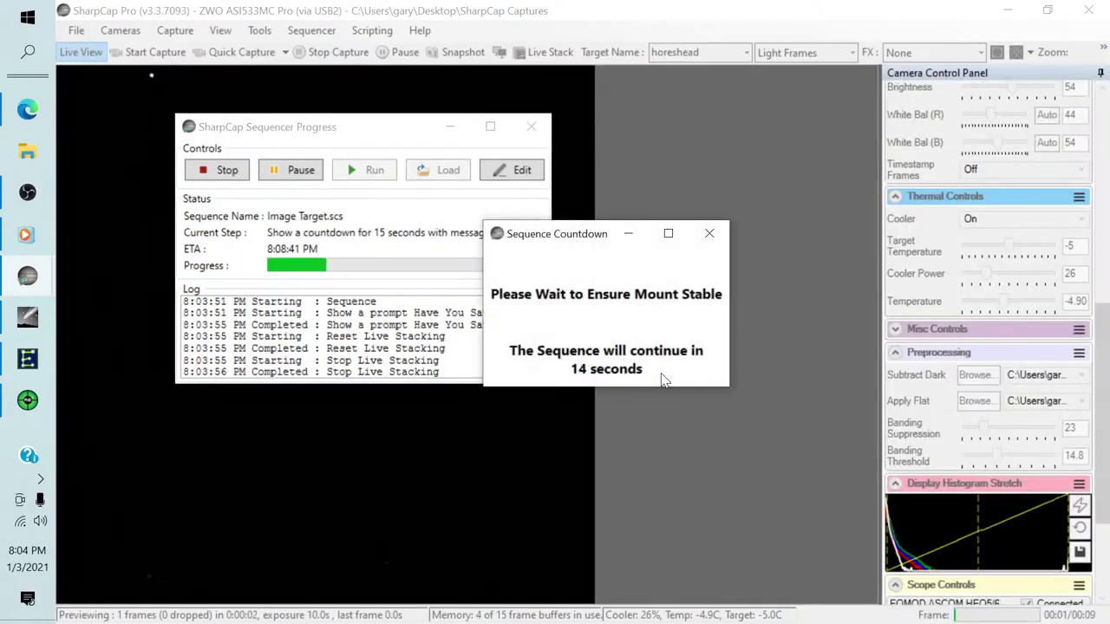
Switch to PHD2, stop guiding, and return to SharpCap while the sequence plate solves and re-centres the target
click(28, 400)
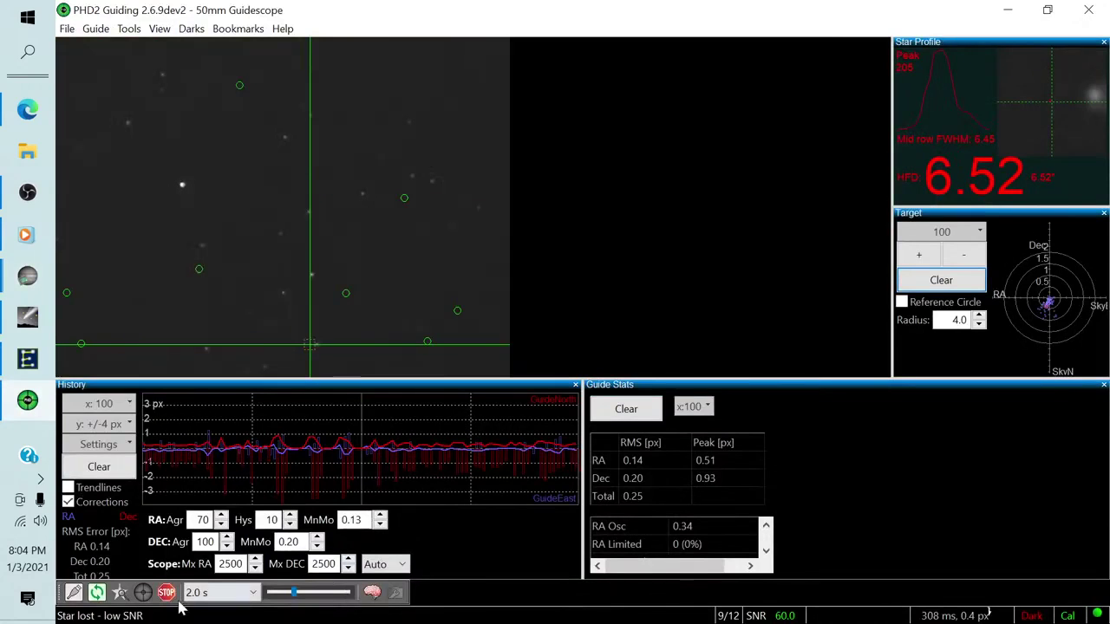
click(167, 592)
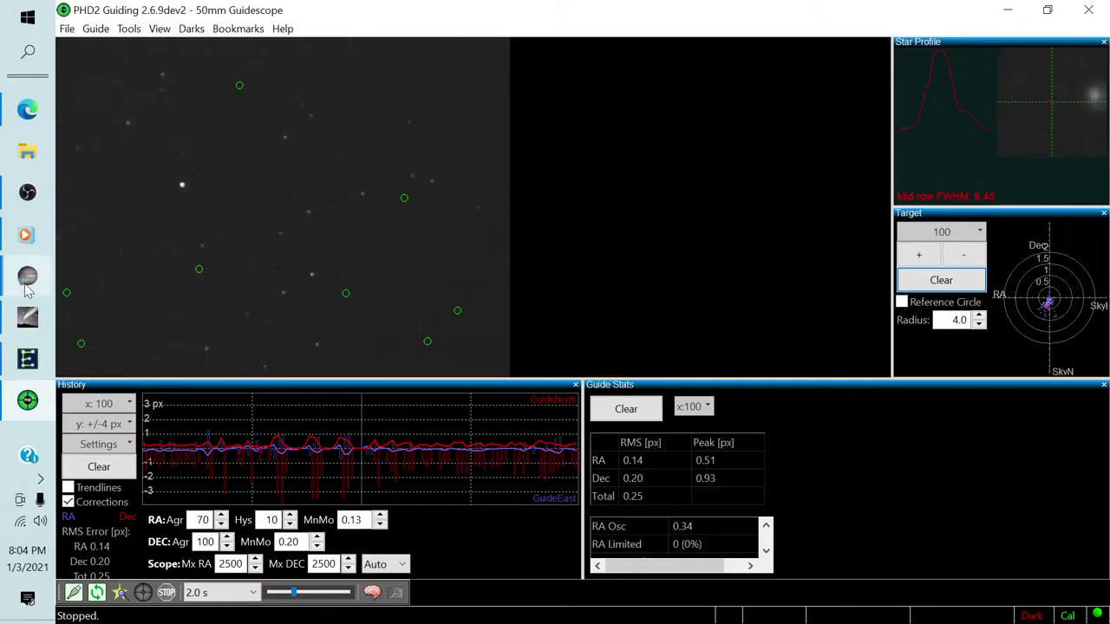
mouse_move(28, 276)
click(165, 344)
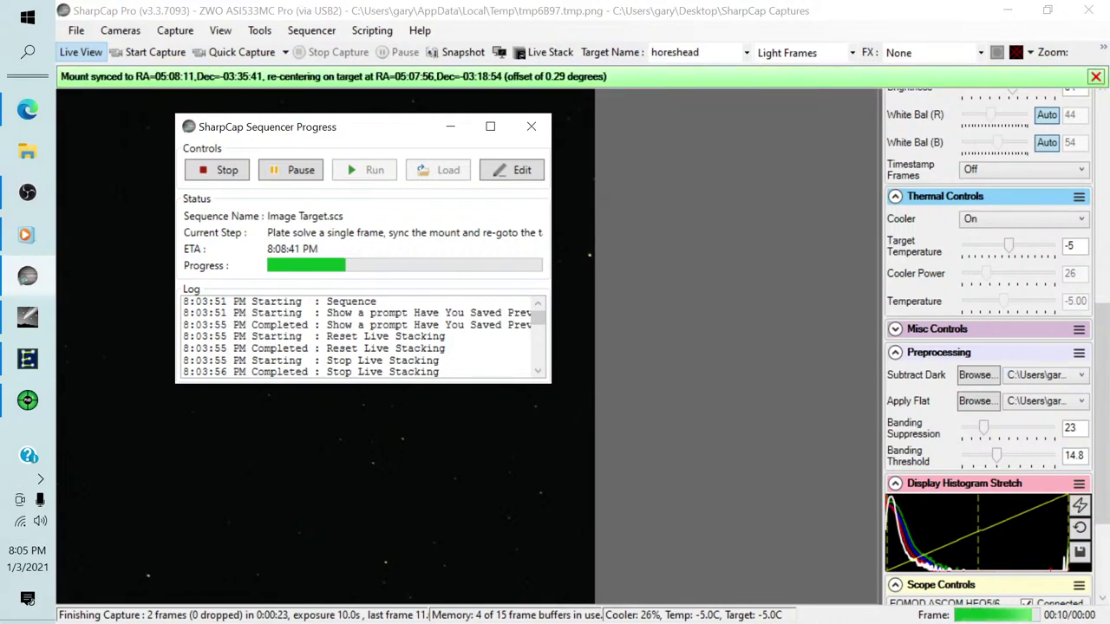
key(alt+Tab)
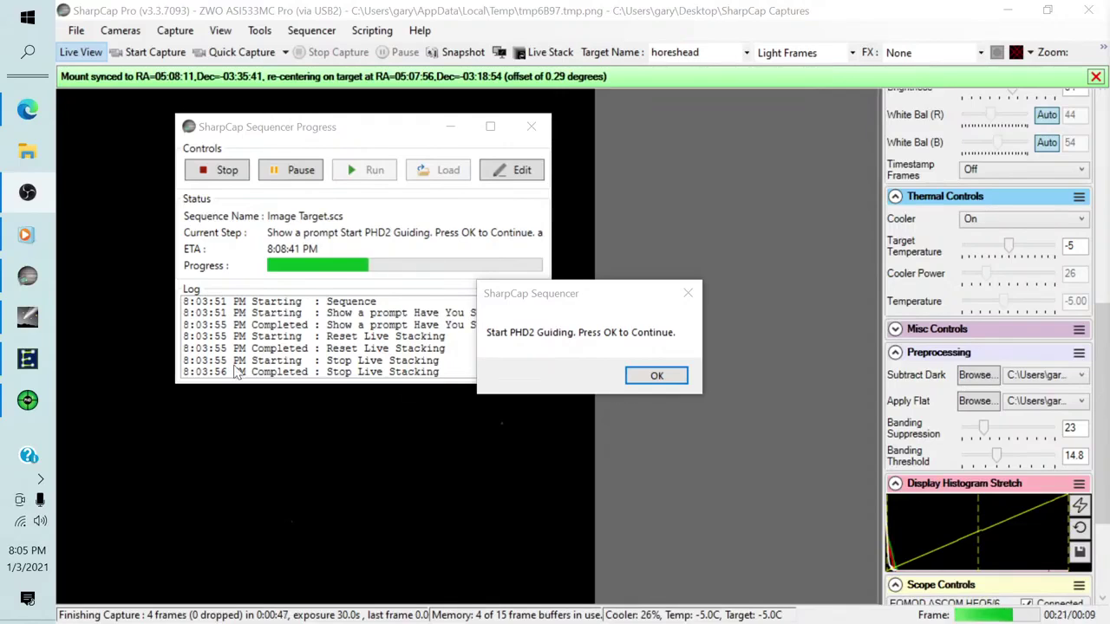
Switch to PHD2, loop guide exposures, auto-select a guide star and start guiding
click(33, 401)
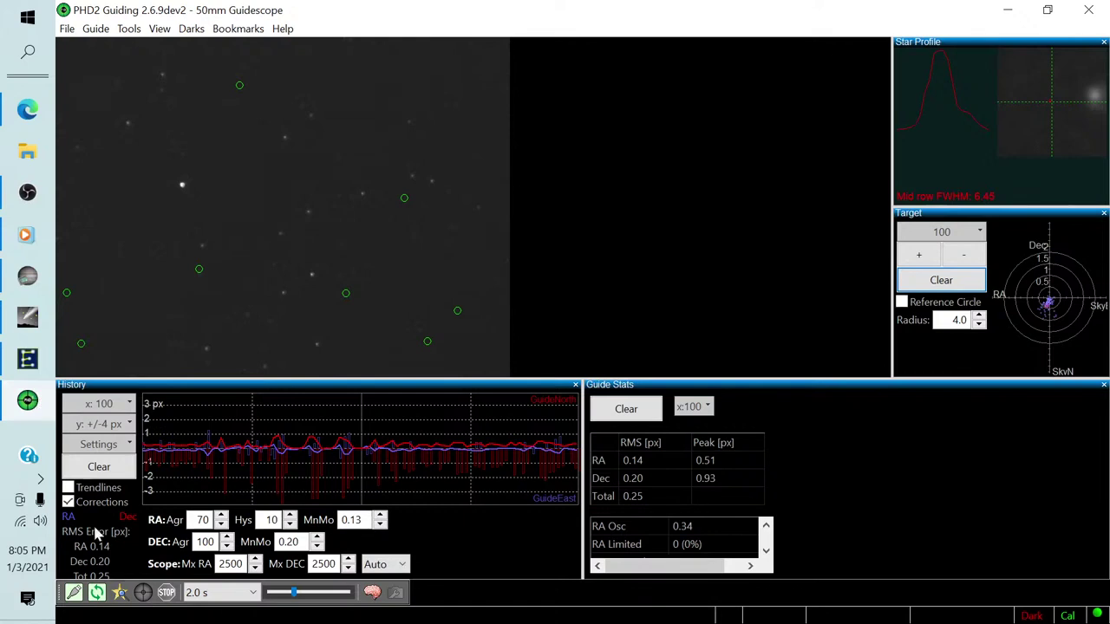
click(97, 594)
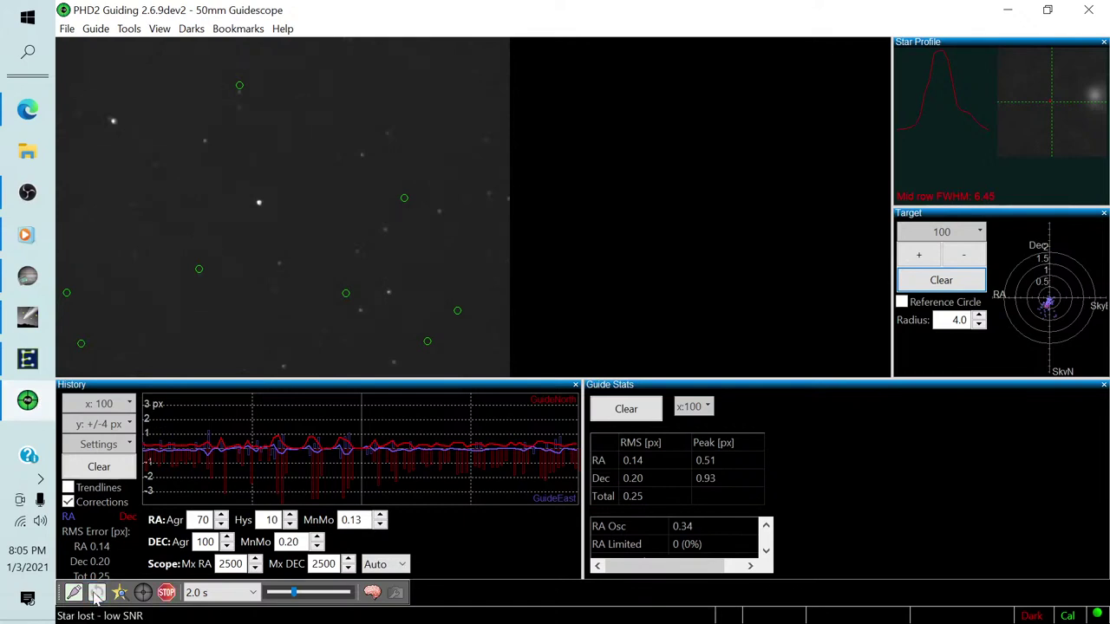
click(121, 593)
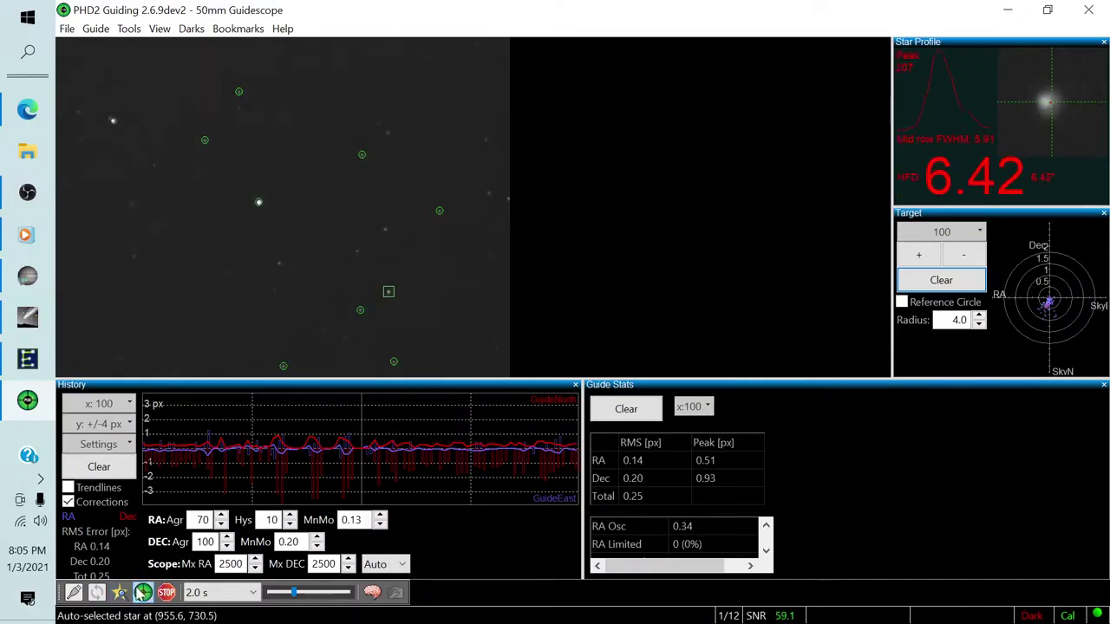
click(143, 593)
Clear the guiding history, guide stats and target plot, then return to SharpCap and confirm that PHD2 guiding is started
click(98, 468)
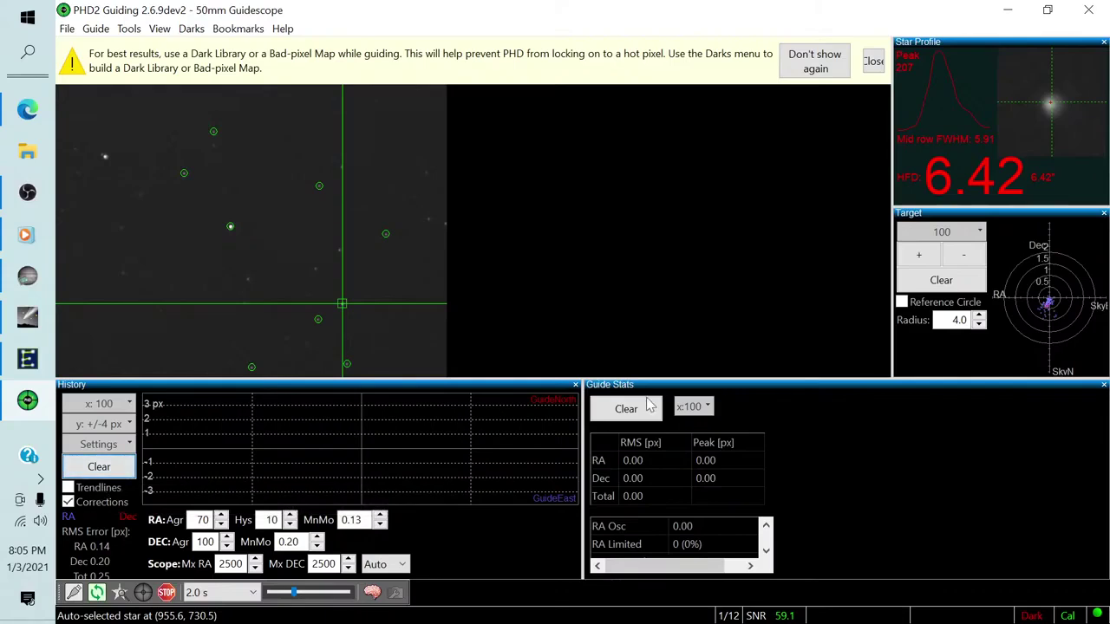
click(626, 408)
click(939, 283)
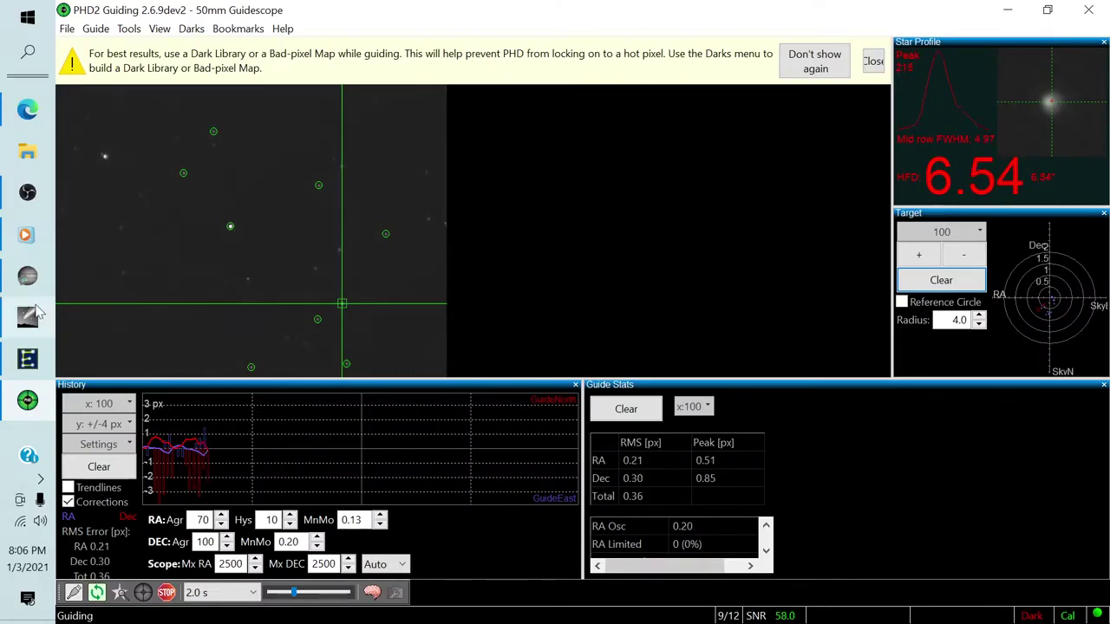
click(27, 276)
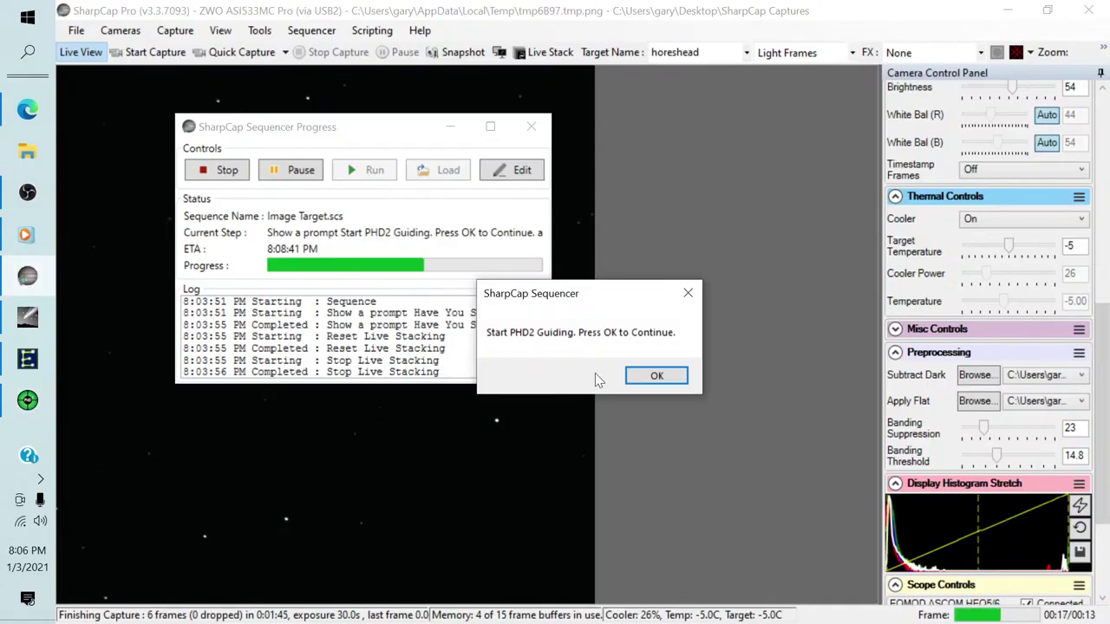
click(652, 378)
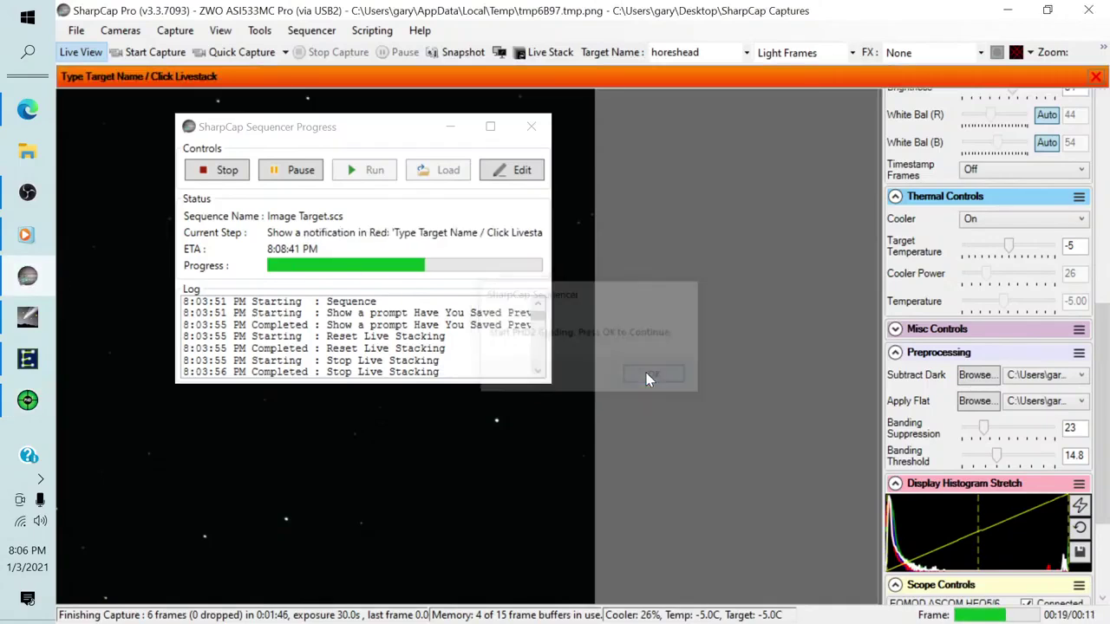
Close the sequencer progress window, set the target name to ngc1788 and start live stacking
click(532, 126)
double_click(656, 54)
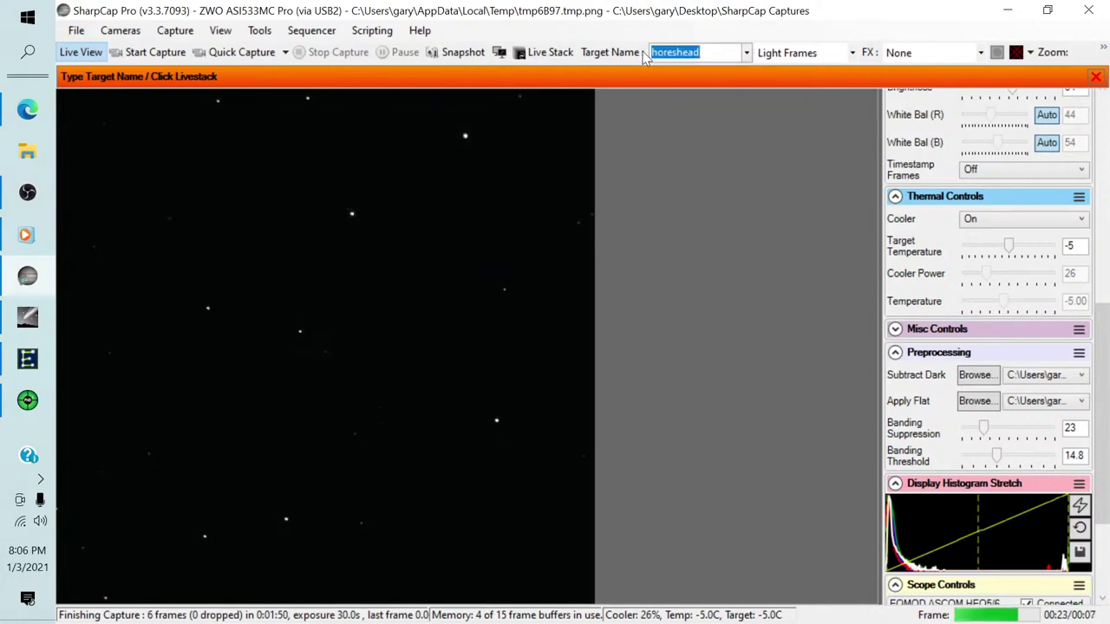
text(ng)
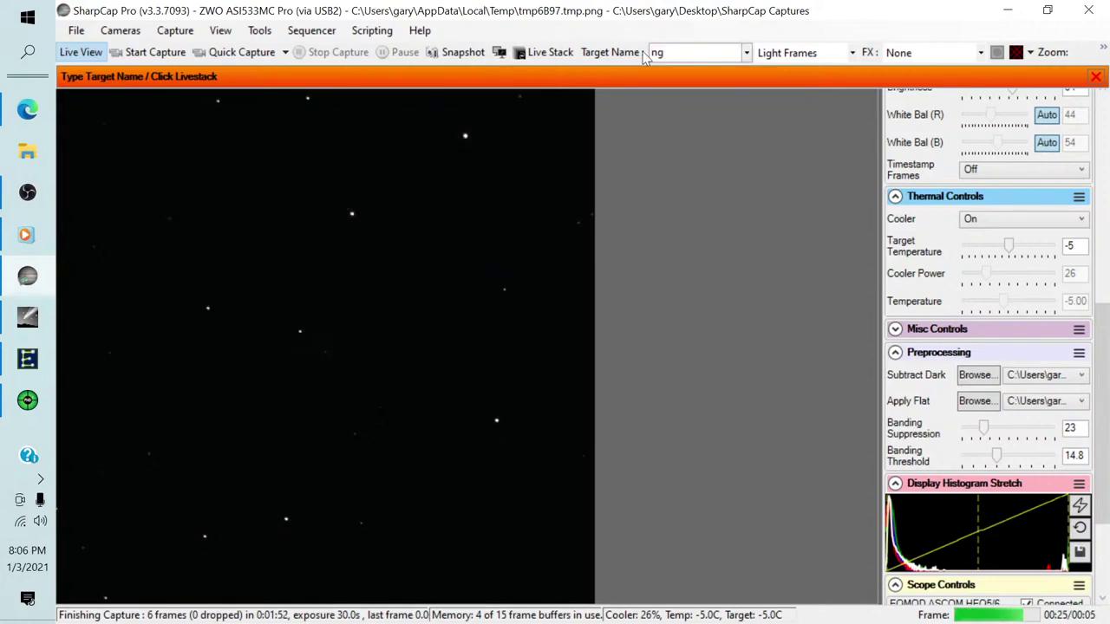
text(c1788)
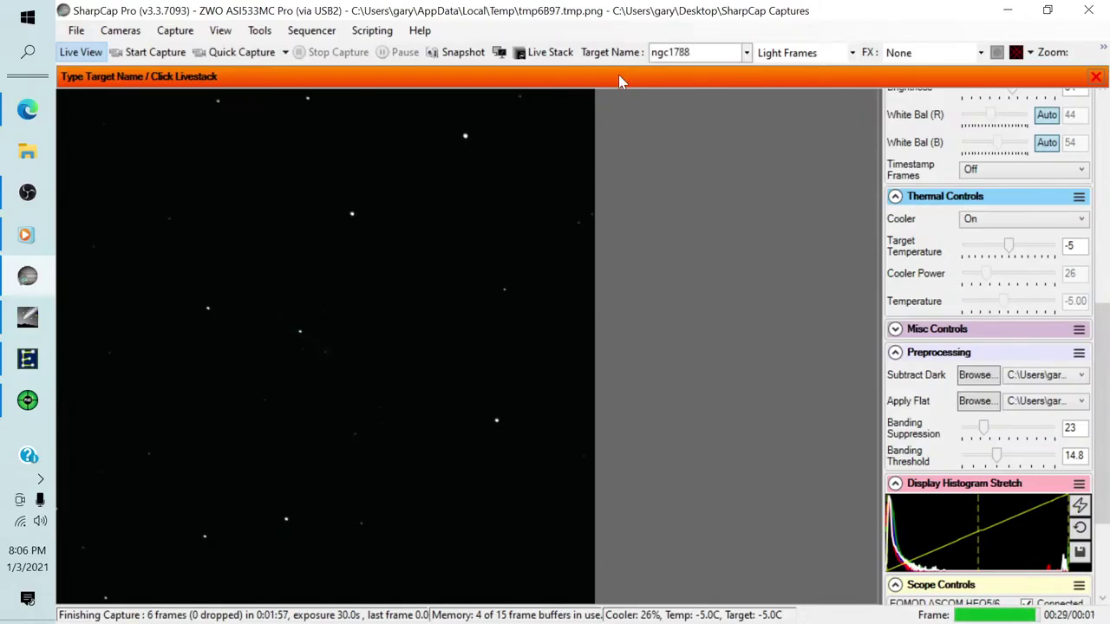
click(536, 52)
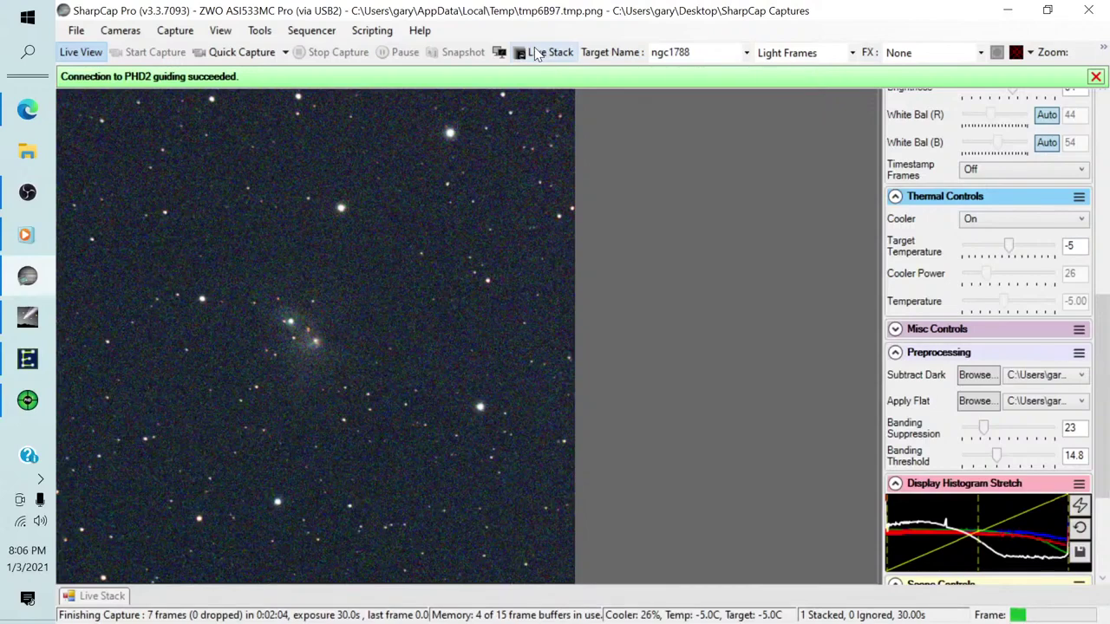
click(539, 52)
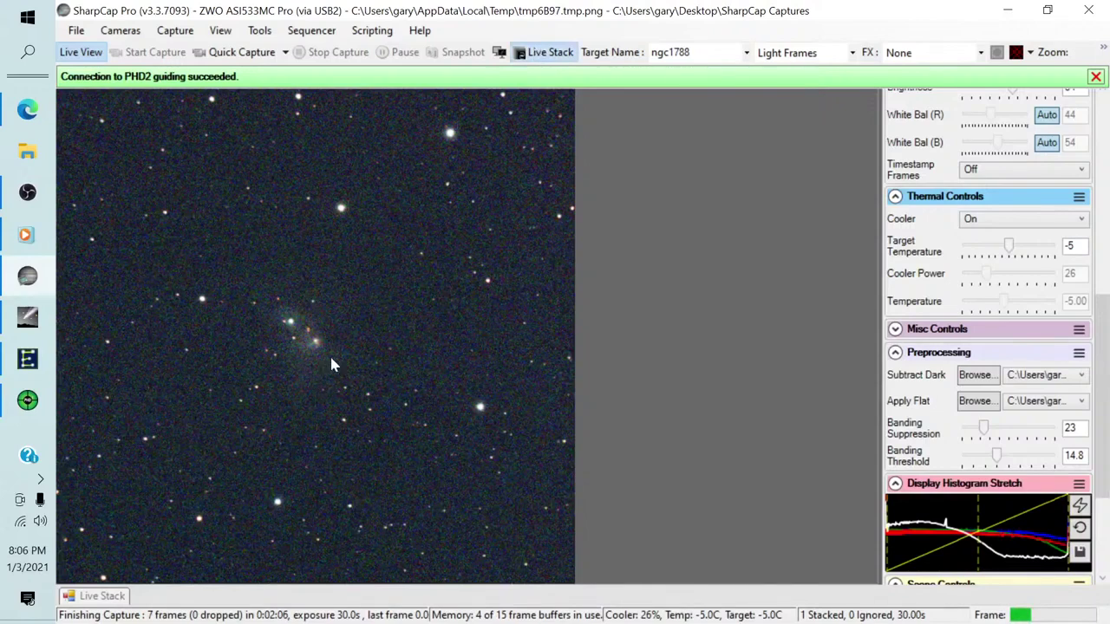
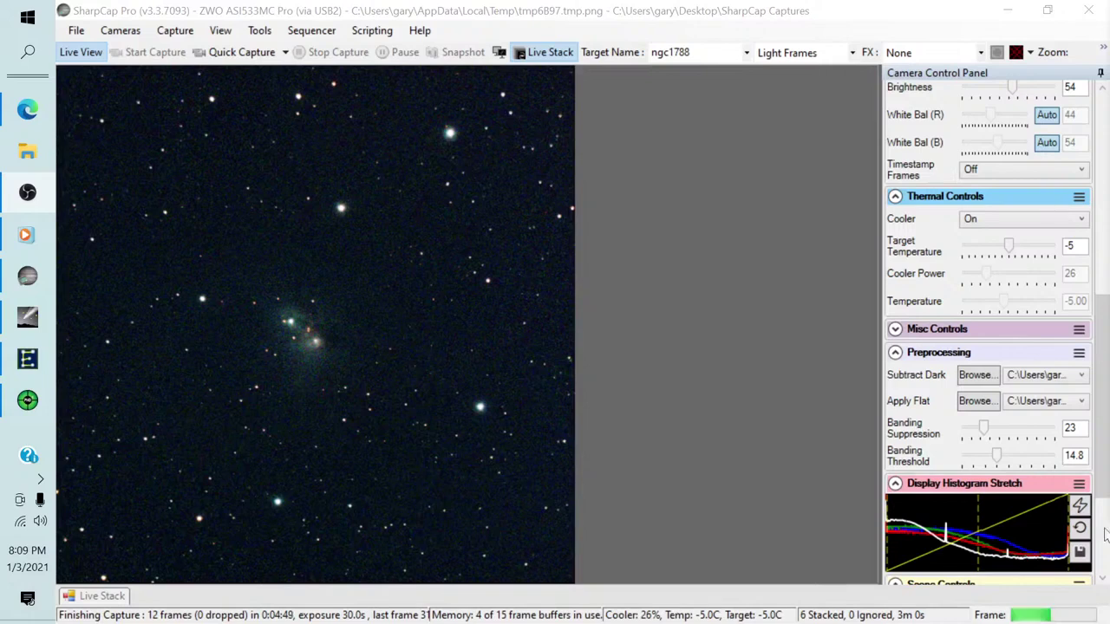
Open the Live Stack histogram, move the black level onto the histogram peak and auto-adjust the colour balance
click(126, 595)
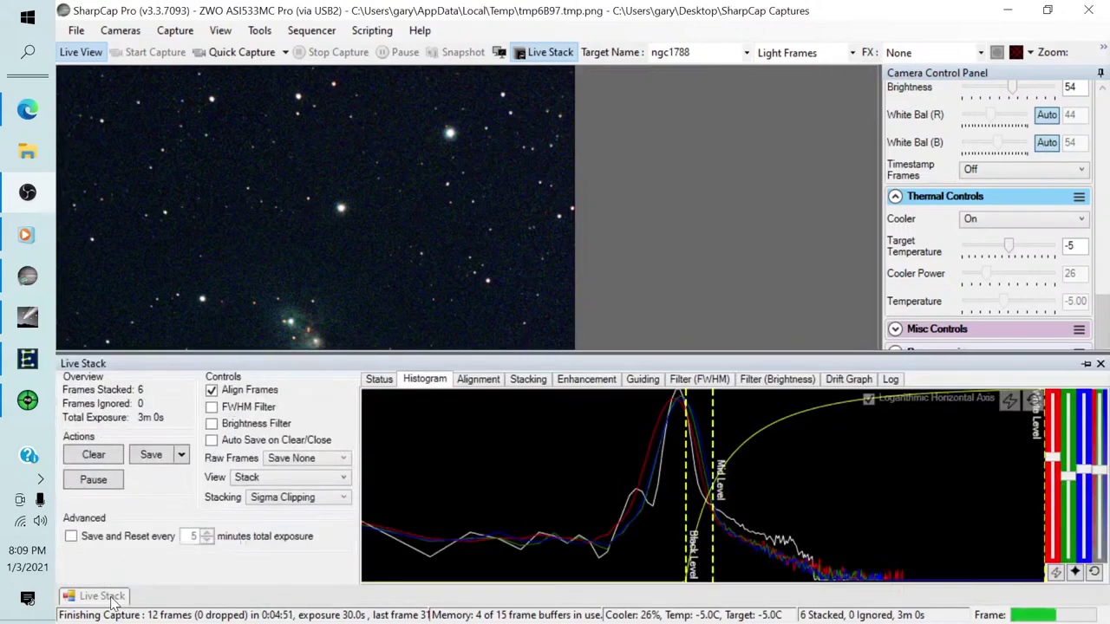
drag(686, 427, 675, 427)
click(1055, 572)
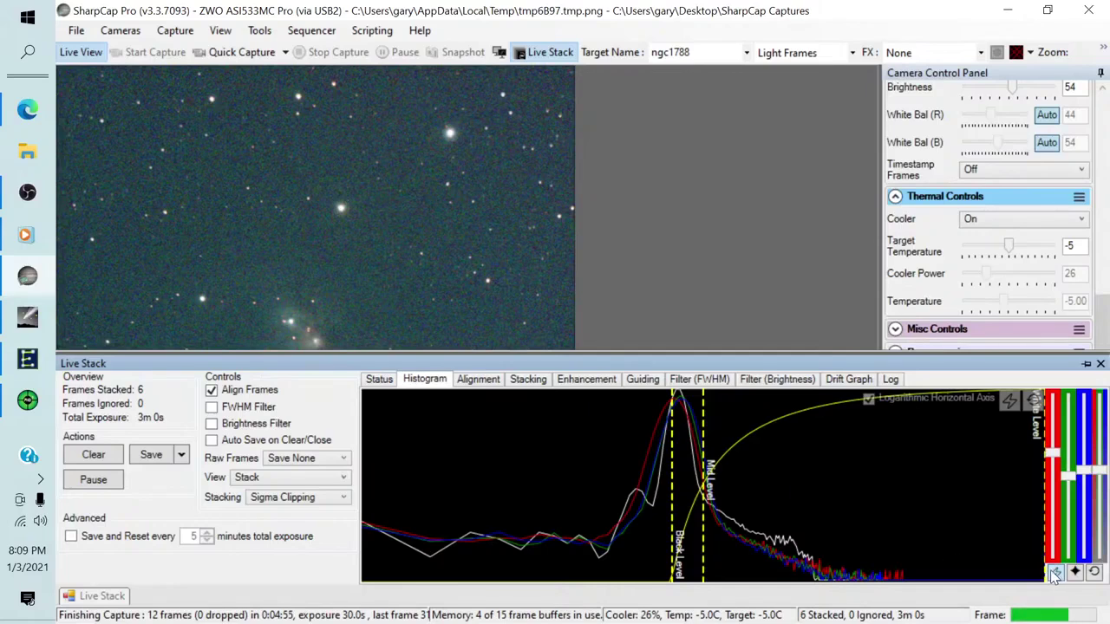
Shift the Live Stack black level slightly past the histogram peak, tighten the mid level, and pin the Live Stack panel open
drag(703, 434, 679, 431)
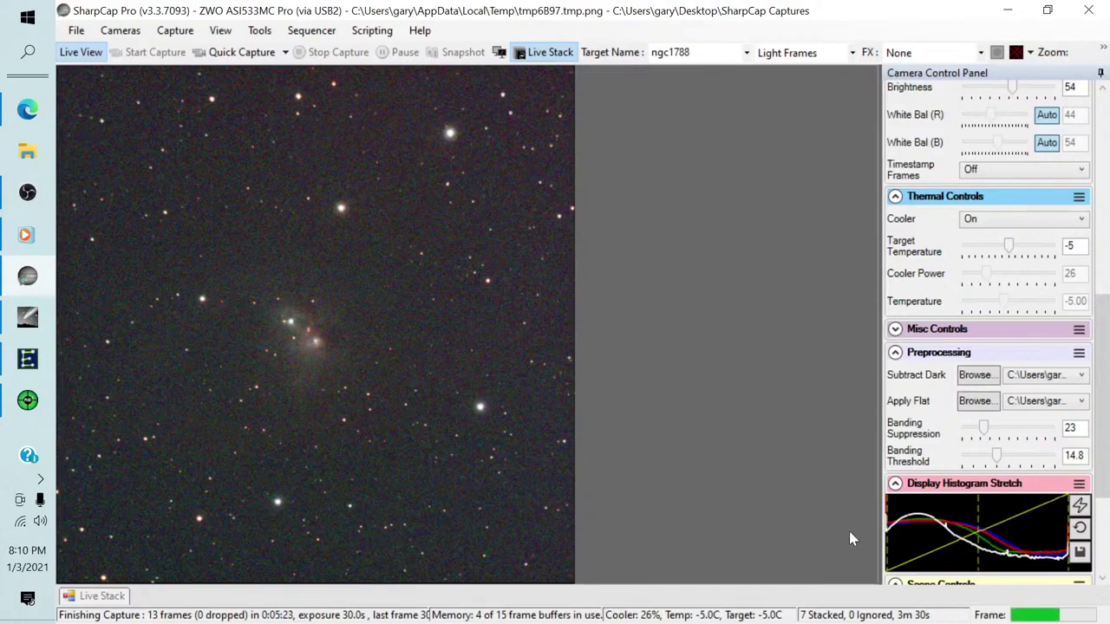
click(102, 596)
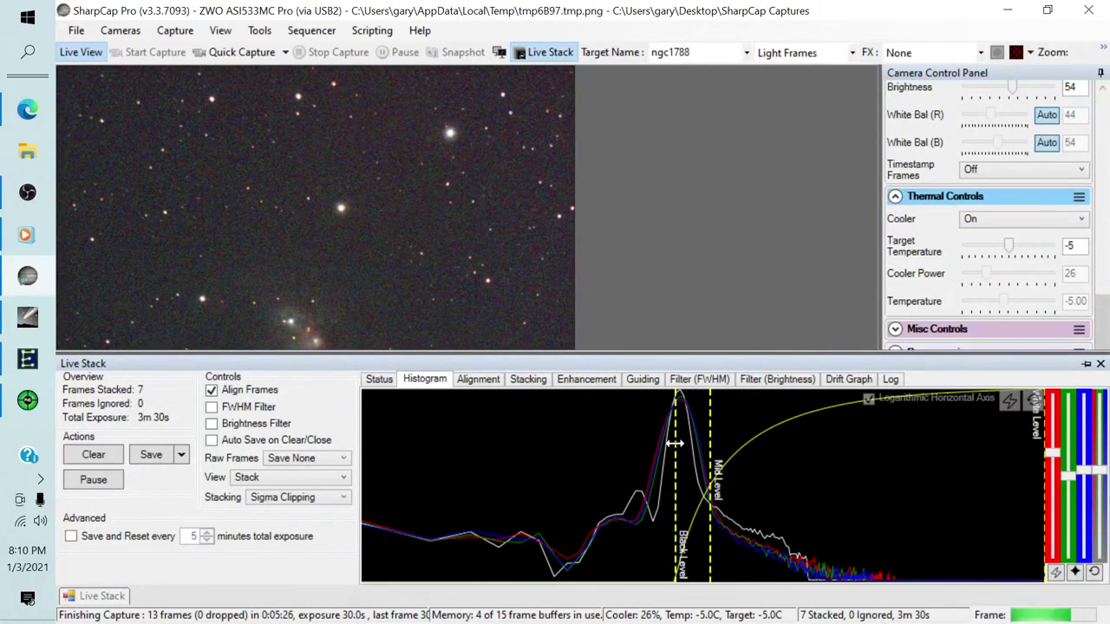
drag(675, 443, 676, 444)
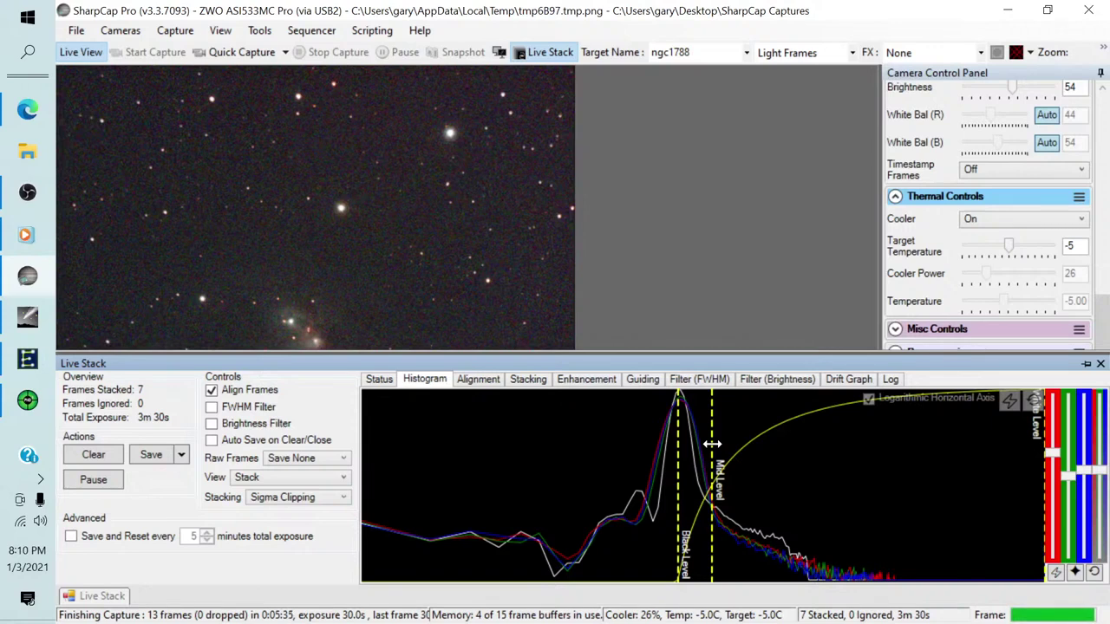
drag(712, 444, 704, 444)
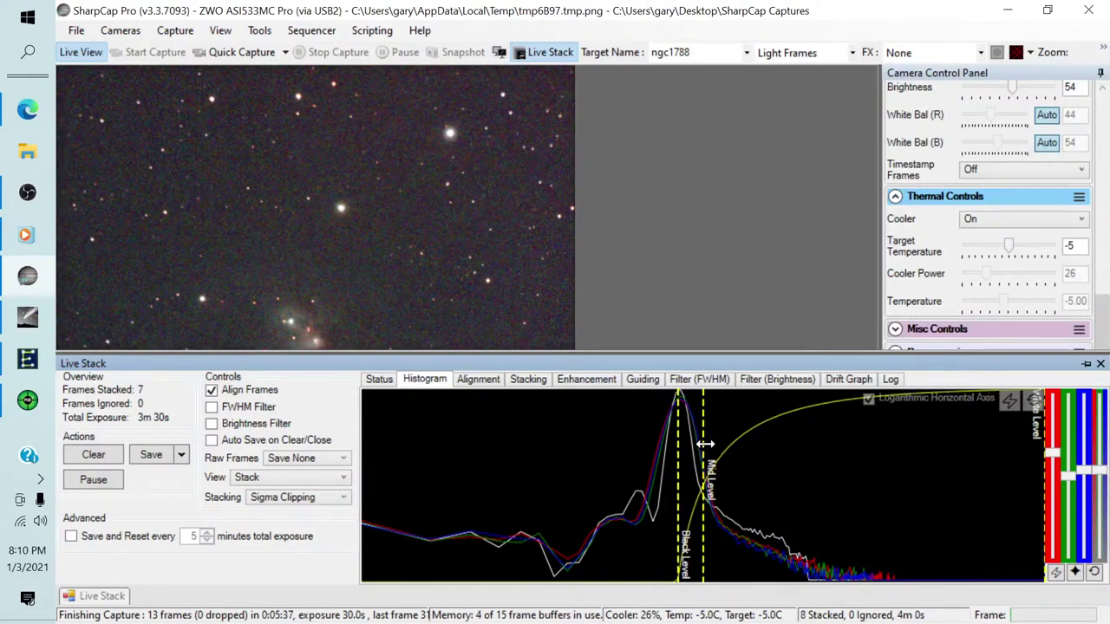
drag(678, 444, 682, 444)
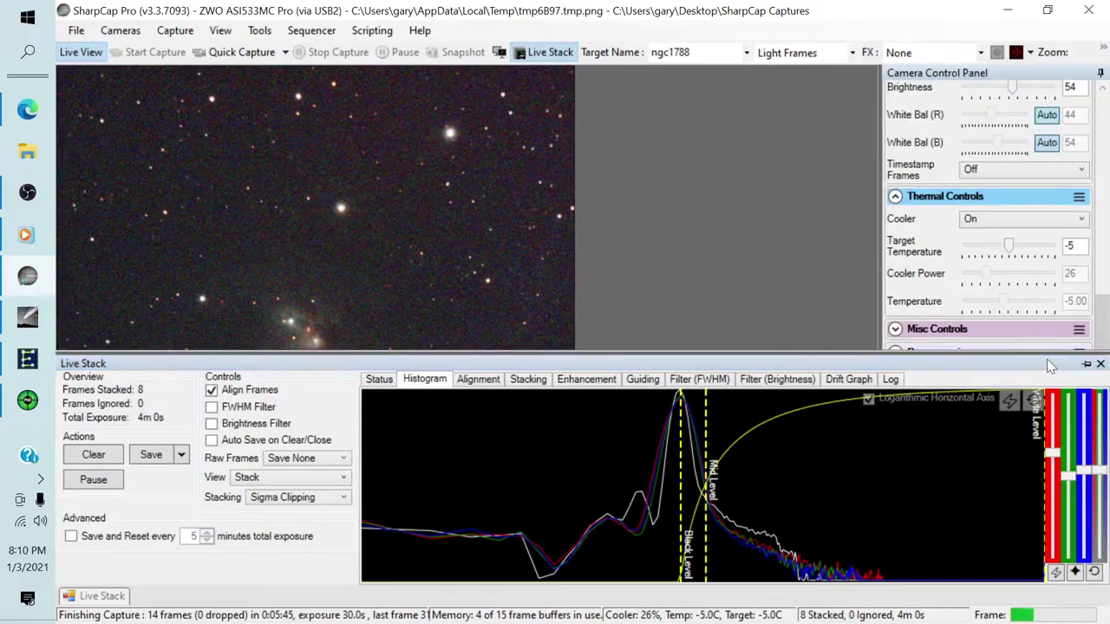
click(1086, 364)
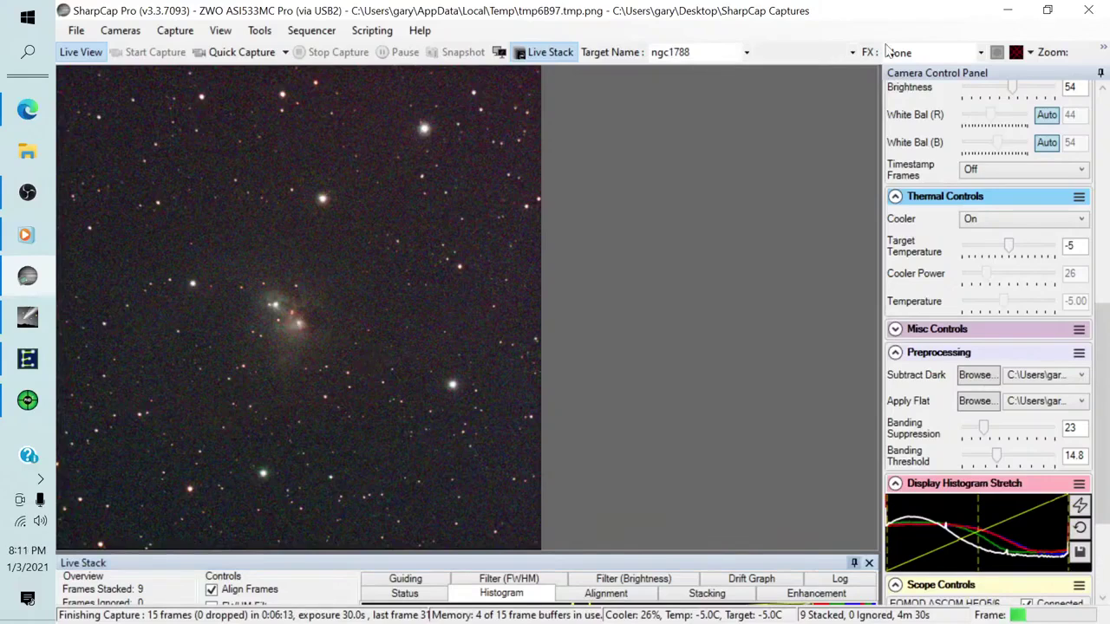
Zoom the preview to 75% and bring the NGC 1788 nebula into view
click(1030, 52)
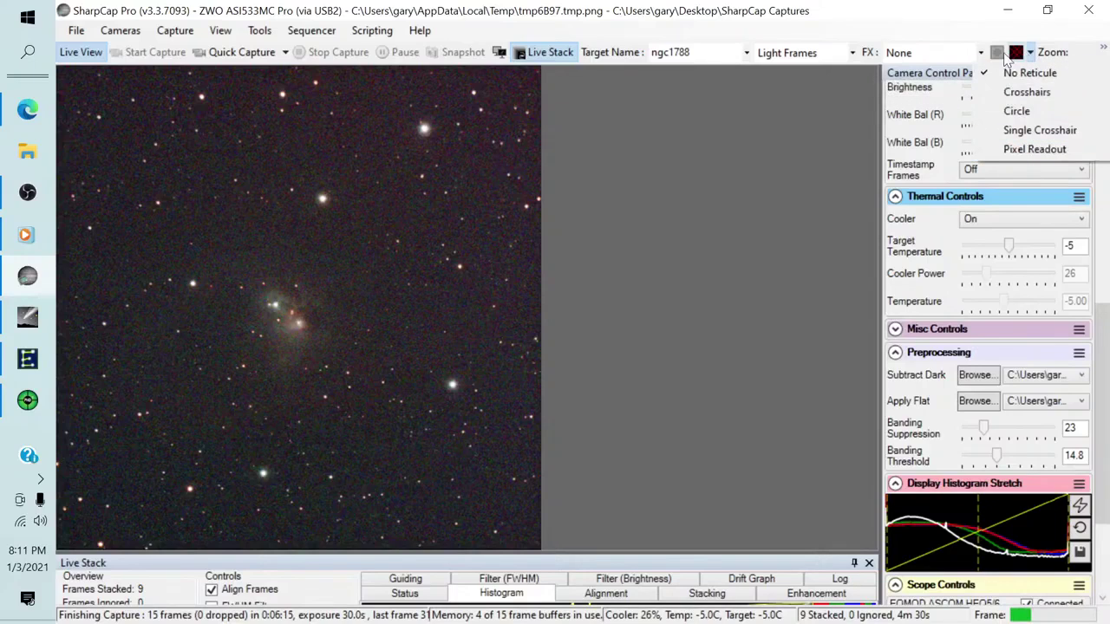
click(1098, 50)
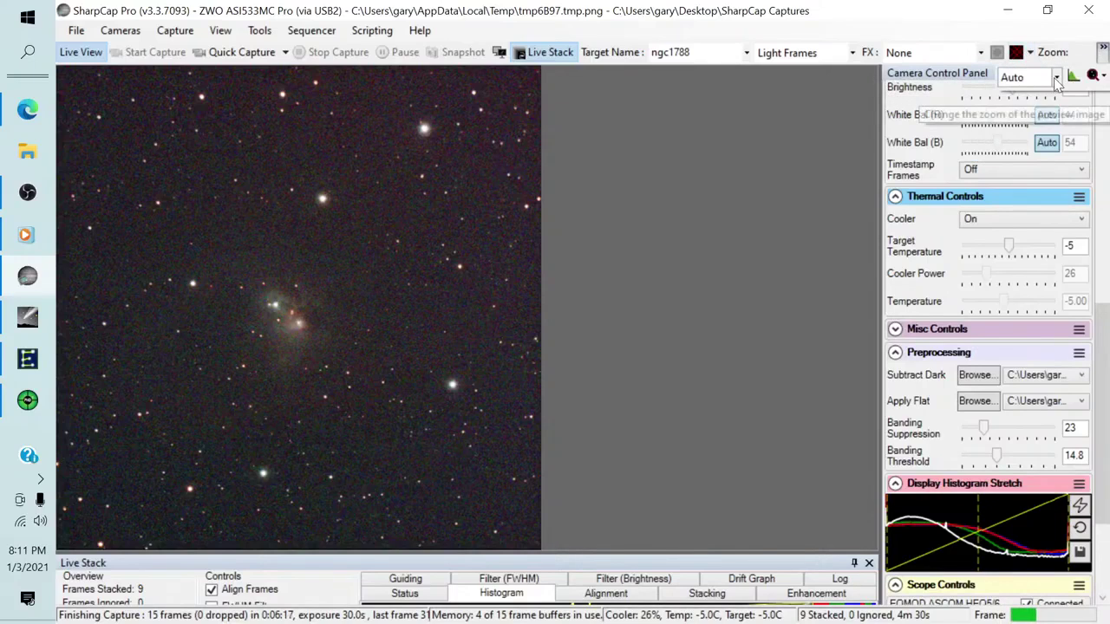
click(1056, 77)
click(1024, 196)
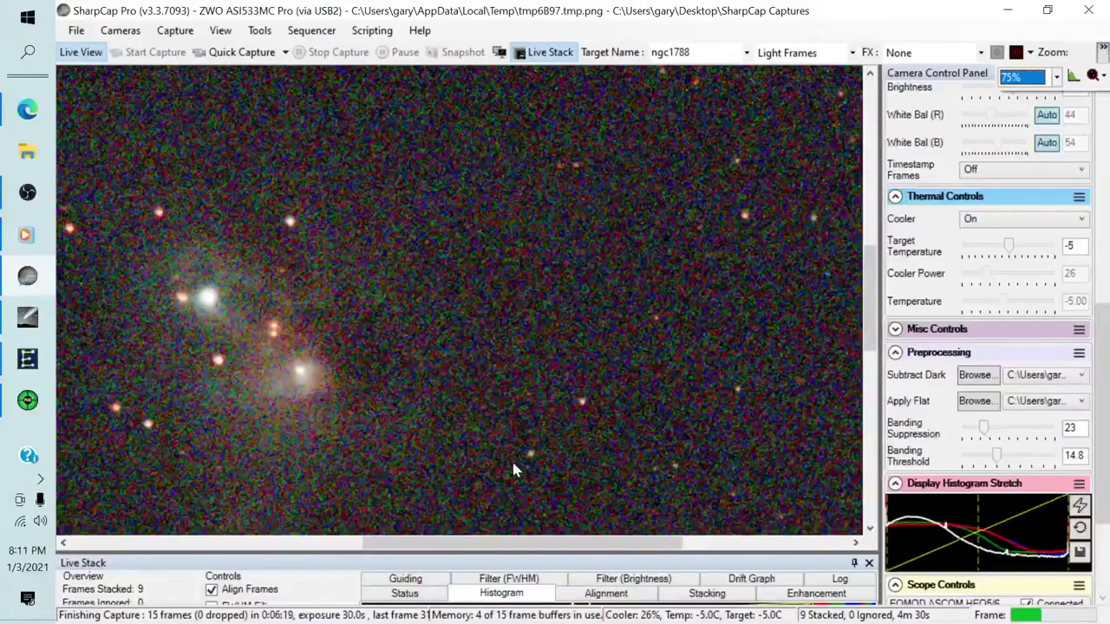
drag(458, 541, 473, 514)
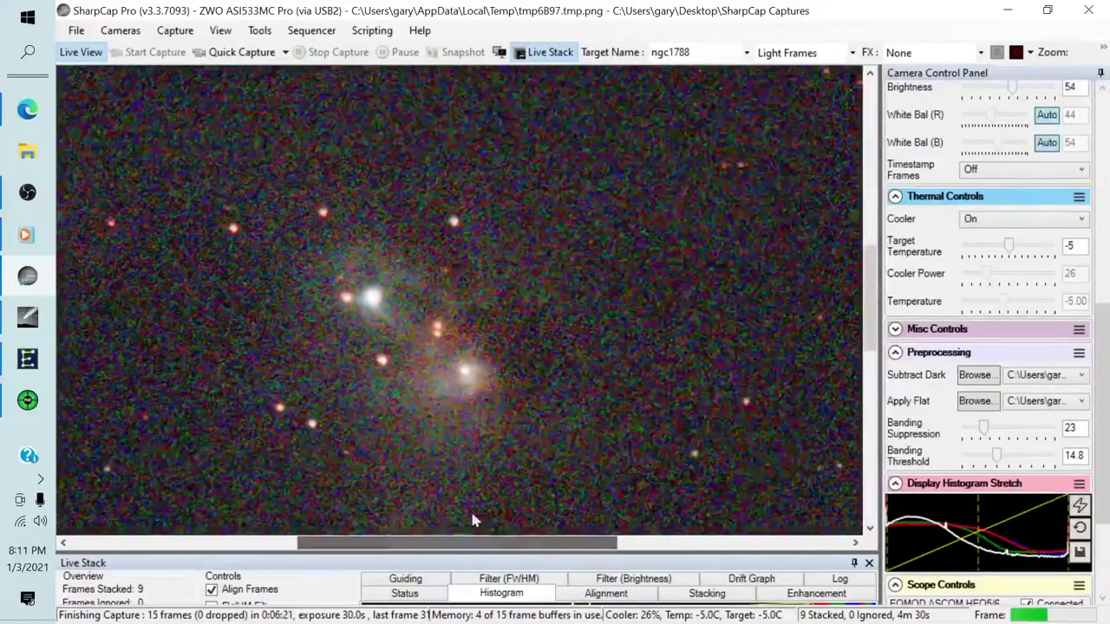
scroll(473, 521, down, 3)
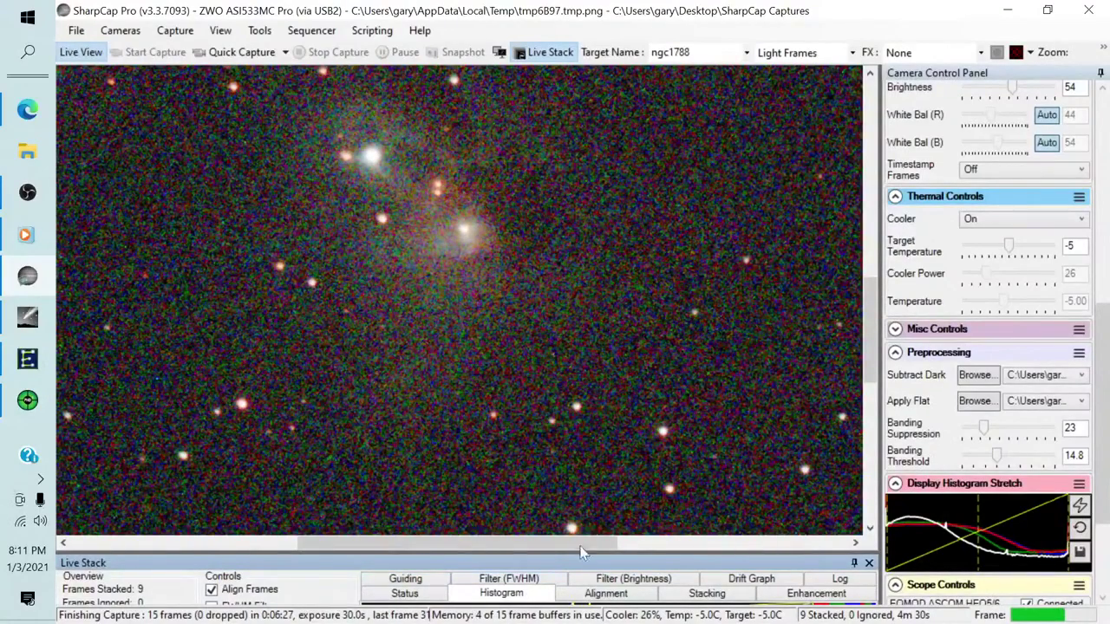
Enlarge the Live Stack panel, raise the black level beyond the histogram peak and re-run the automatic colour adjustment
drag(659, 553, 640, 373)
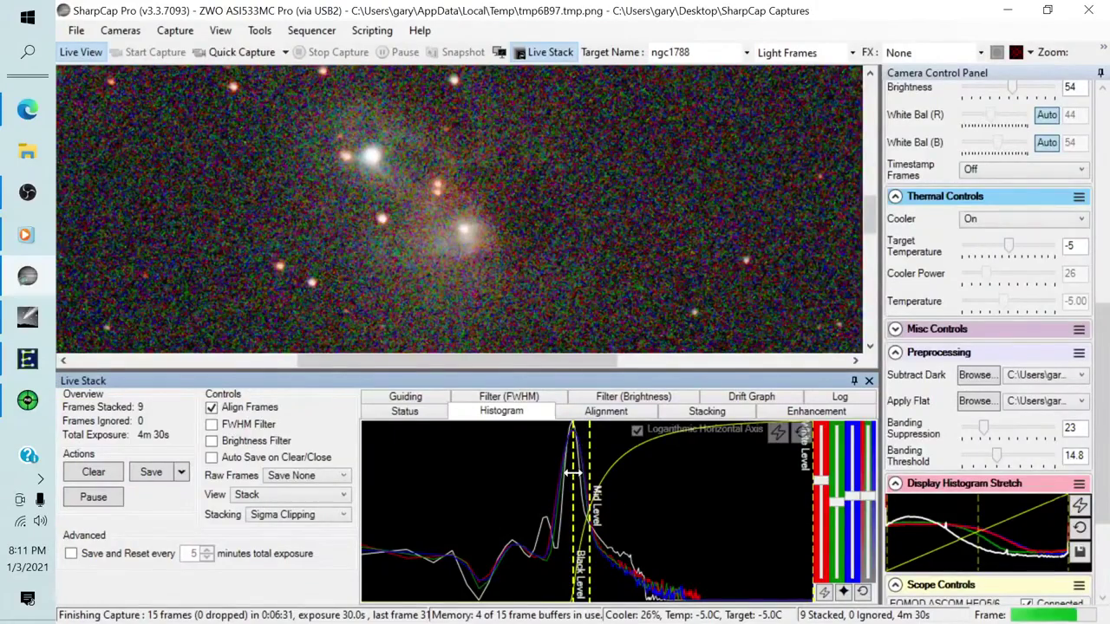
drag(573, 473, 575, 472)
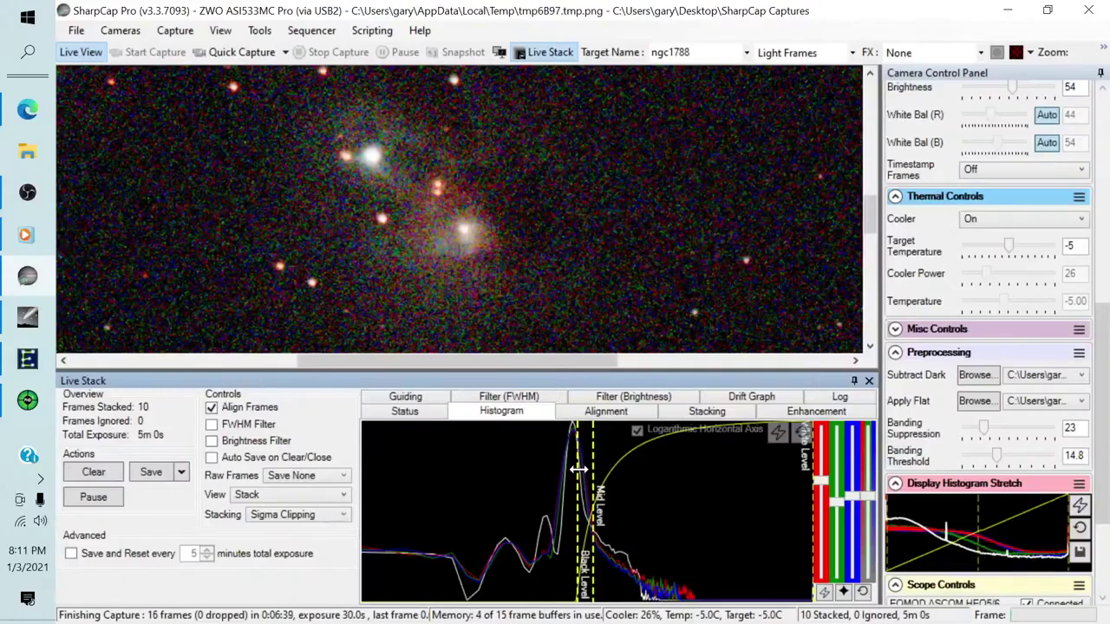
drag(1104, 364, 1091, 236)
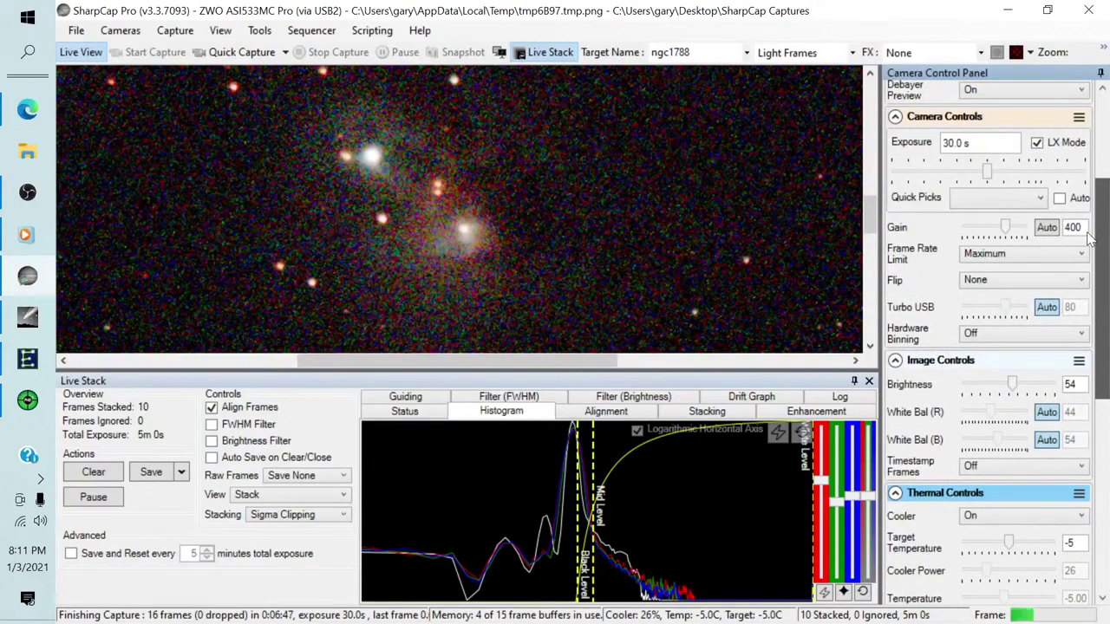
mouse_move(1090, 239)
mouse_down()
mouse_move(1090, 227)
mouse_move(1091, 242)
mouse_up()
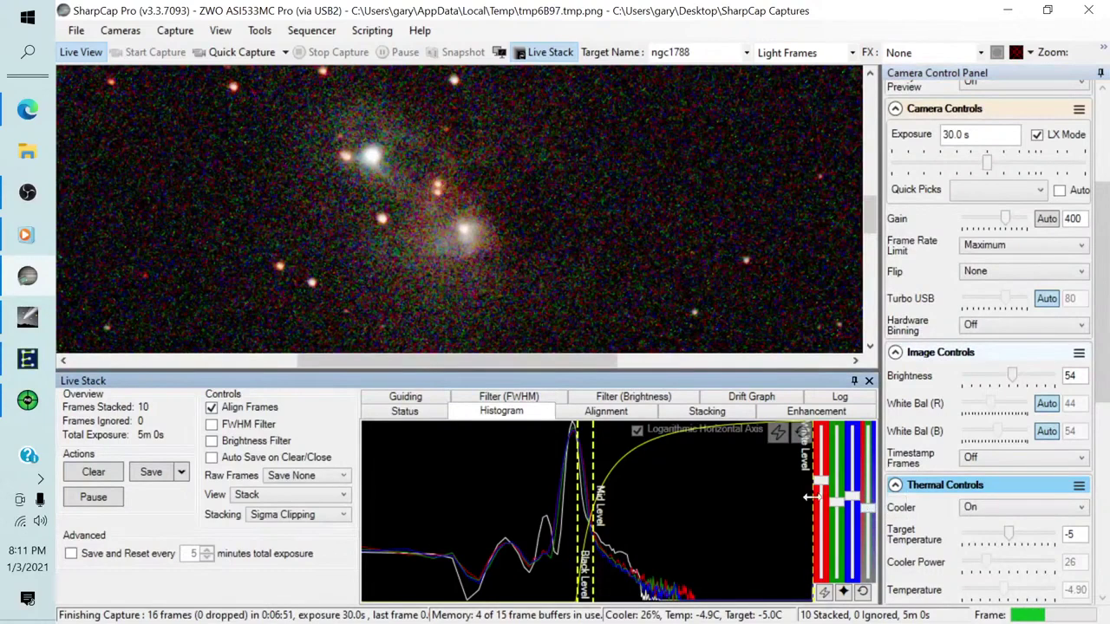
click(843, 592)
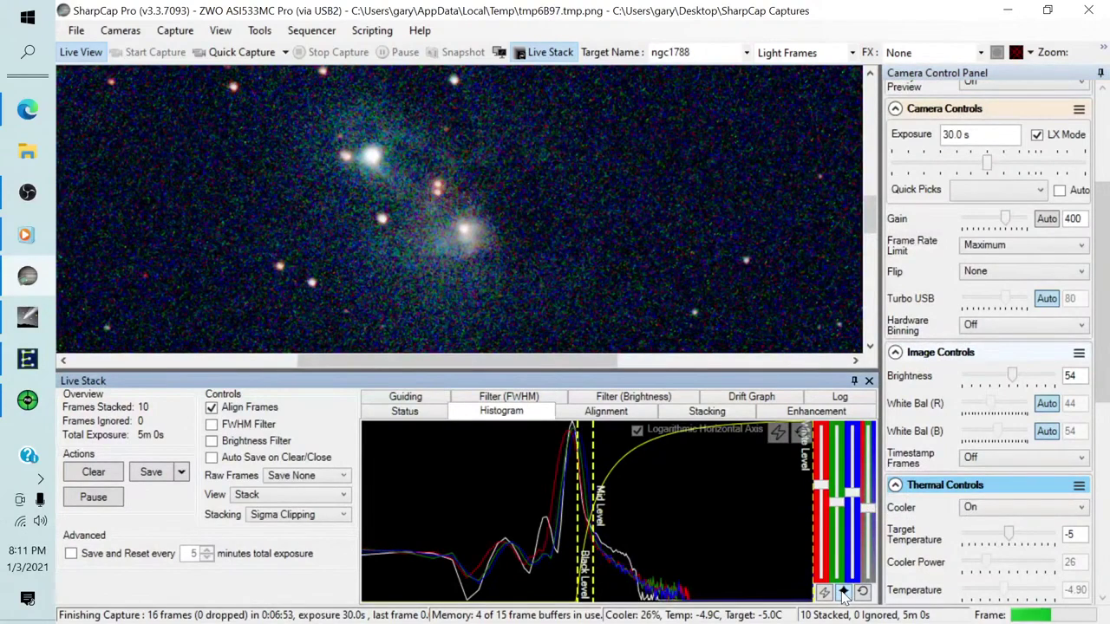
click(843, 592)
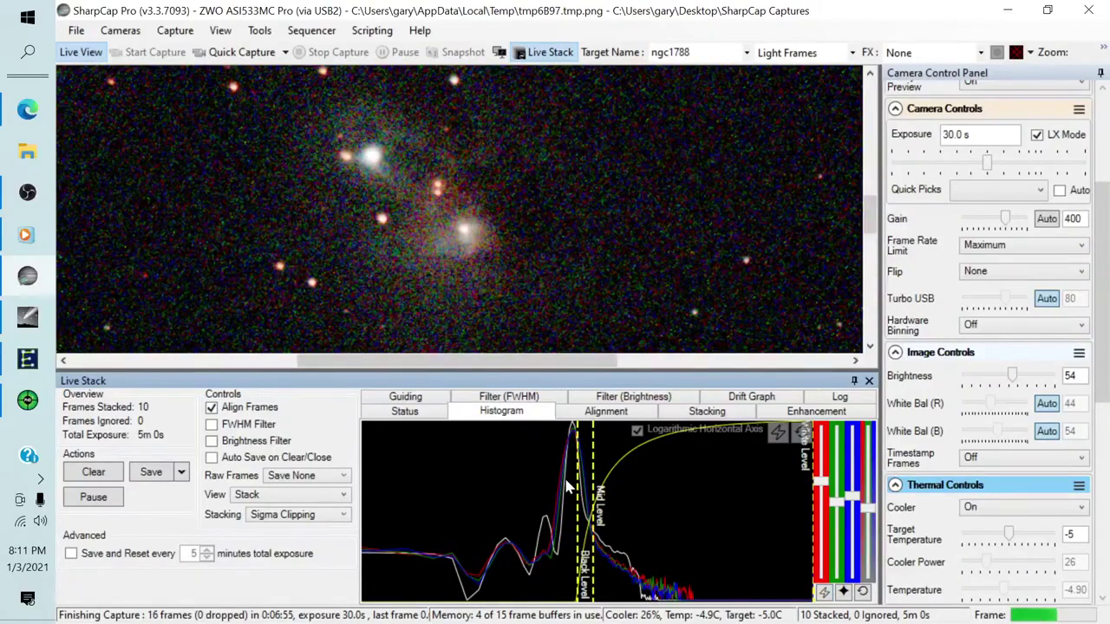
drag(574, 478, 576, 478)
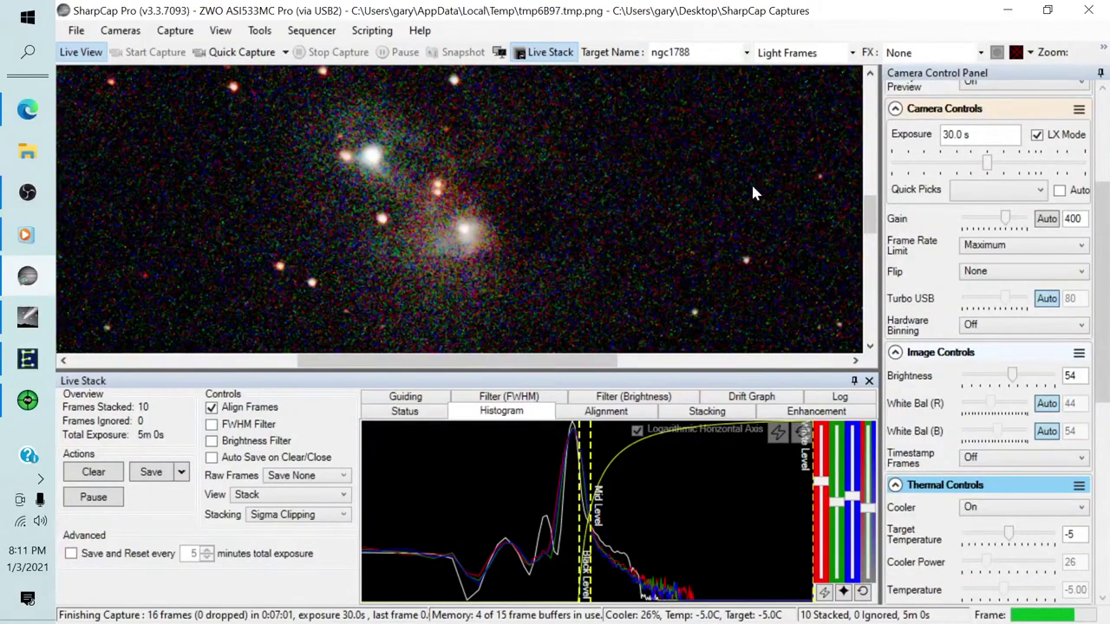
Lower the Live Stack black level to before the peak and raise its mid level, then tighten the display stretch's black and mid levels
drag(580, 460, 559, 453)
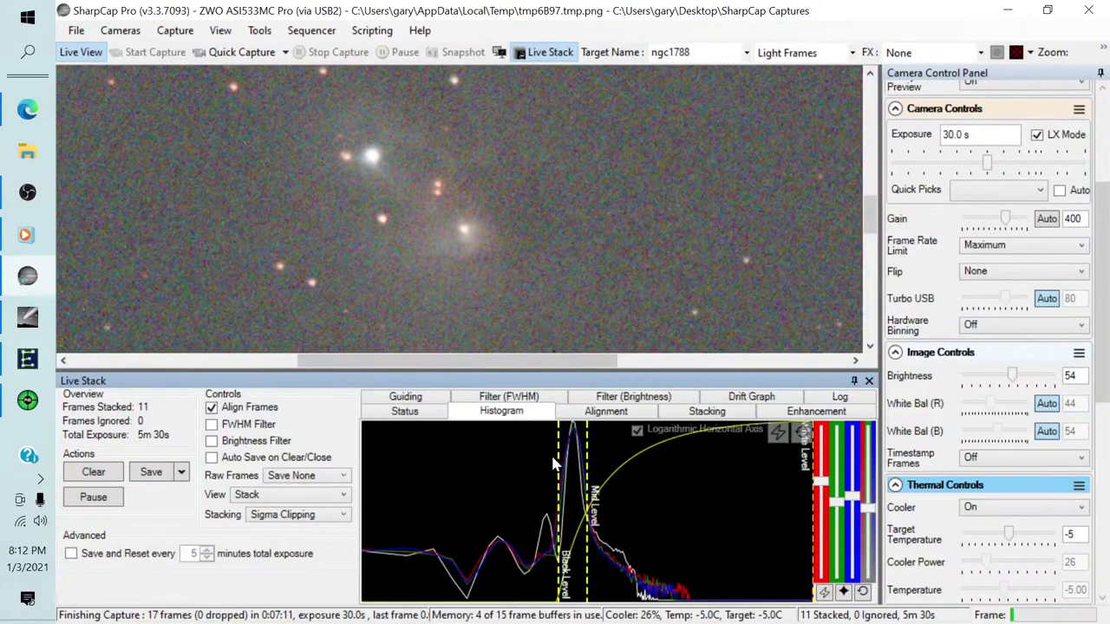
drag(586, 457, 595, 457)
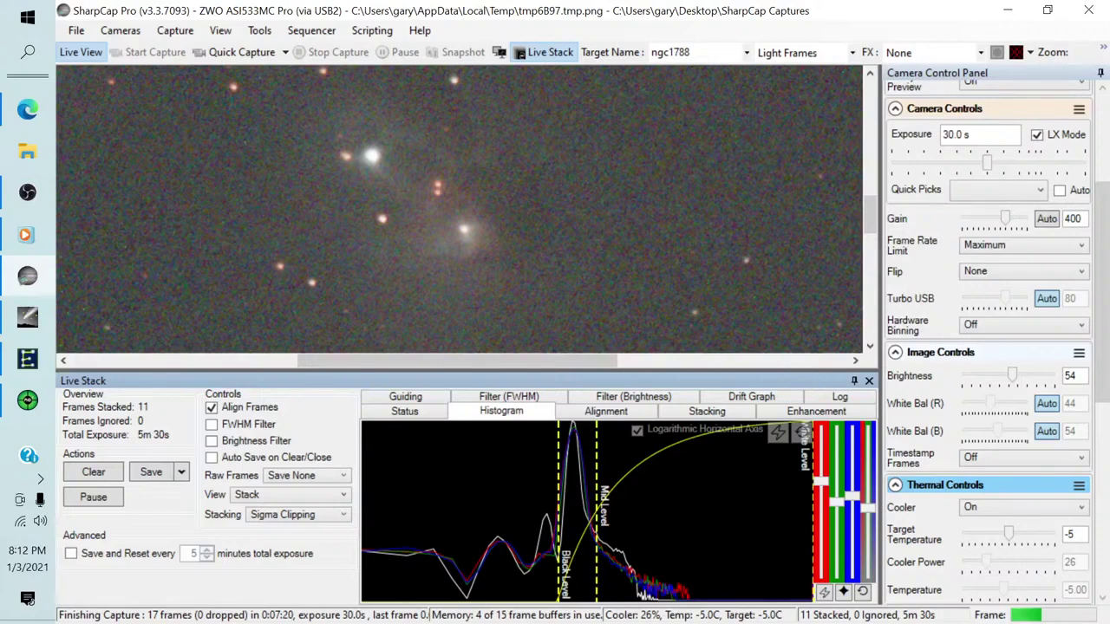
drag(1104, 256, 1105, 460)
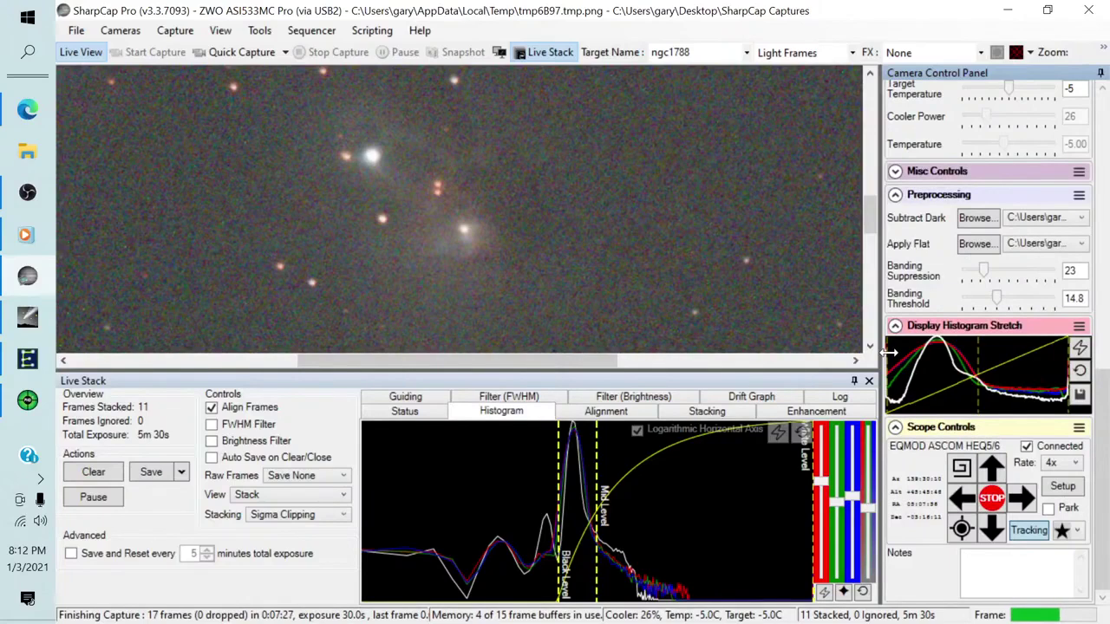
drag(893, 353, 929, 353)
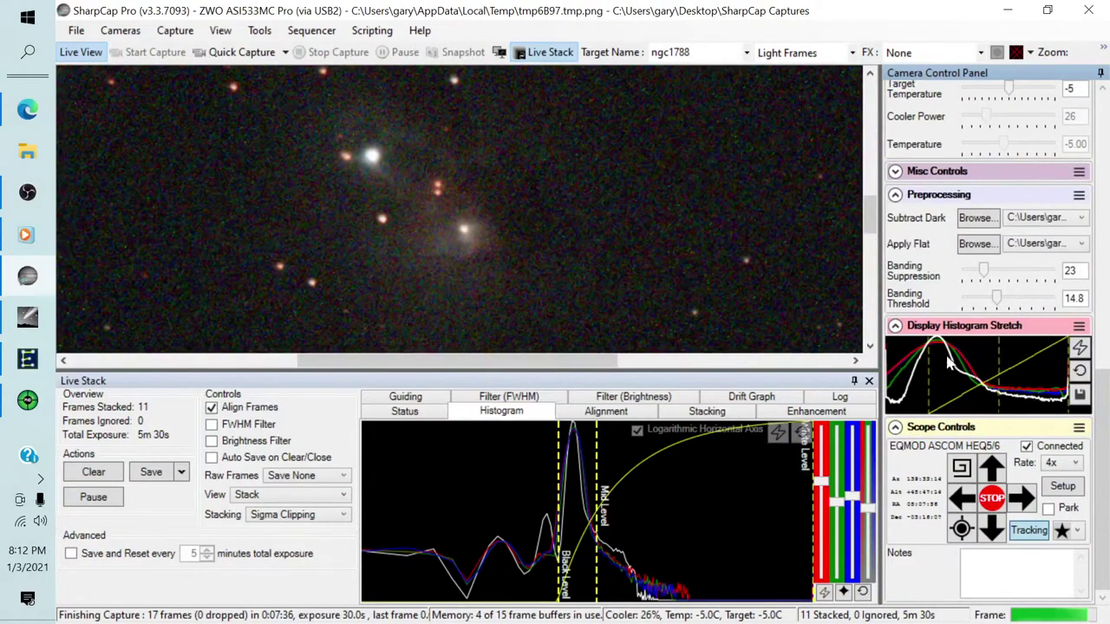
drag(1001, 357, 980, 356)
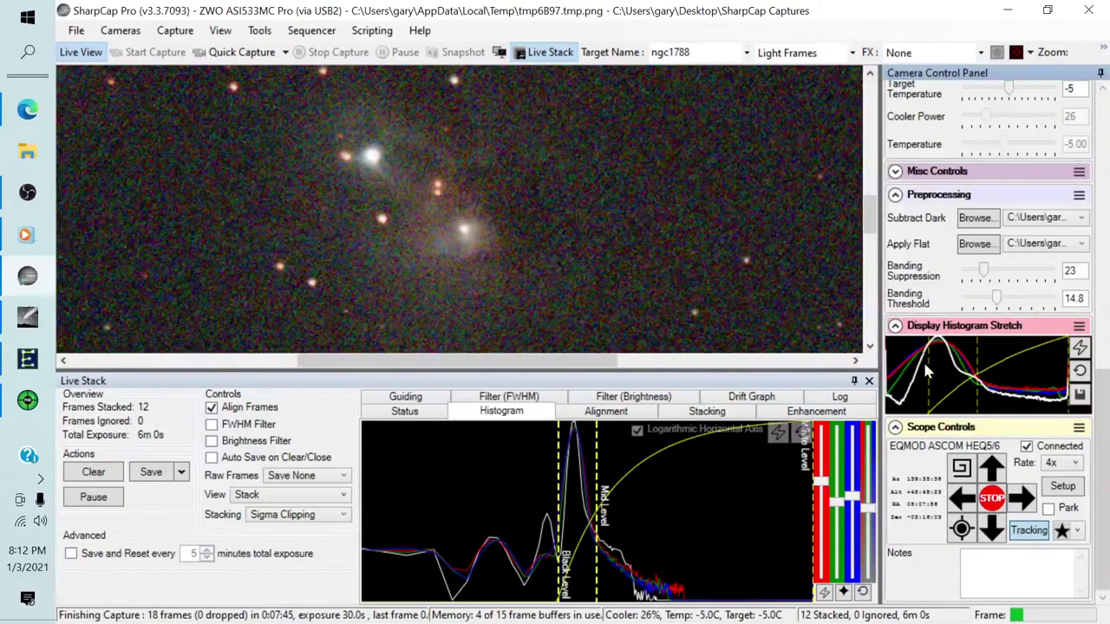
Auto-hide the Live Stack panel and set the preview zoom to 50%, keeping the nebula in view
click(854, 379)
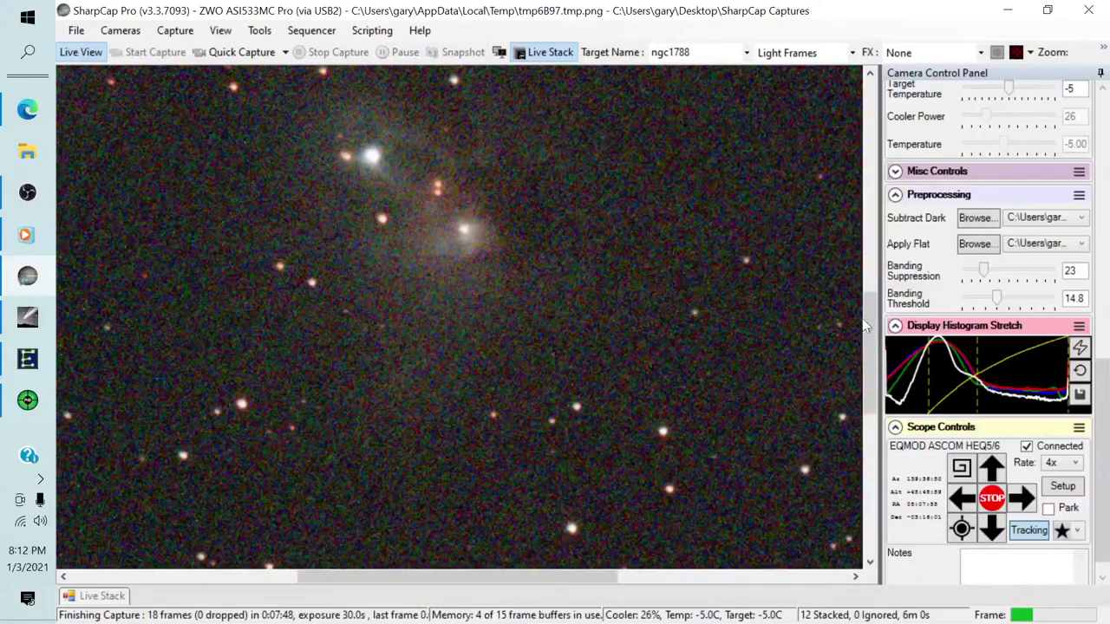
drag(869, 293, 871, 264)
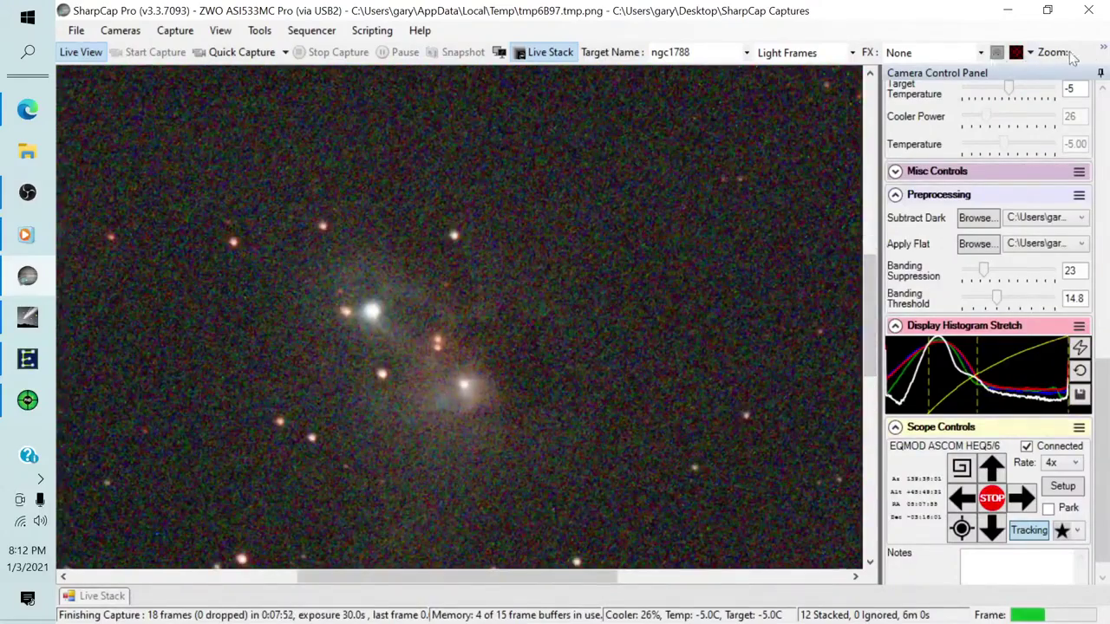
click(1102, 52)
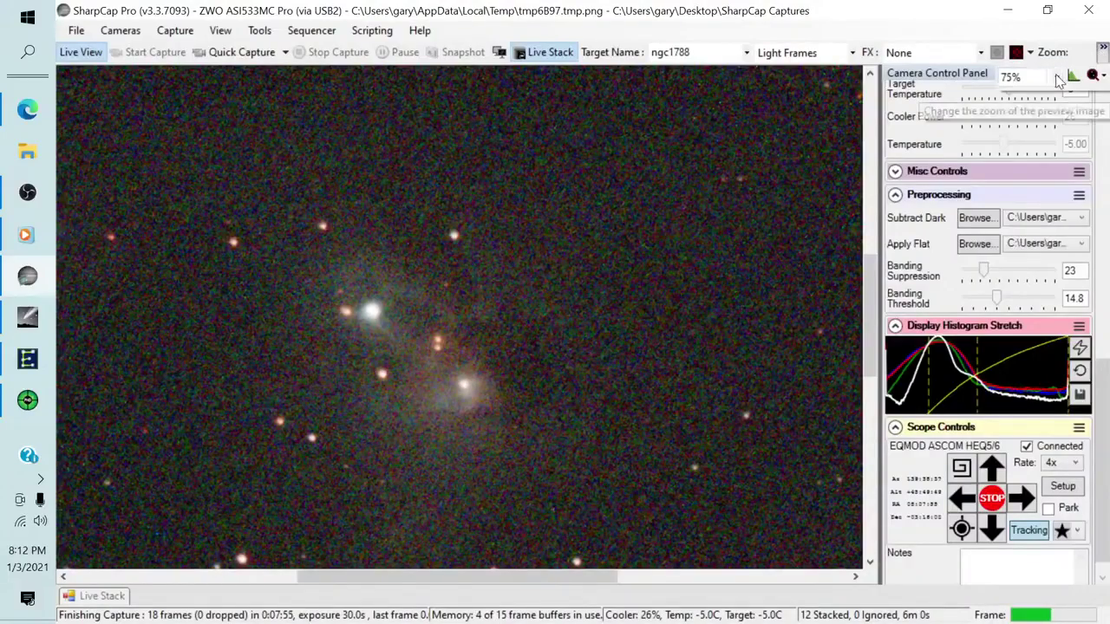
click(1056, 77)
click(1011, 172)
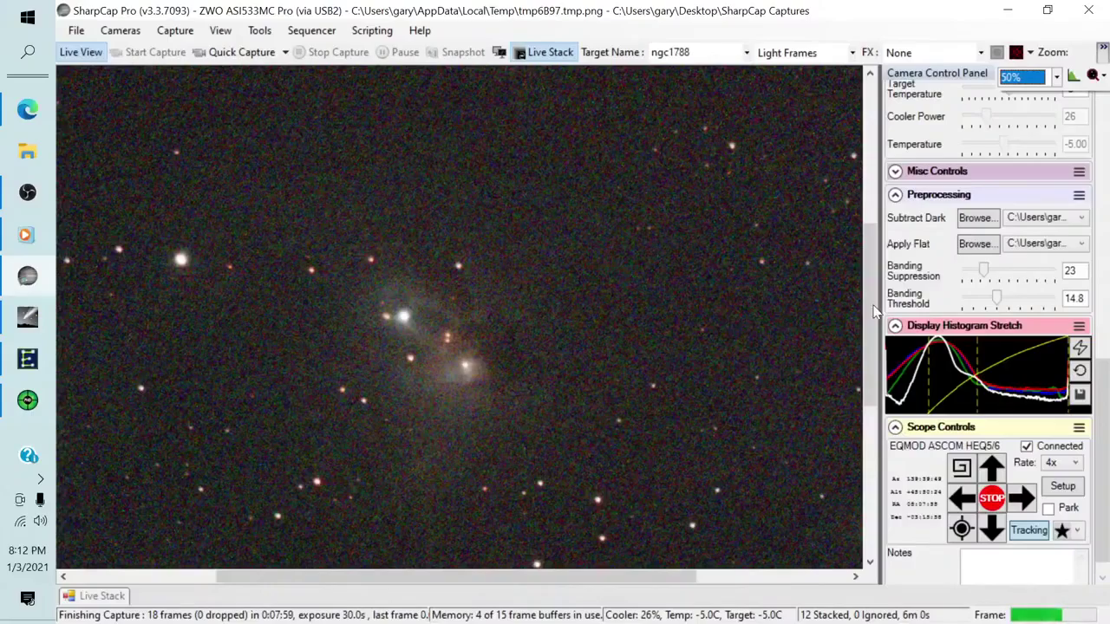
drag(874, 308, 874, 364)
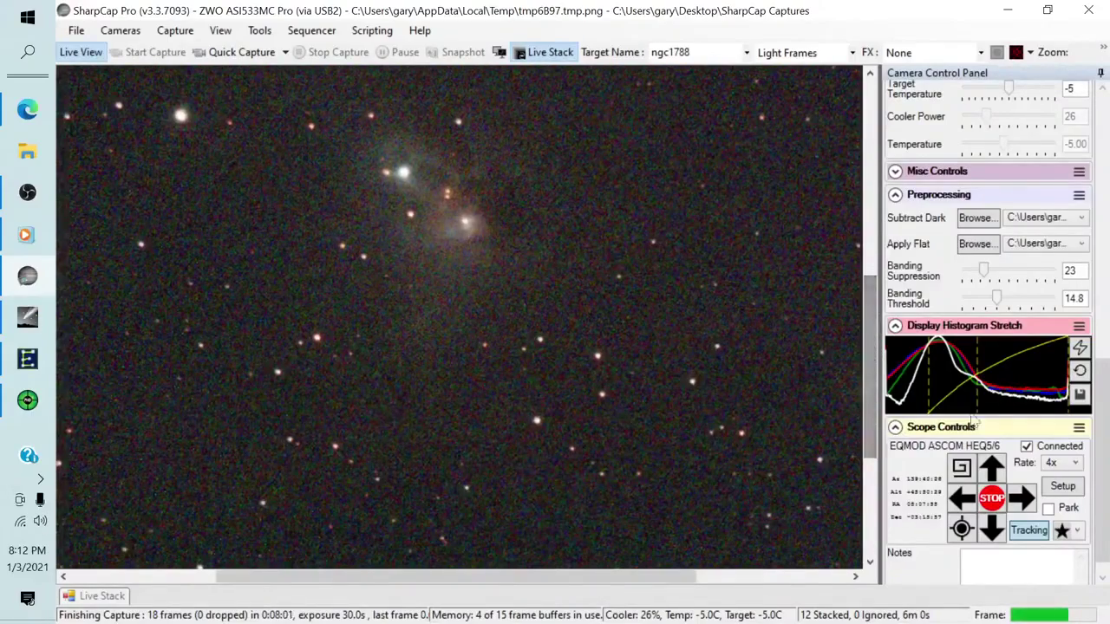
Raise the display stretch's black level to the histogram peak and lower its mid level to darken the sky around the nebula
drag(930, 368, 938, 369)
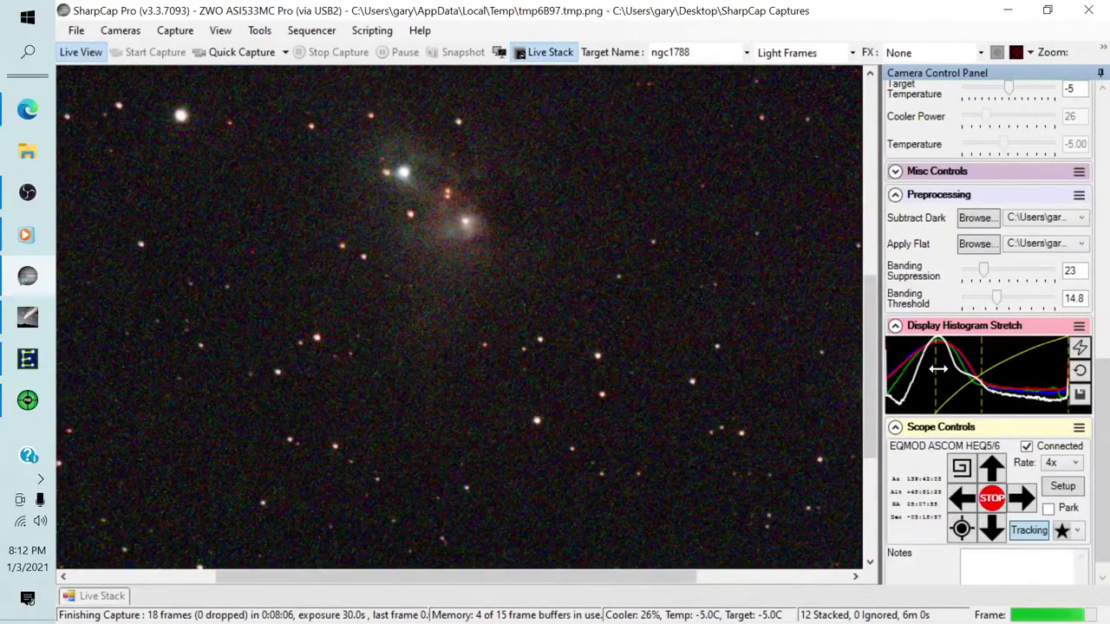
drag(980, 367, 973, 367)
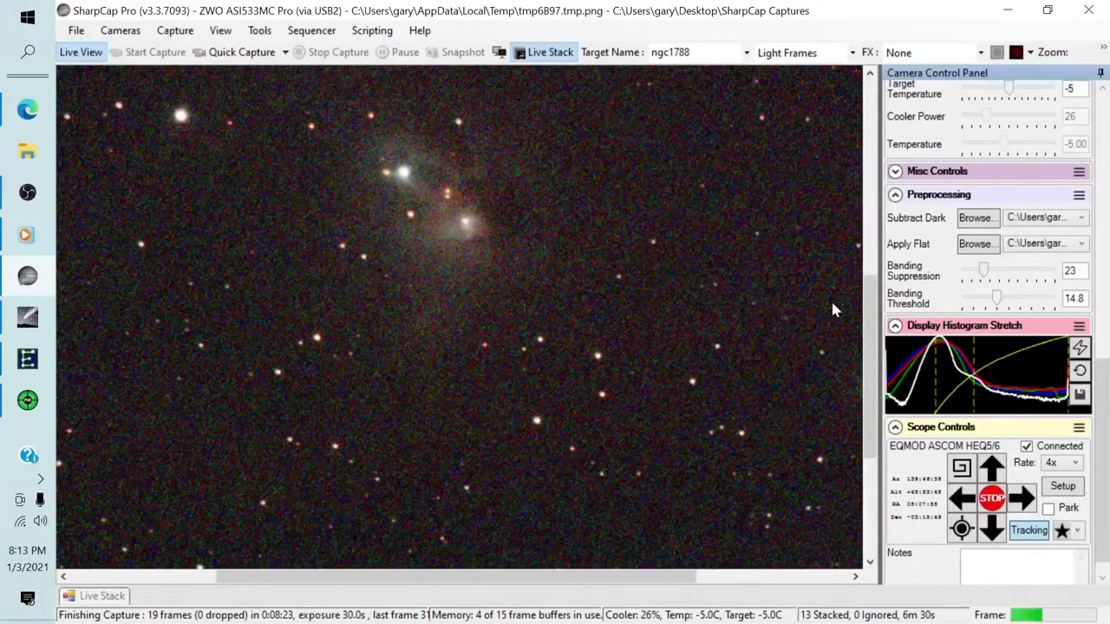
drag(867, 329, 867, 293)
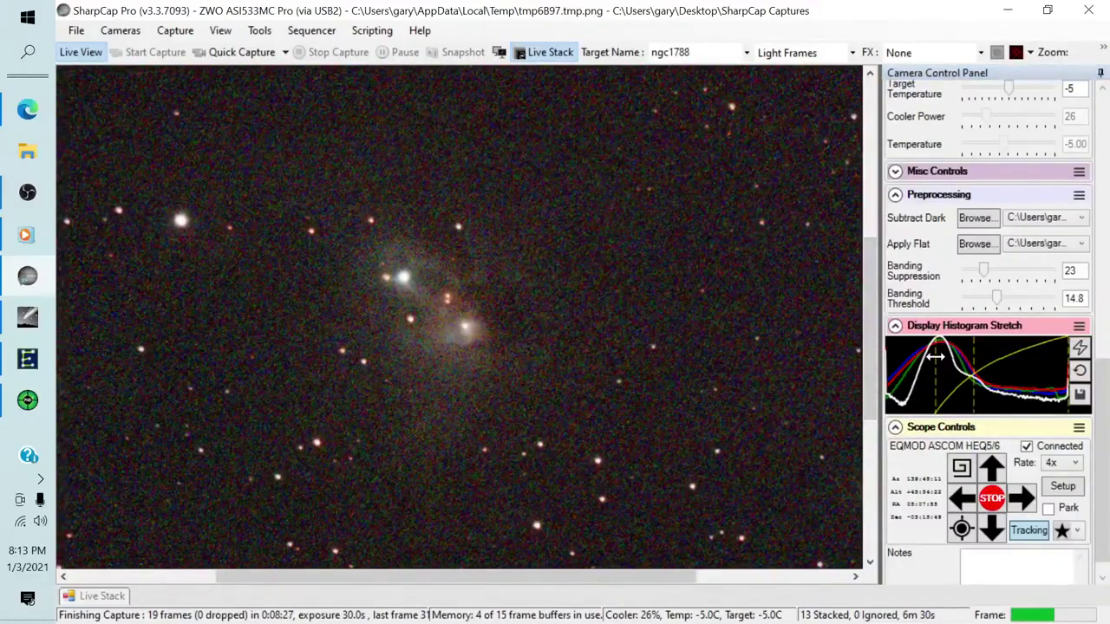
drag(934, 355, 941, 355)
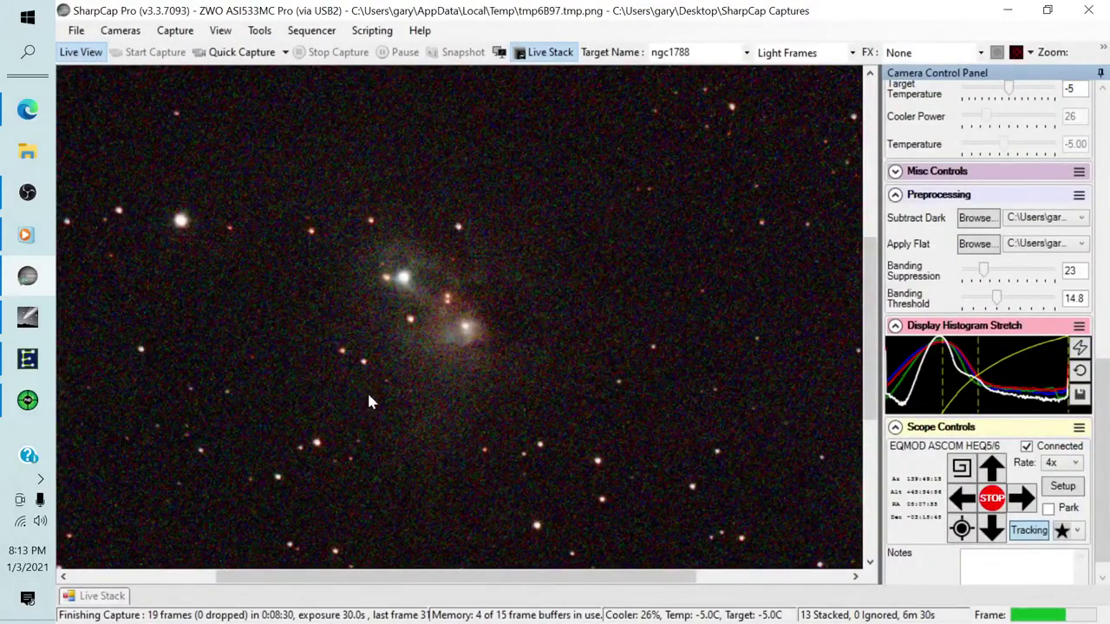
Return the preview zoom to Auto to show the whole frame, and switch to Microsoft Edge
click(1104, 52)
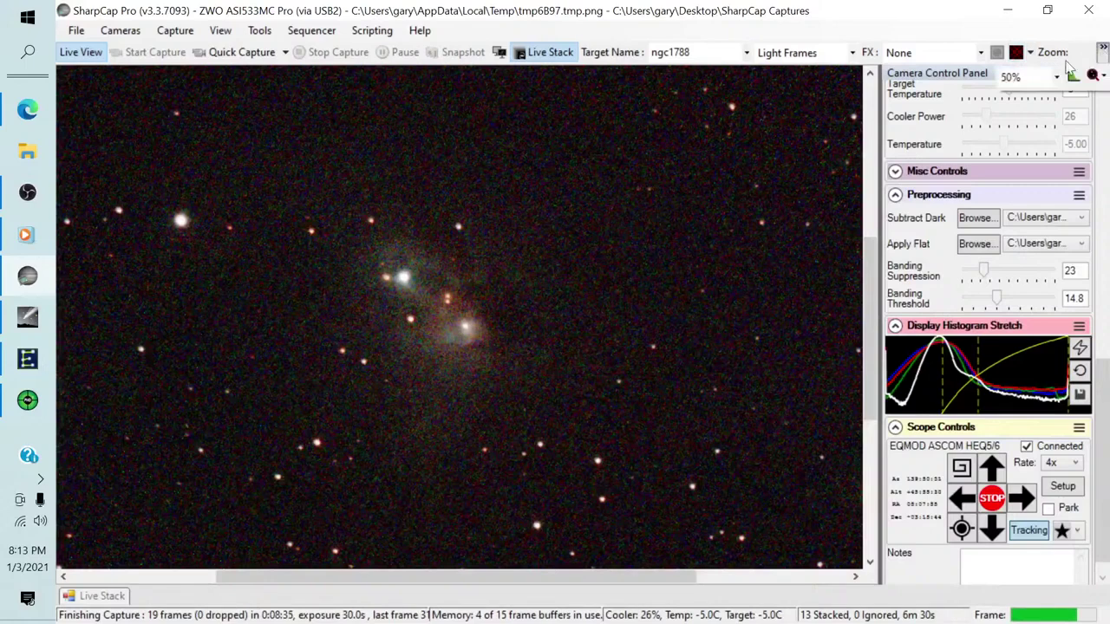
click(1056, 77)
click(1015, 89)
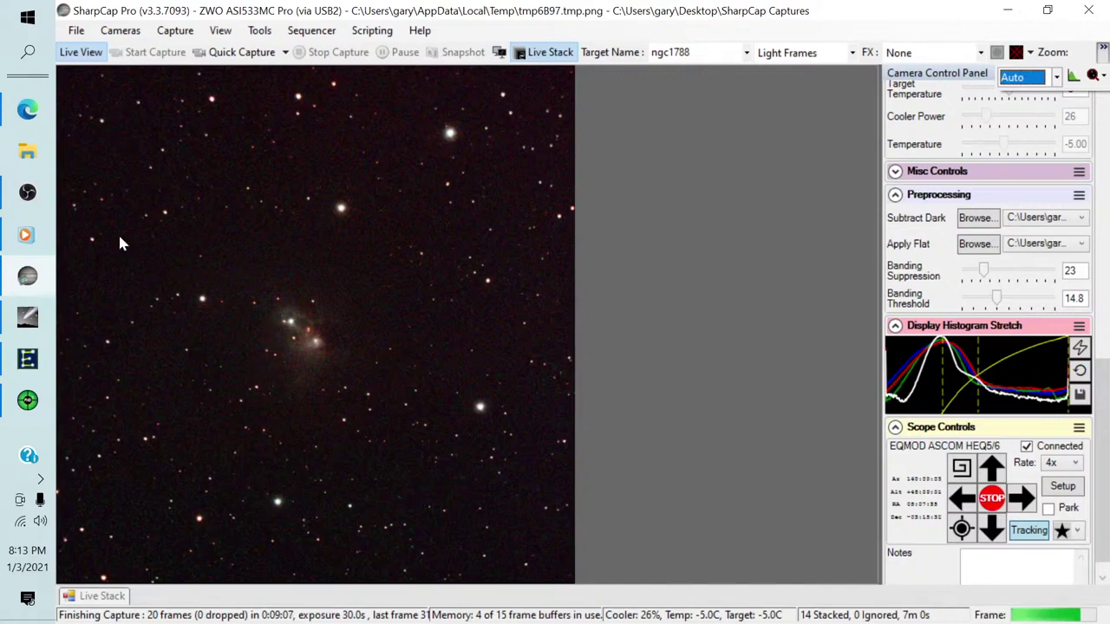
click(26, 115)
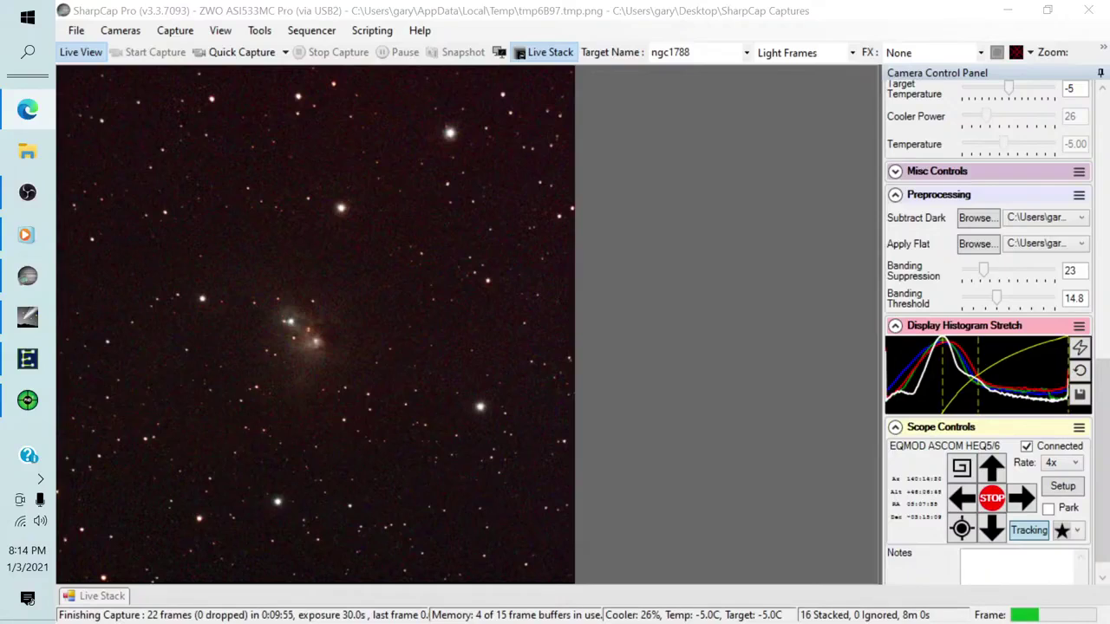
Save the NGC 1788 live stack exactly as seen
click(83, 593)
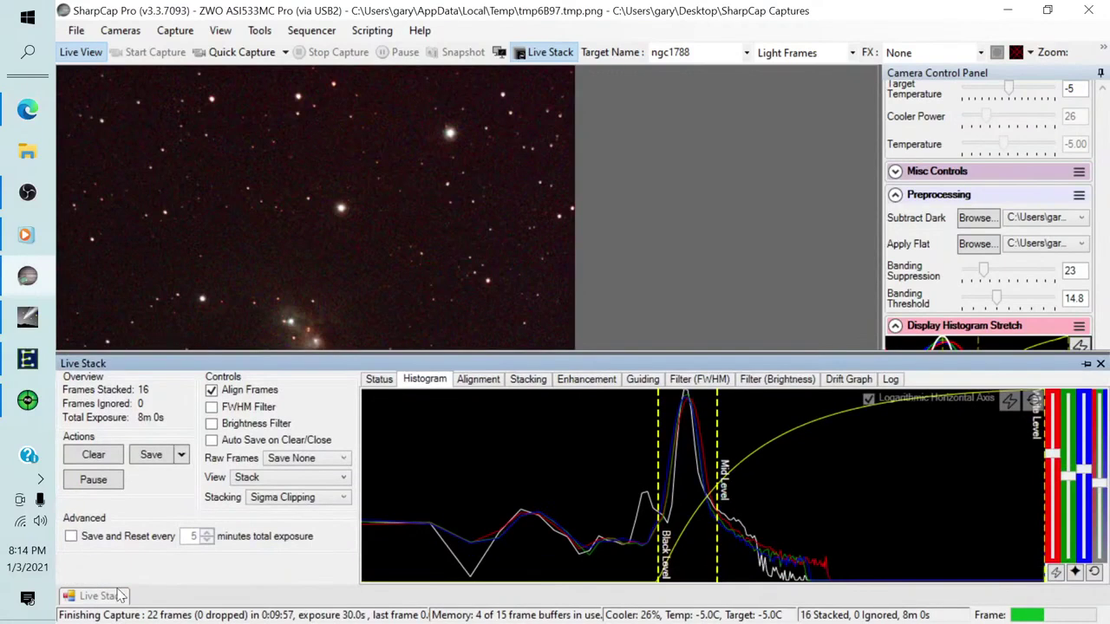
click(182, 456)
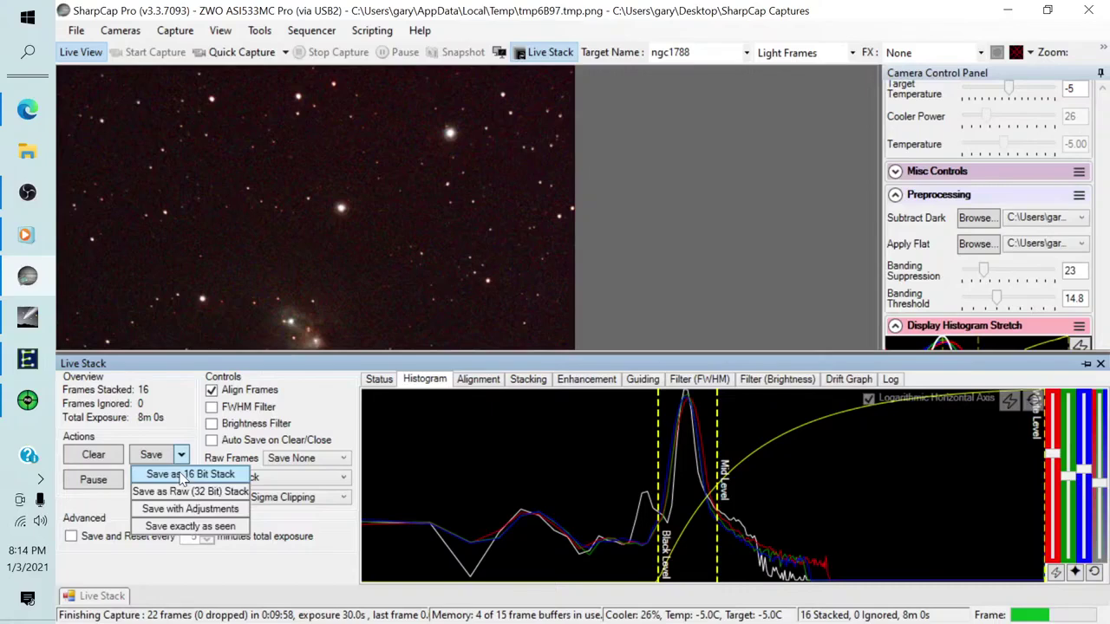
click(186, 527)
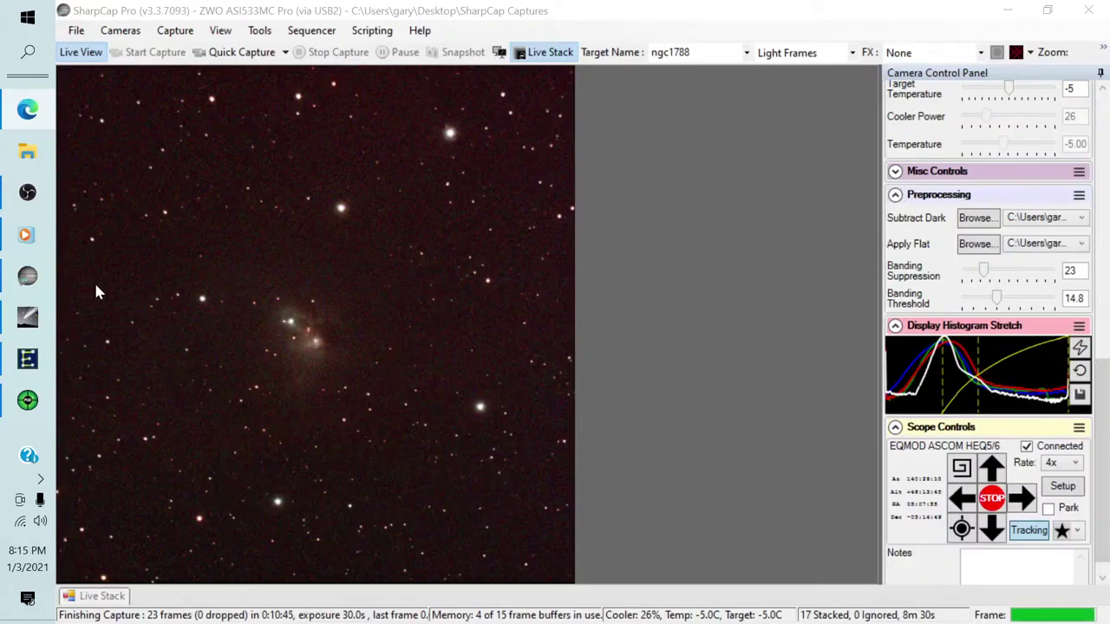
Run the recent sequence Image Target.scs and acknowledge its prompt about having saved the previous image
click(319, 31)
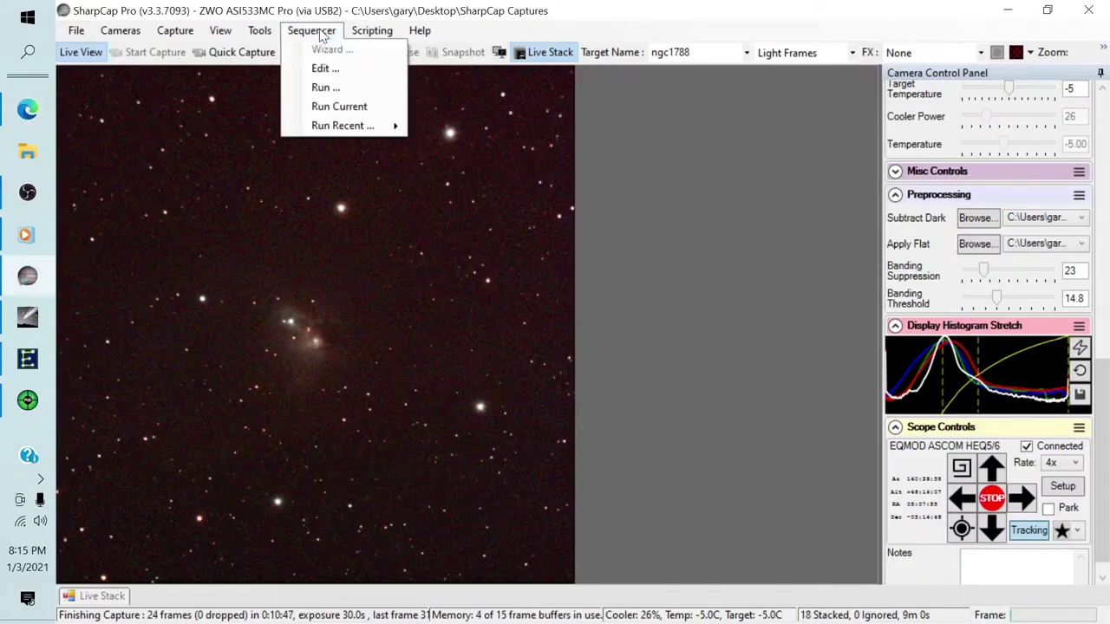
mouse_move(328, 127)
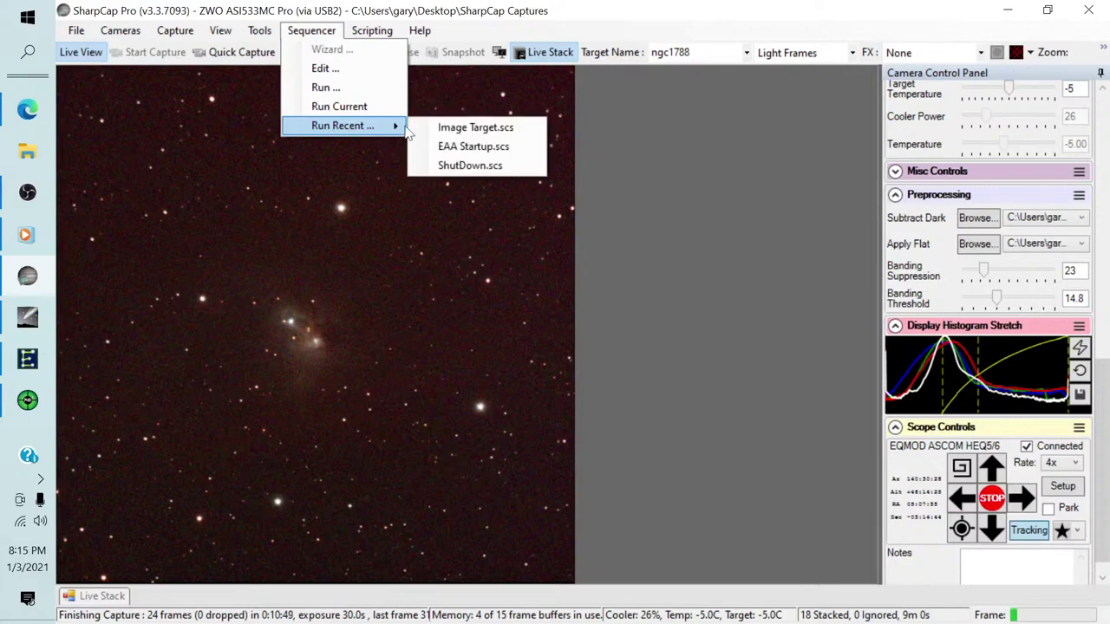
click(440, 127)
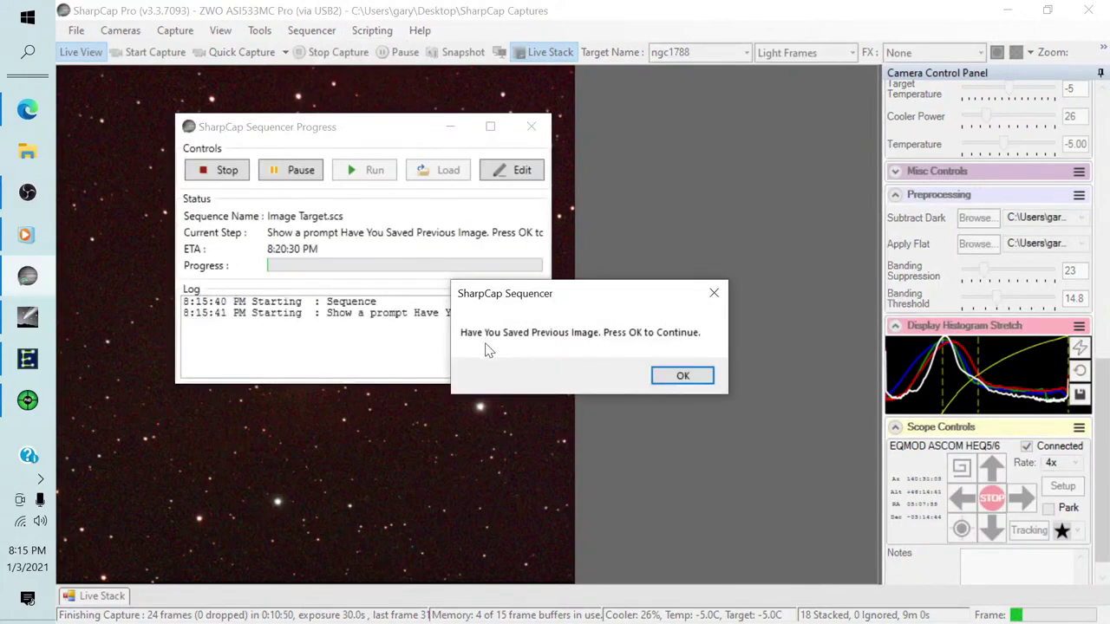
click(671, 374)
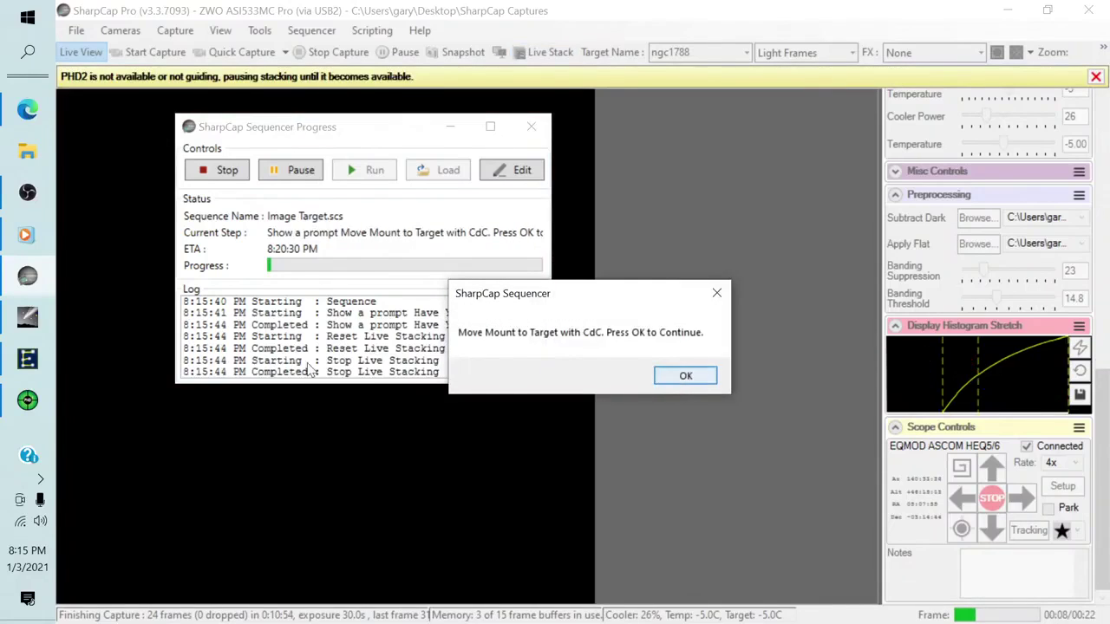
Switch to Cartes du Ciel and select the galaxy NGC1700 near NGC 1788 on the chart
click(27, 318)
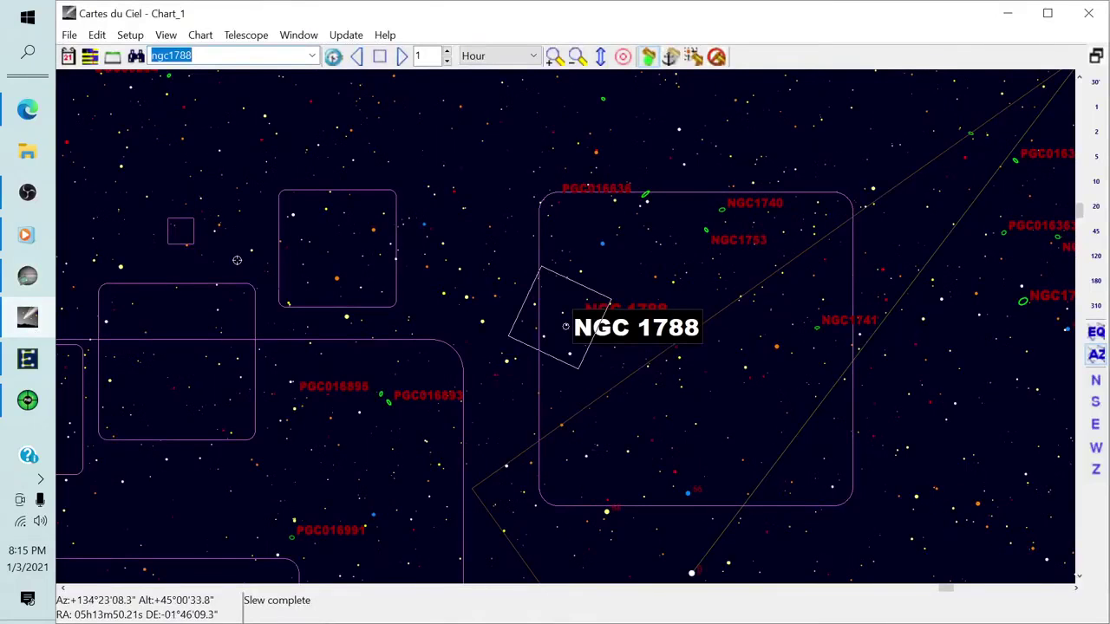
scroll(236, 263, down, 3)
scroll(236, 262, down, 3)
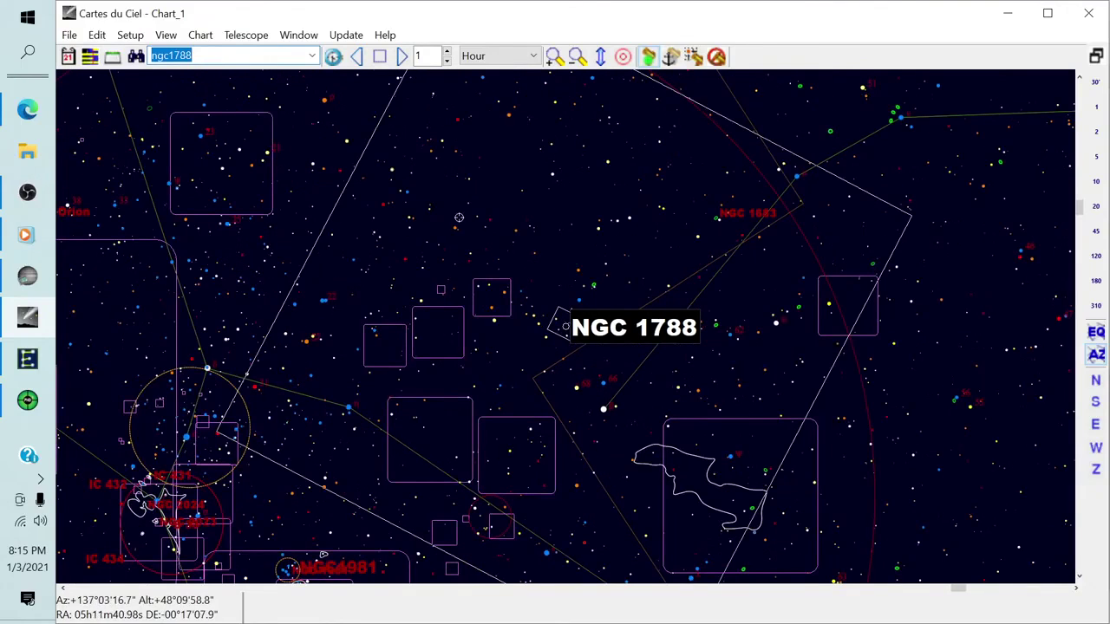
drag(767, 310, 647, 255)
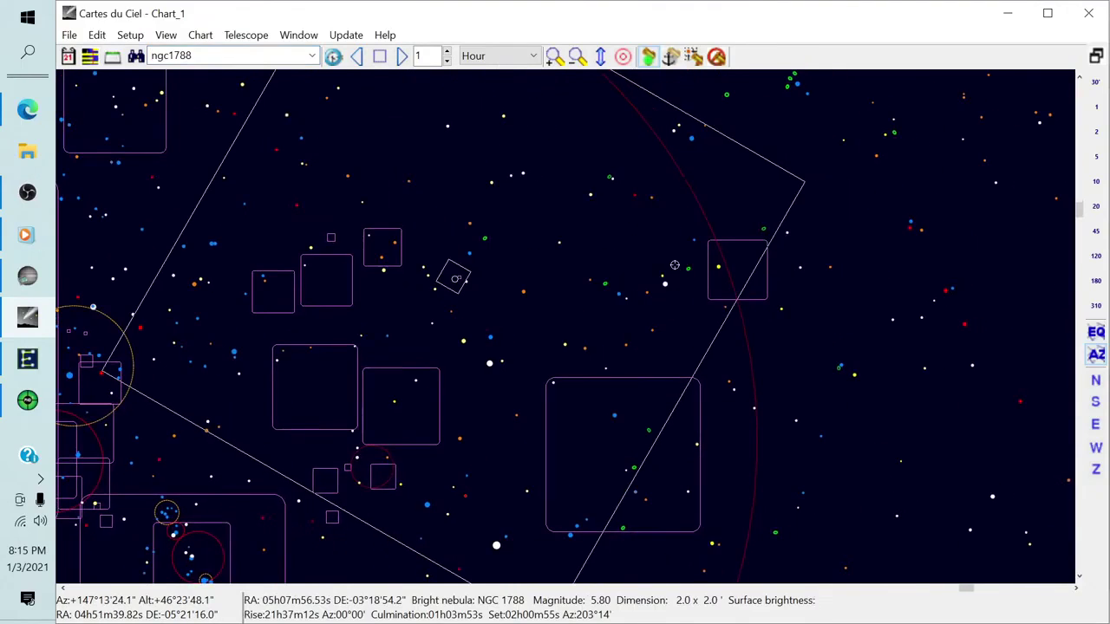
scroll(750, 263, up, 3)
scroll(750, 264, up, 4)
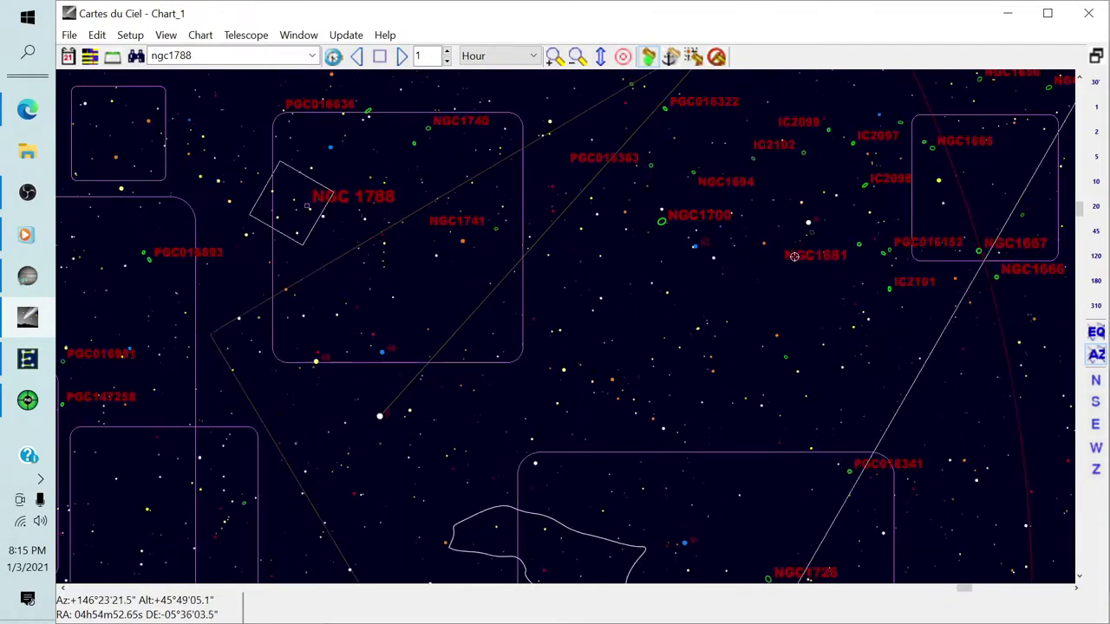
drag(810, 228, 573, 247)
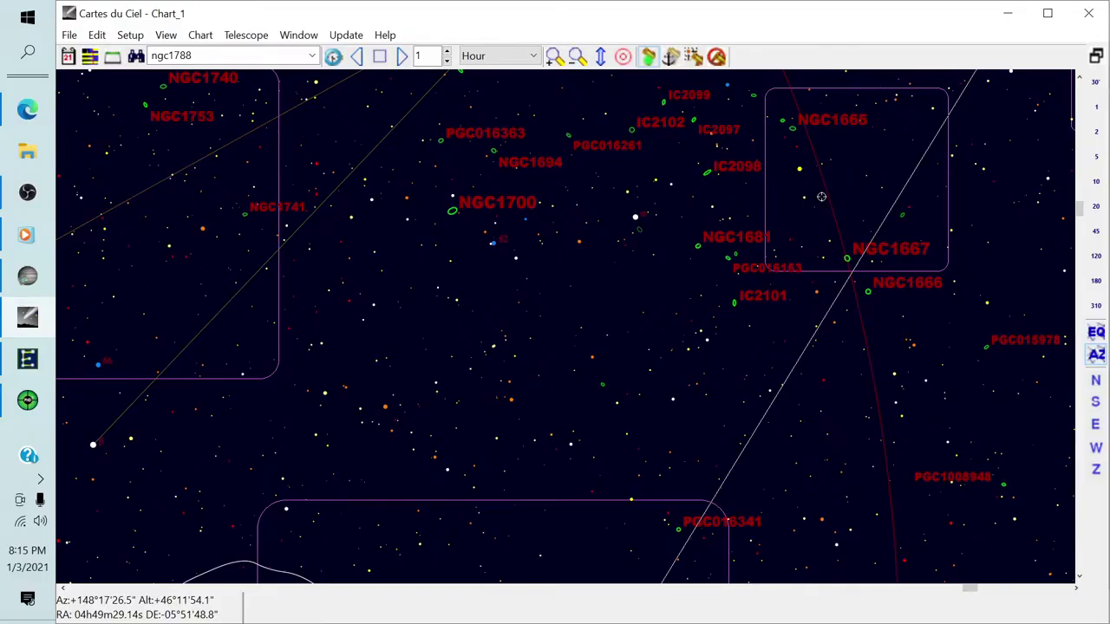
click(453, 211)
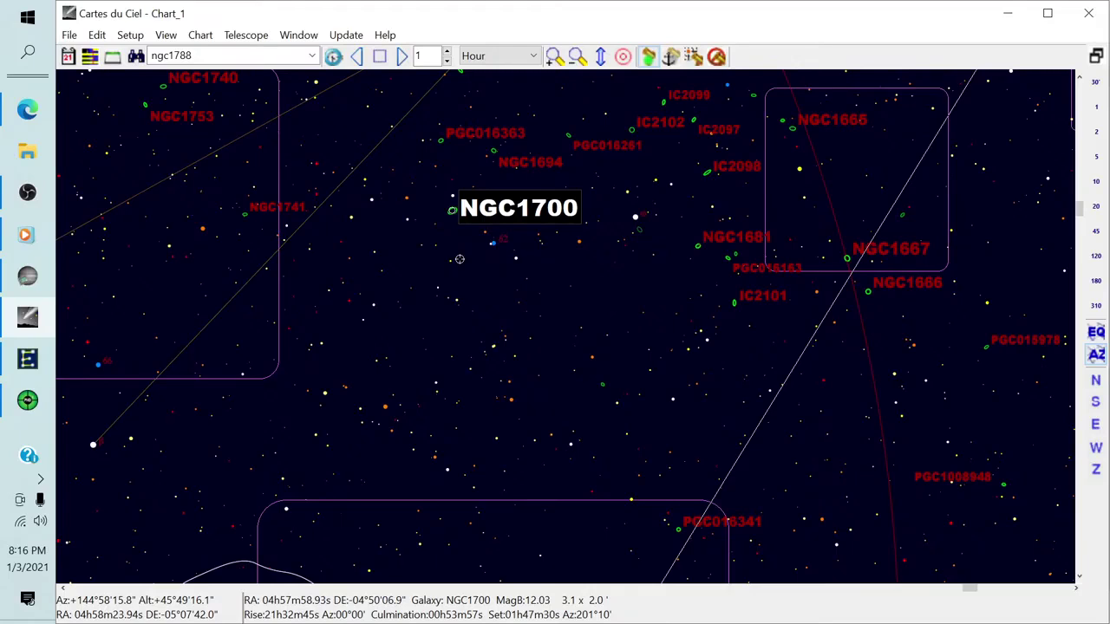
Slew the telescope to the selected galaxy NGC1700
scroll(459, 259, up, 1)
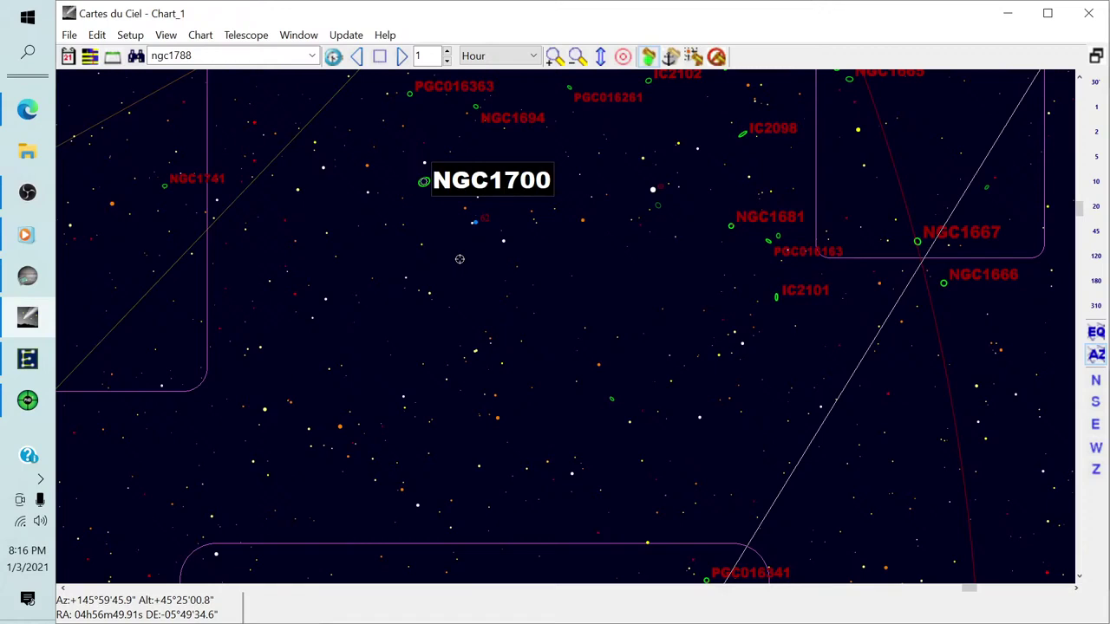
scroll(459, 259, up, 1)
scroll(460, 258, down, 2)
scroll(460, 259, up, 1)
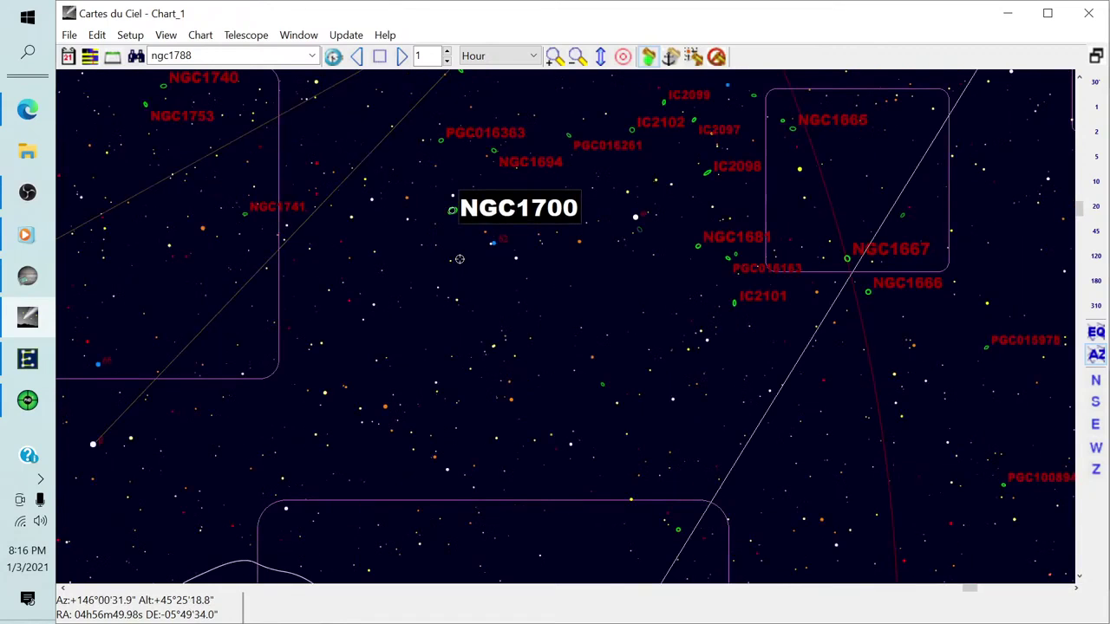
scroll(459, 258, down, 1)
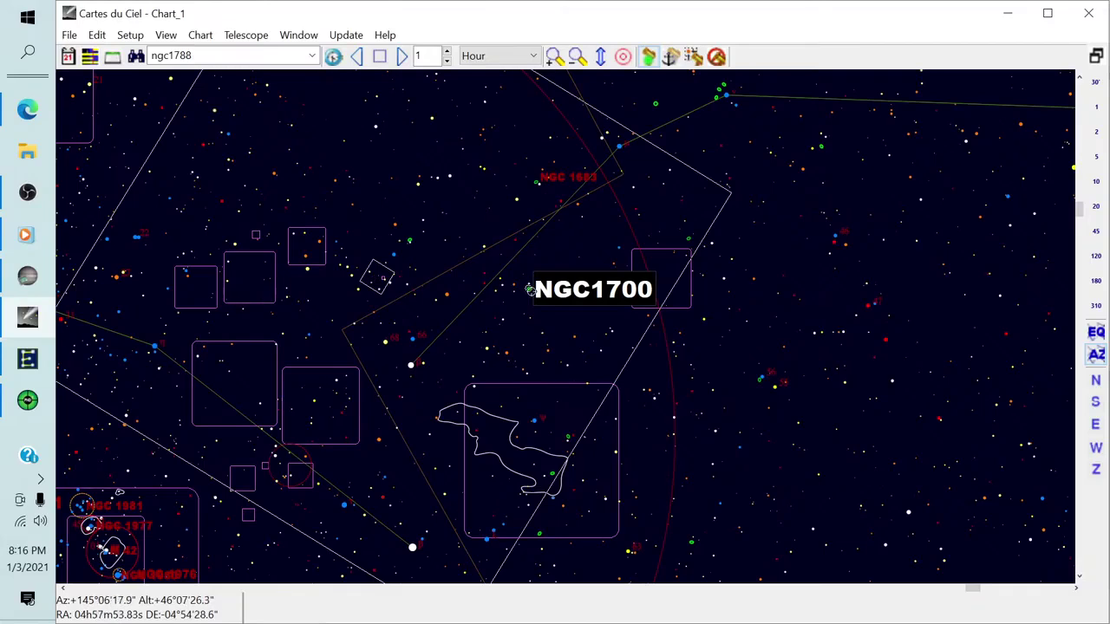
click(696, 59)
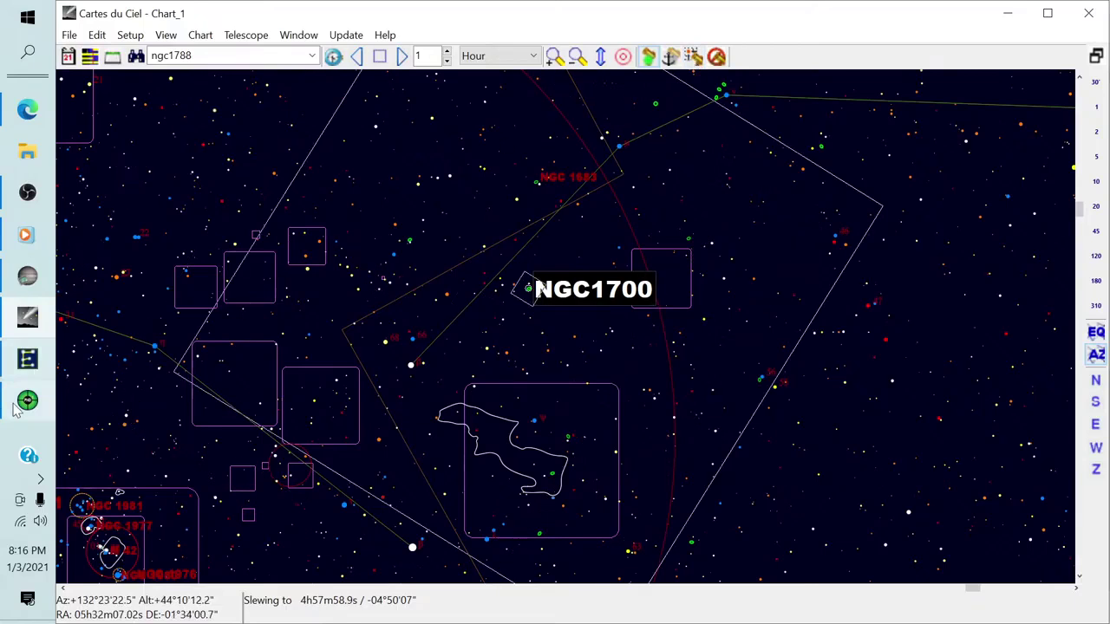
Stop looping and guiding in PHD2, and acknowledge the move-mount prompt in SharpCap to continue the sequence
key(alt+Tab)
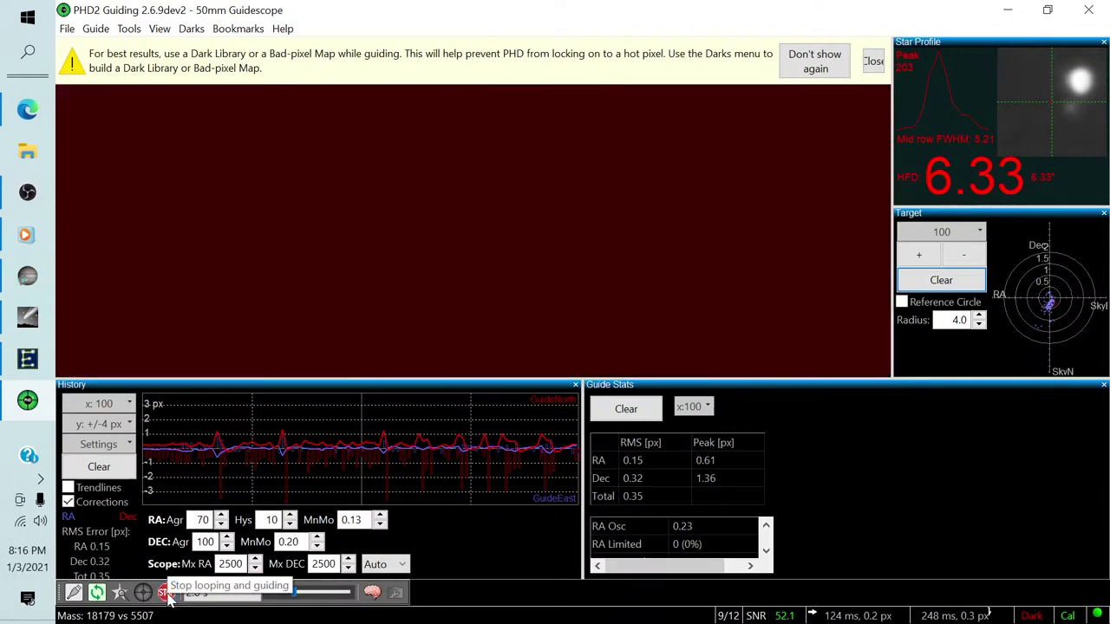
click(168, 595)
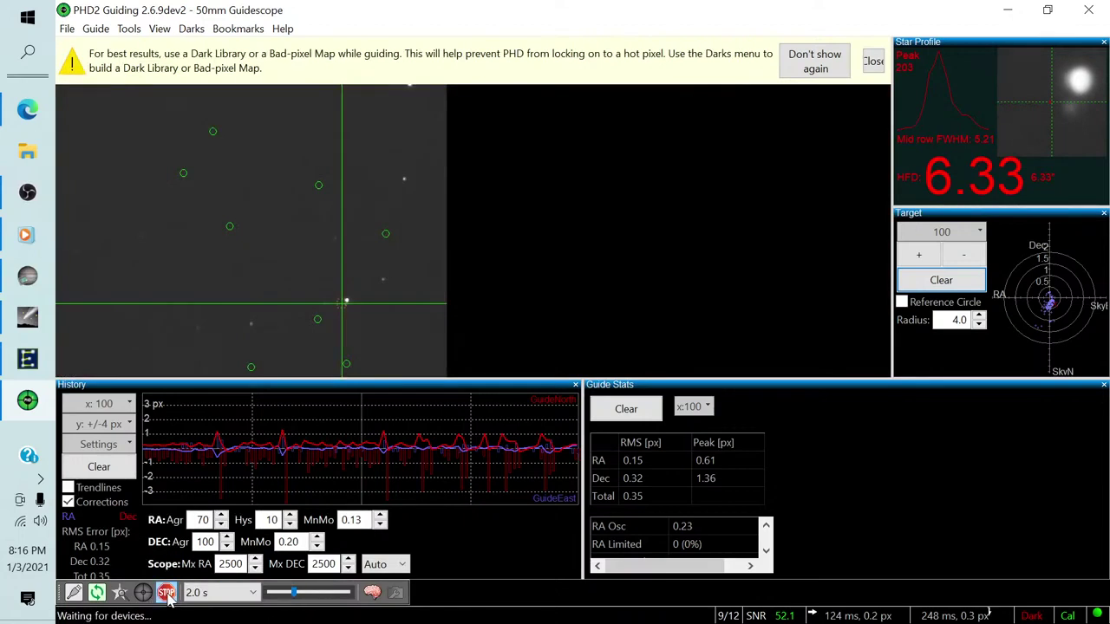
click(872, 60)
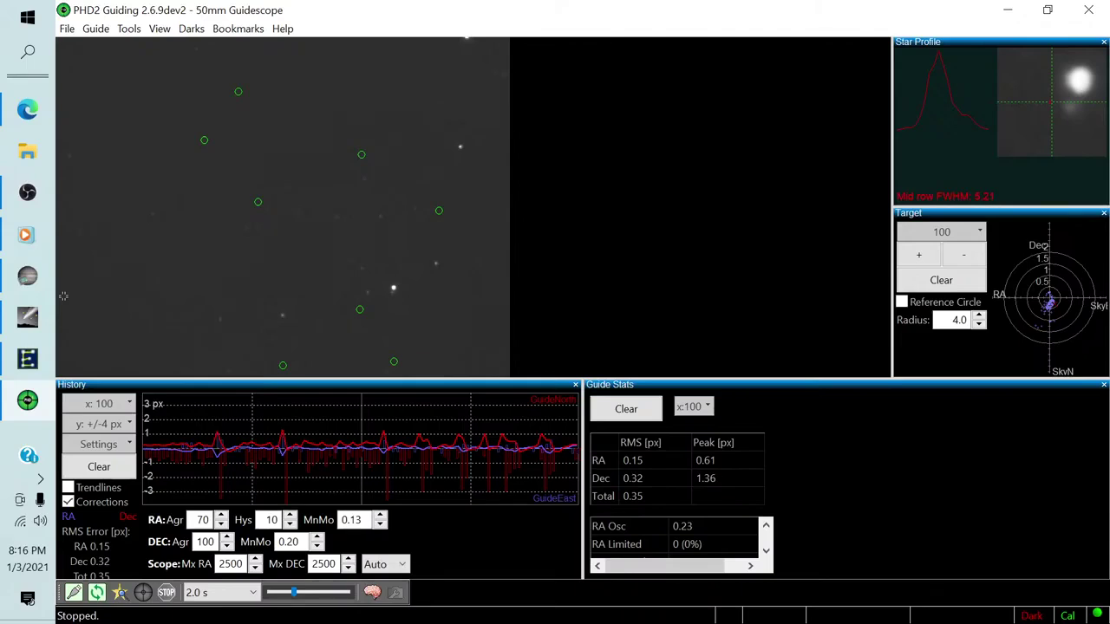
click(28, 275)
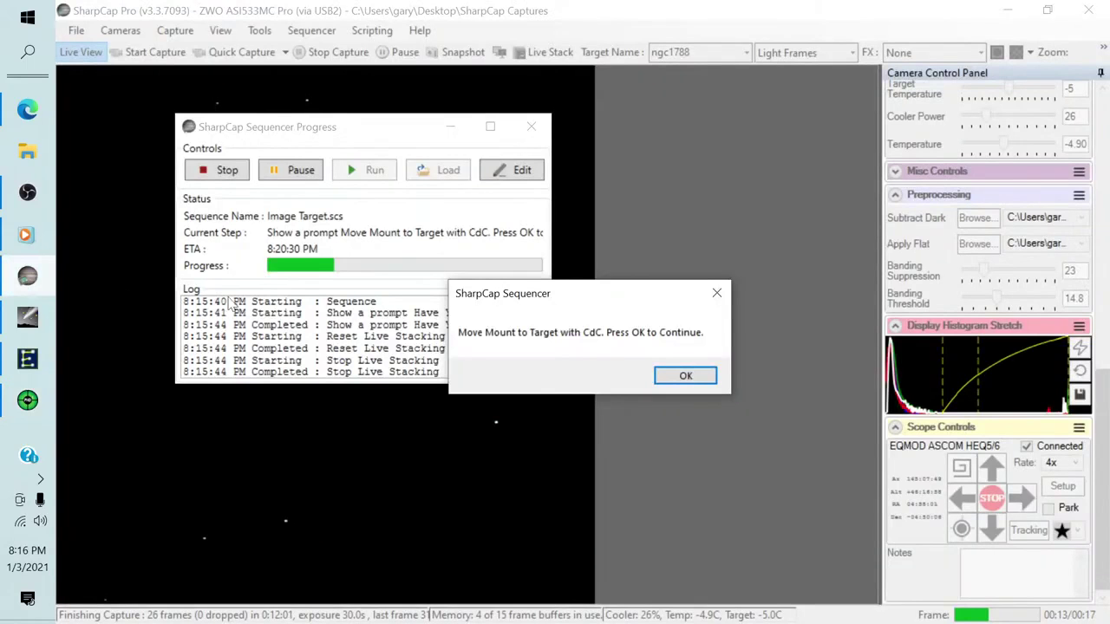
click(674, 376)
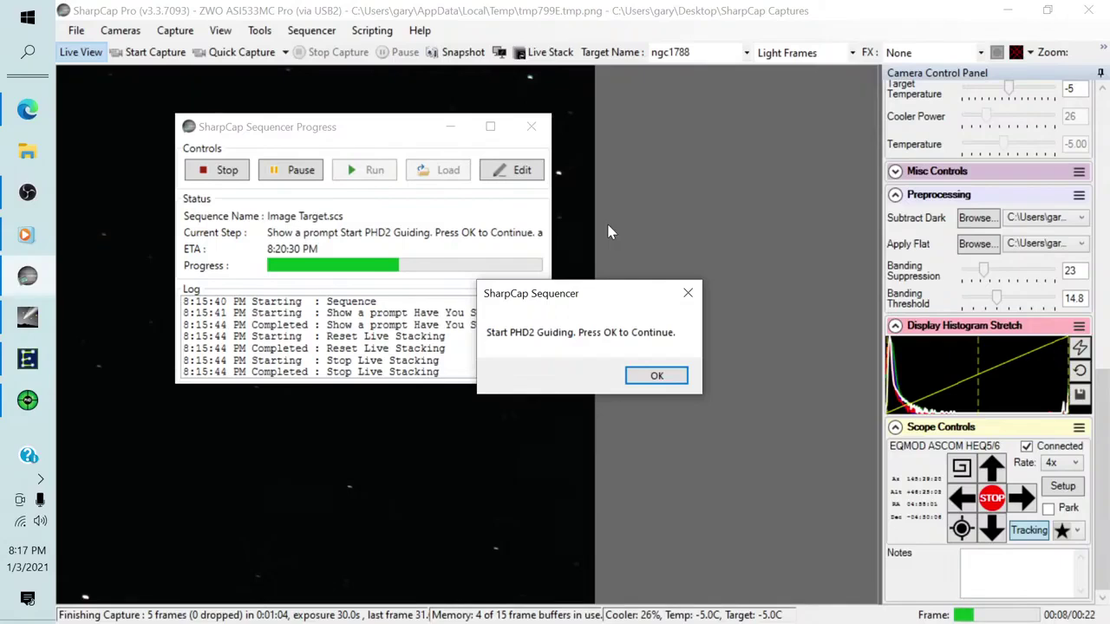
Switch to PHD2, loop exposures, and start guiding on an auto-selected star
click(28, 402)
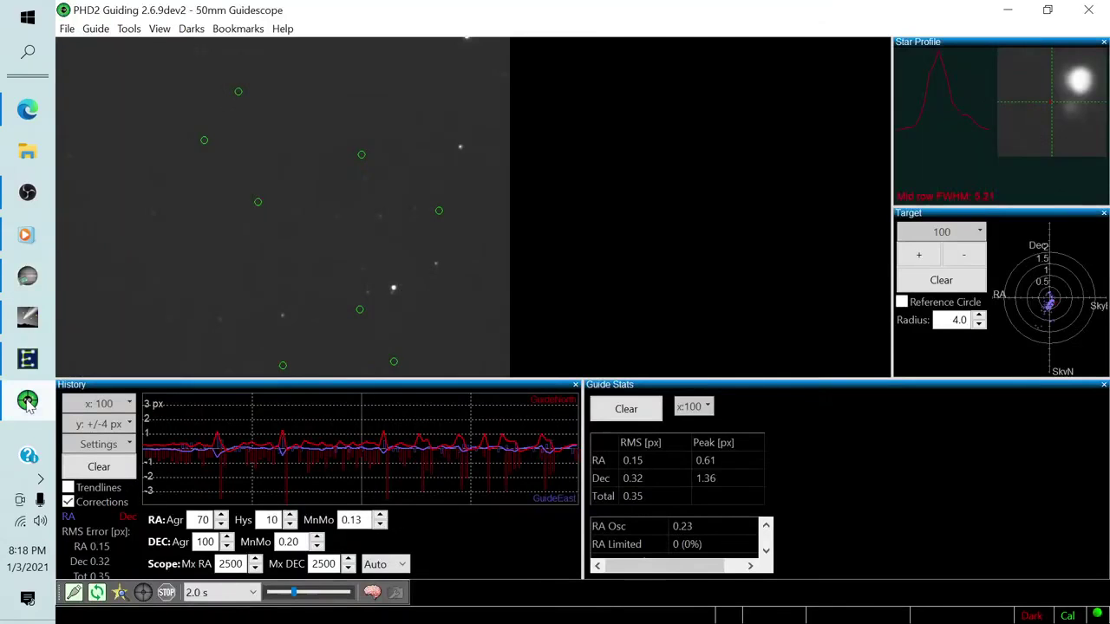
click(97, 594)
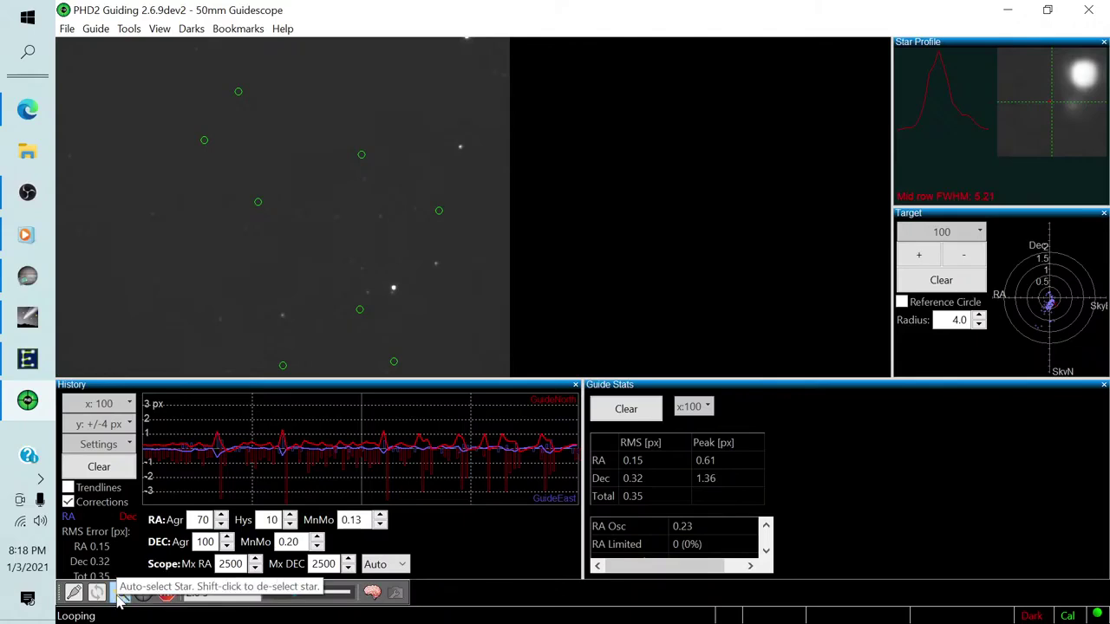
click(120, 593)
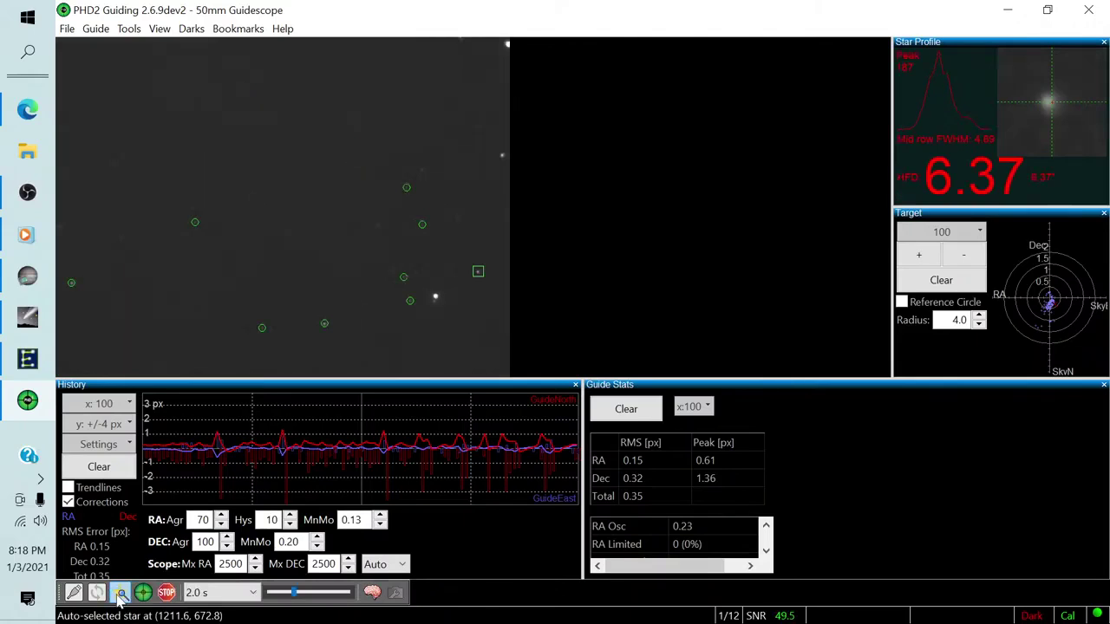
click(143, 592)
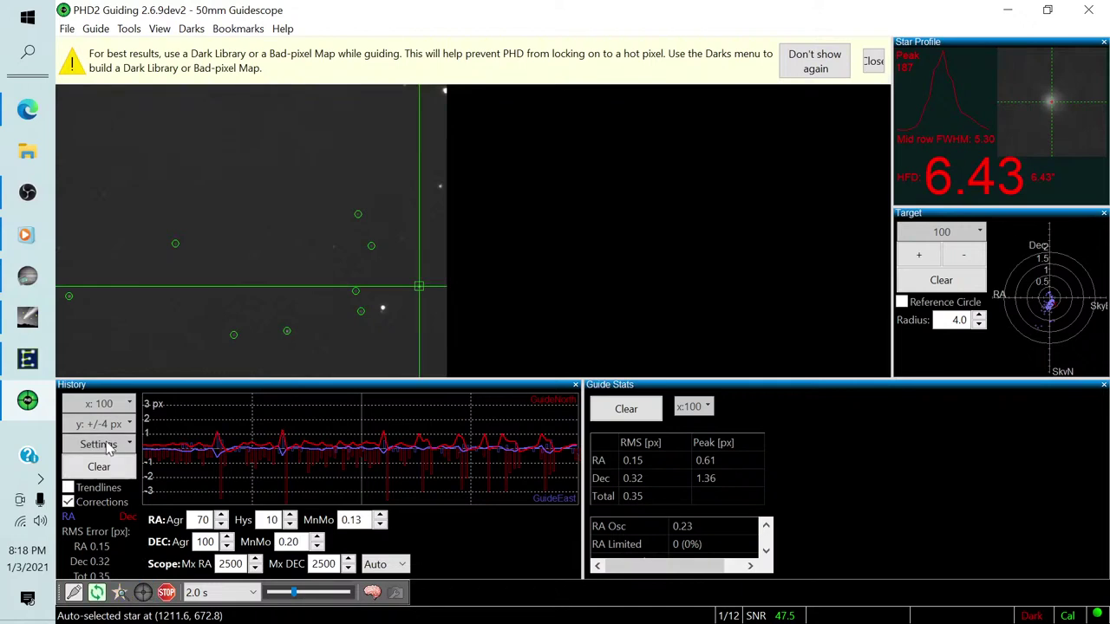
Clear the guiding history, guide stats and target plot, and dismiss the dark library notice
click(99, 466)
click(625, 409)
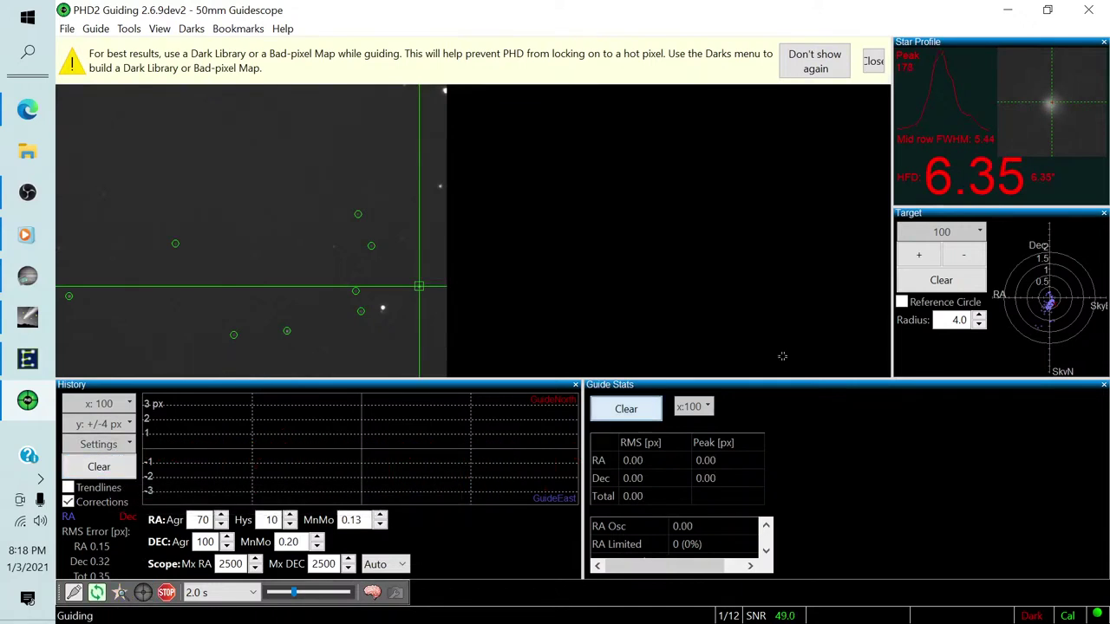
click(936, 285)
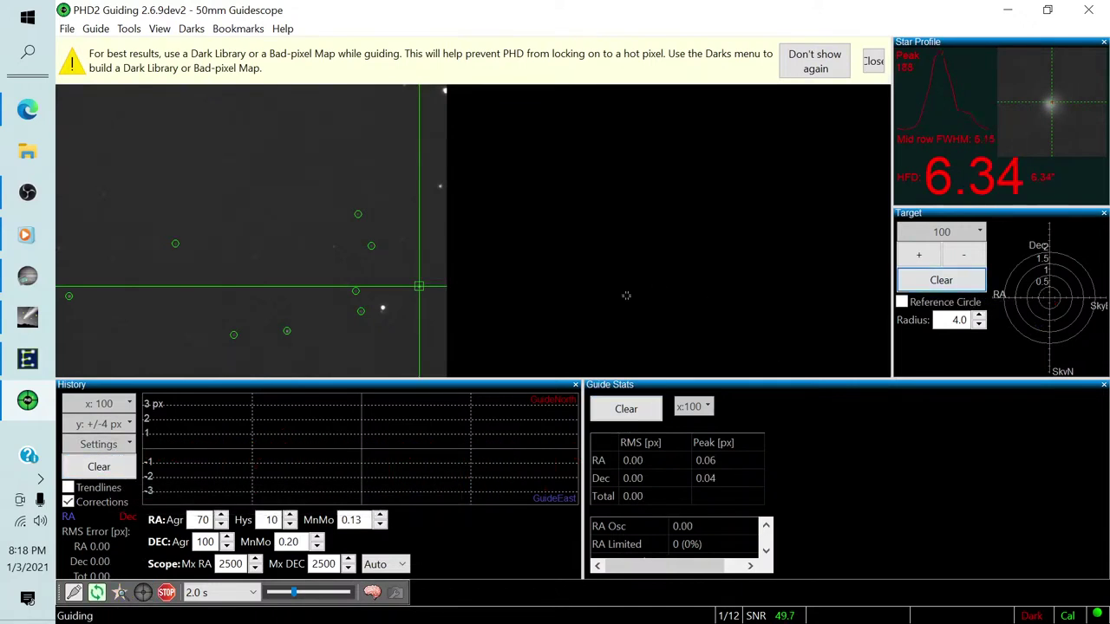
click(873, 61)
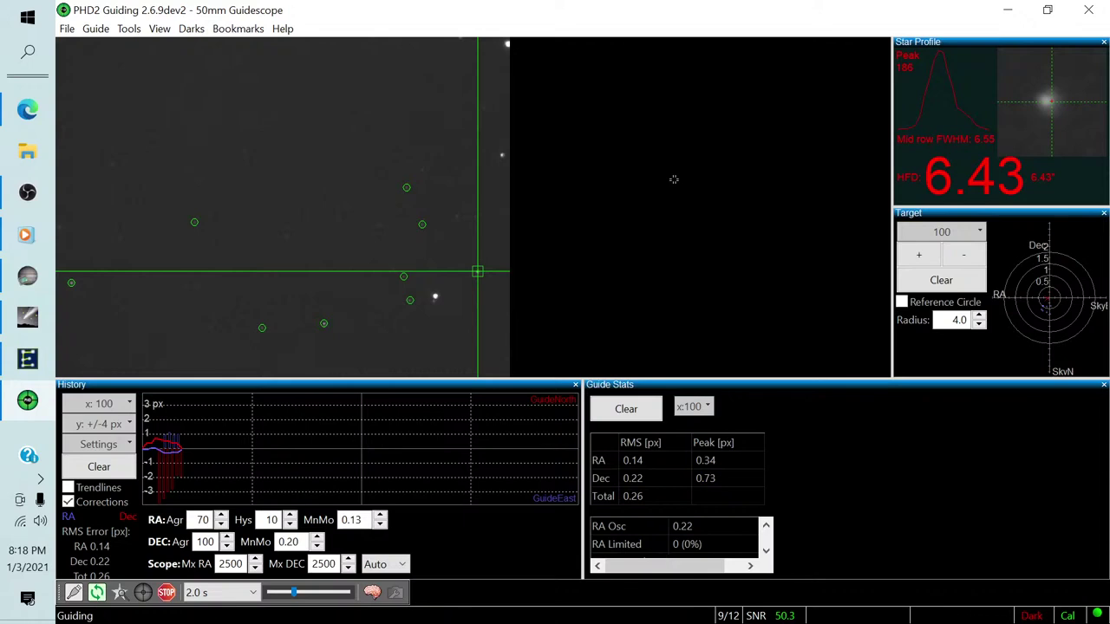
Switch to SharpCap, acknowledge the start-guiding prompt to finish the sequence, and close the Sequencer Progress window
click(28, 276)
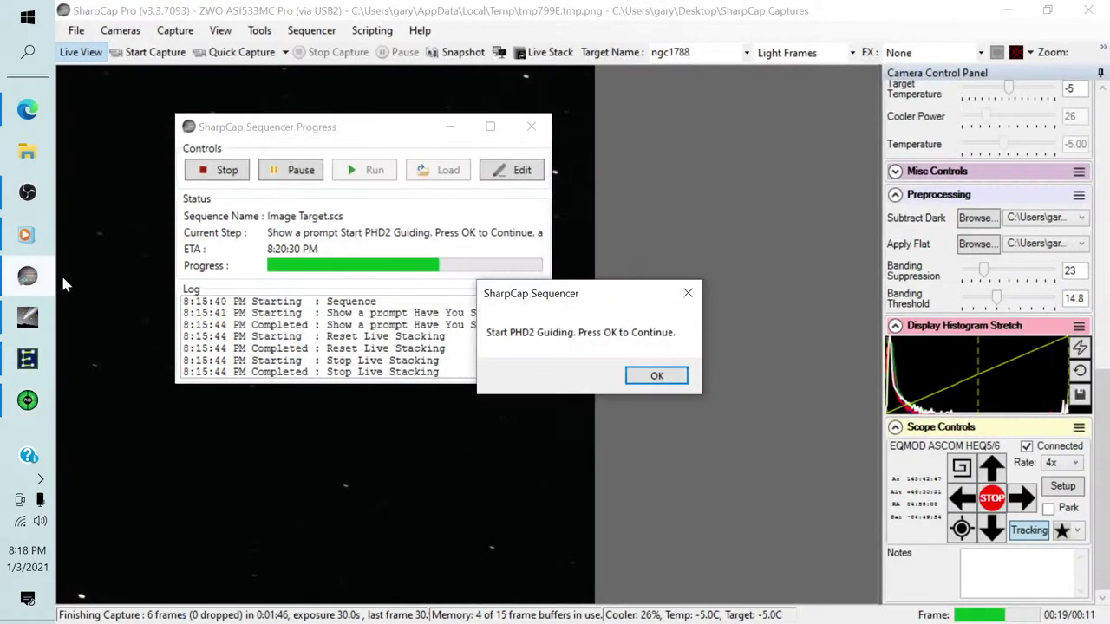
click(655, 377)
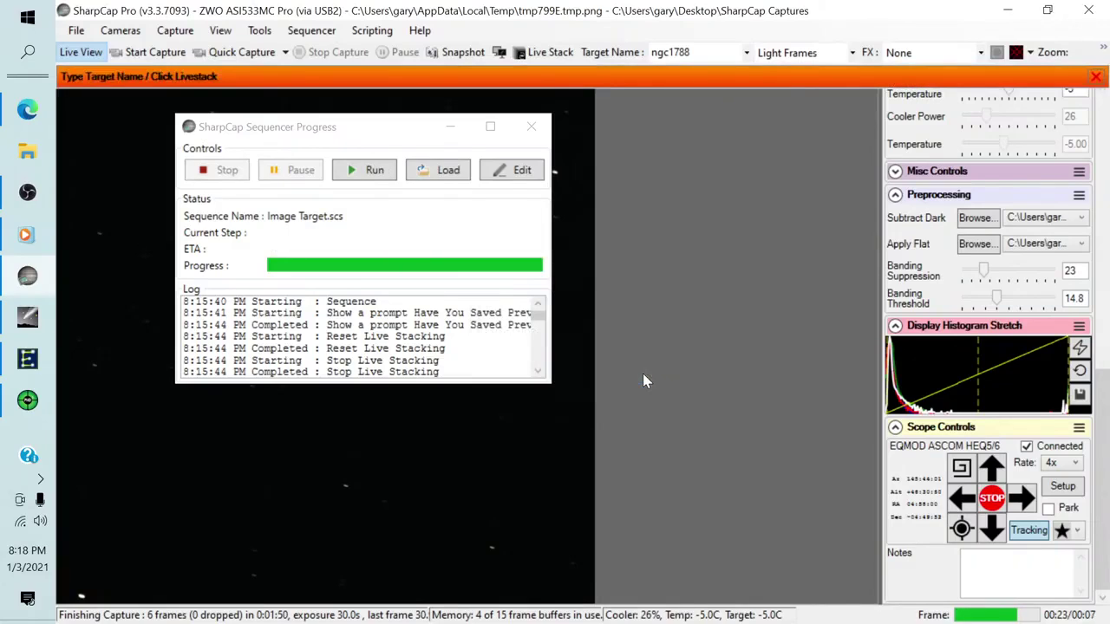
click(531, 129)
Change the target name to ngc1700 and start live stacking
double_click(652, 53)
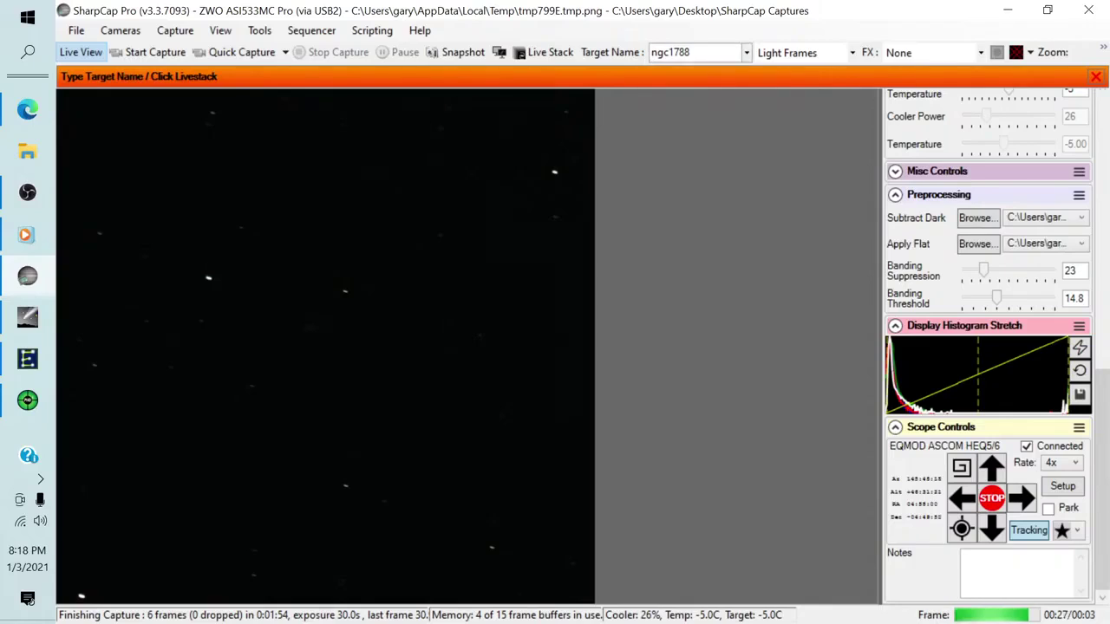
click(672, 52)
key(BackSpace)
key(BackSpace)
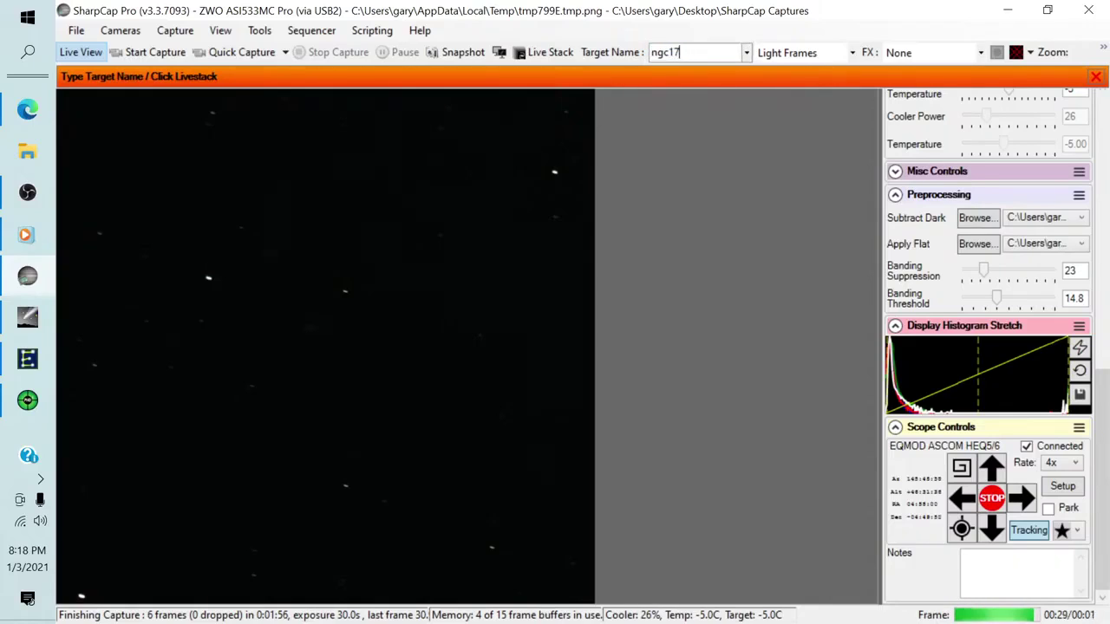
text(00)
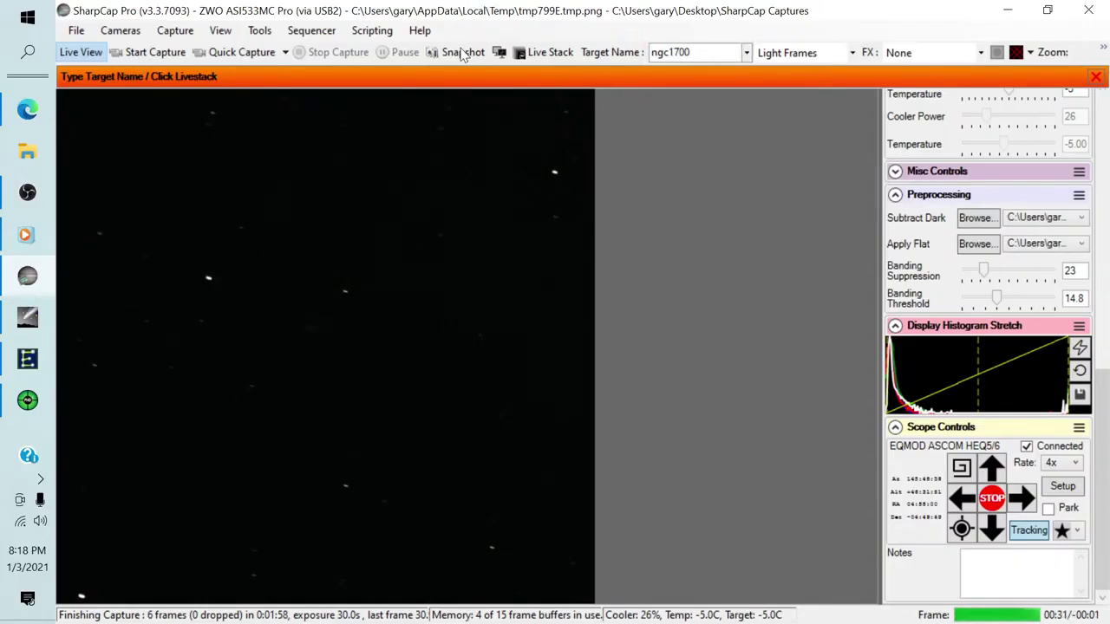
click(549, 52)
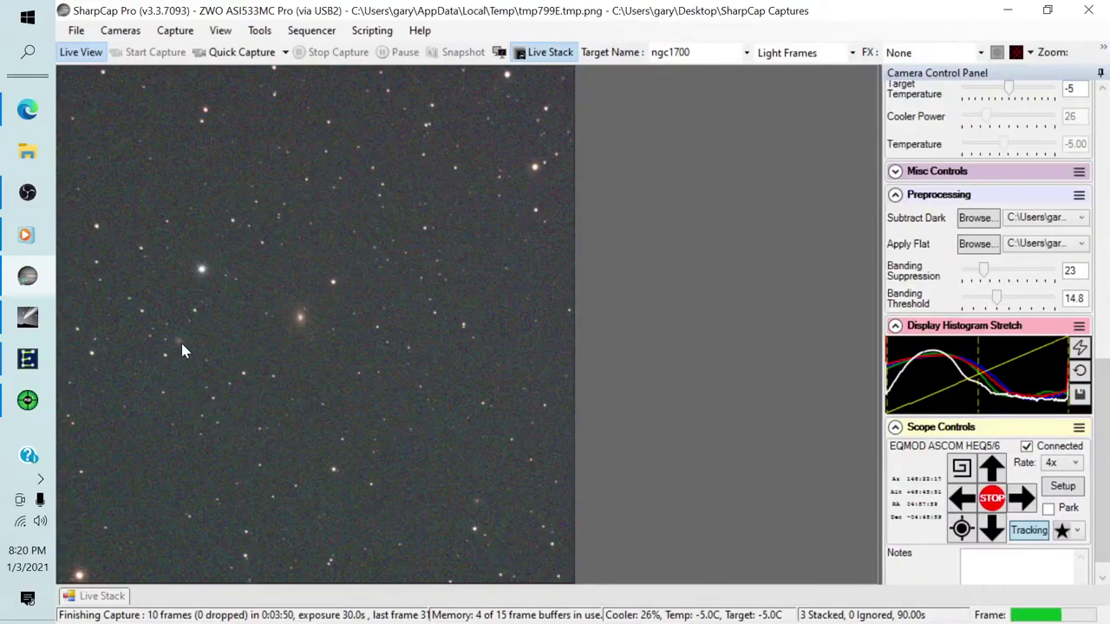
Stretch the NGC 1700 live stack by moving the black and mid levels closer around the histogram peak, and remove the colour saturation
click(102, 597)
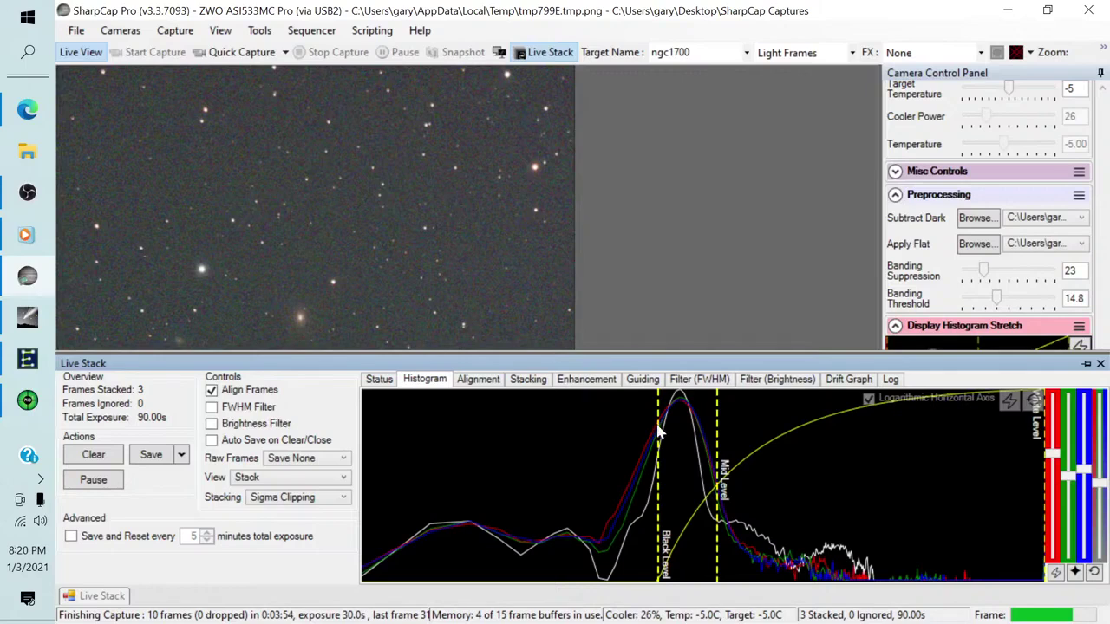
drag(659, 424, 702, 426)
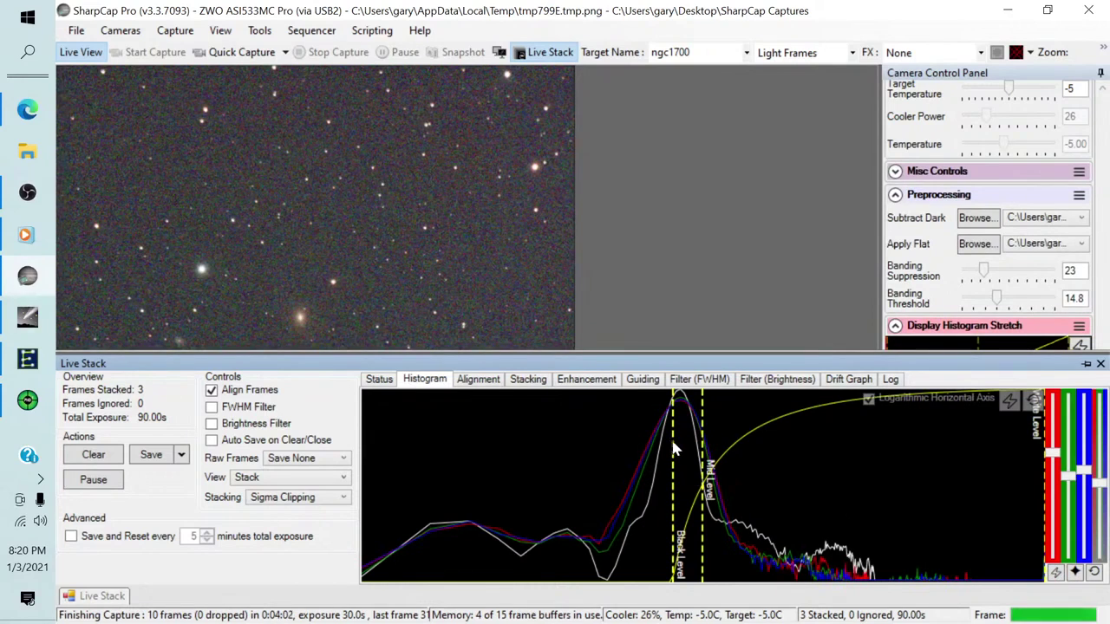
drag(673, 441, 702, 441)
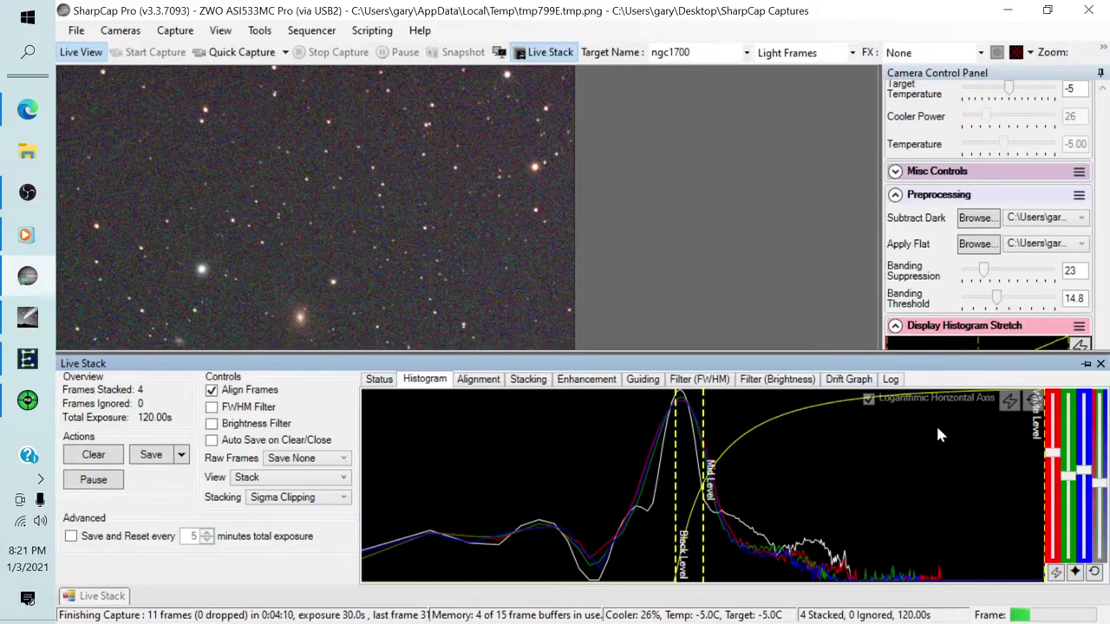
click(757, 237)
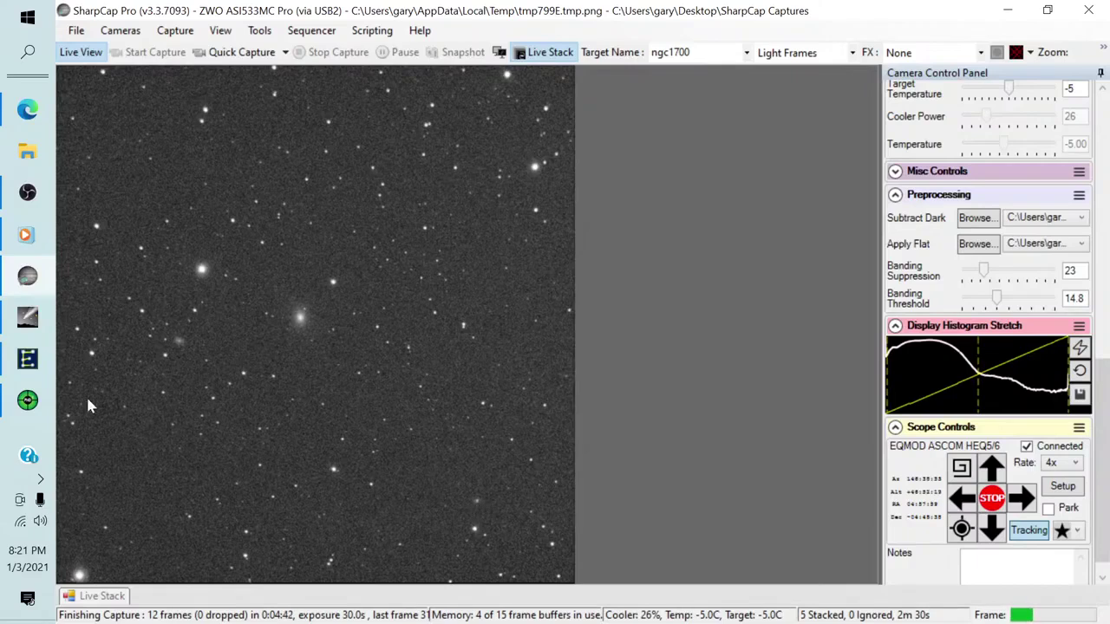
Switch to Cartes du Ciel and examine the chart around NGC1700 to identify the galaxies inside the camera frame
mouse_move(28, 278)
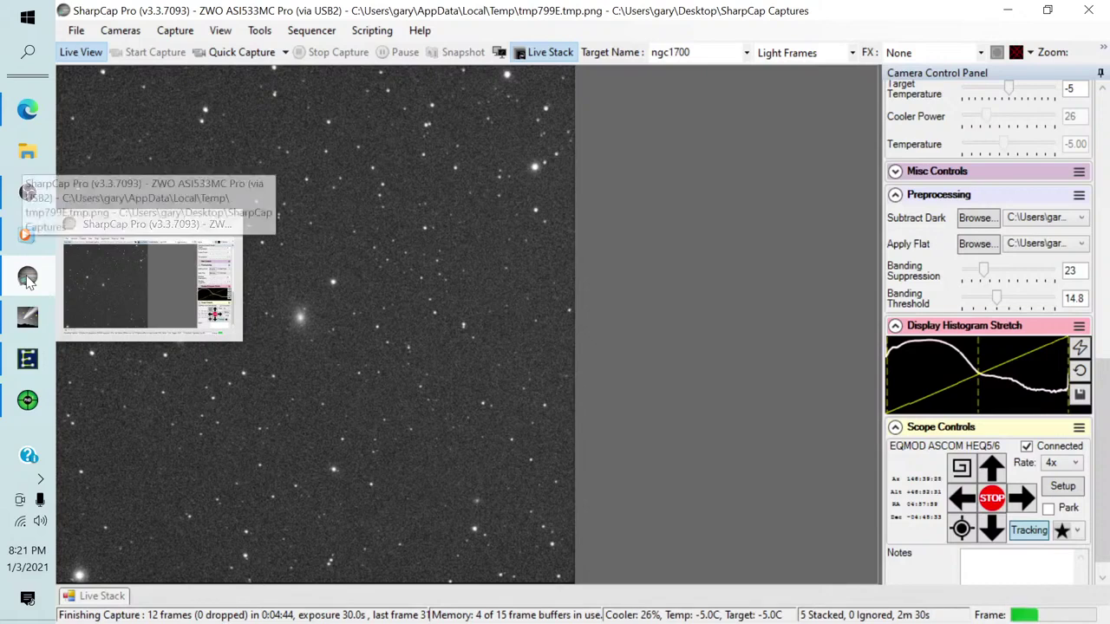
click(28, 317)
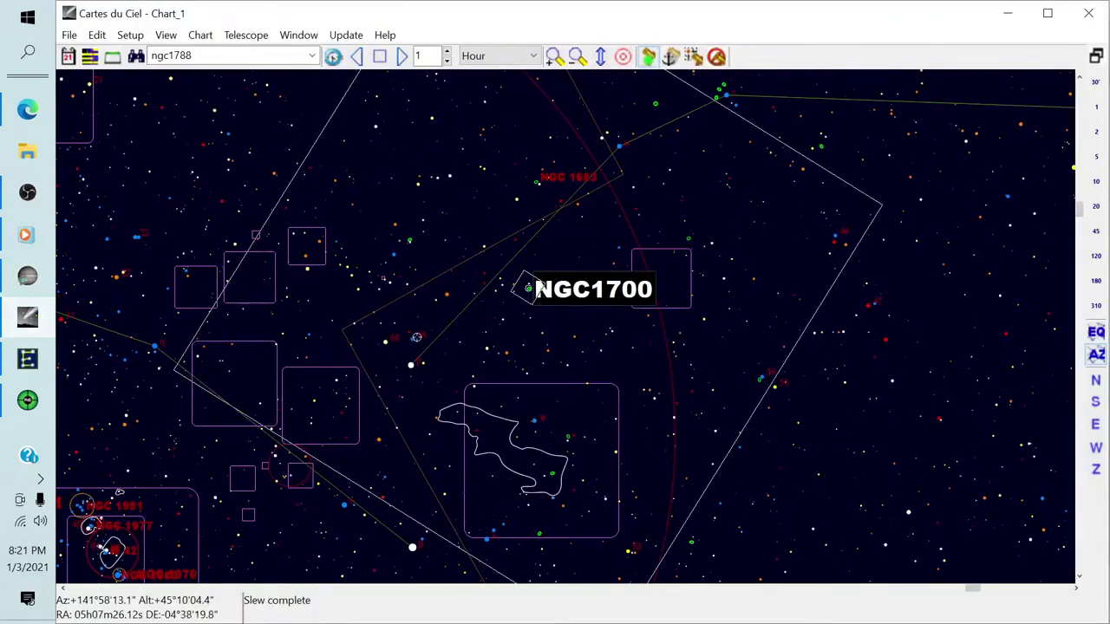
scroll(455, 317, up, 3)
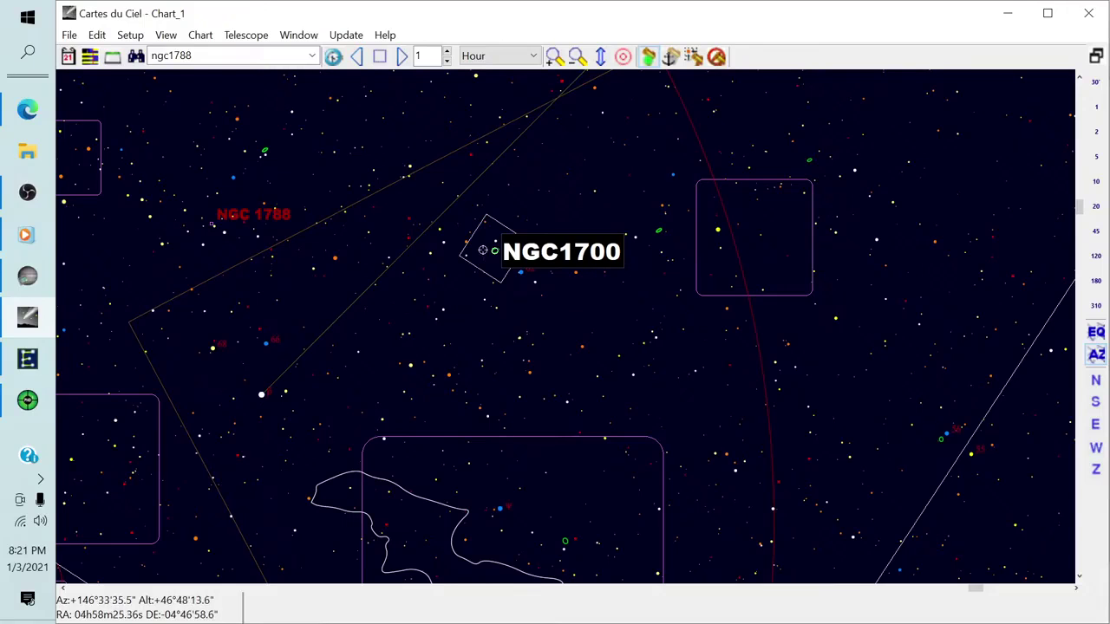
scroll(481, 250, up, 2)
drag(438, 234, 527, 347)
scroll(477, 285, up, 1)
scroll(478, 286, up, 1)
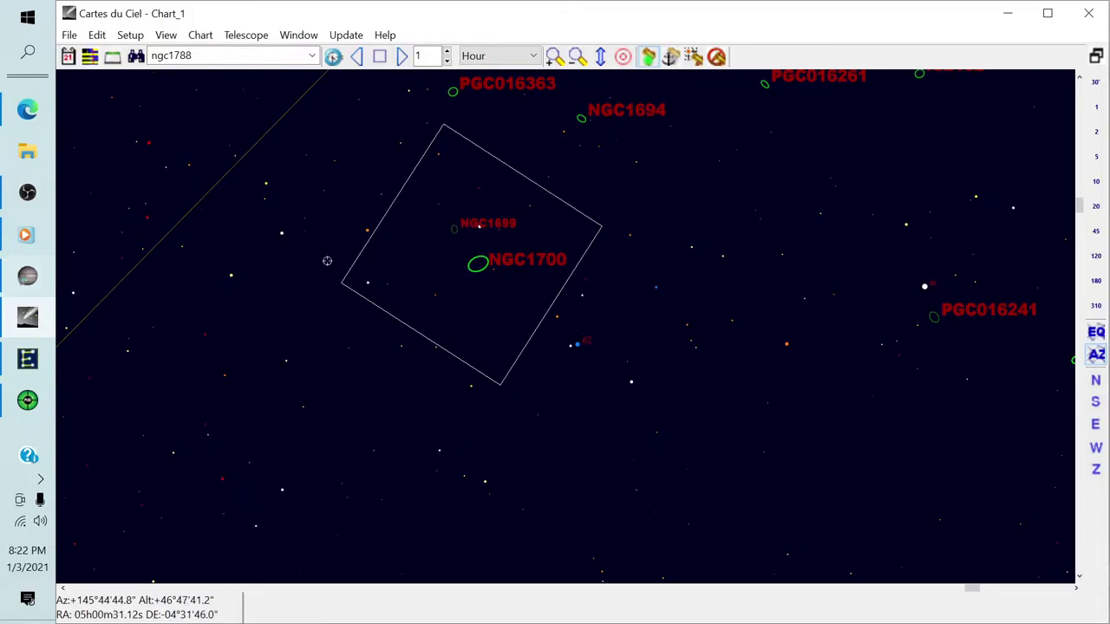
Switch to SharpCap, raise the live stack's black level slightly towards the histogram peak, and pin the Live Stack panel open
click(37, 286)
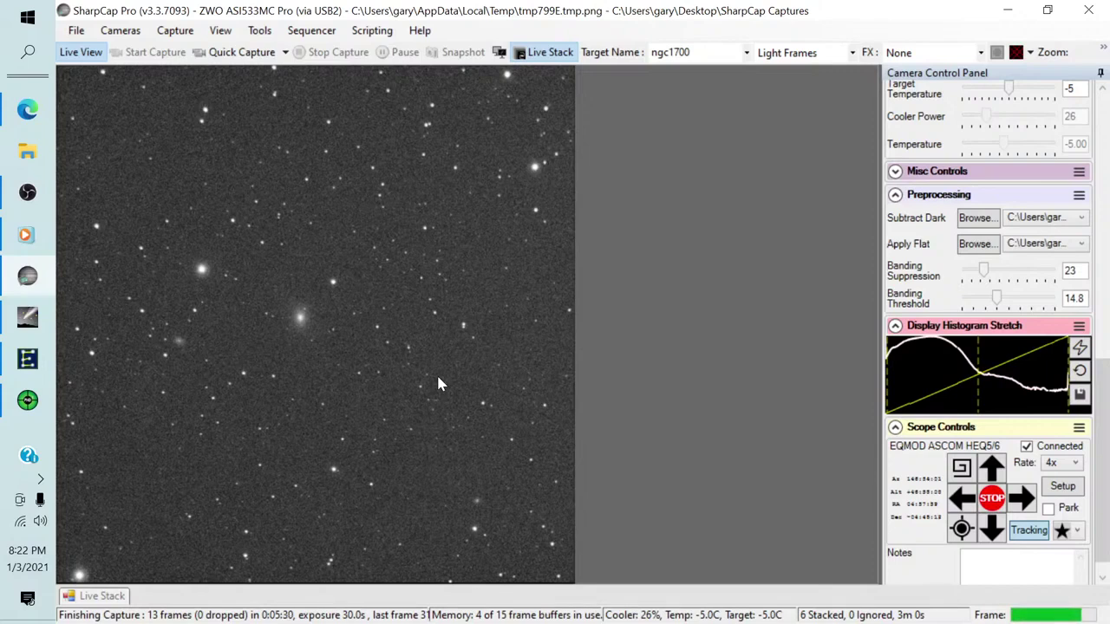
click(104, 596)
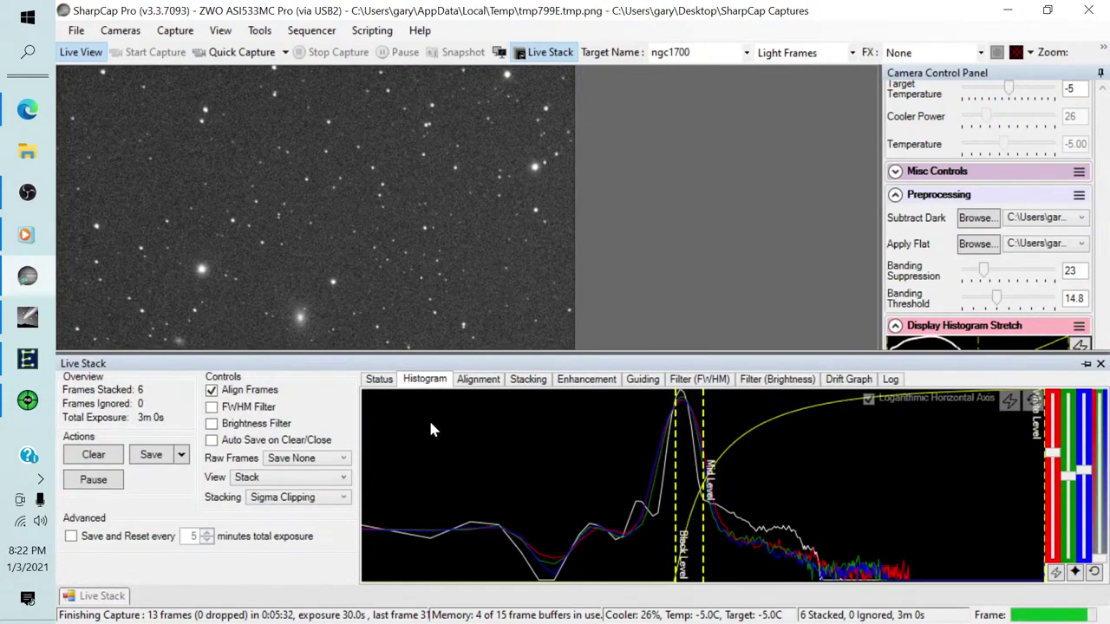
drag(677, 413, 701, 415)
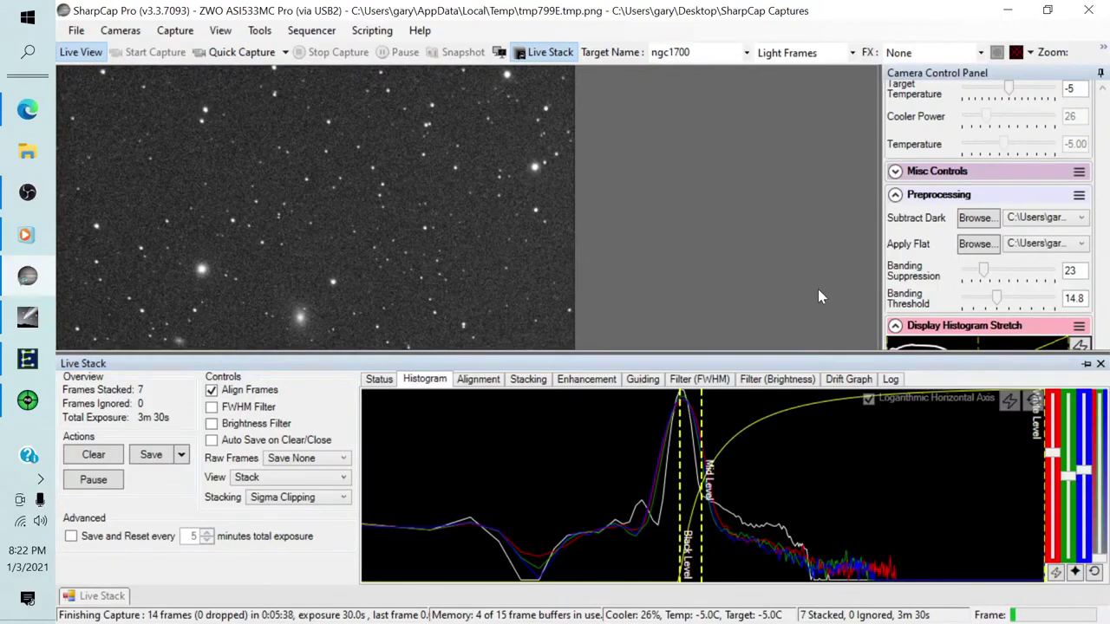
click(1086, 364)
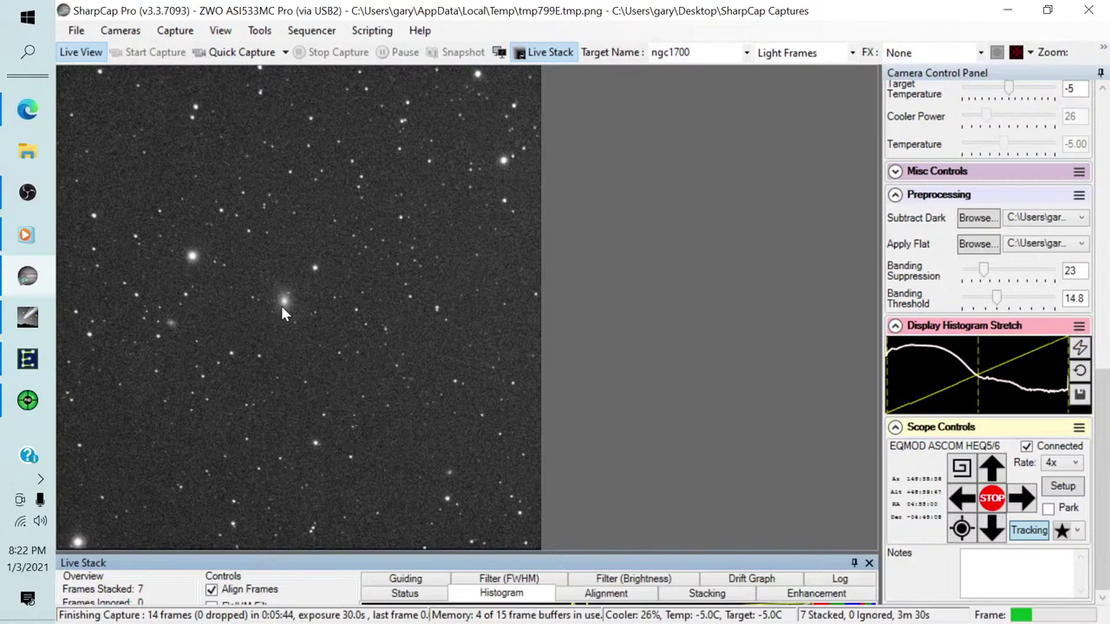
Zoom the preview to 40% around the galaxies and raise the black level of the display histogram stretch to darken the background
click(1101, 50)
click(1056, 77)
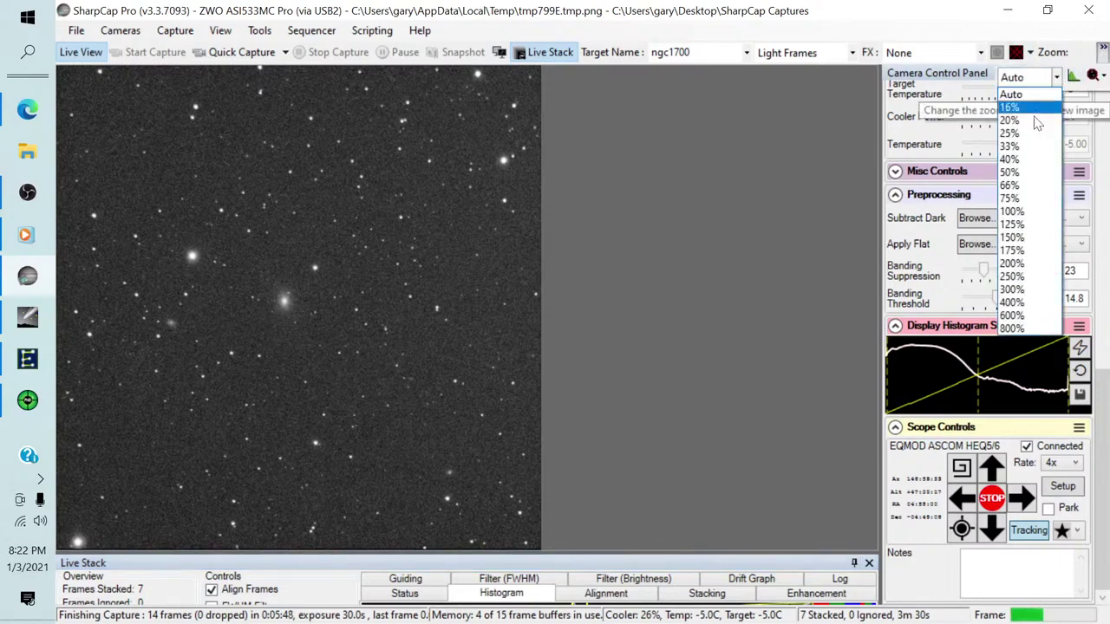
click(1032, 160)
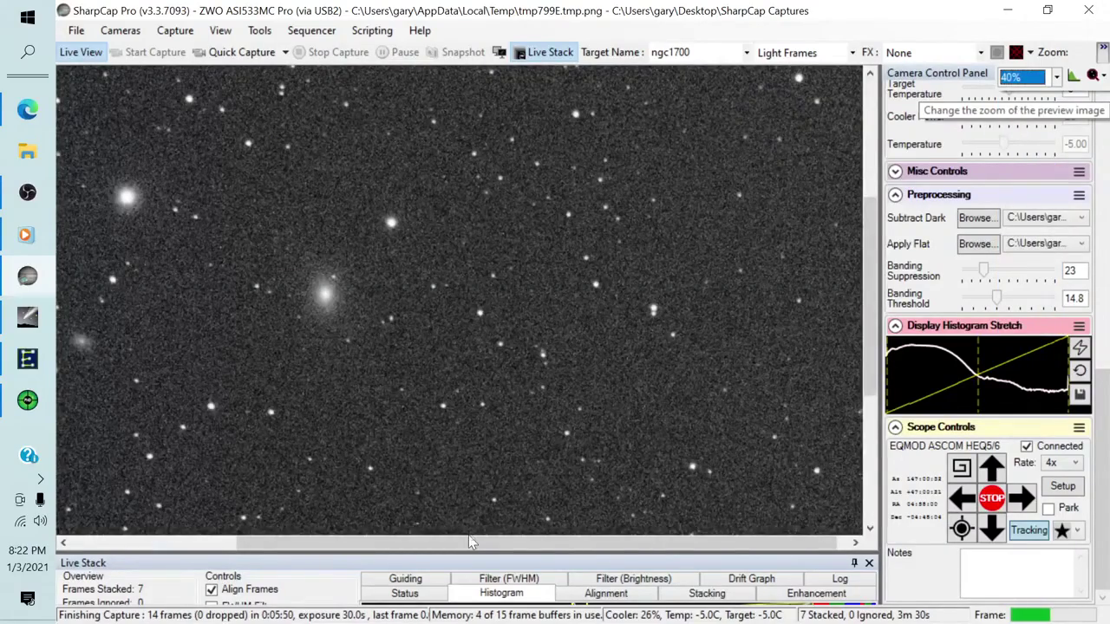
drag(468, 542, 330, 538)
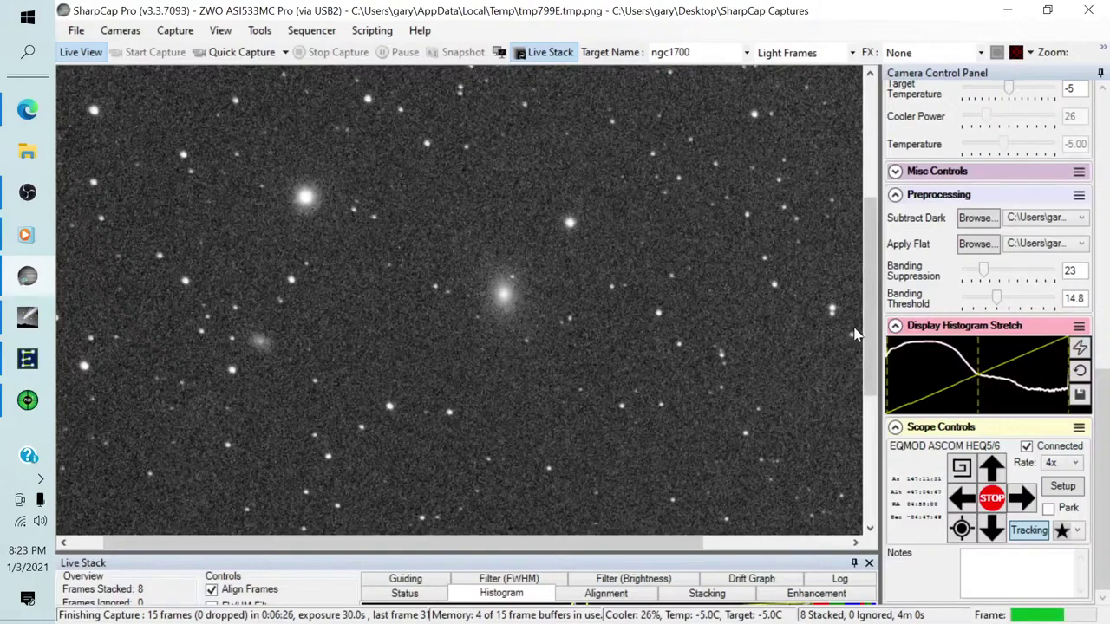
mouse_move(870, 333)
mouse_down()
mouse_move(864, 364)
mouse_move(864, 341)
mouse_up()
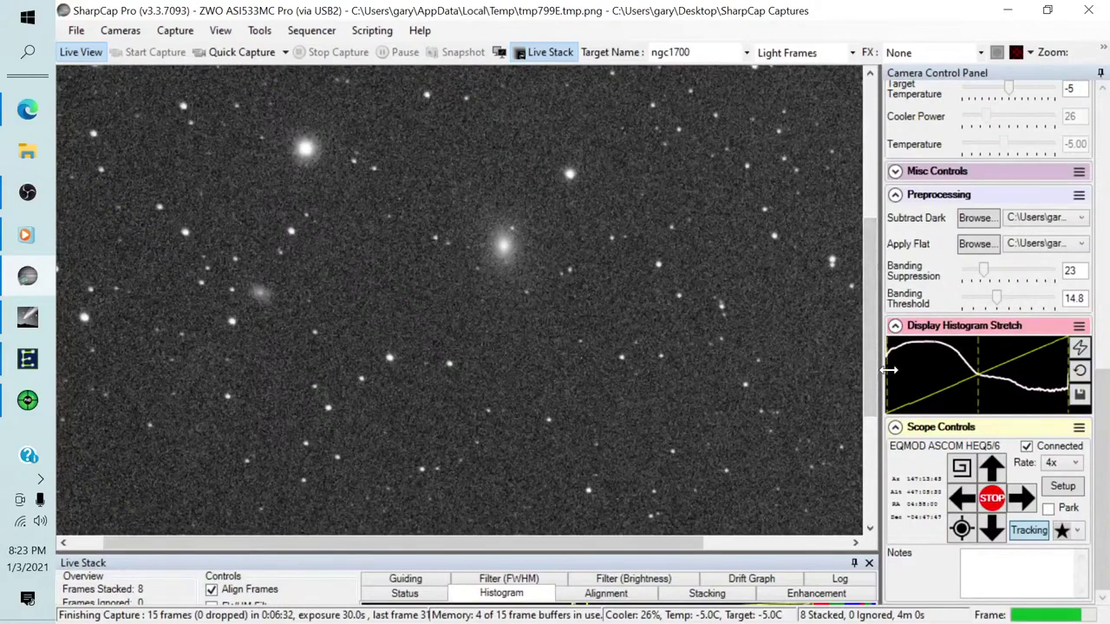
drag(889, 371, 914, 371)
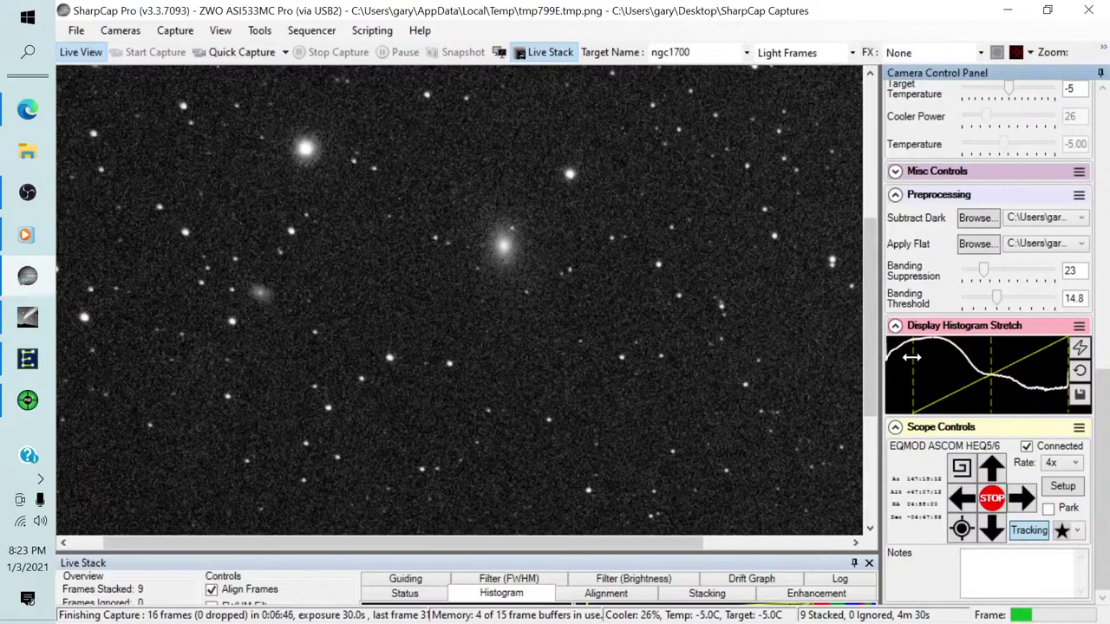
drag(913, 357, 916, 356)
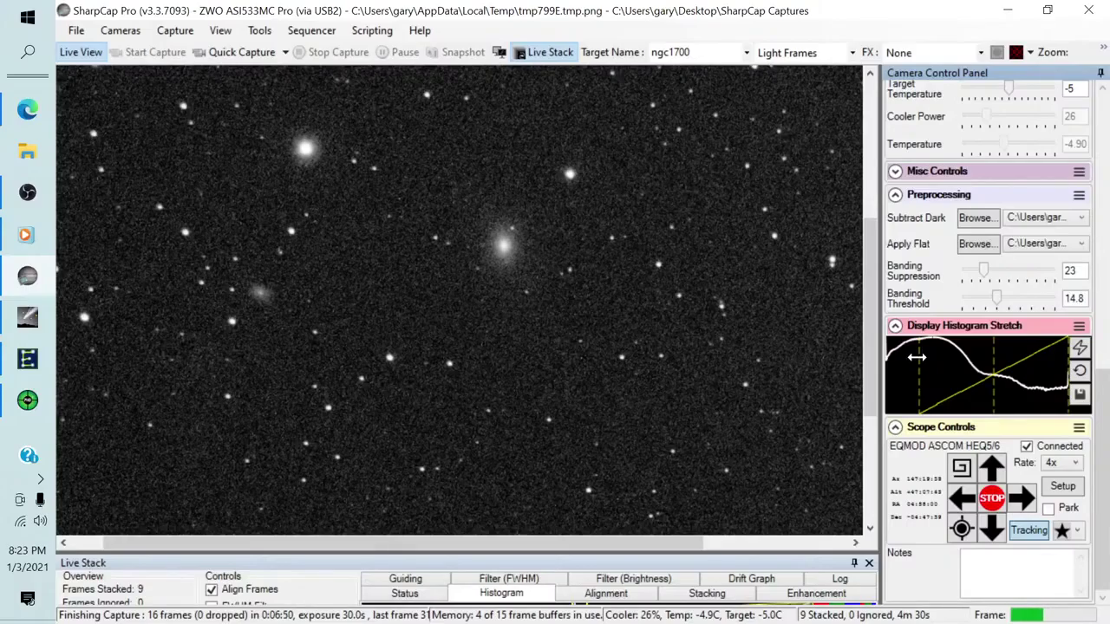
Return the preview zoom to Auto, enlarge the Live Stack panel, and save the NGC 1700 stack exactly as seen
drag(869, 242, 872, 102)
click(1102, 48)
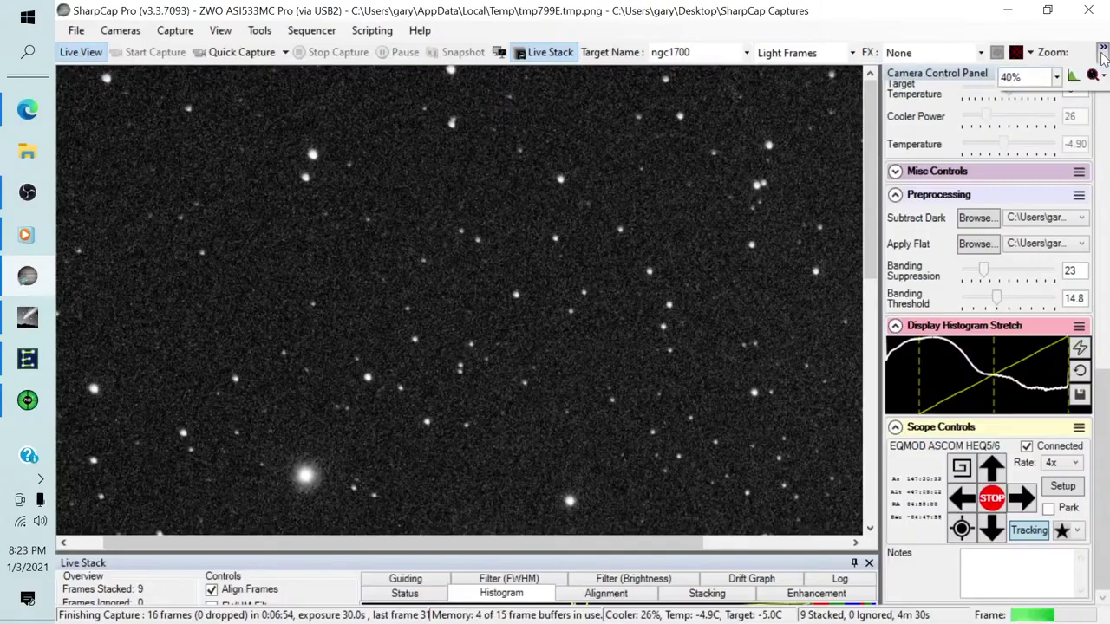
click(1056, 78)
click(1032, 90)
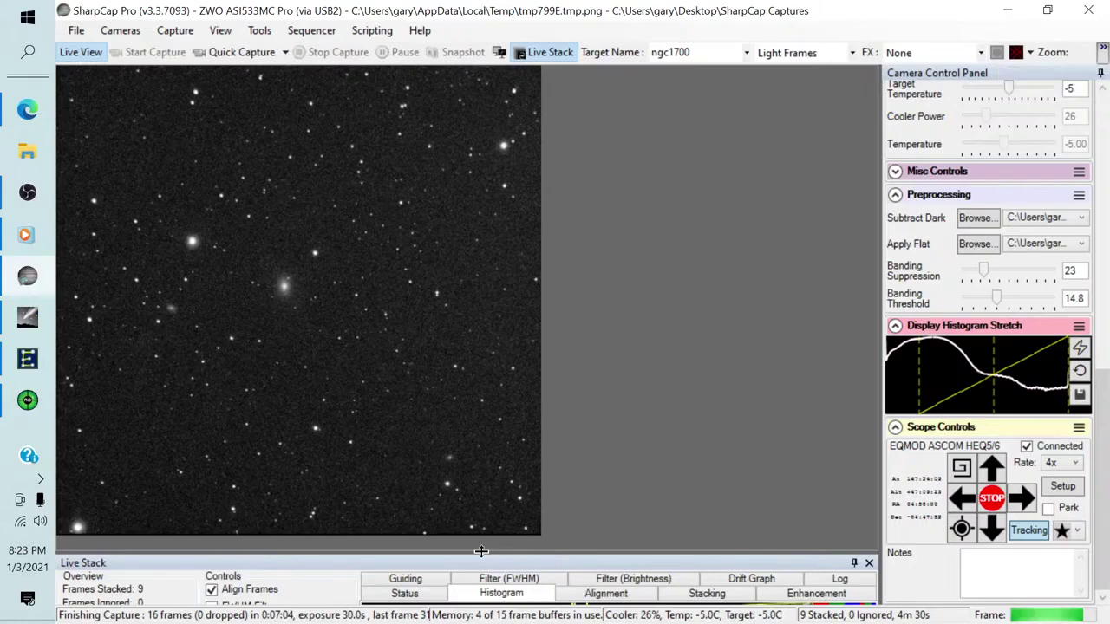
drag(481, 551, 483, 337)
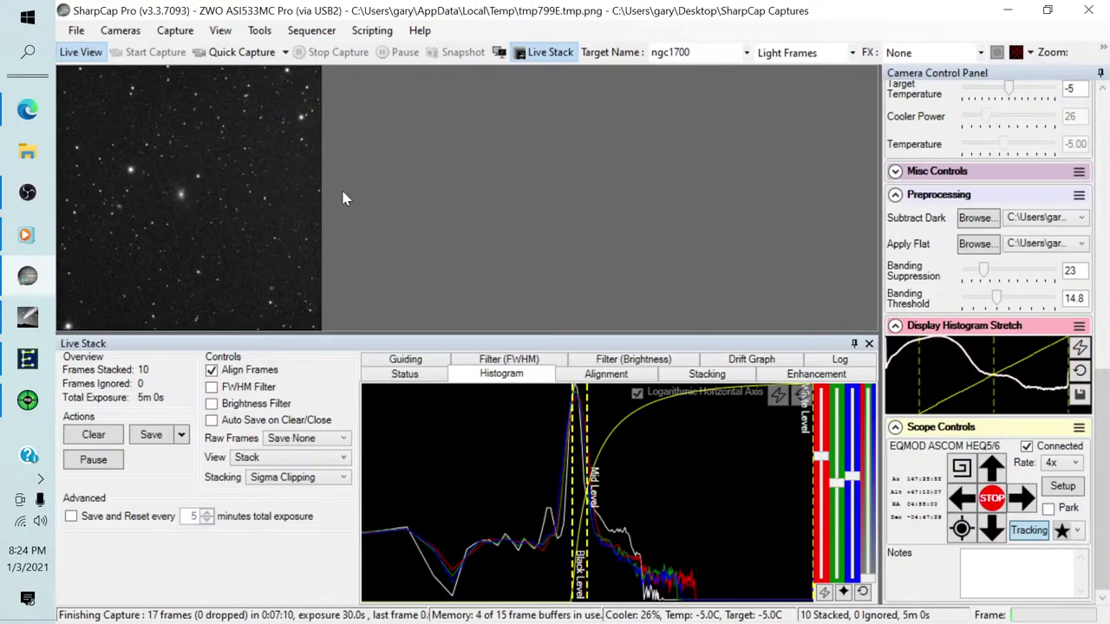
click(182, 439)
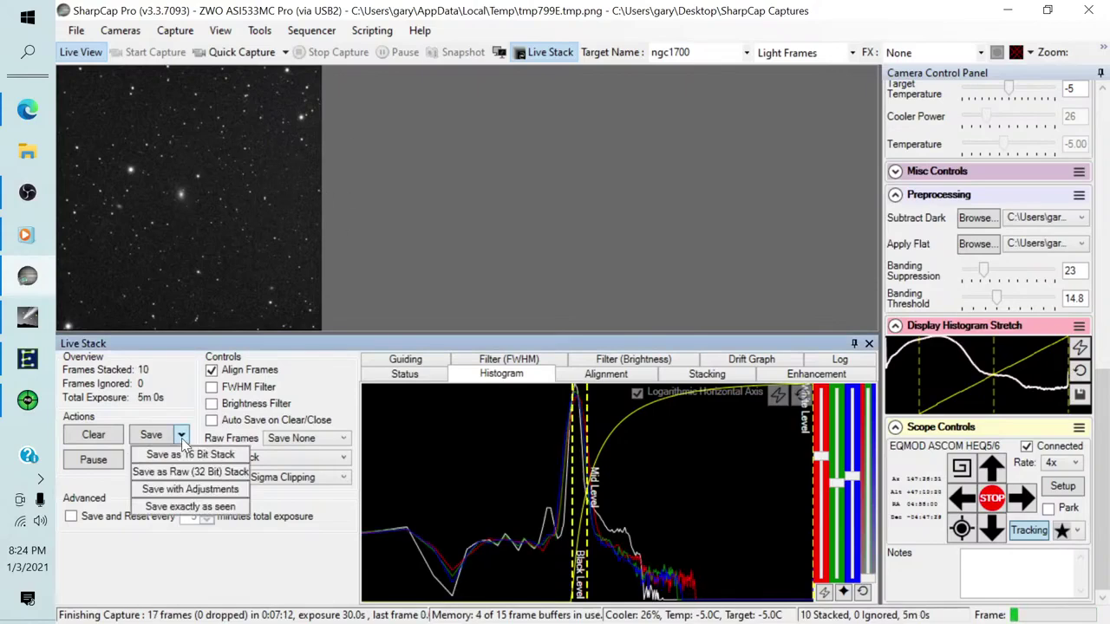
click(189, 507)
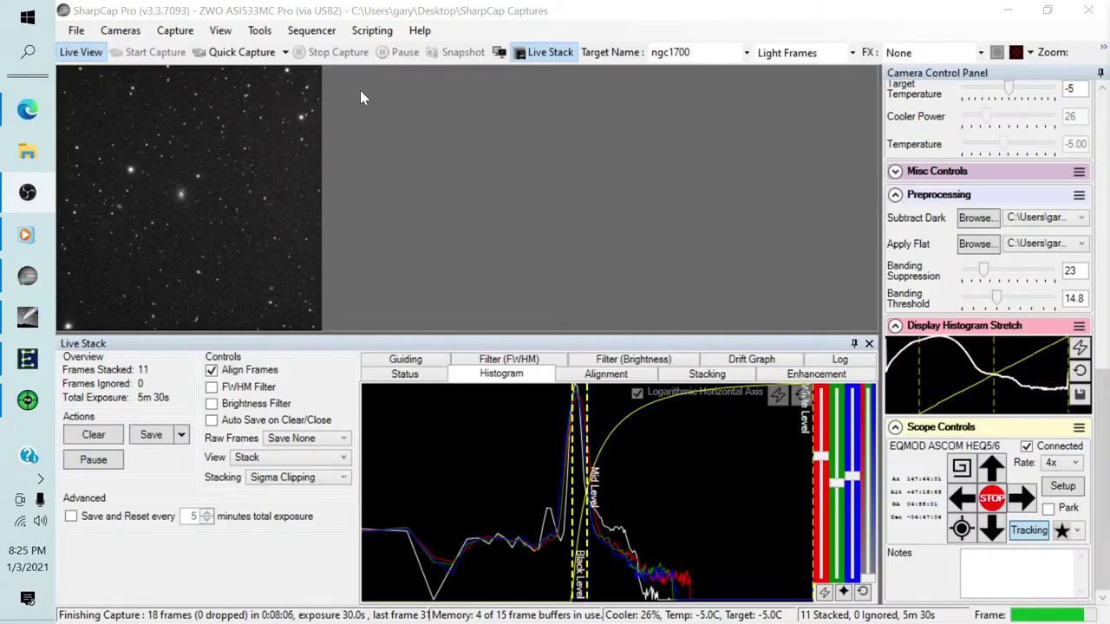
Run the recent ShutDown.scs sequence and confirm the prompt about being finished for the night
click(314, 31)
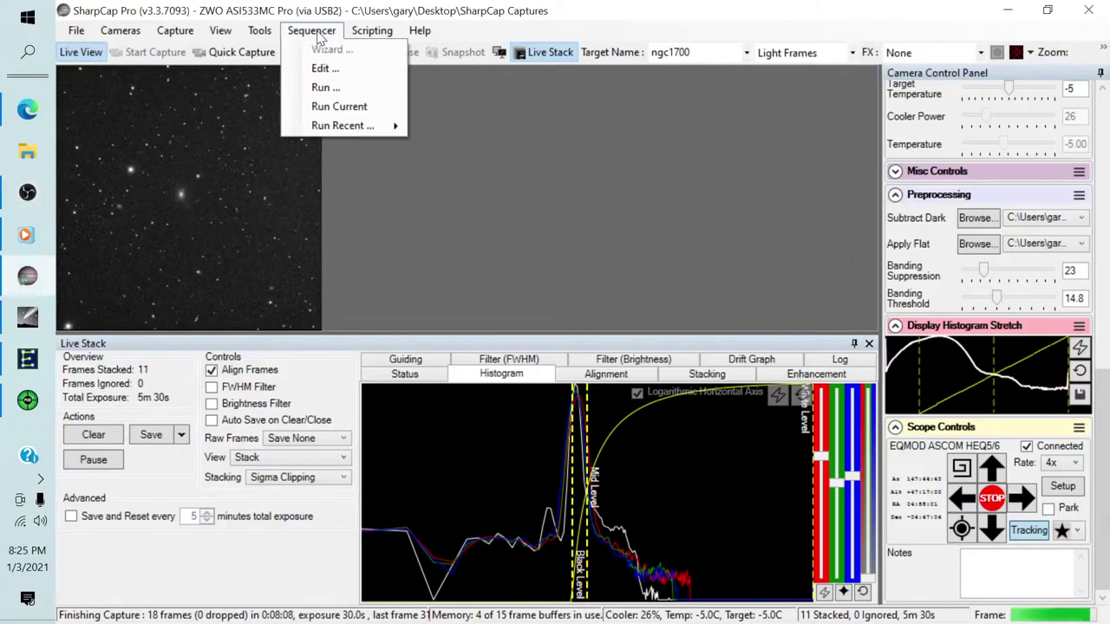
mouse_move(381, 127)
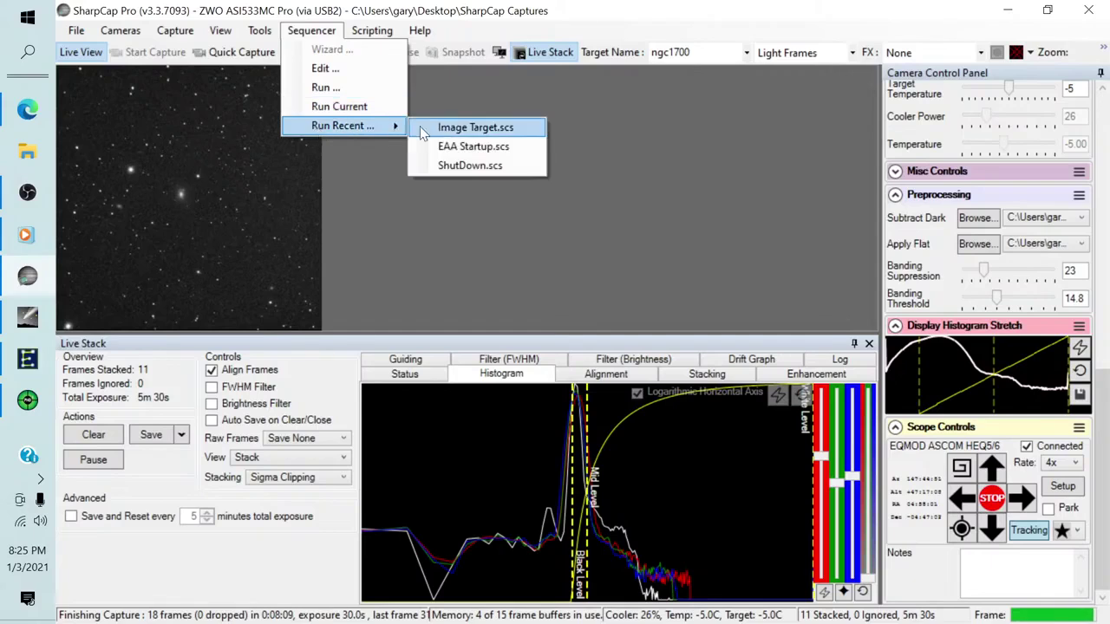
click(457, 166)
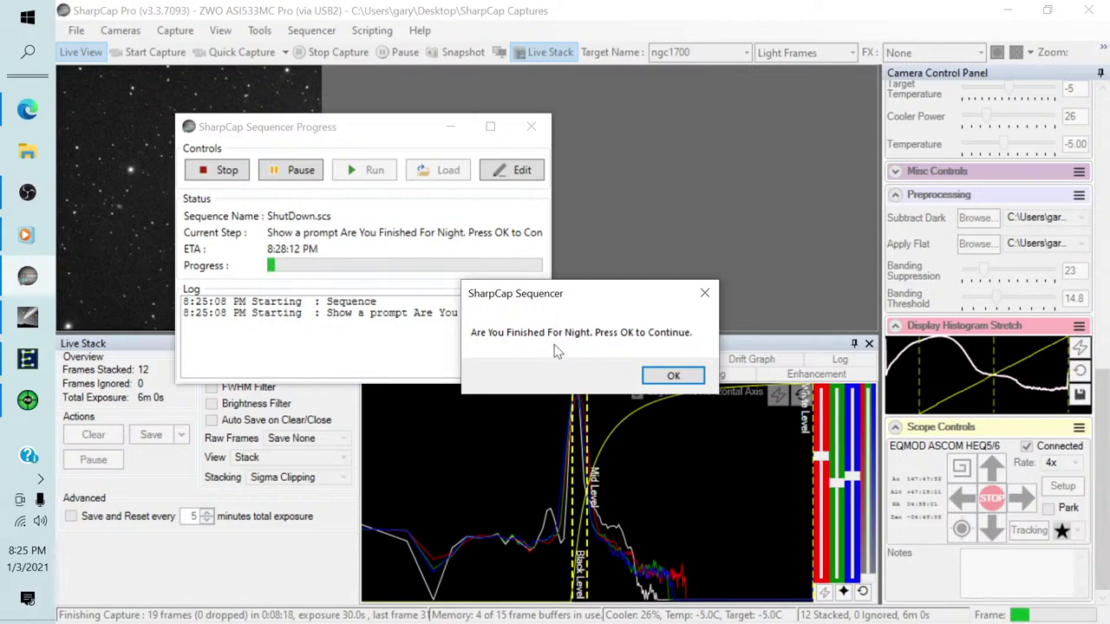
click(669, 376)
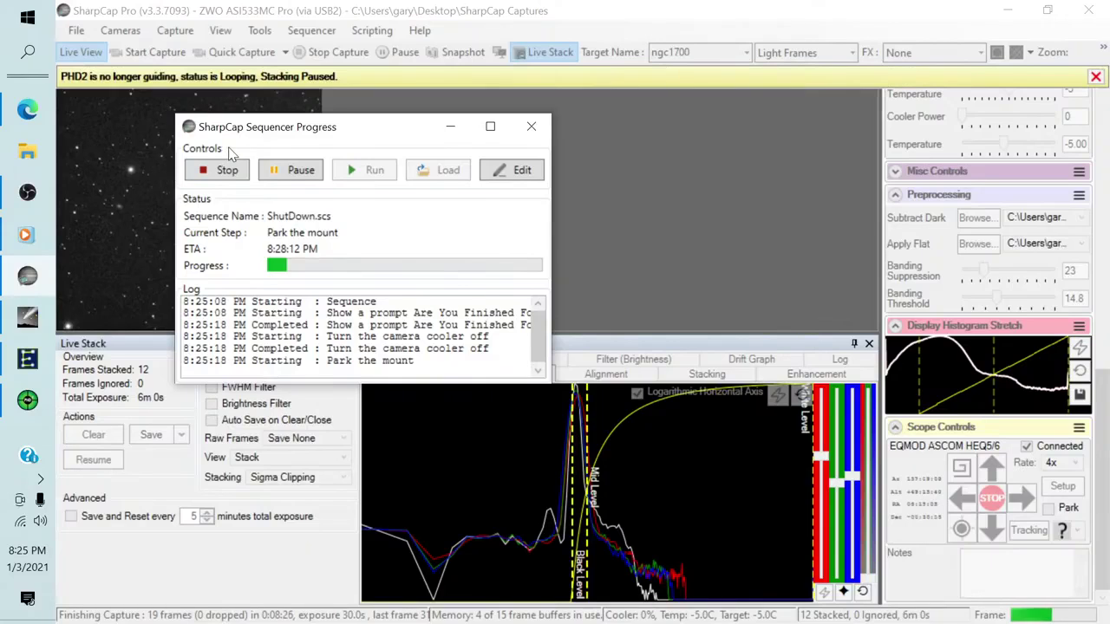
Switch to PHD2, stop the looping exposures, and close PHD2
click(26, 400)
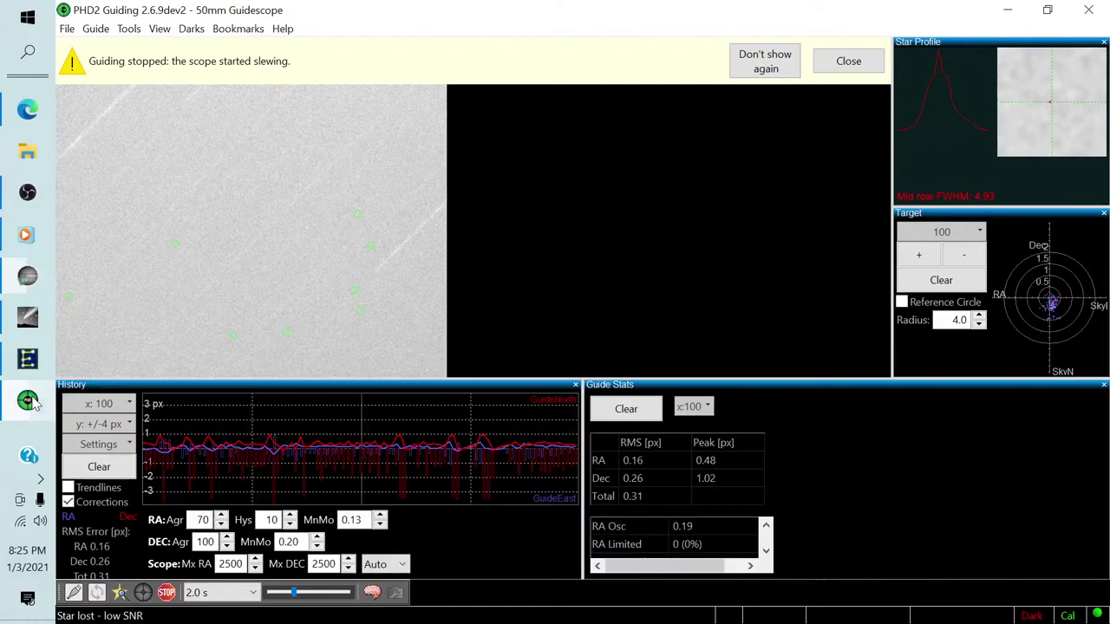
click(167, 594)
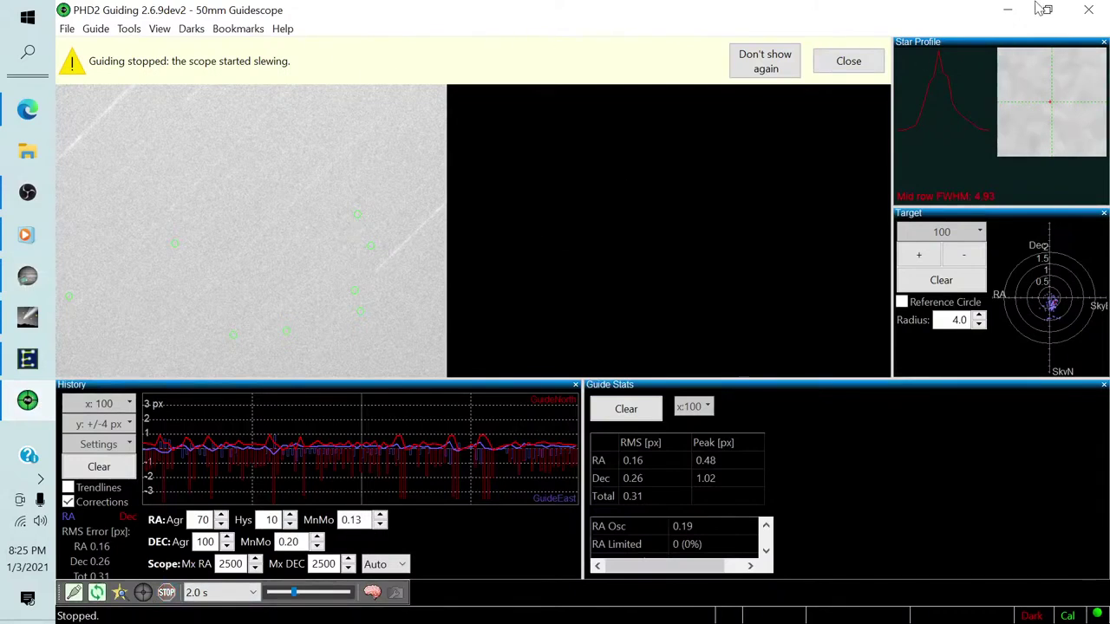
click(1087, 11)
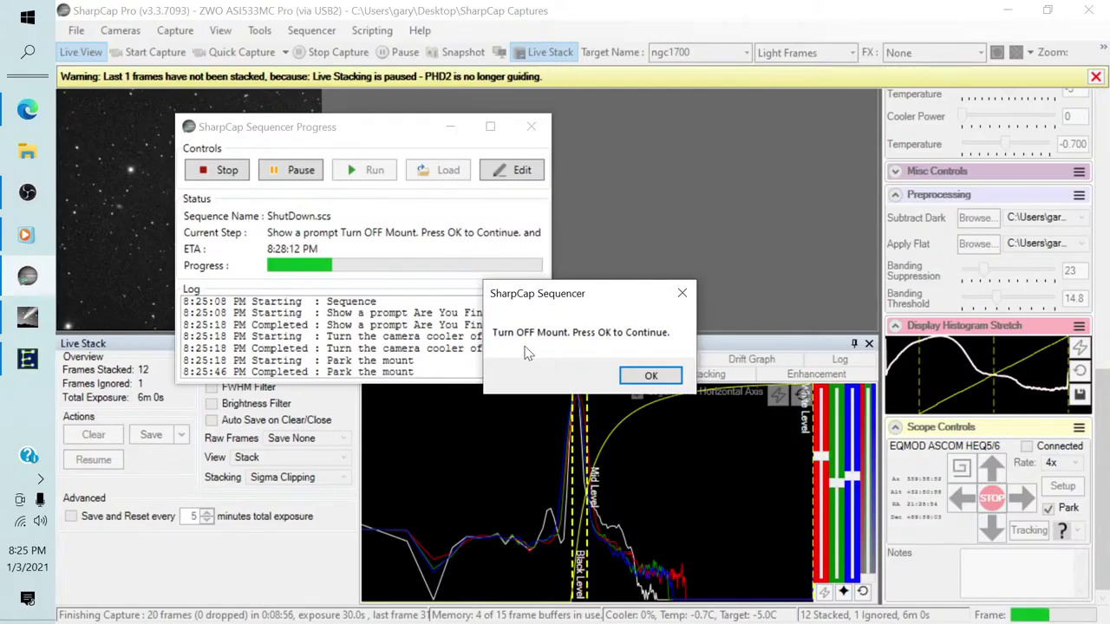
Acknowledge the prompt to turn off the mount, review the end of the shutdown log, and close the Sequencer Progress window
click(632, 376)
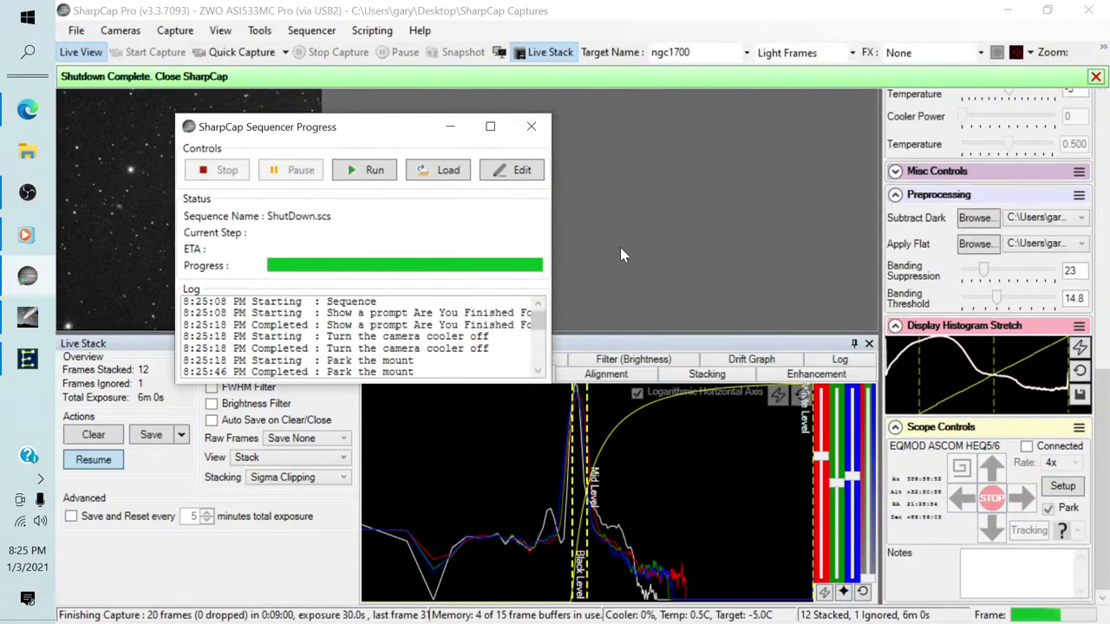
drag(538, 314, 537, 364)
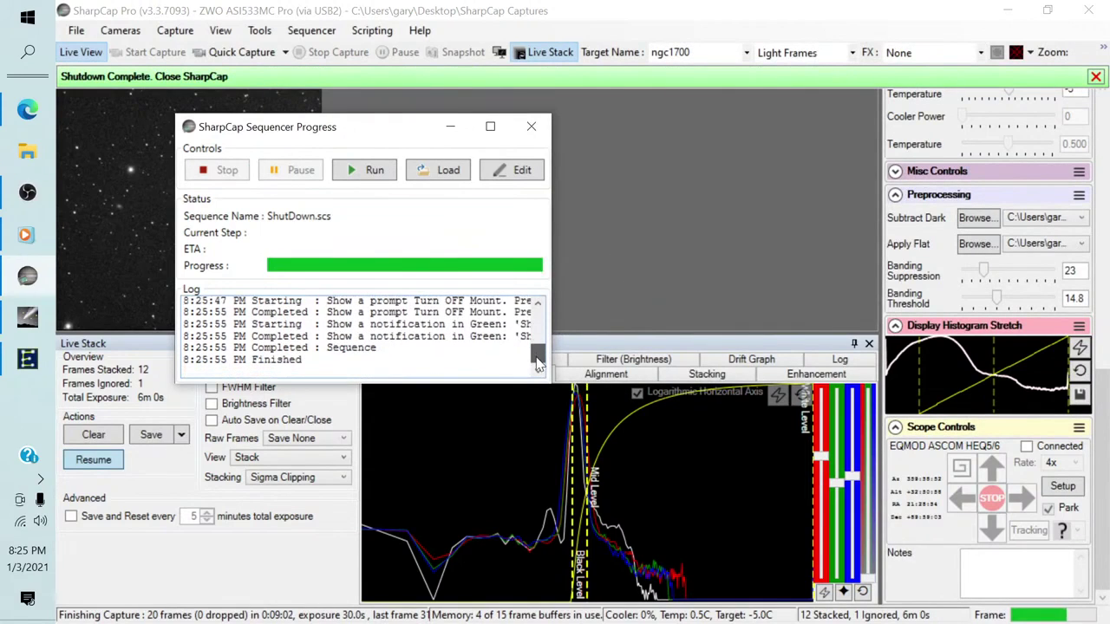
click(531, 127)
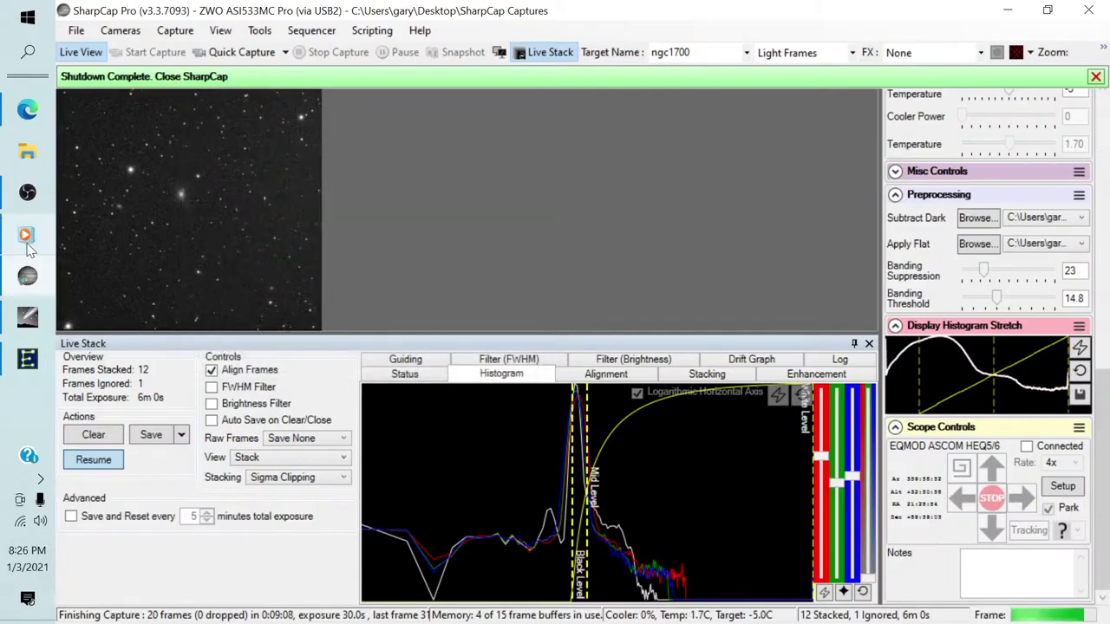
Switch to the Skychart window of Cartes du Ciel
mouse_move(28, 320)
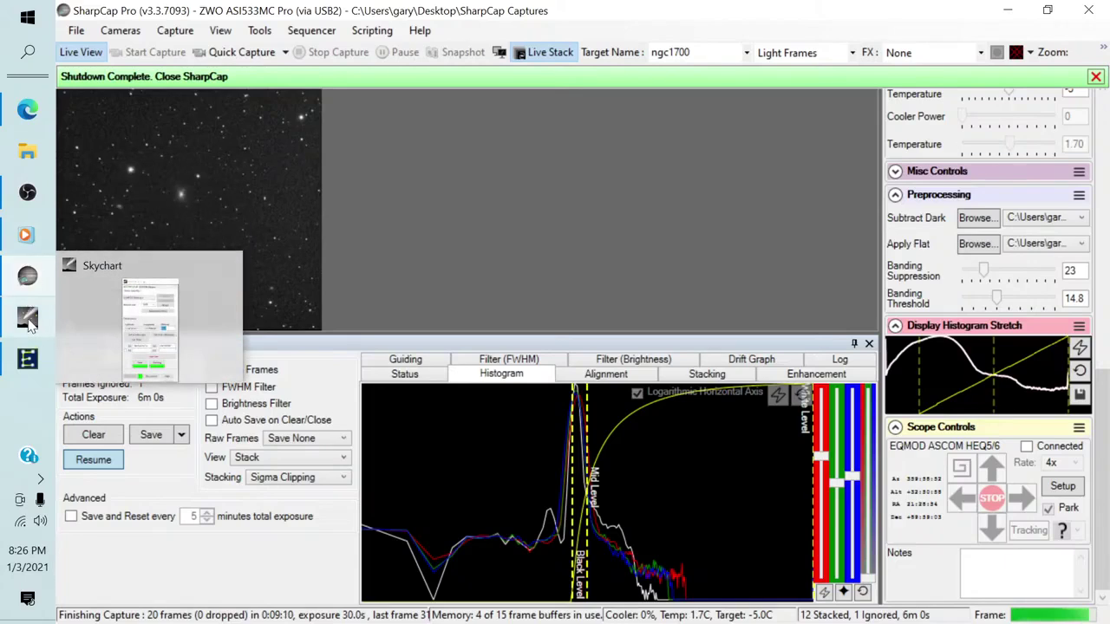